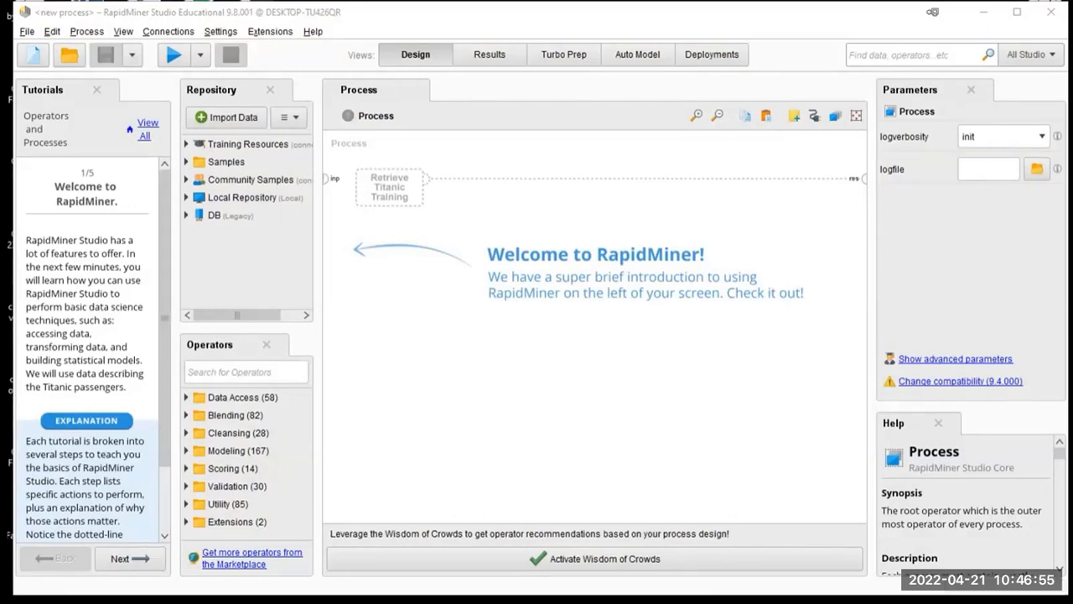
mouse_move(891, 476)
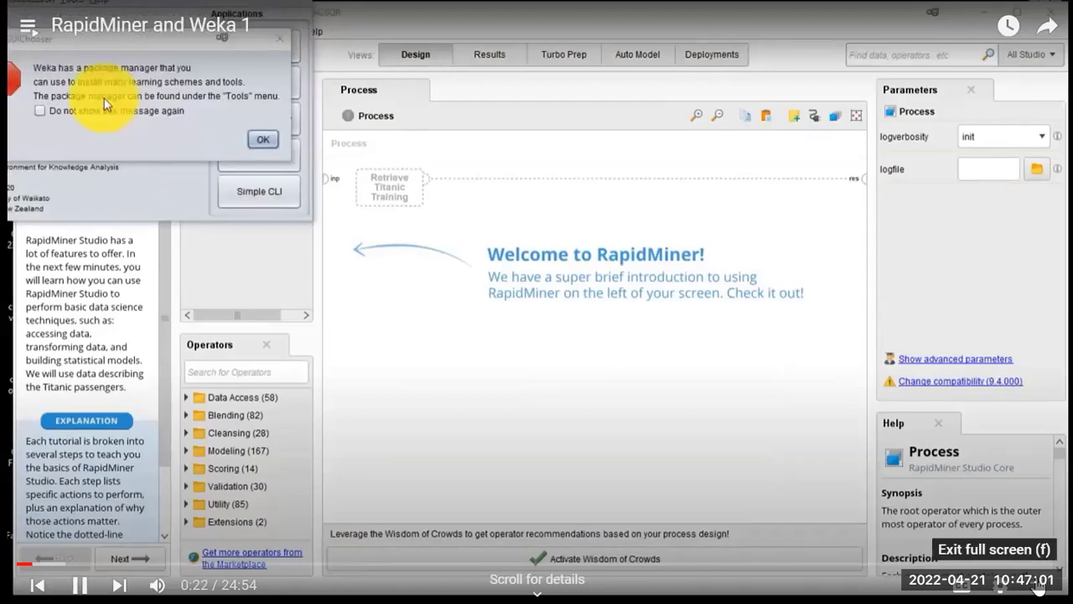
key(f)
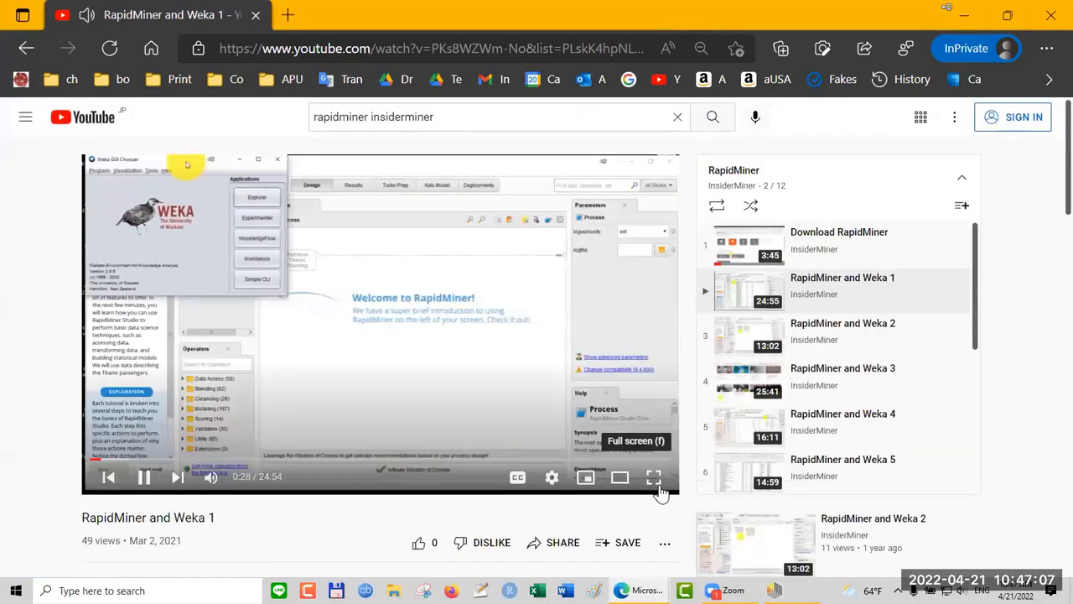
click(658, 490)
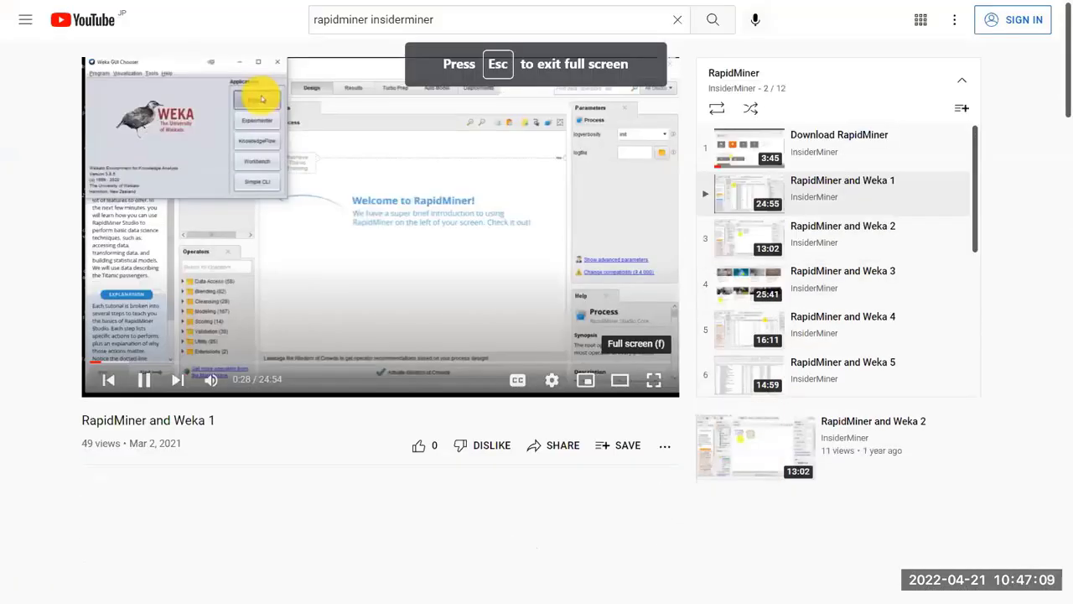
click(654, 380)
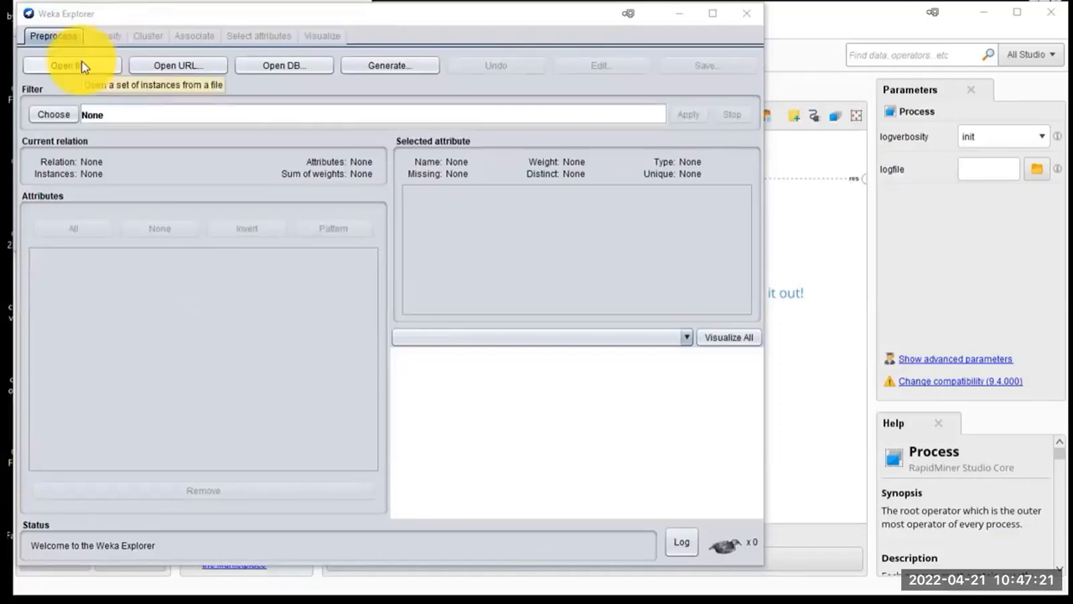
Step: Close the Weka Explorer window, confirming the closure, and launch the KnowledgeFlow environment
click(735, 12)
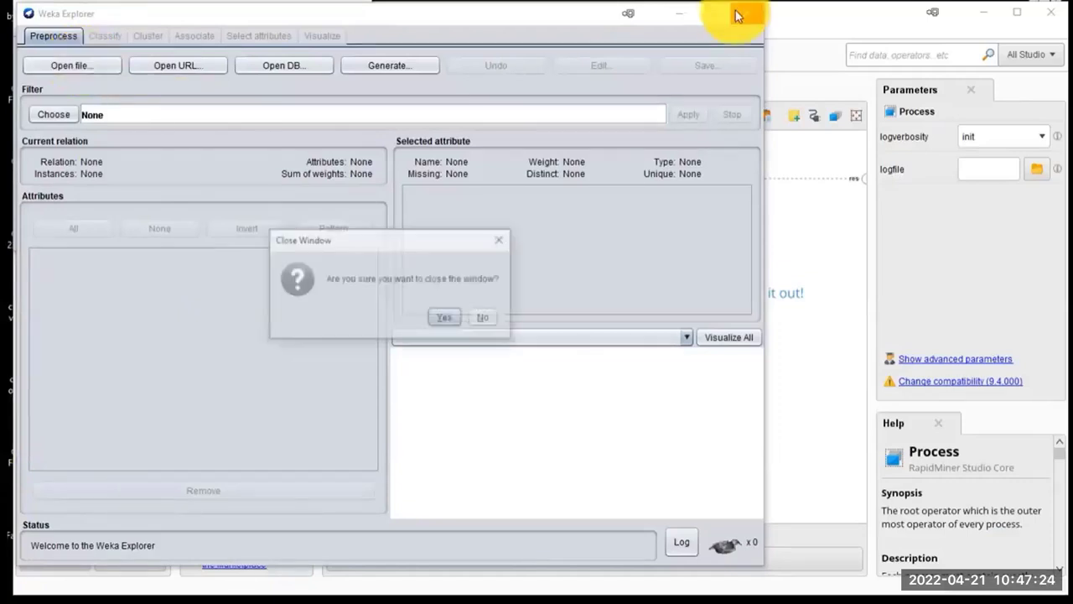
click(446, 322)
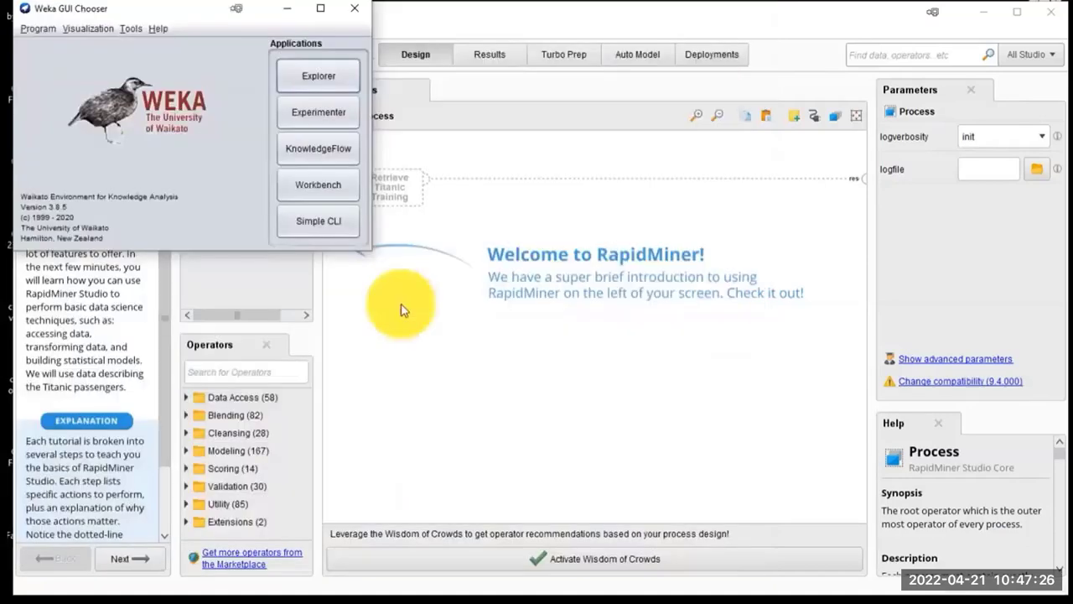
click(327, 158)
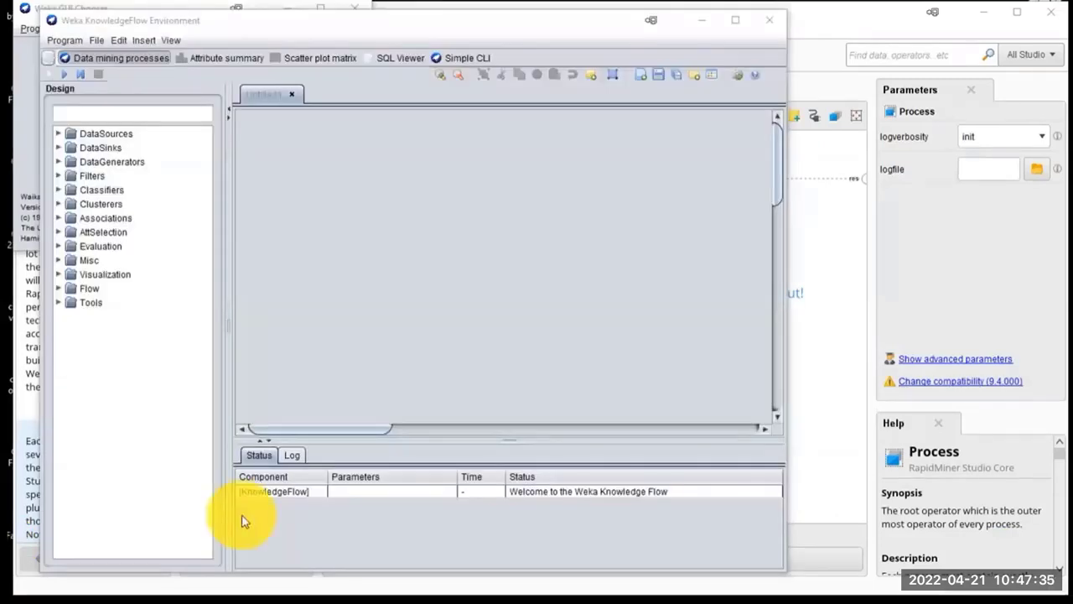
Step: Place an ArffLoader data source on the empty KnowledgeFlow canvas and switch to RapidMiner Studio
click(60, 133)
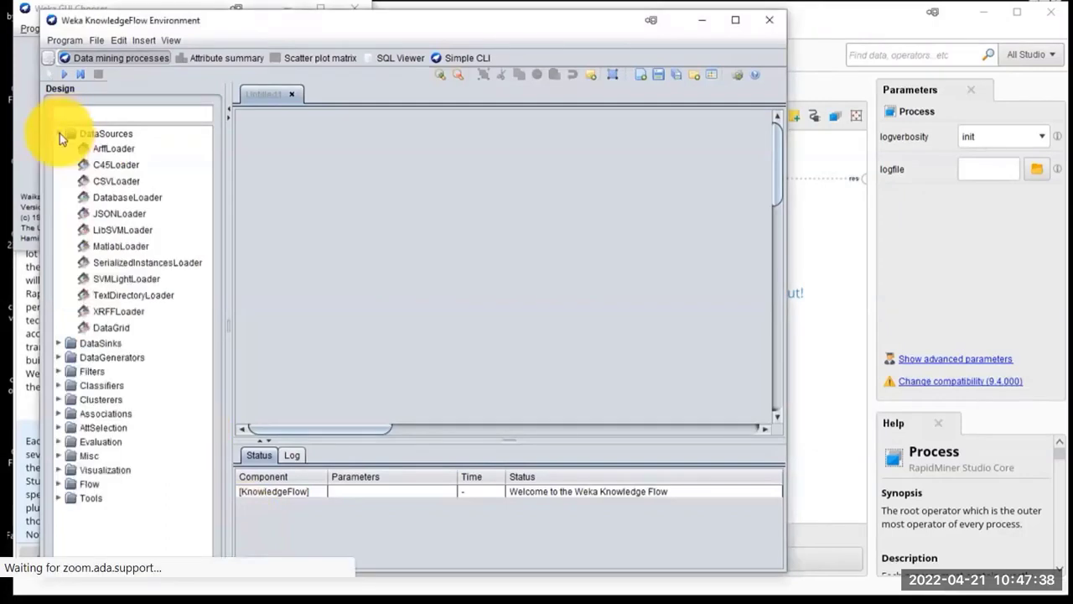
click(106, 151)
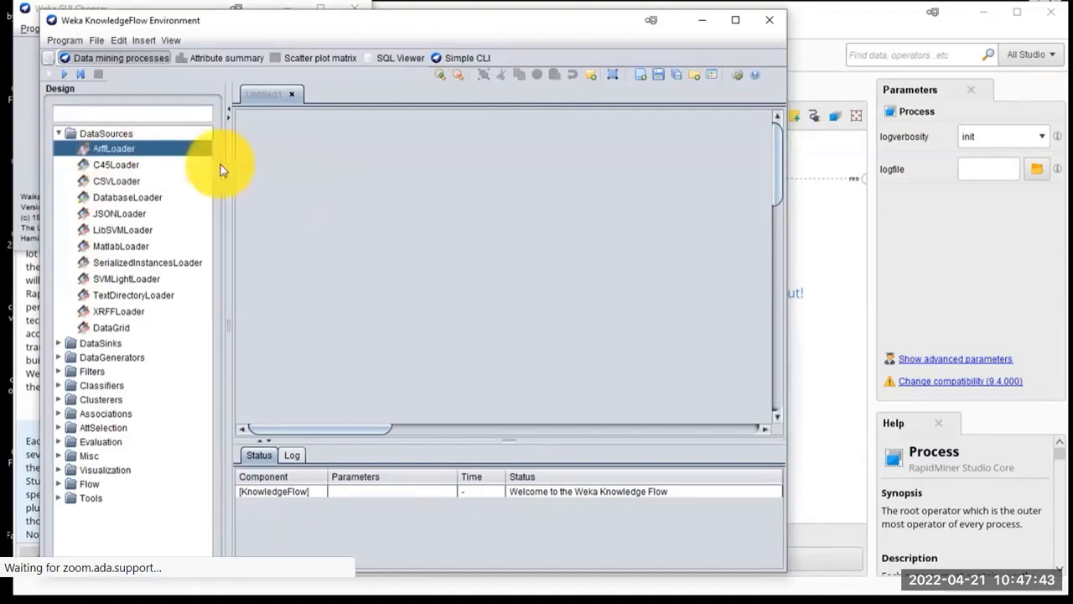
click(122, 151)
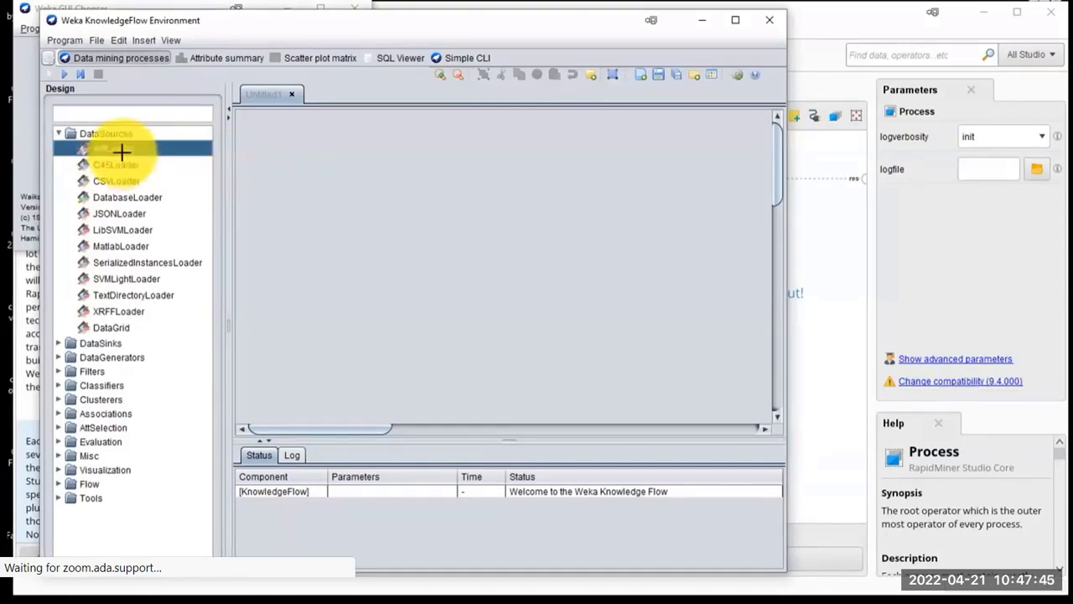
click(281, 183)
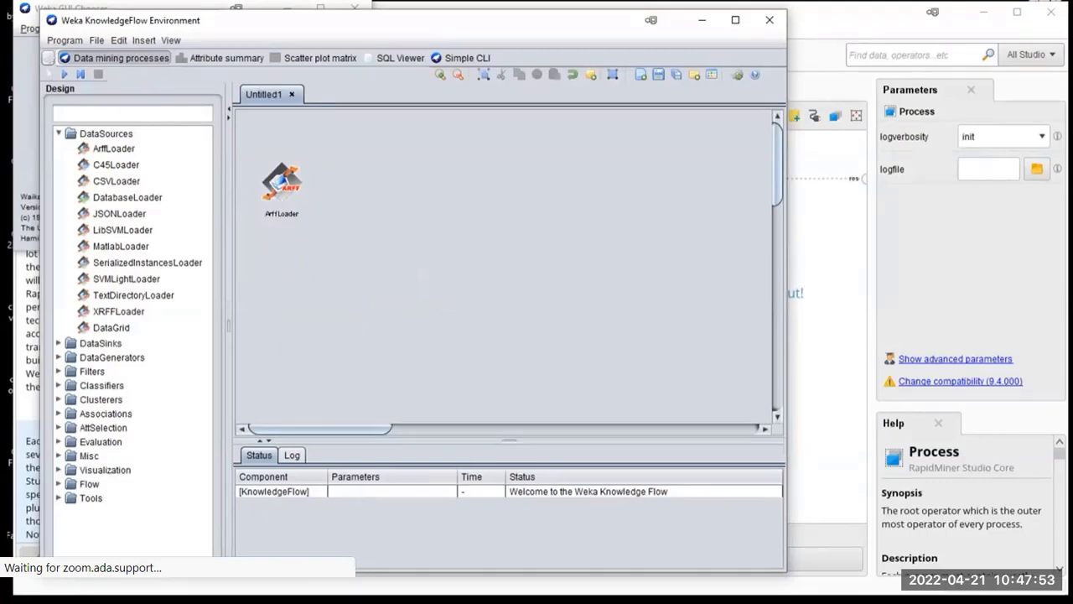
key(alt+Tab)
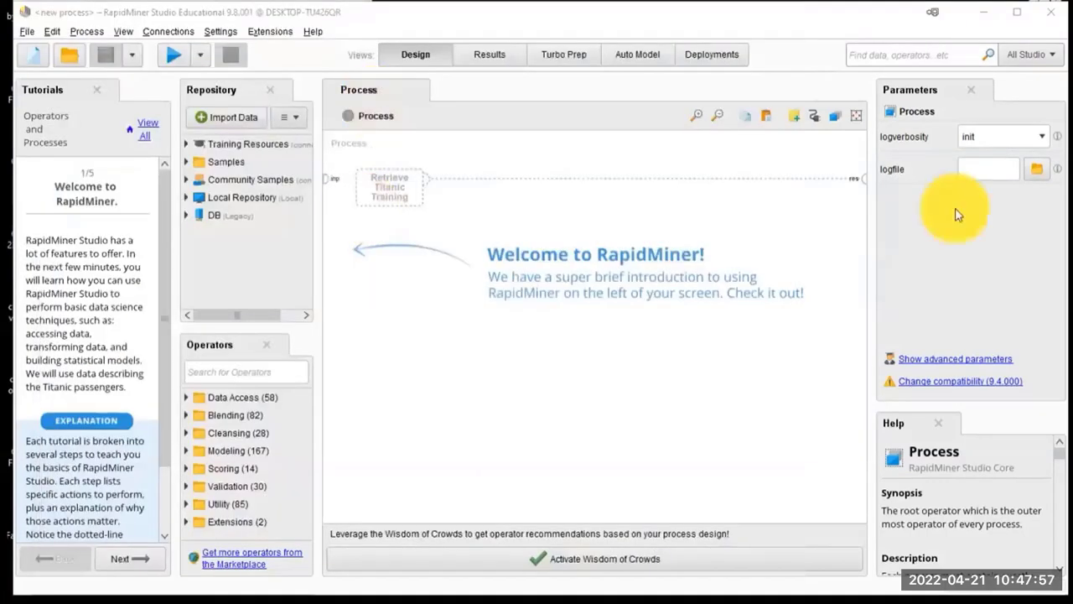
Step: Show the Macros panel in the Design view and close it again
mouse_move(659, 484)
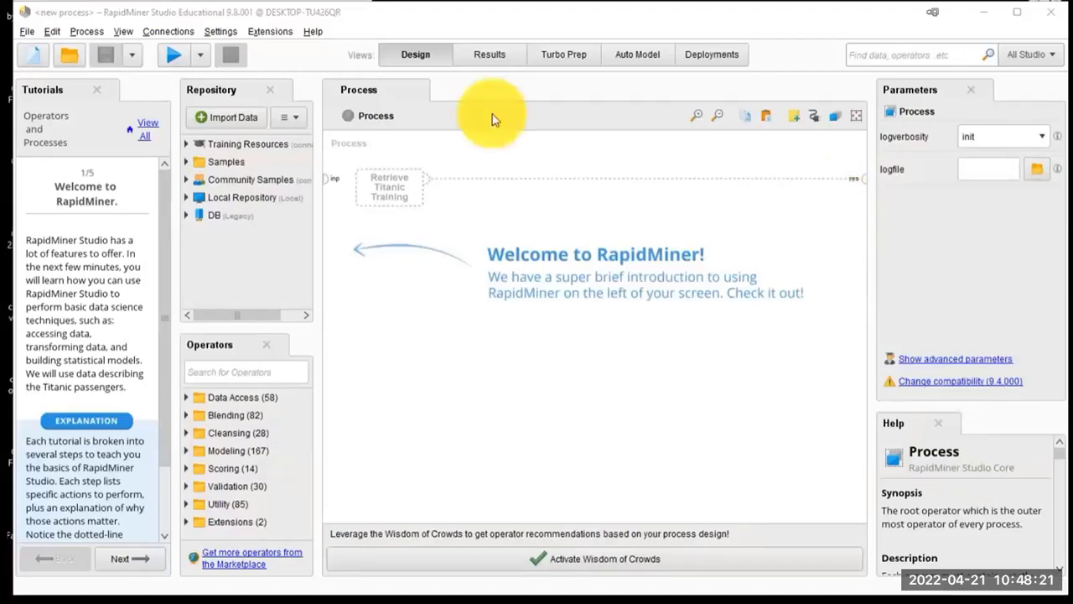
click(129, 33)
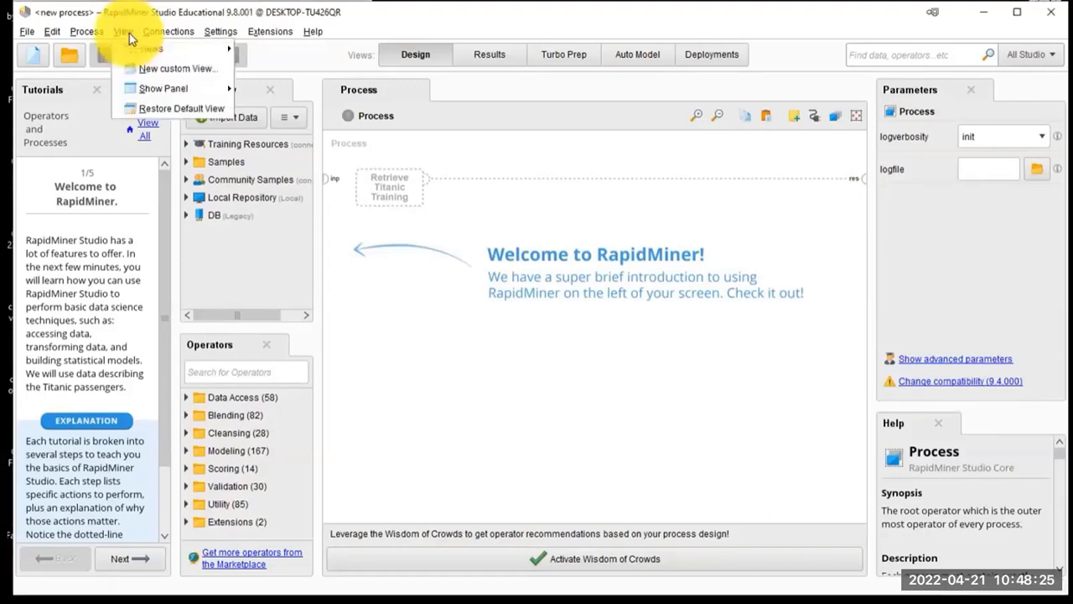
mouse_move(141, 47)
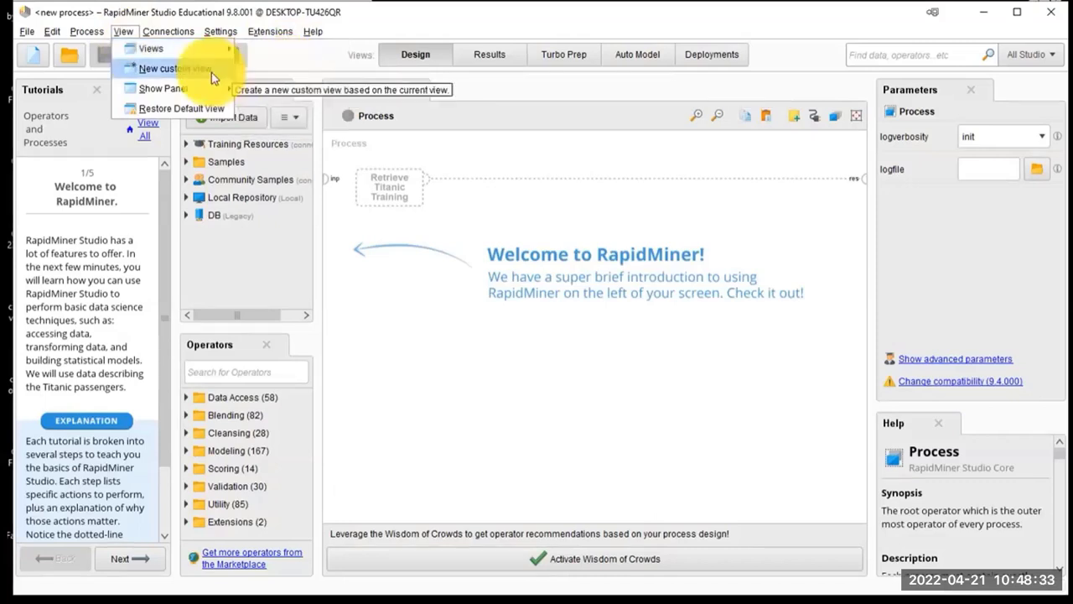
mouse_move(209, 95)
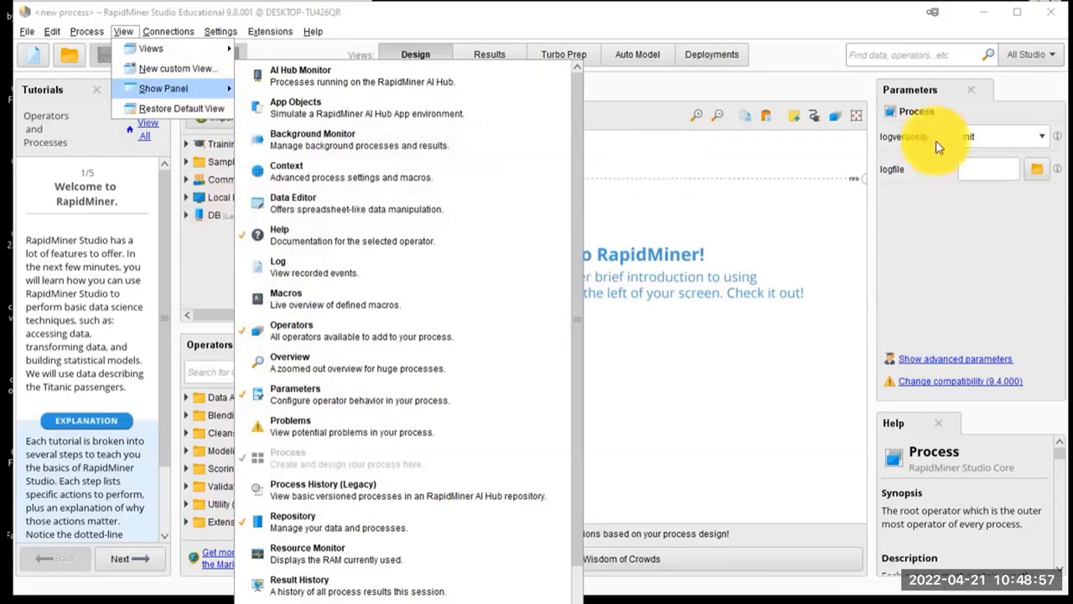
click(375, 307)
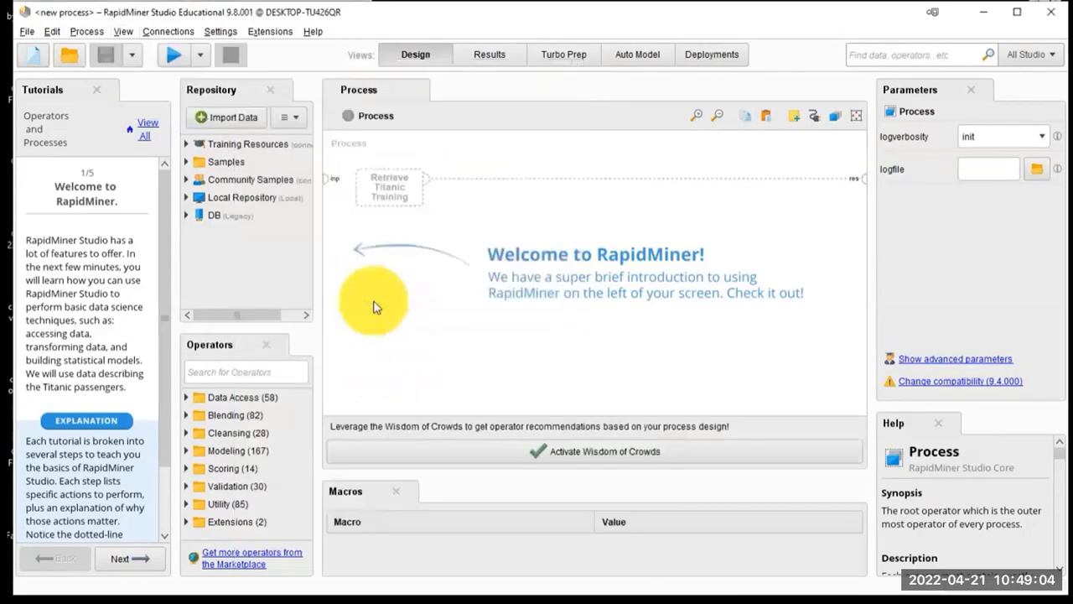
click(397, 491)
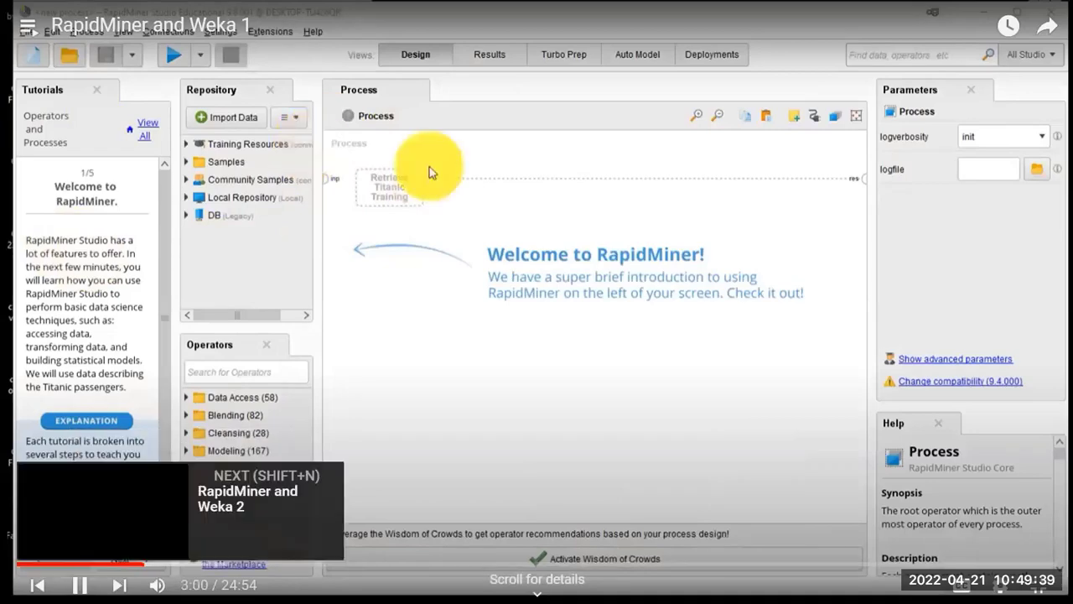
Step: Pause the full-screen RapidMiner and Weka 1 video and switch to the RapidMiner Studio application
click(80, 584)
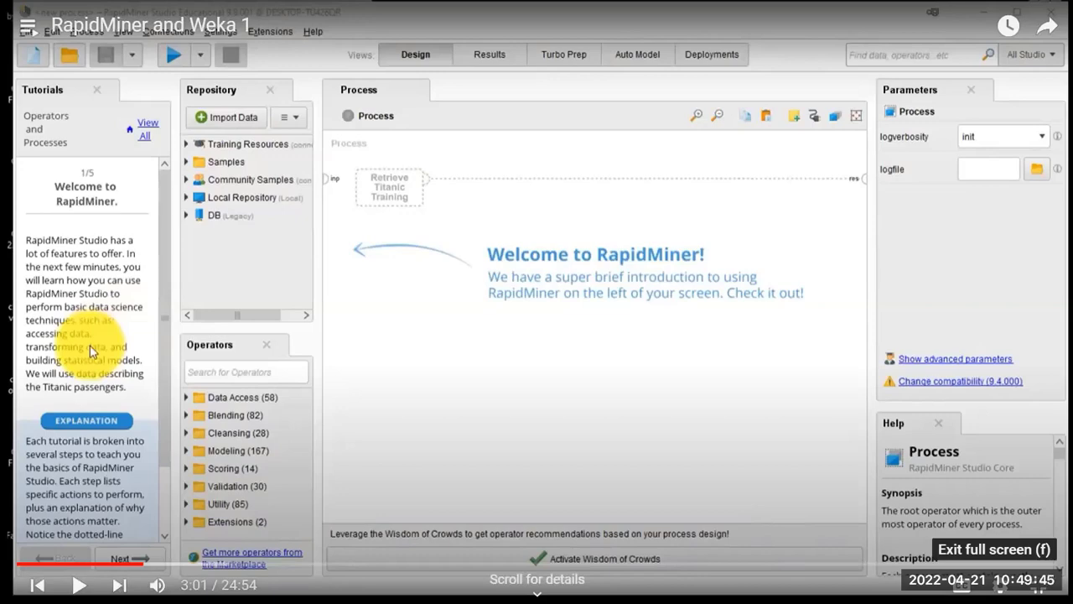
key(Escape)
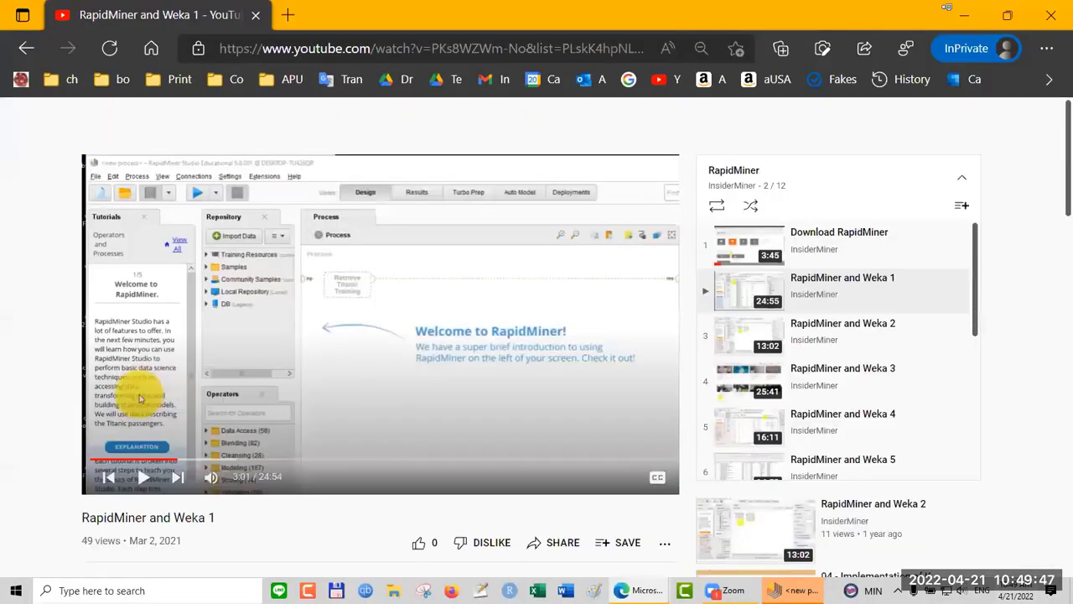
click(784, 591)
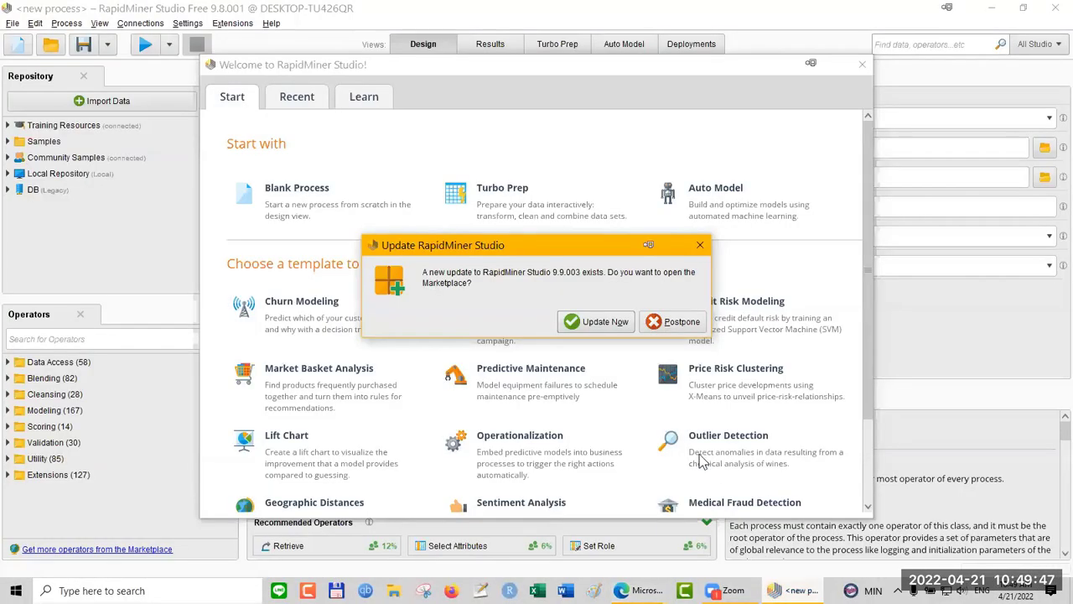
Step: Postpone the RapidMiner Studio update and start the Operators and Processes tutorial from the Get started group of in-product tutorials
click(660, 322)
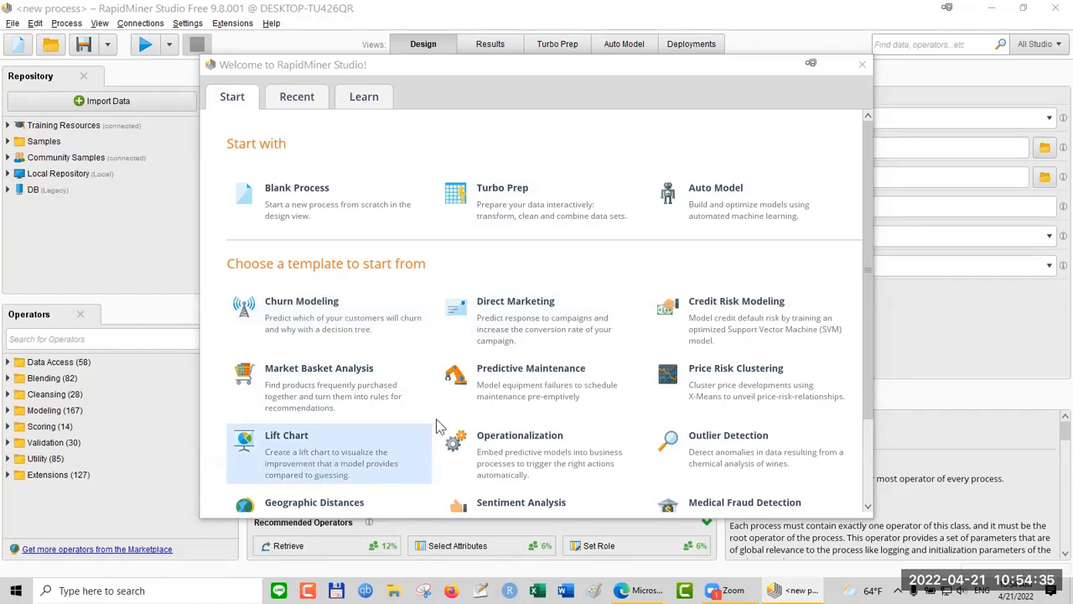
scroll(537, 394, down, 1)
scroll(554, 381, down, 1)
scroll(554, 380, down, 1)
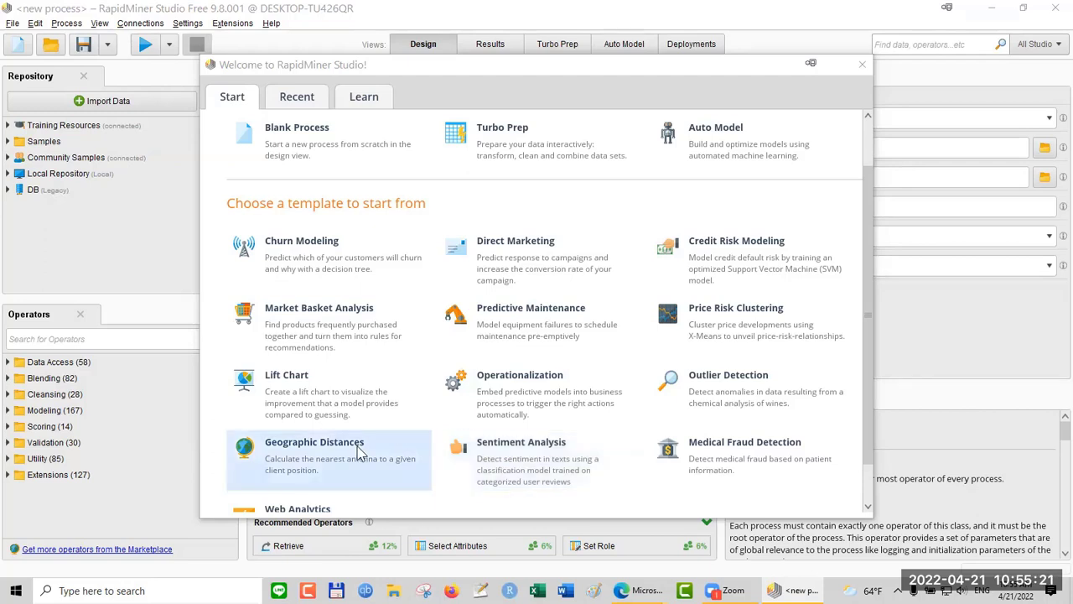
scroll(357, 451, down, 1)
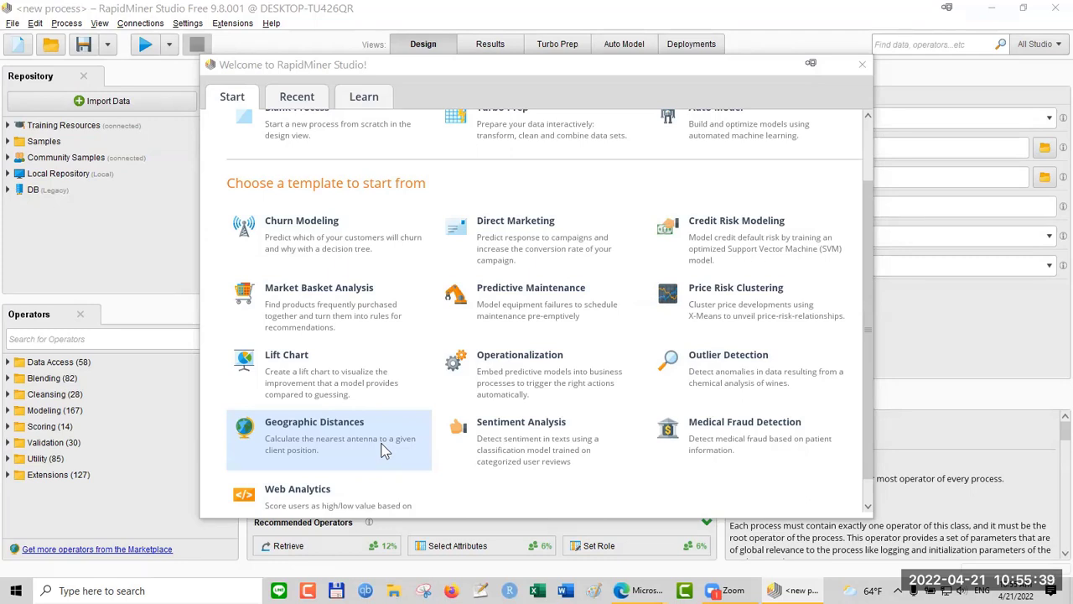
scroll(384, 442, down, 1)
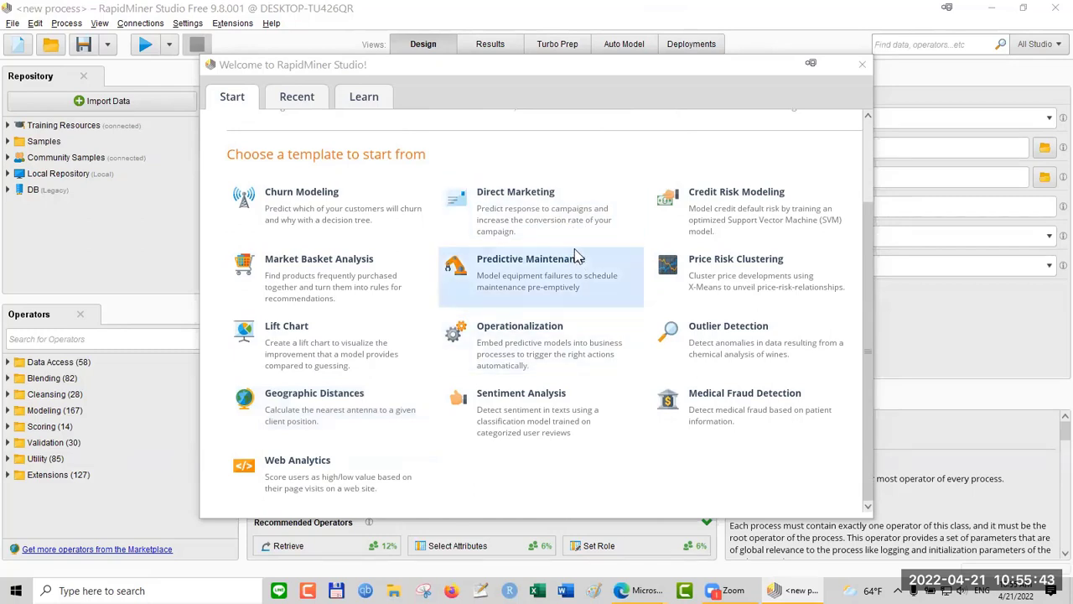
scroll(574, 251, up, 2)
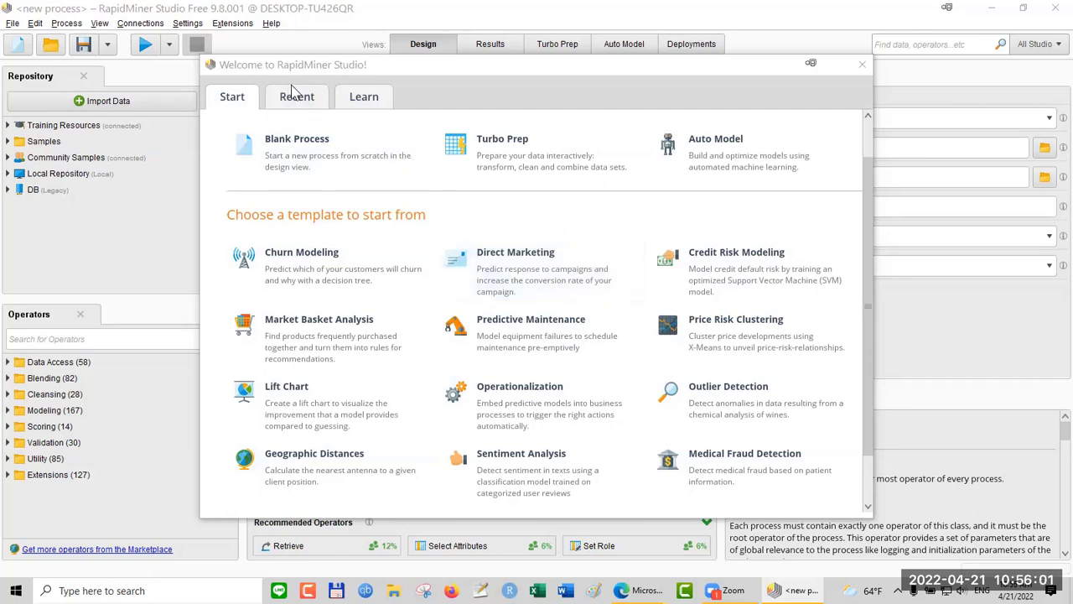
click(366, 100)
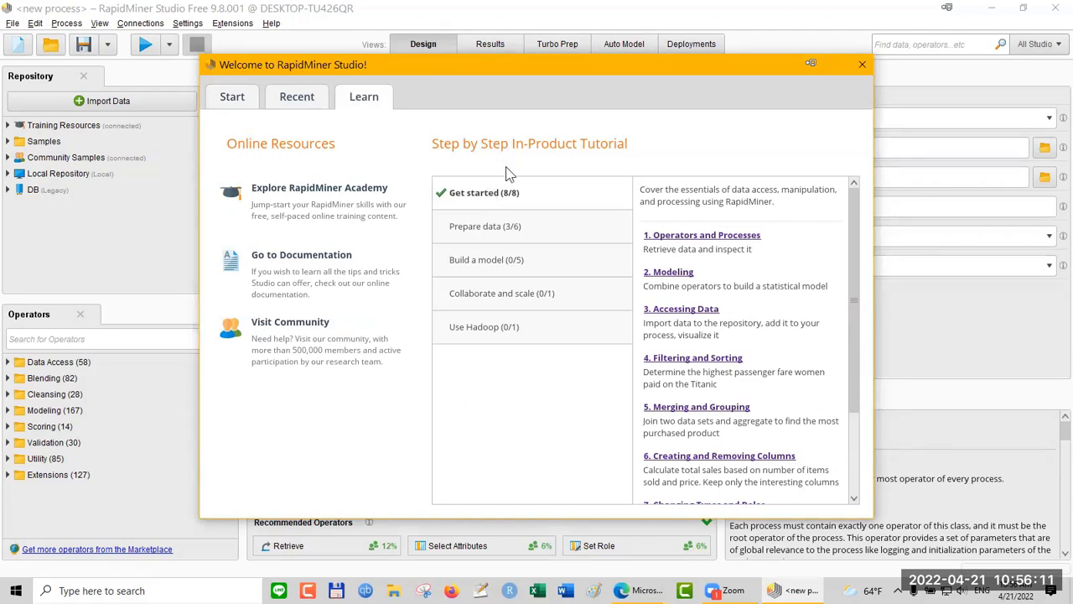
click(723, 238)
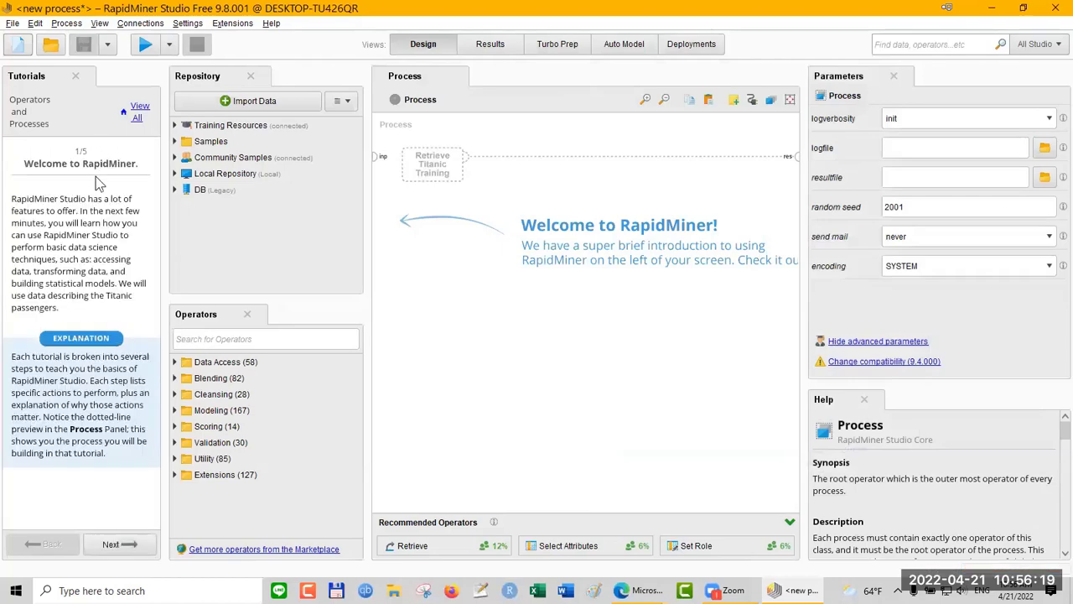
Step: Review the full list of panels that can be shown in the Design view
click(99, 24)
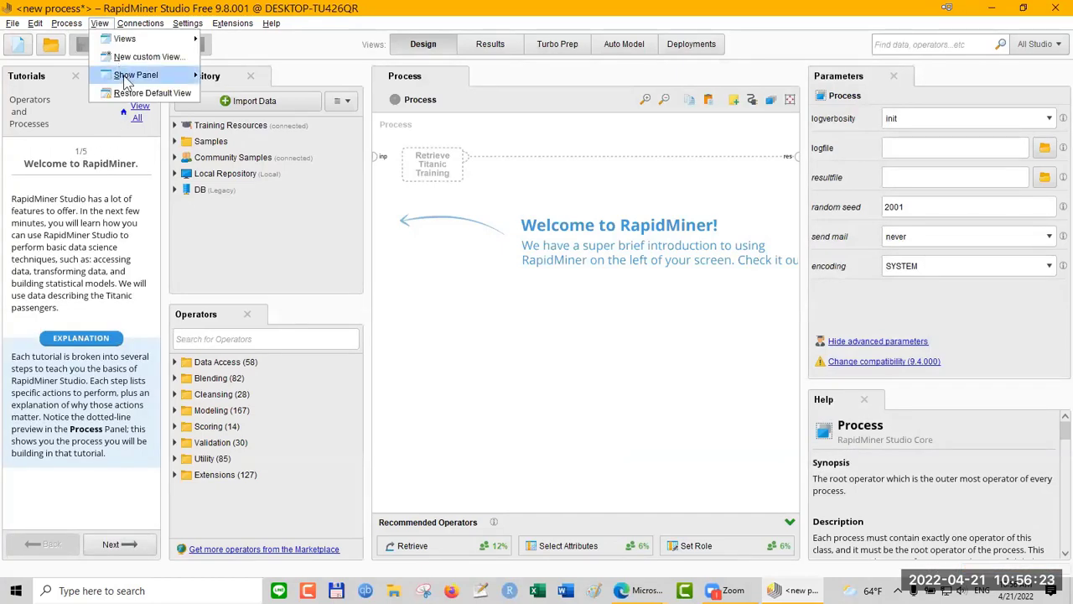
mouse_move(125, 77)
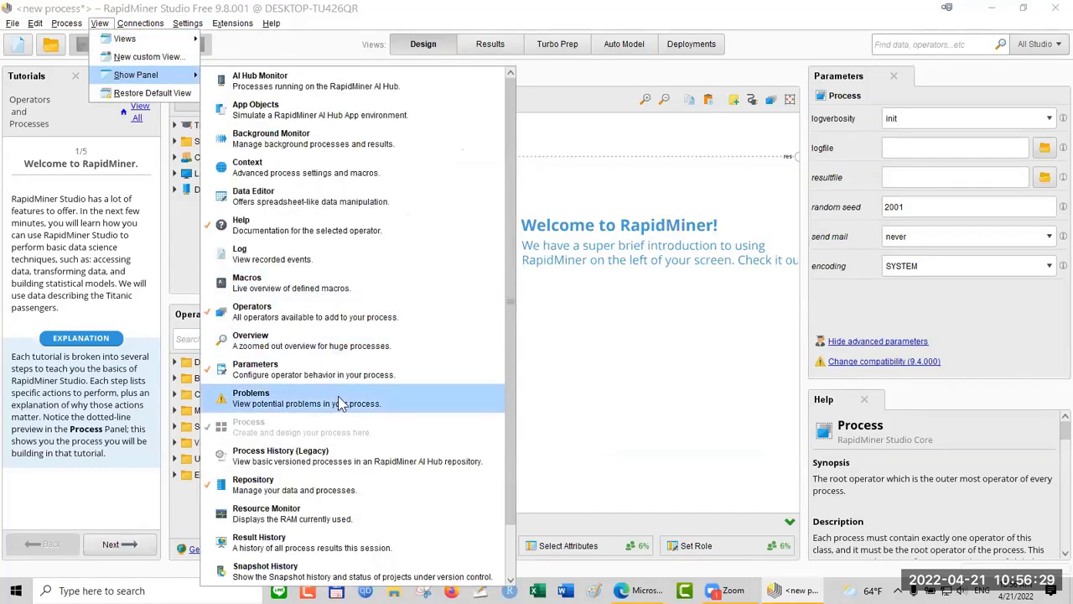
scroll(339, 403, down, 1)
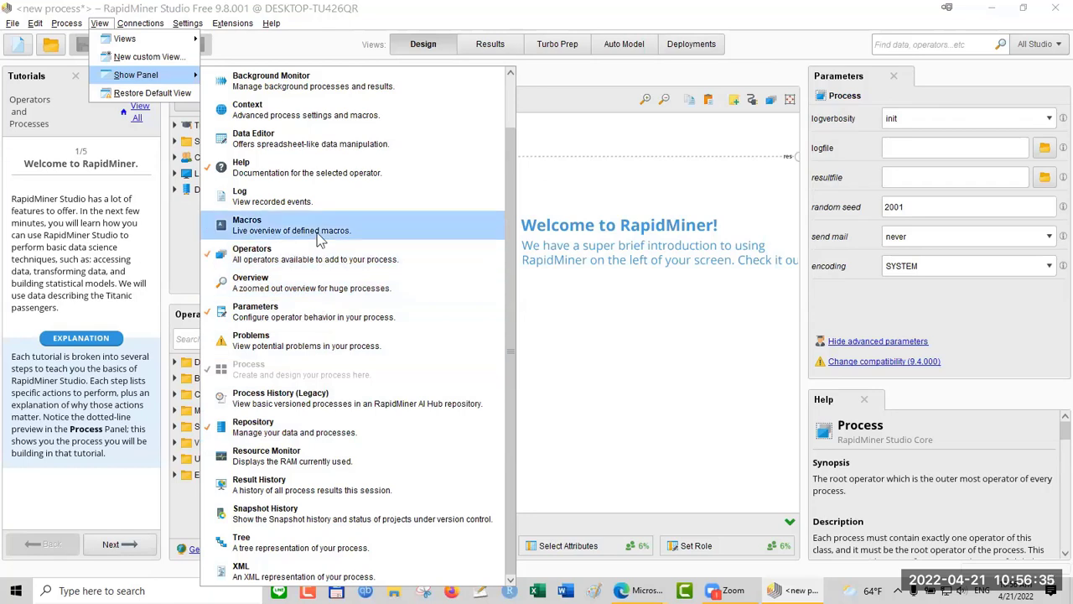
scroll(318, 240, up, 2)
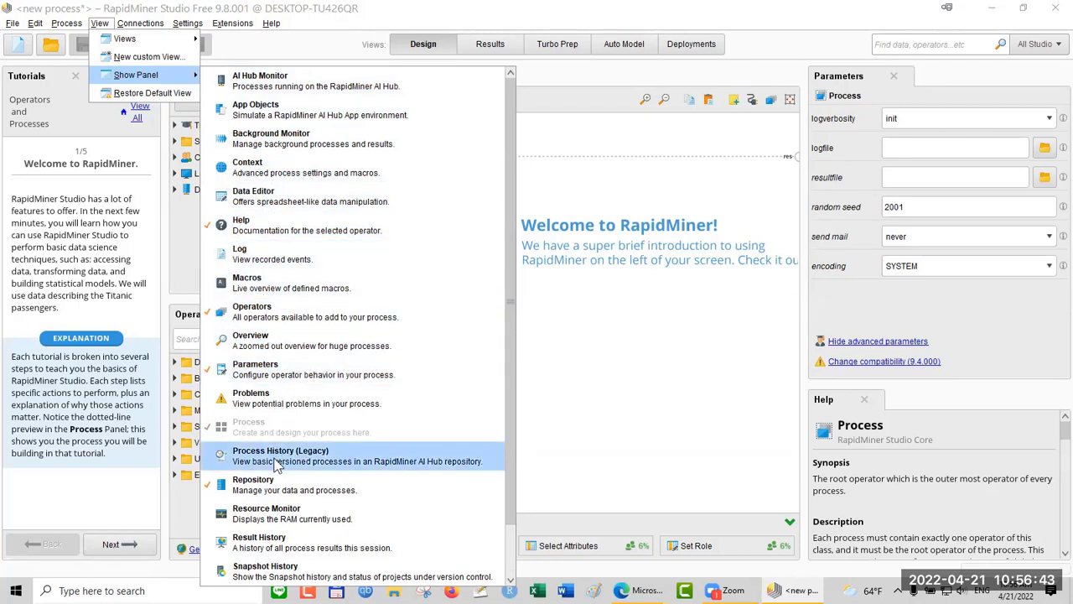
scroll(277, 463, down, 2)
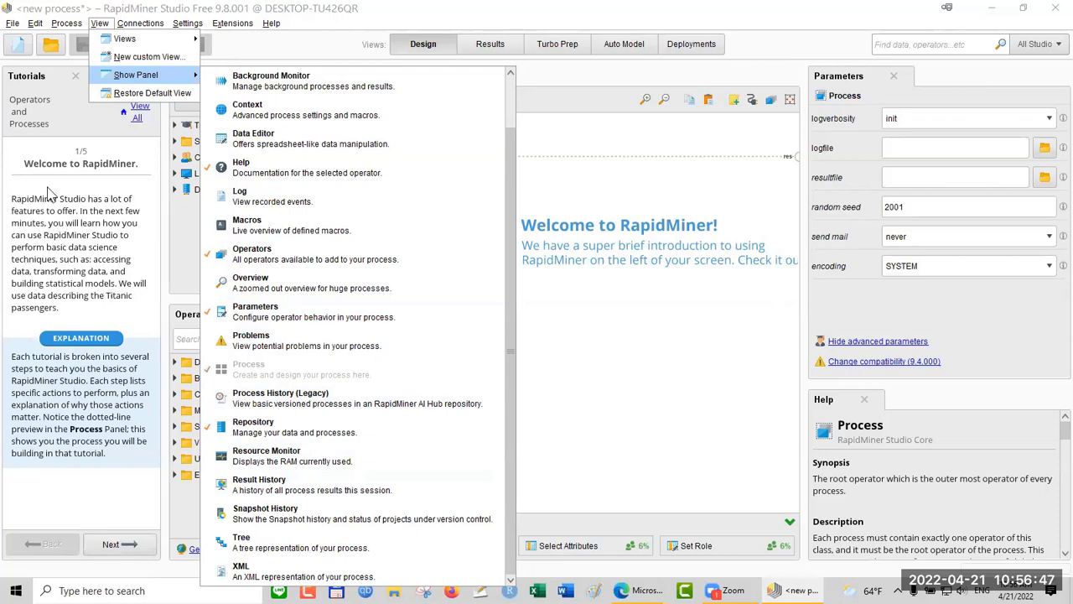
Step: Try to restart the Operators and Processes tutorial from the in-product tutorials, cancelling at the save-changes prompt
click(270, 38)
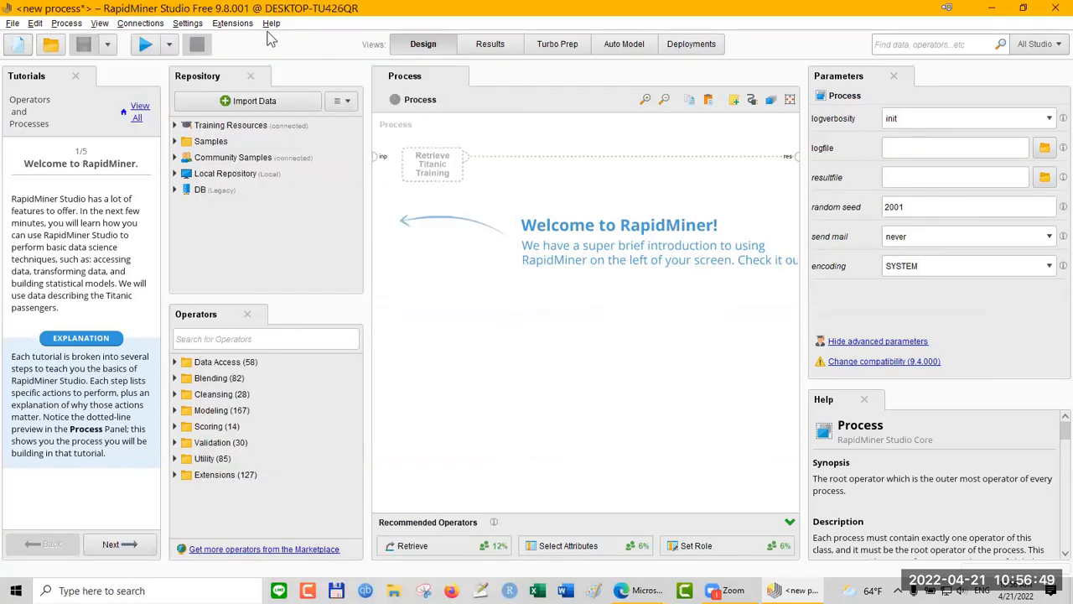
click(271, 23)
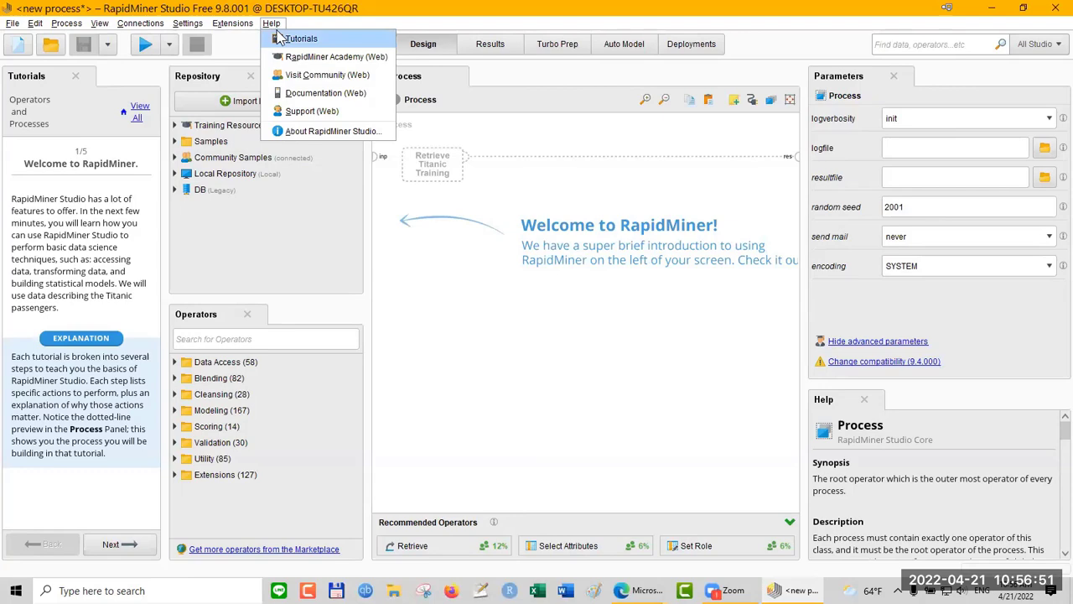
click(280, 37)
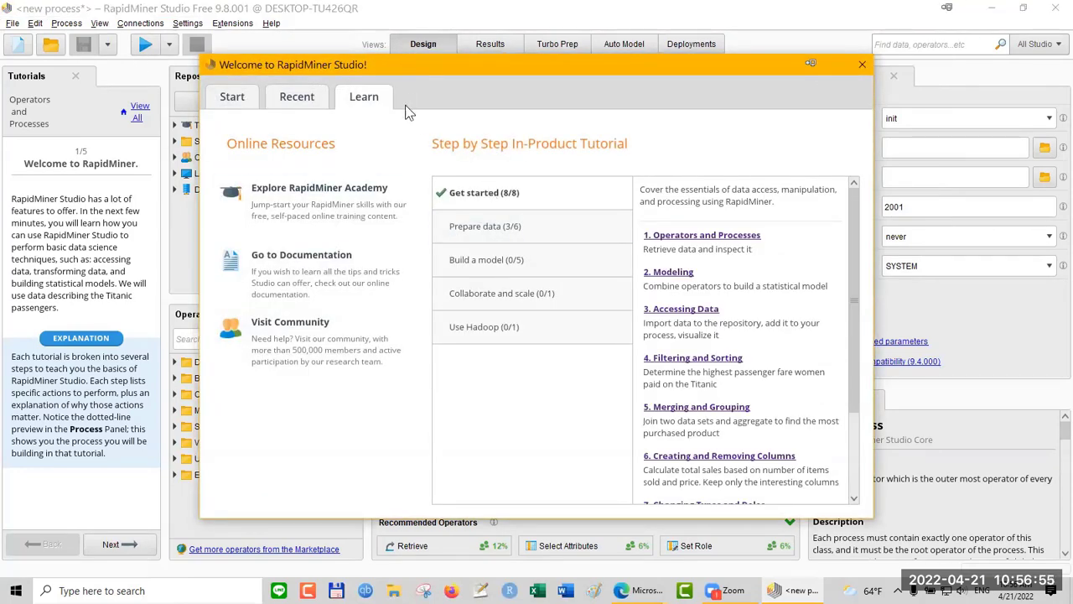
click(717, 239)
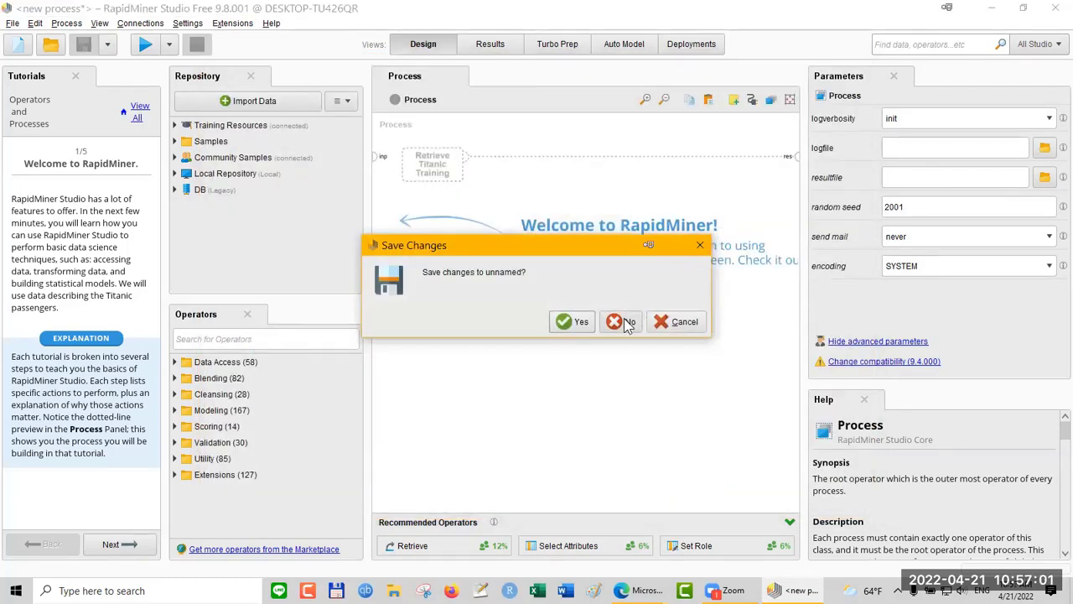
click(683, 320)
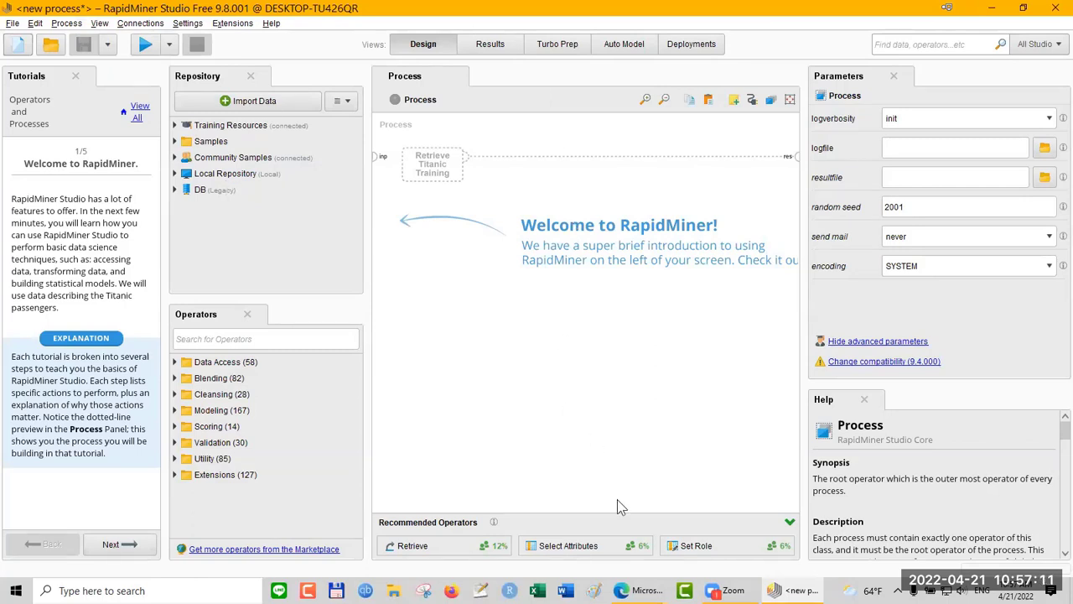
Step: Switch to the RapidMiner and Weka 1 video in the browser and resume it in full screen
mouse_move(642, 590)
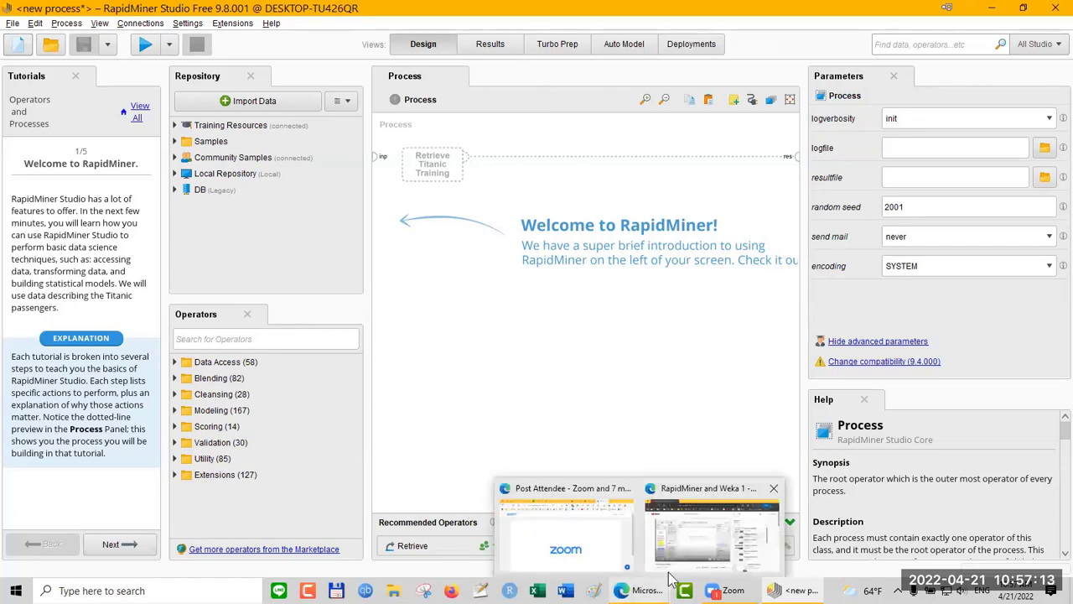
click(670, 493)
key(F11)
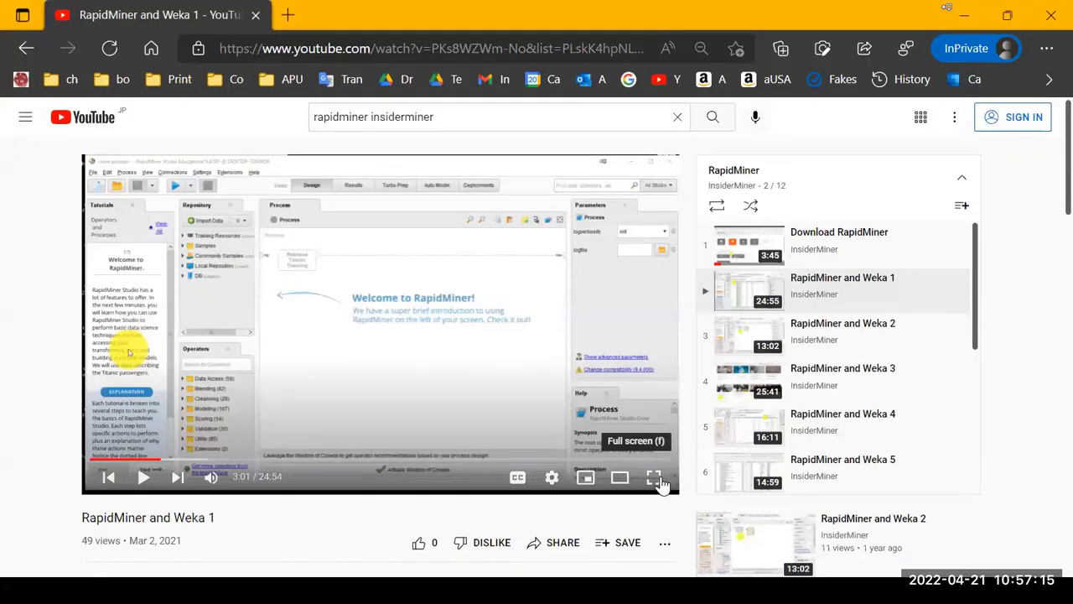
key(f)
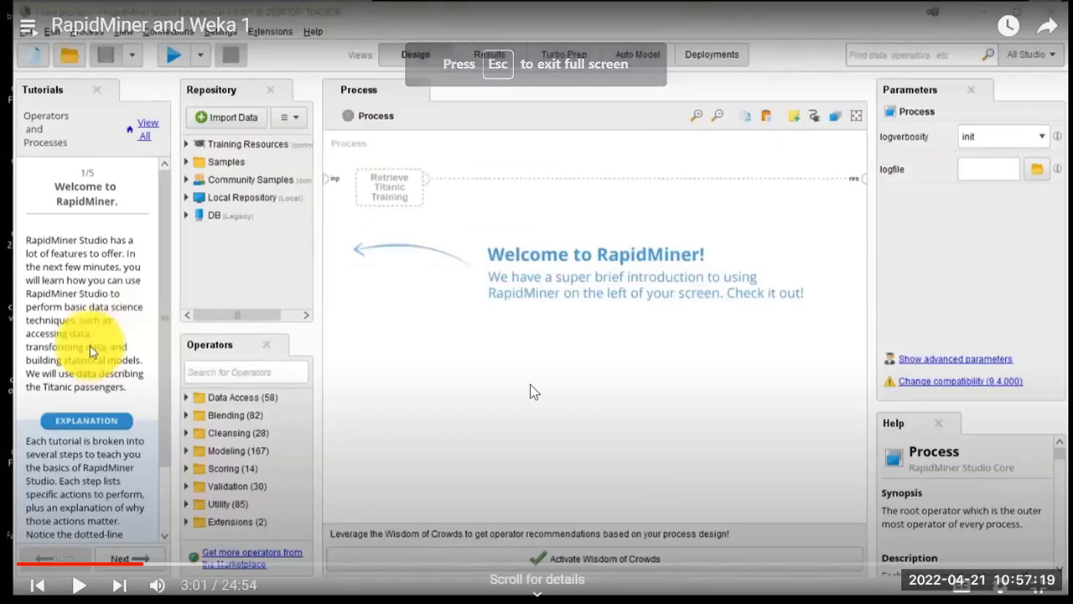
key(space)
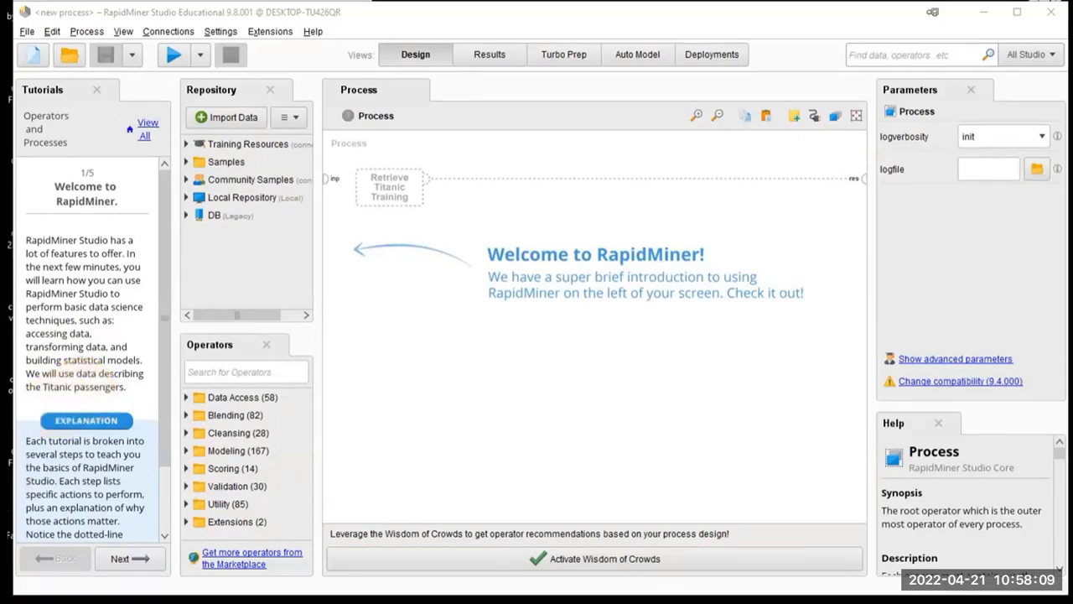
Step: Look at the Google Images results for titanic, return to RapidMiner Studio and read the tutorial's welcome page through its explanation
key(alt+Tab)
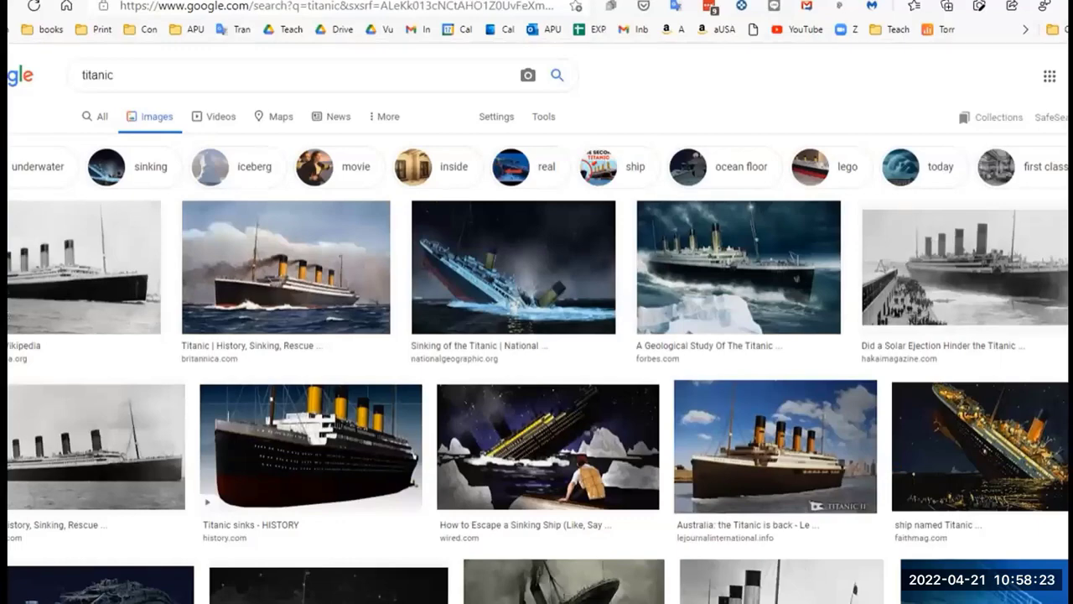
key(alt+Tab)
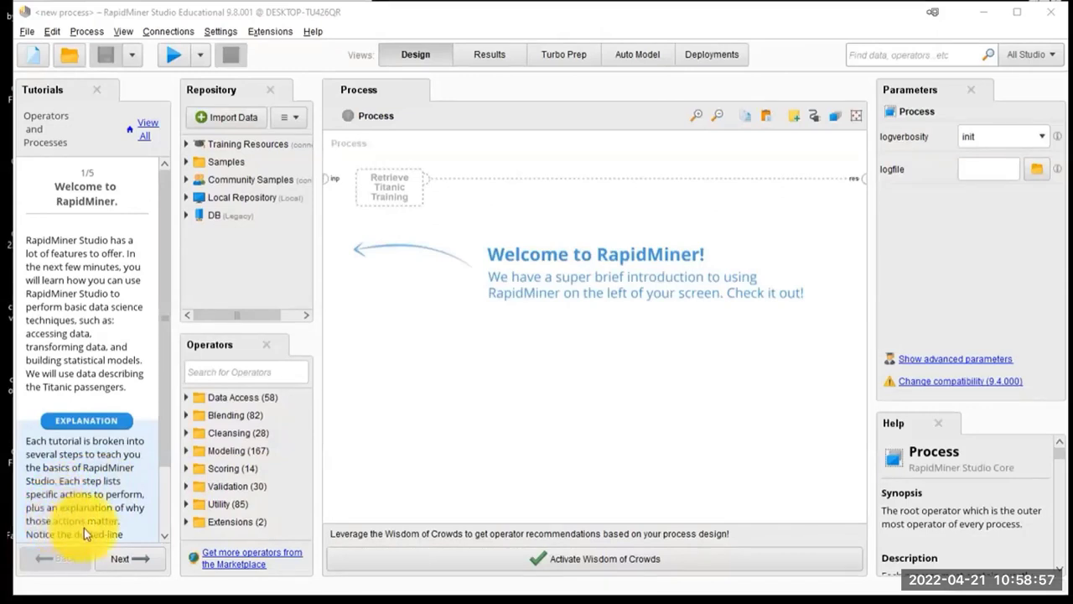
scroll(161, 537, down, 2)
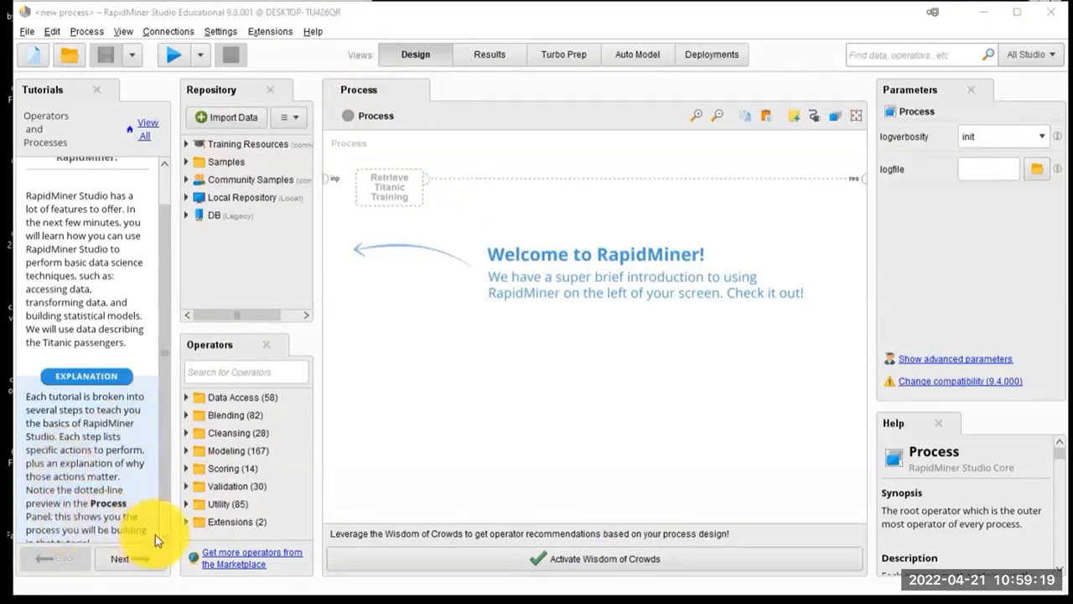
scroll(163, 536, down, 1)
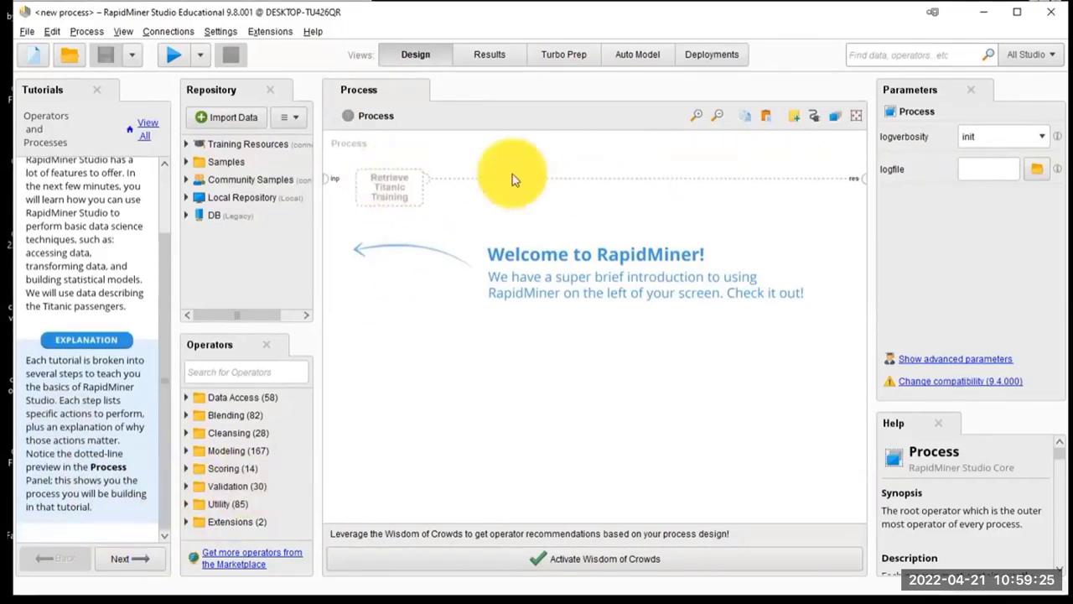
Step: Compare the process canvas with the Weka KnowledgeFlow Environment, return to RapidMiner Studio and advance the tutorial to the Retrieve data page
click(818, 597)
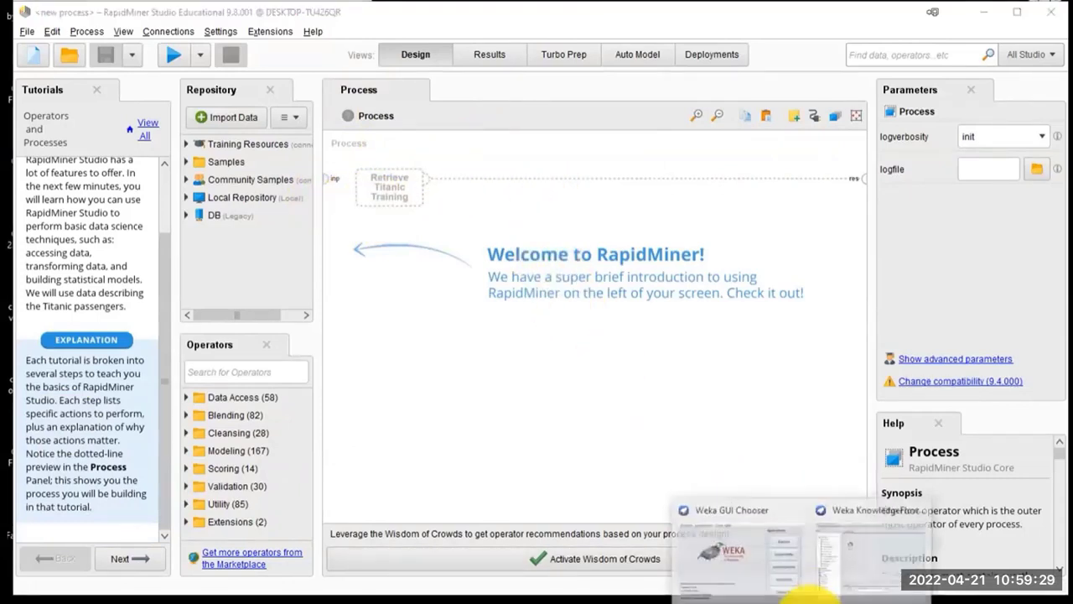
click(857, 579)
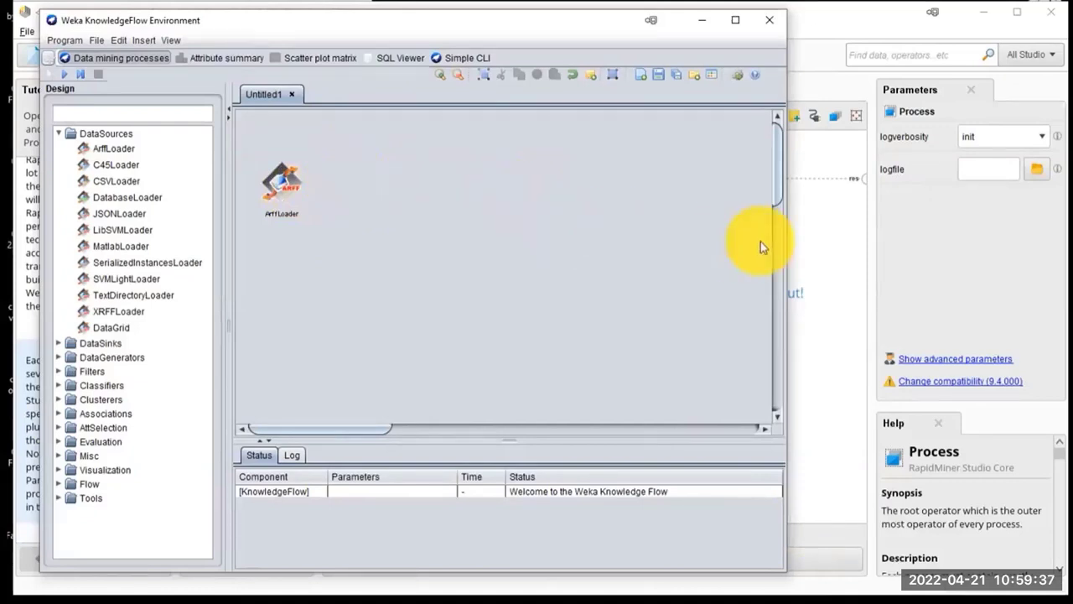
click(822, 230)
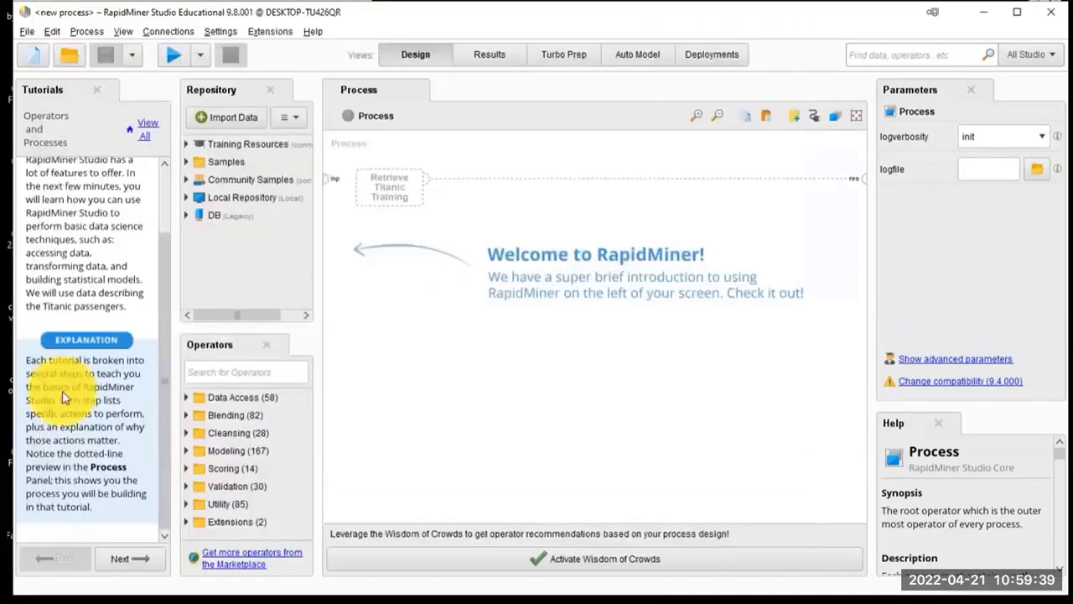
click(119, 562)
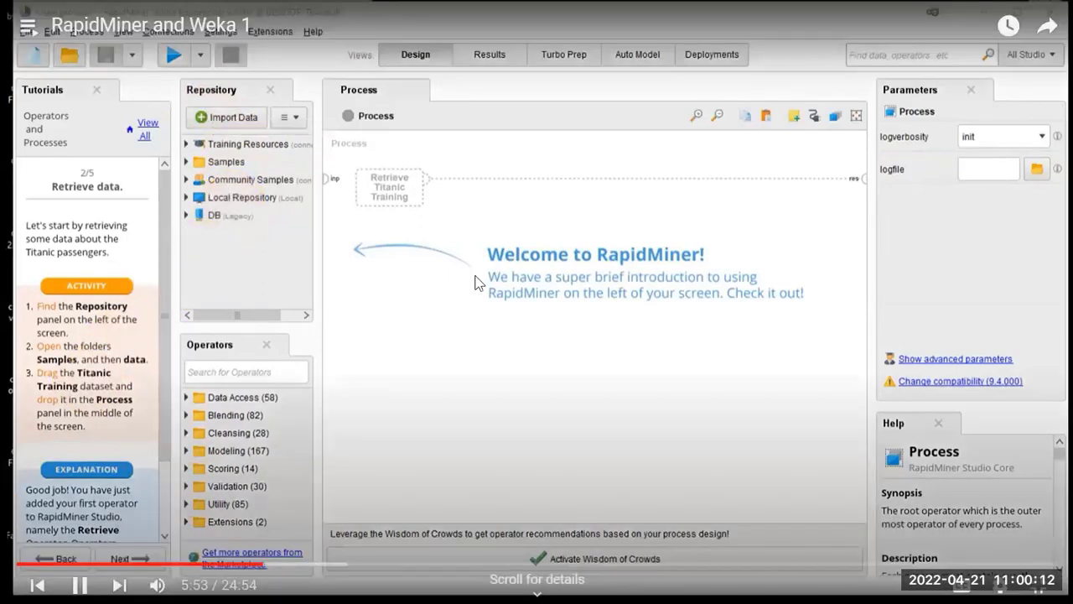
Step: Pause the RapidMiner and Weka 1 video, leave full screen and switch to the RapidMiner Studio application
click(474, 282)
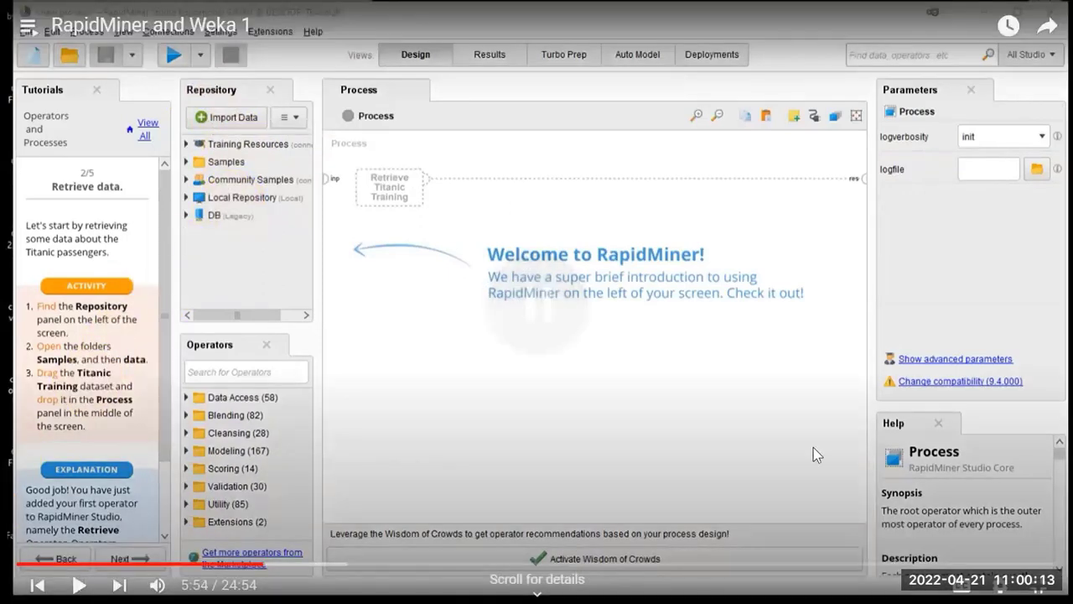
click(1040, 584)
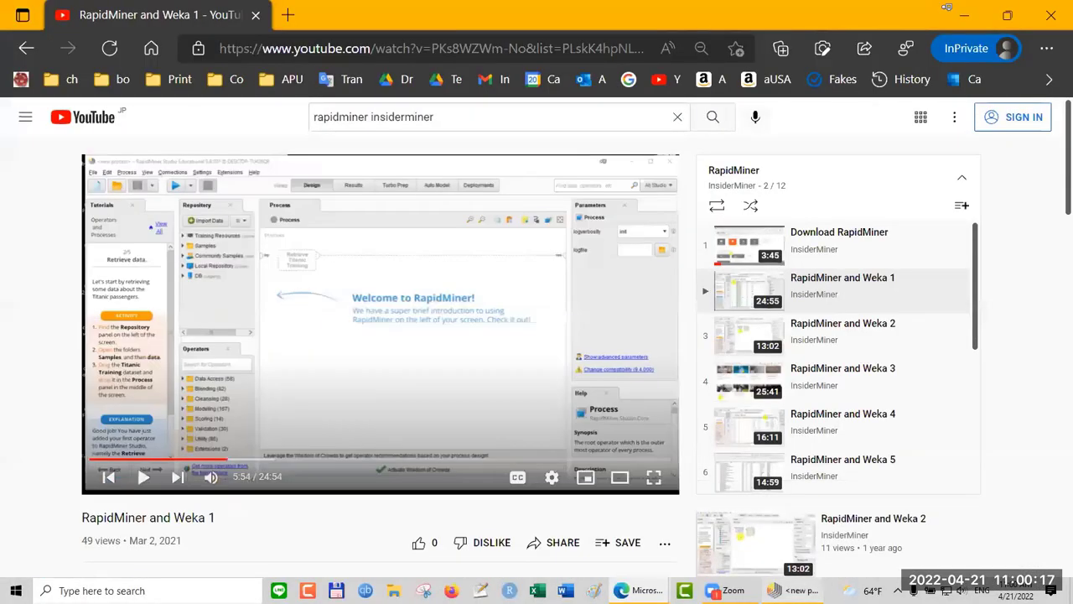
click(820, 587)
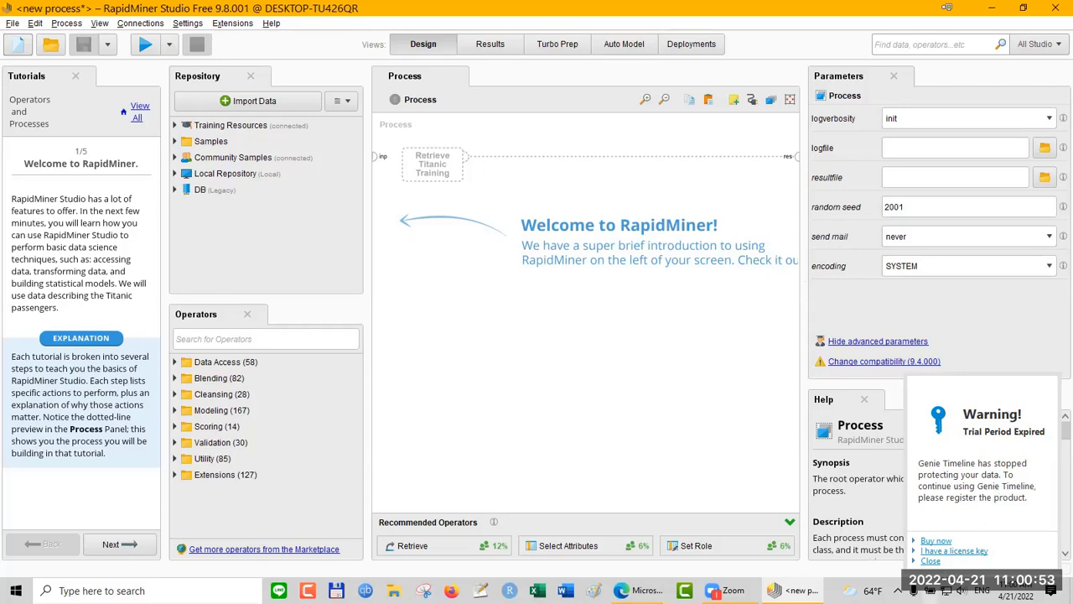
Step: Dismiss the Genie Timeline trial-expired notification through its system tray options
click(898, 590)
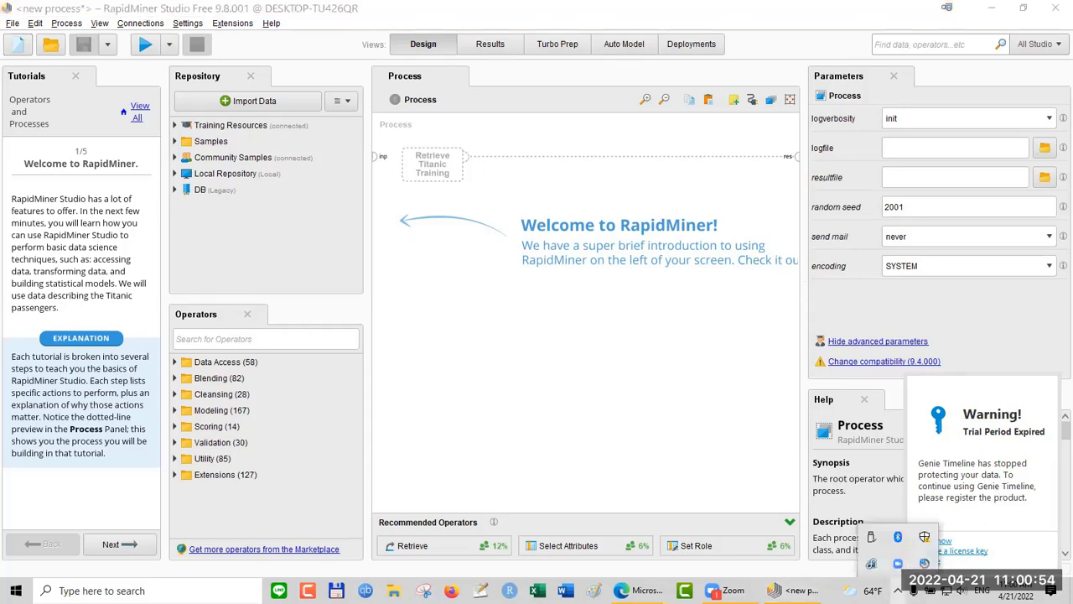
right_click(924, 563)
click(778, 376)
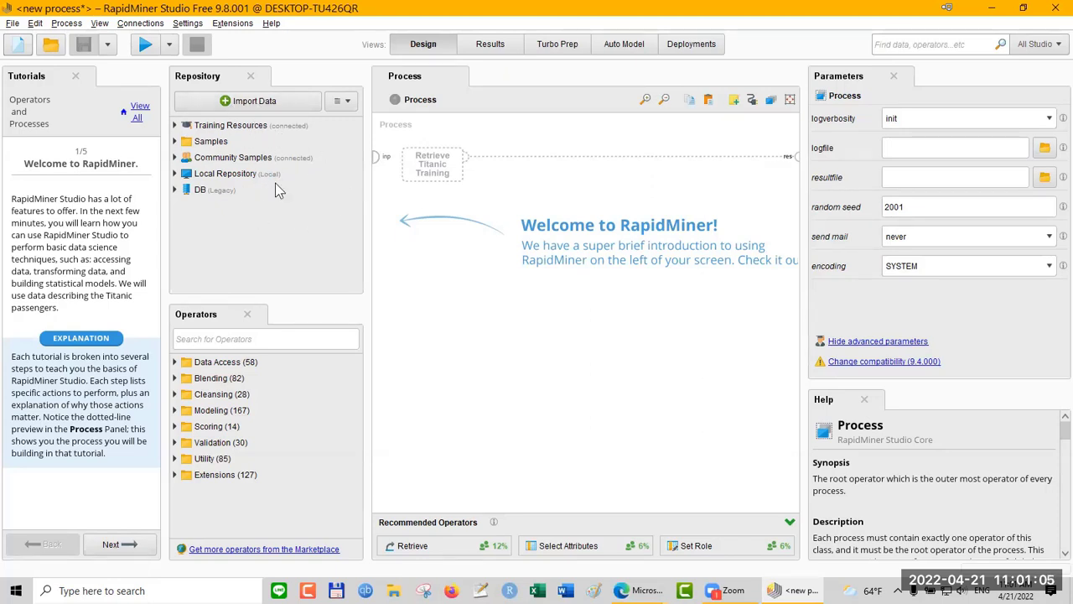
Step: Expand the Samples repository, examine the sample data sets in its data folder and collapse that folder again
click(176, 143)
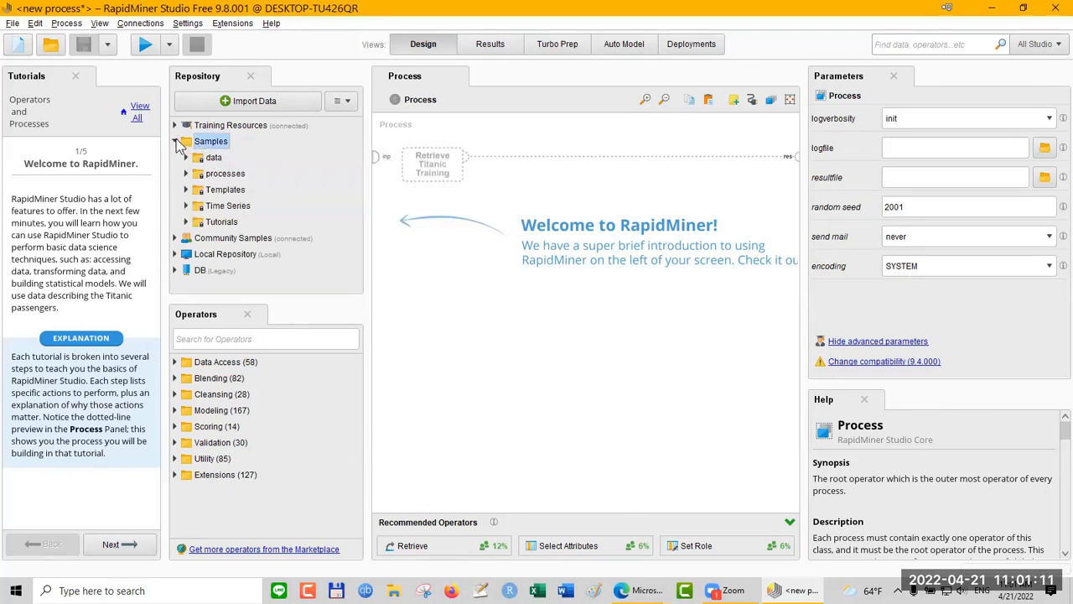
click(176, 143)
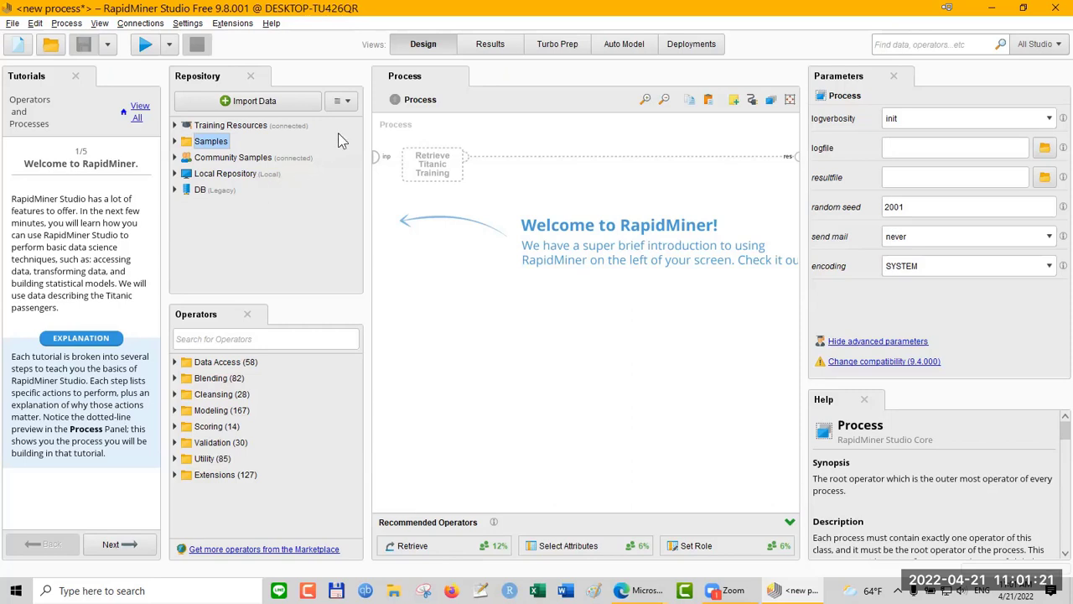
click(176, 142)
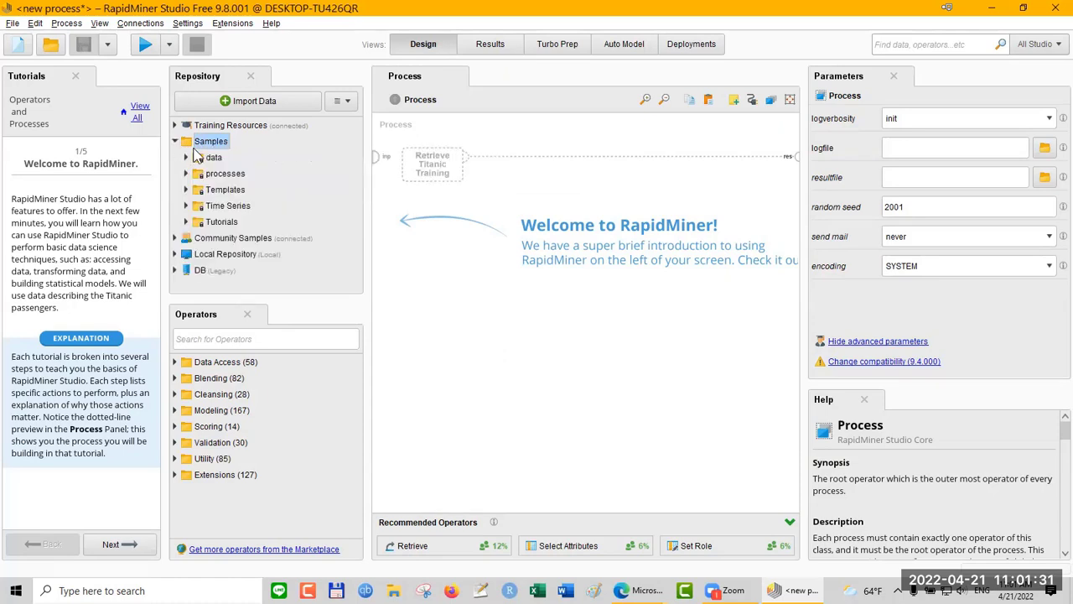
double_click(193, 158)
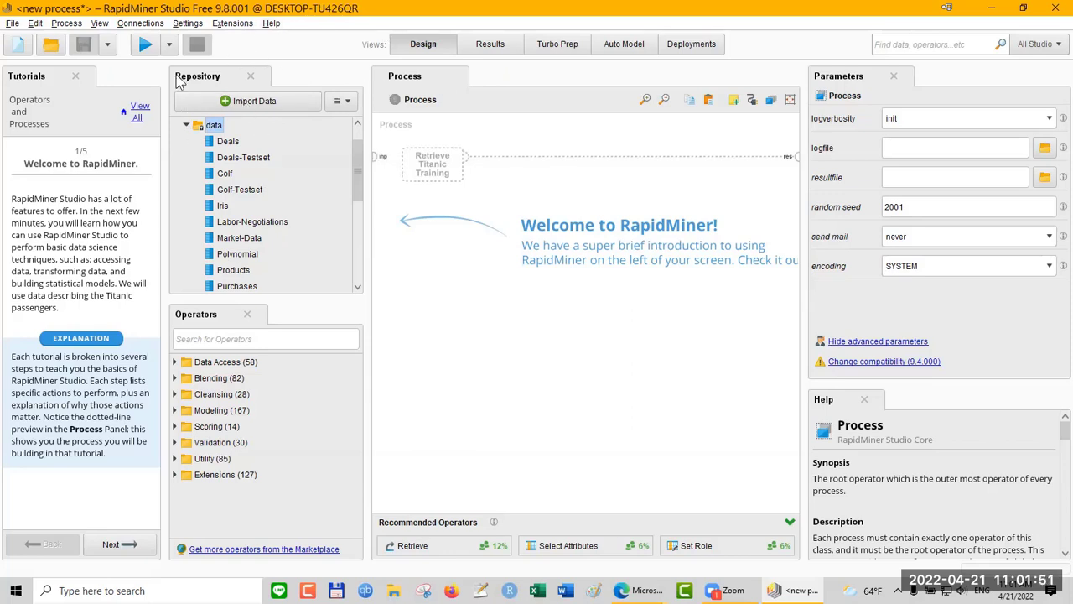
click(186, 125)
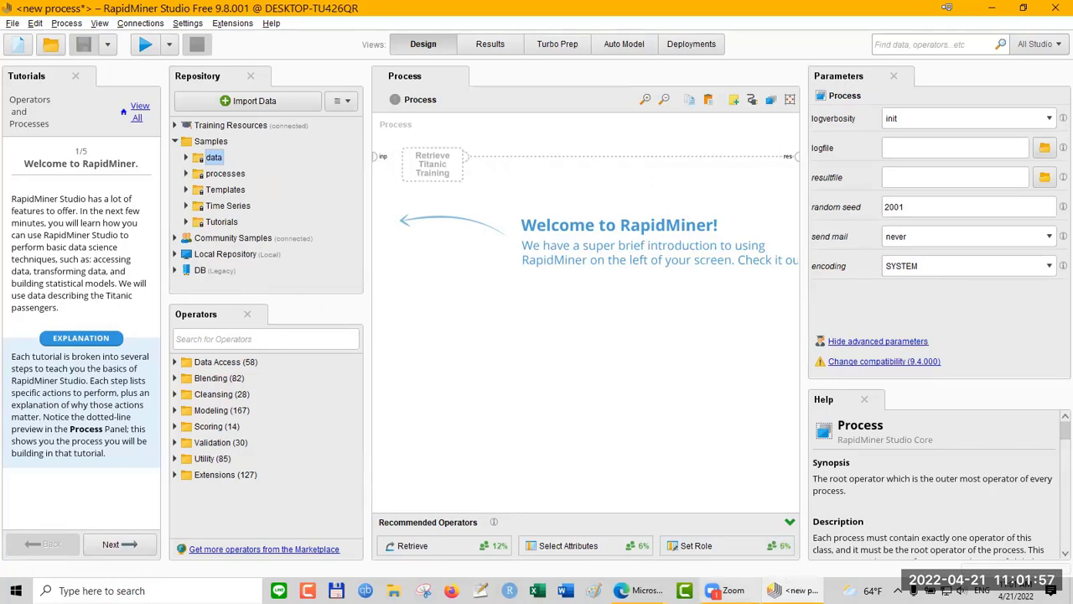
Step: Switch back to the RapidMiner and Weka 1 video in the browser, jump ahead to 8:08 and show it in full screen
click(637, 590)
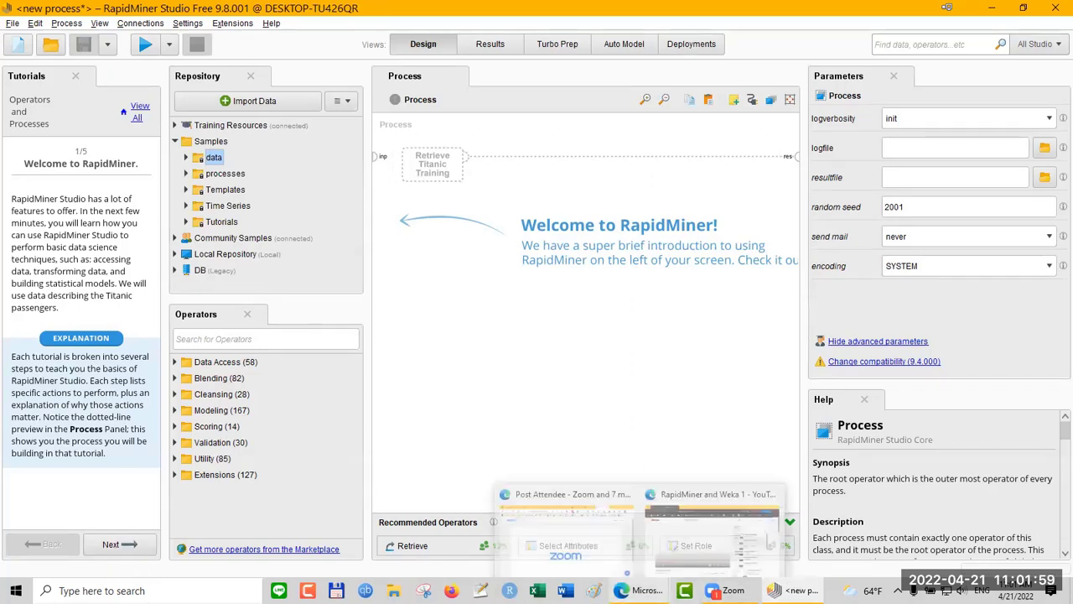
click(689, 562)
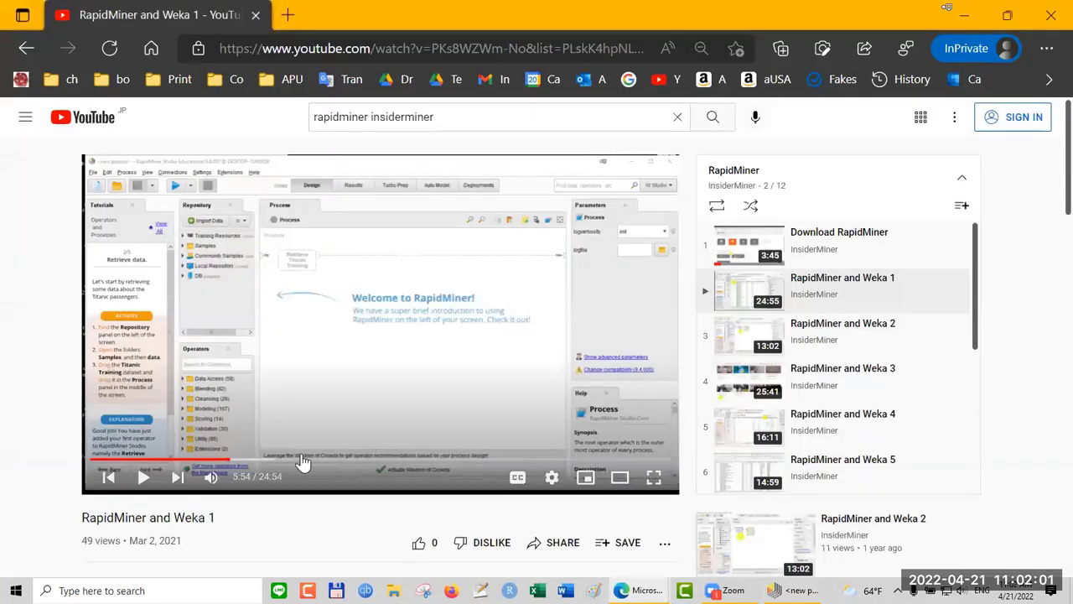
click(281, 462)
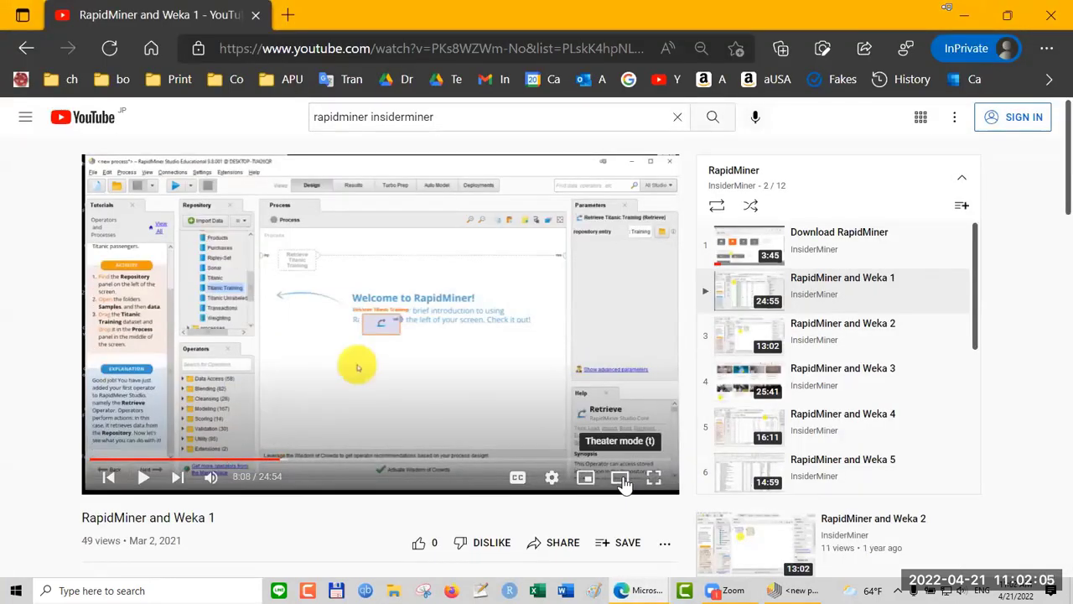
click(620, 478)
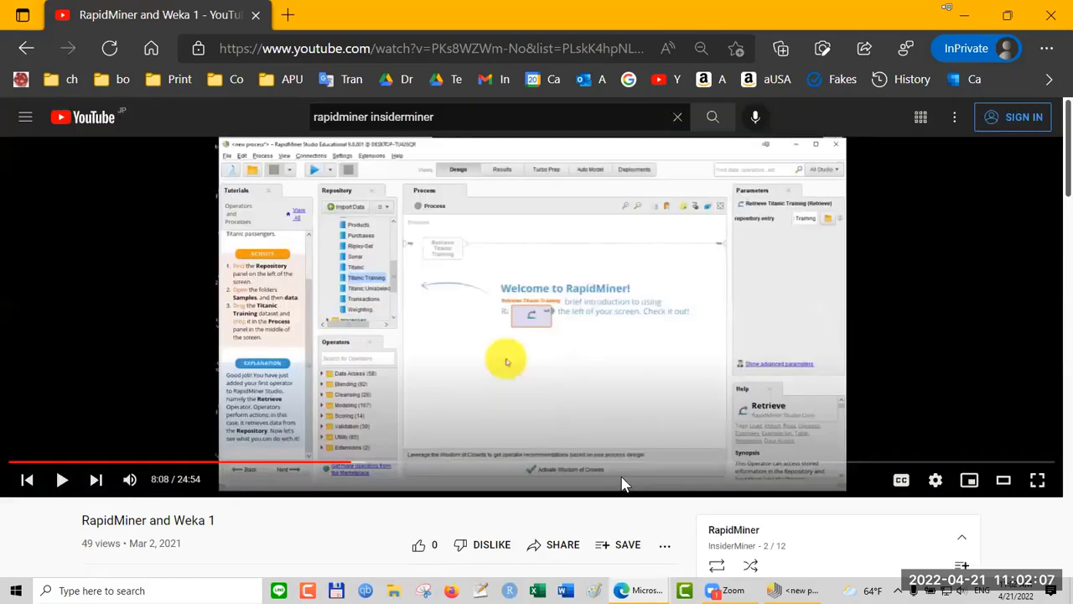
click(1038, 480)
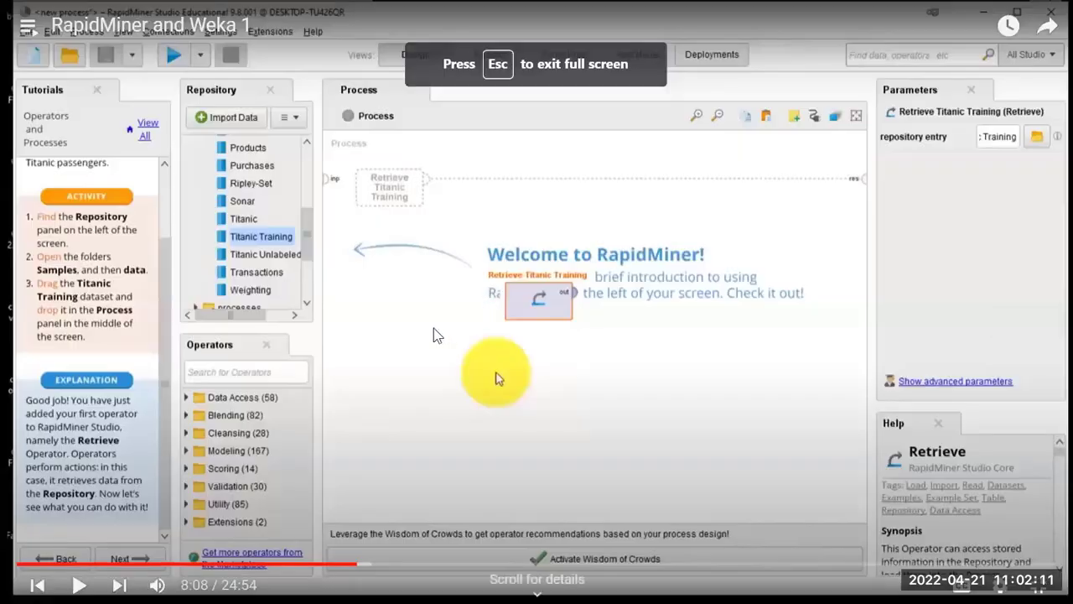
Step: Move the video back to 6:45, play the part about the Repository folders and pause at 7:10
click(299, 563)
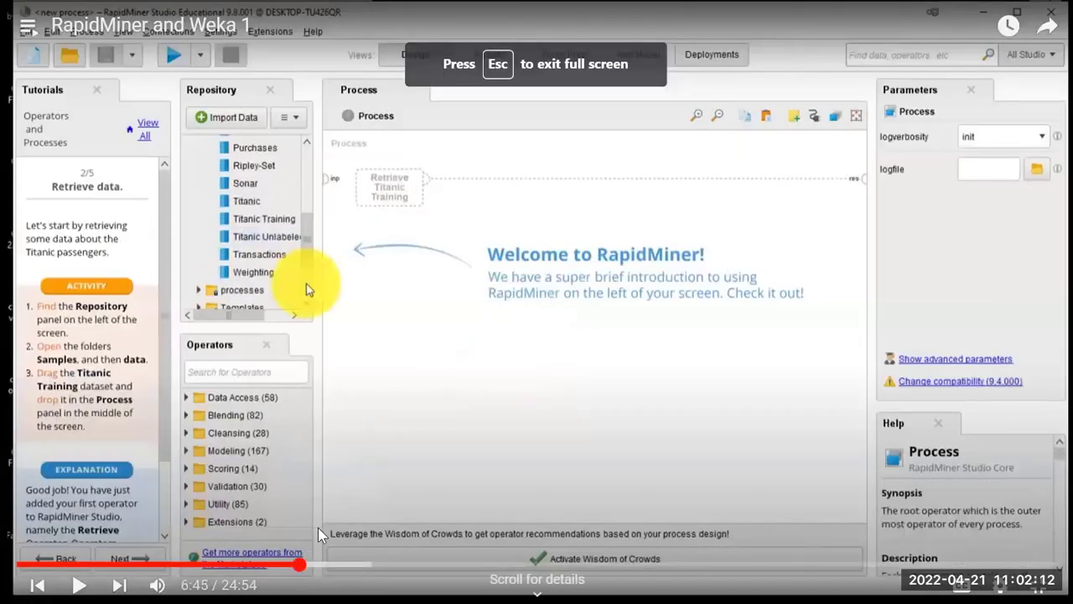
click(364, 453)
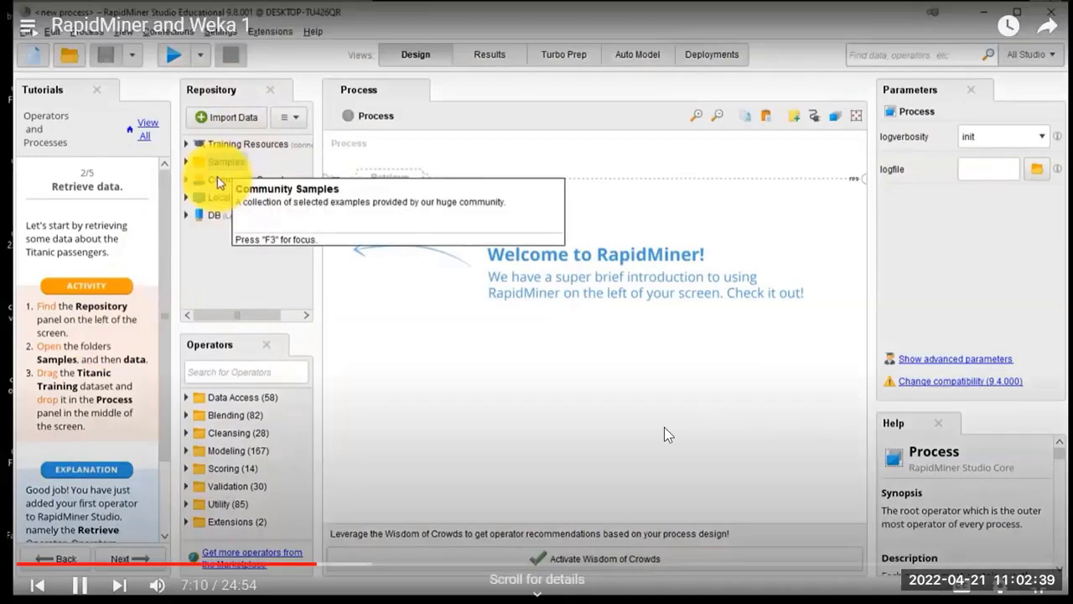
click(665, 425)
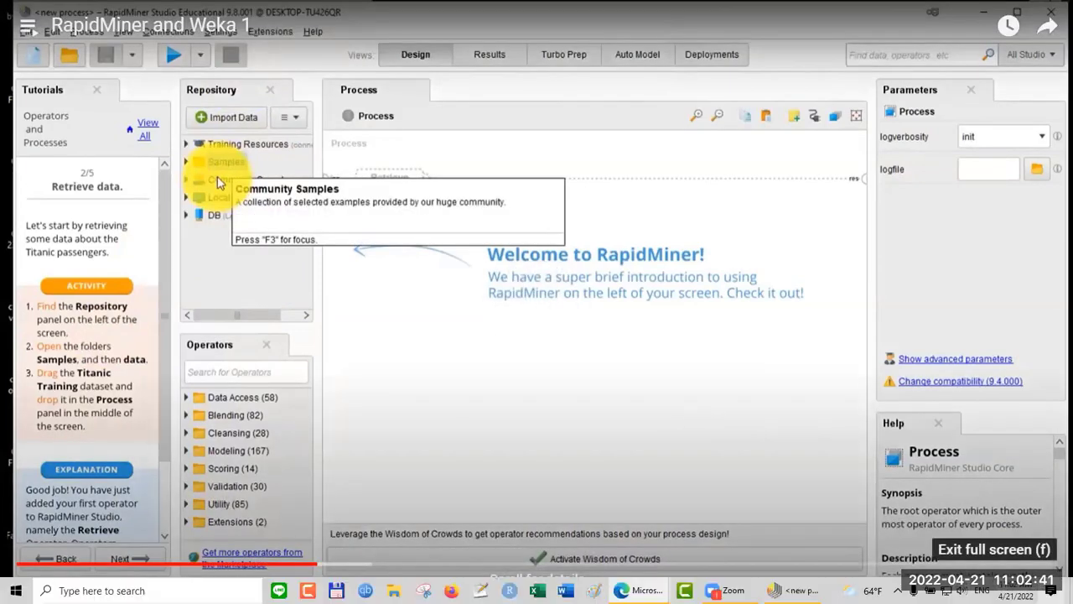
Step: Leave the video's full-screen view, switch to RapidMiner Studio and review the list of panels that can be shown
click(1040, 585)
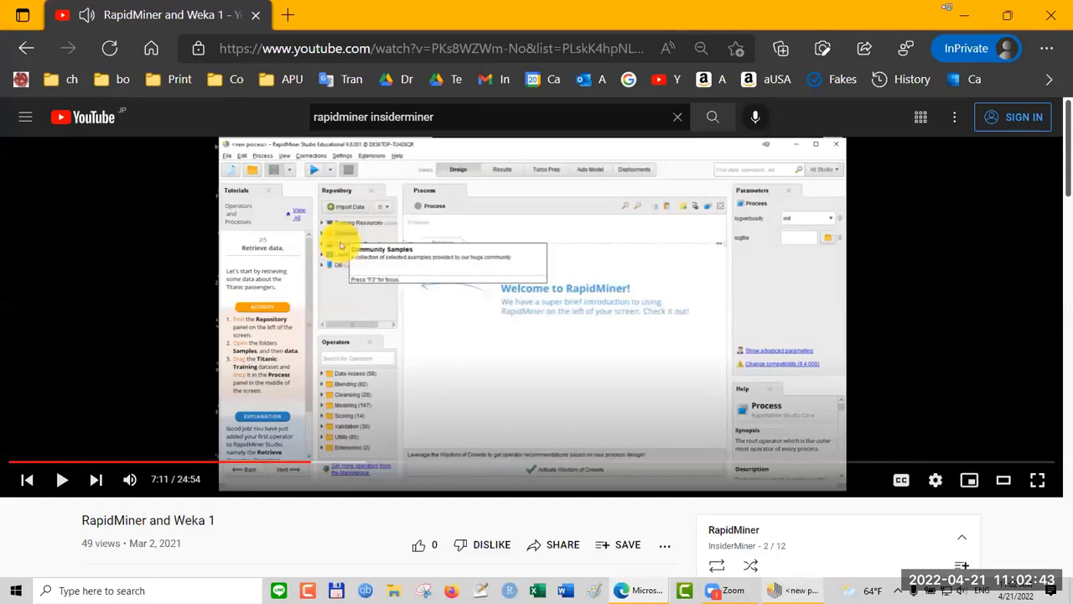
click(788, 590)
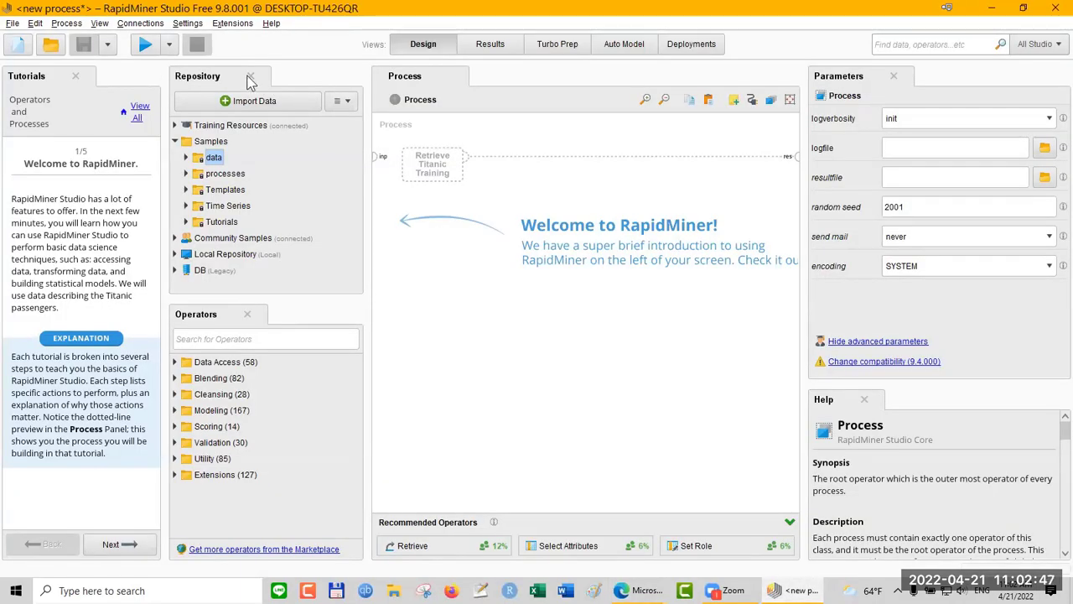
click(94, 25)
mouse_move(118, 78)
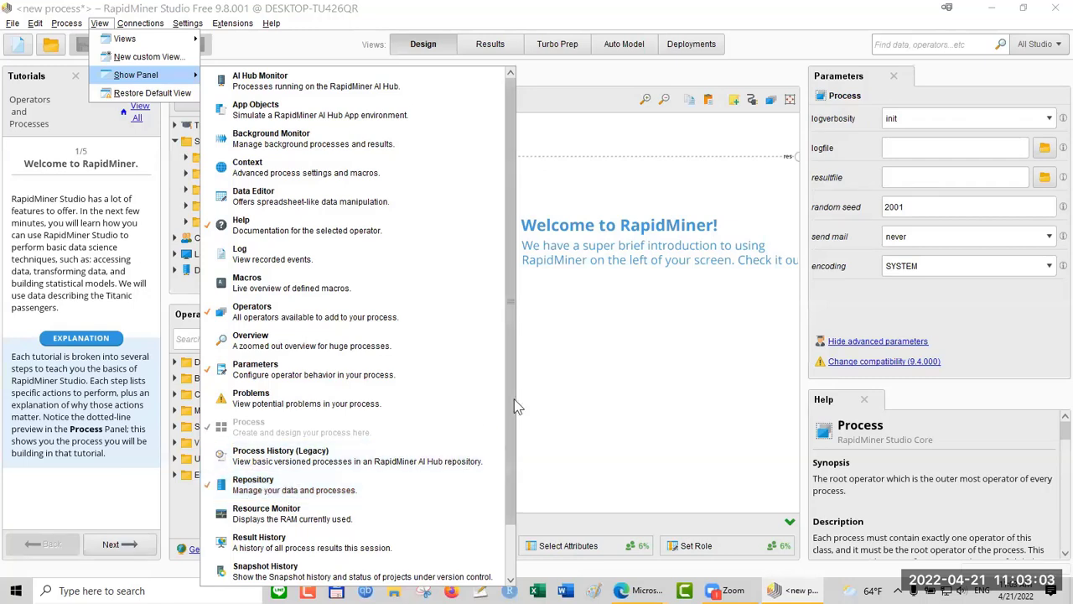
click(286, 72)
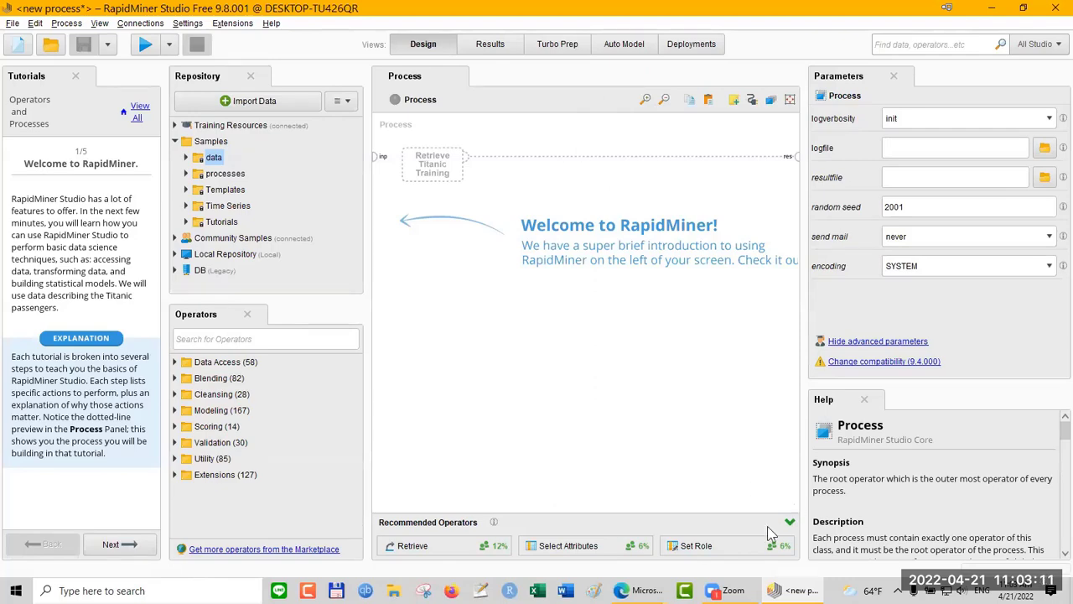
Step: Return to the RapidMiner and Weka 1 video, play it in full screen from 7:11 and pause at 7:17
mouse_move(671, 577)
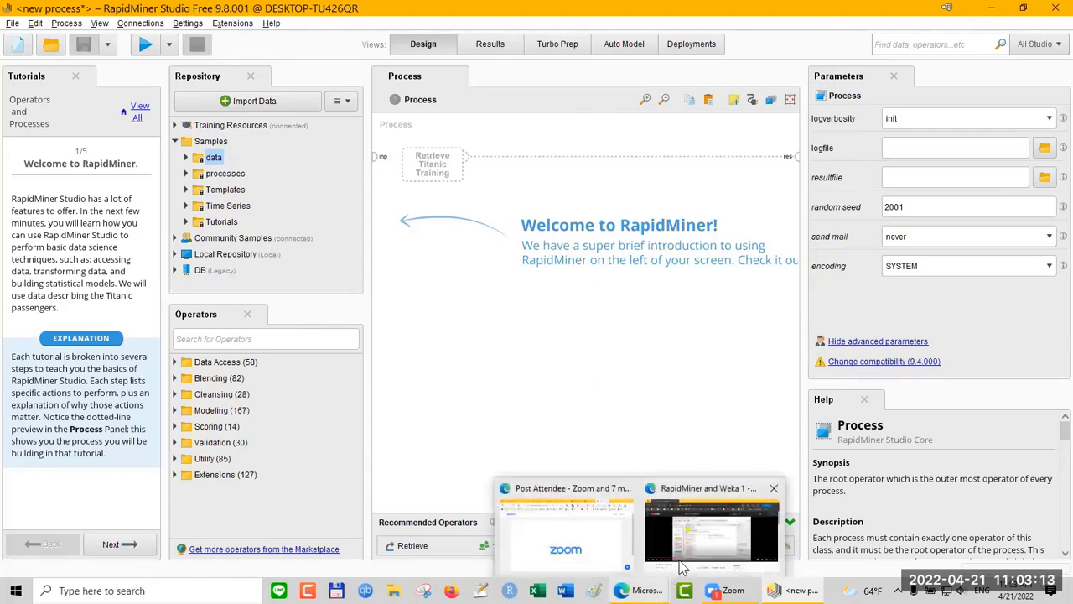
click(681, 556)
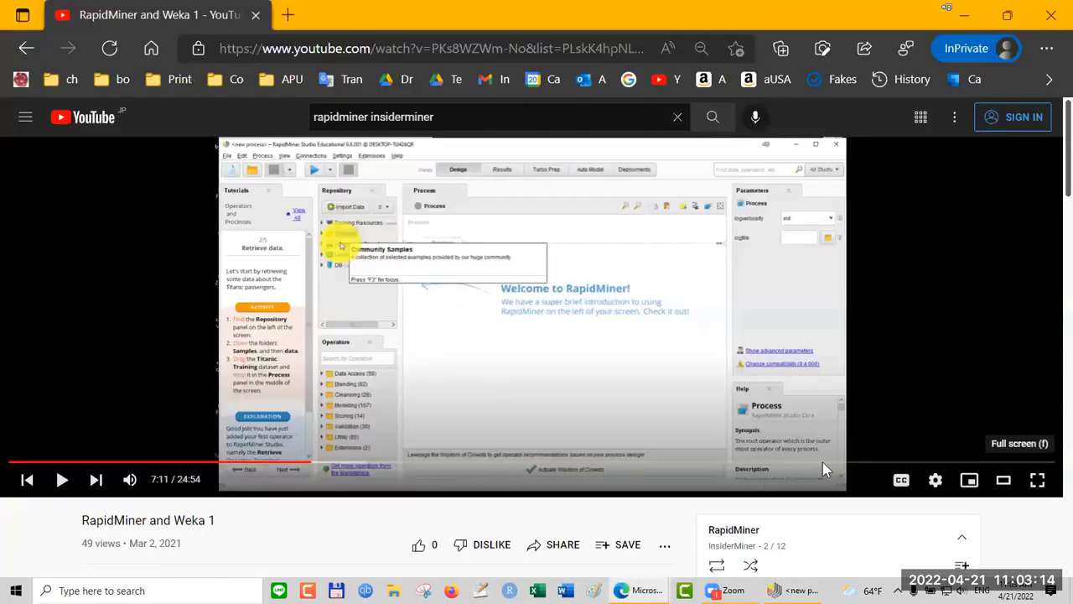
click(1037, 479)
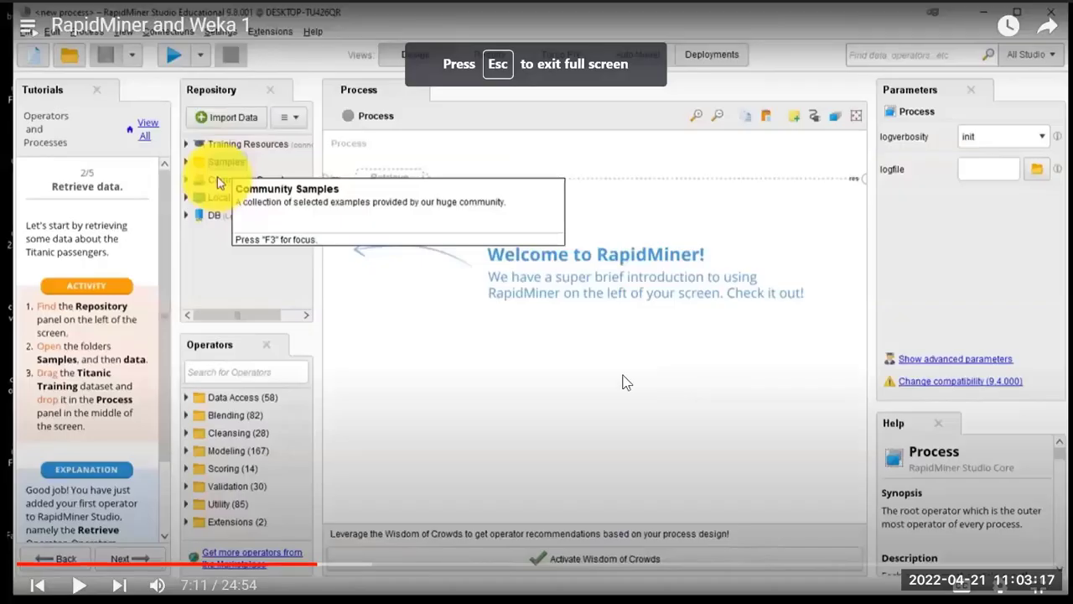
click(711, 437)
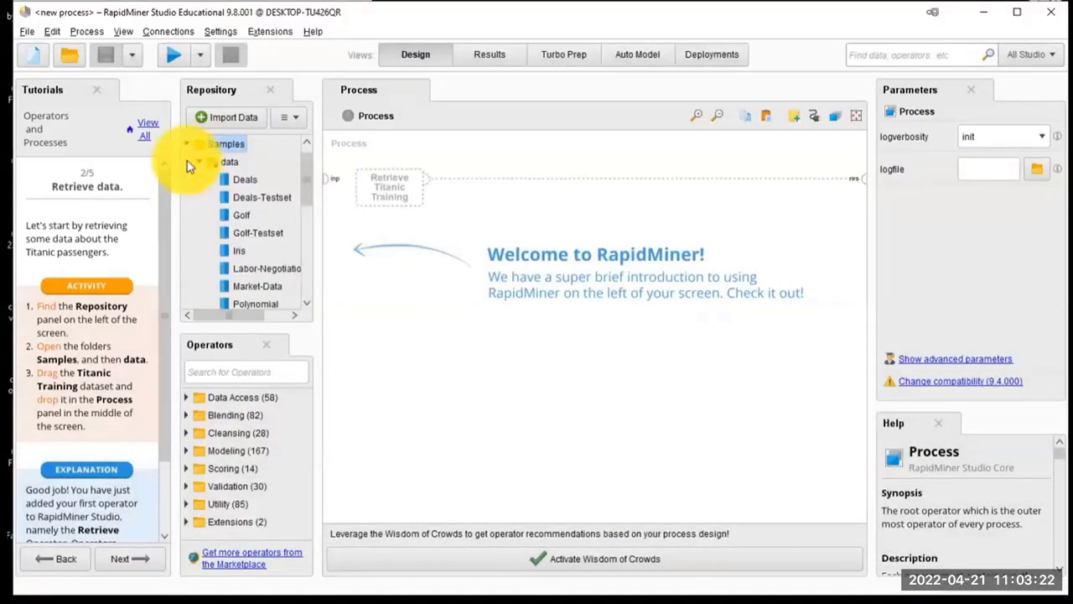
click(215, 157)
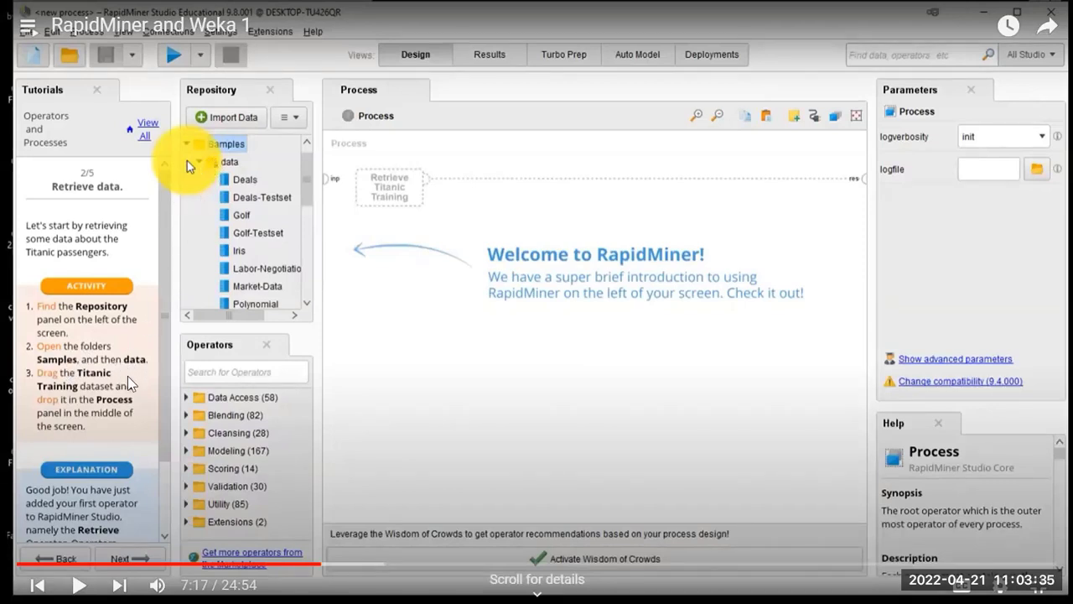
Step: Play the video part about the Titanic data sets, pause it at 7:36 and resume playback
key(space)
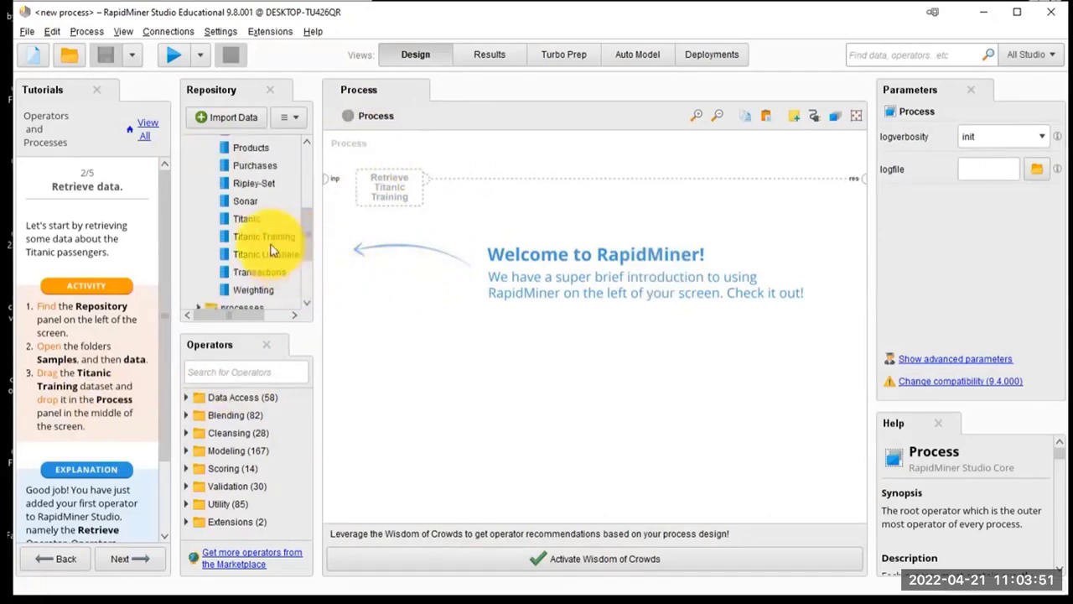
mouse_move(297, 380)
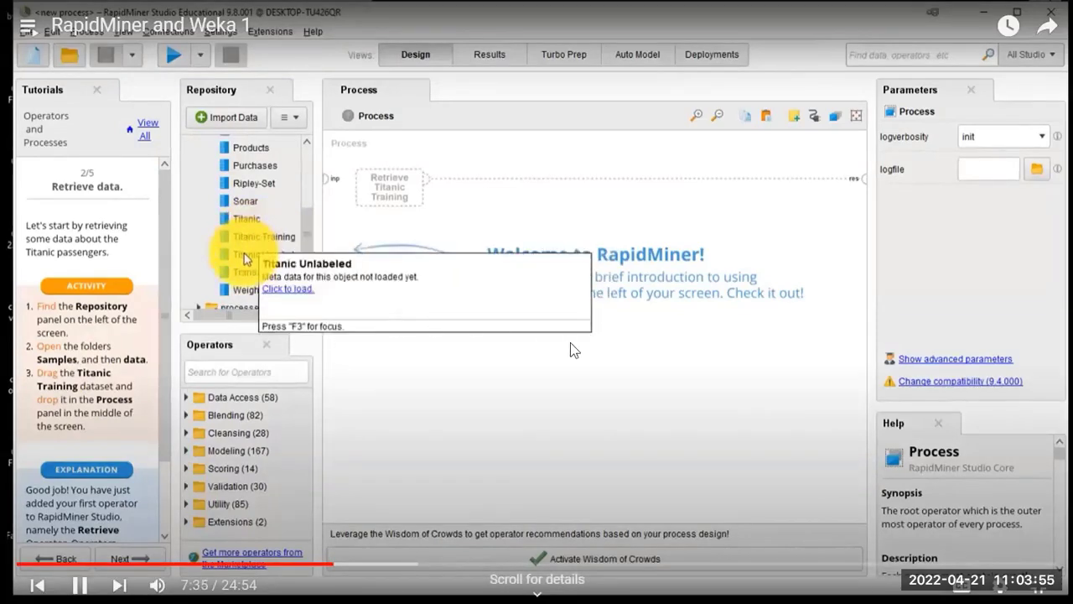
click(357, 300)
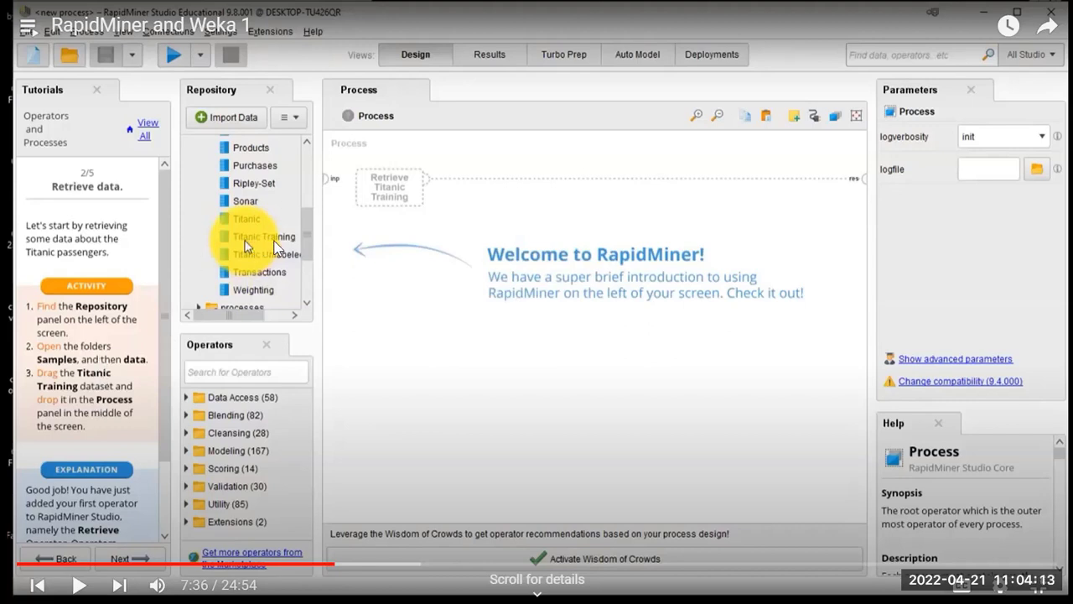
click(399, 305)
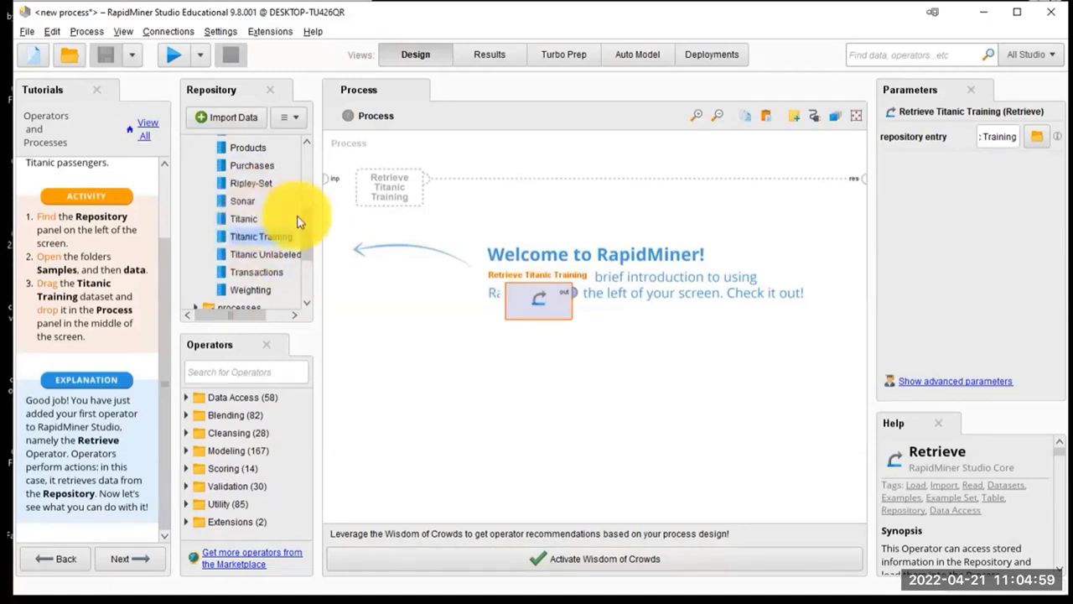
Step: Examine the data sets in the Repository's Samples data folder, pausing the video at 8:37 and resuming it
scroll(304, 201, up, 5)
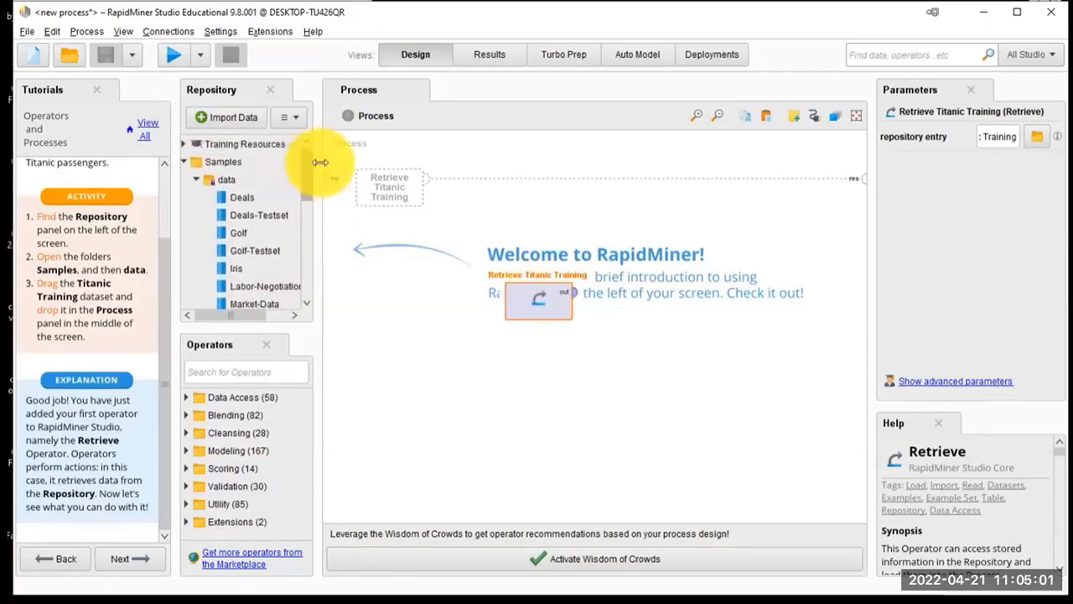
scroll(319, 176, down, 1)
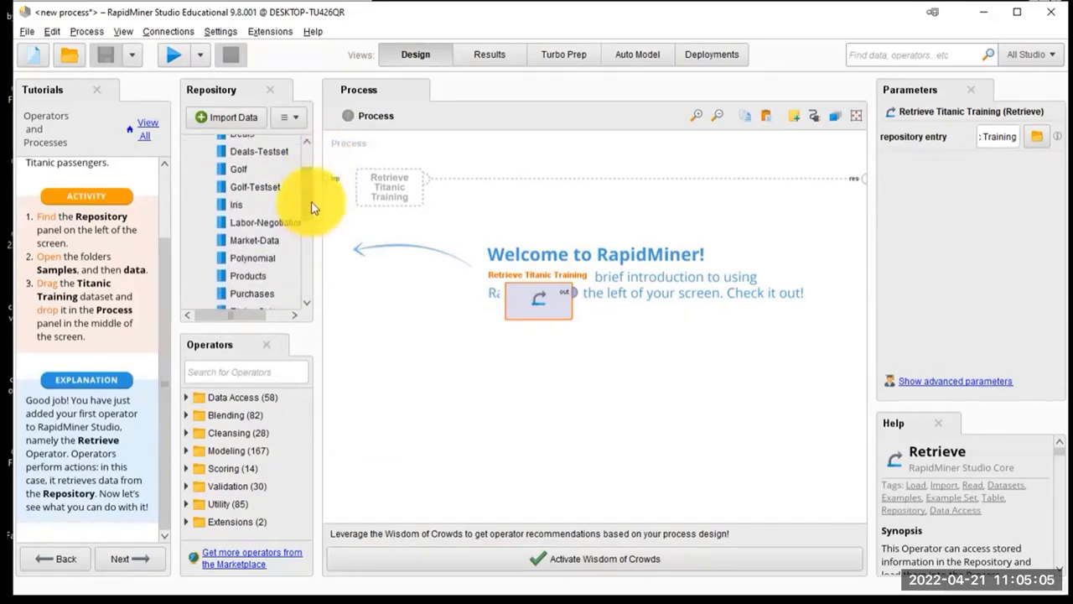
drag(311, 206, 309, 168)
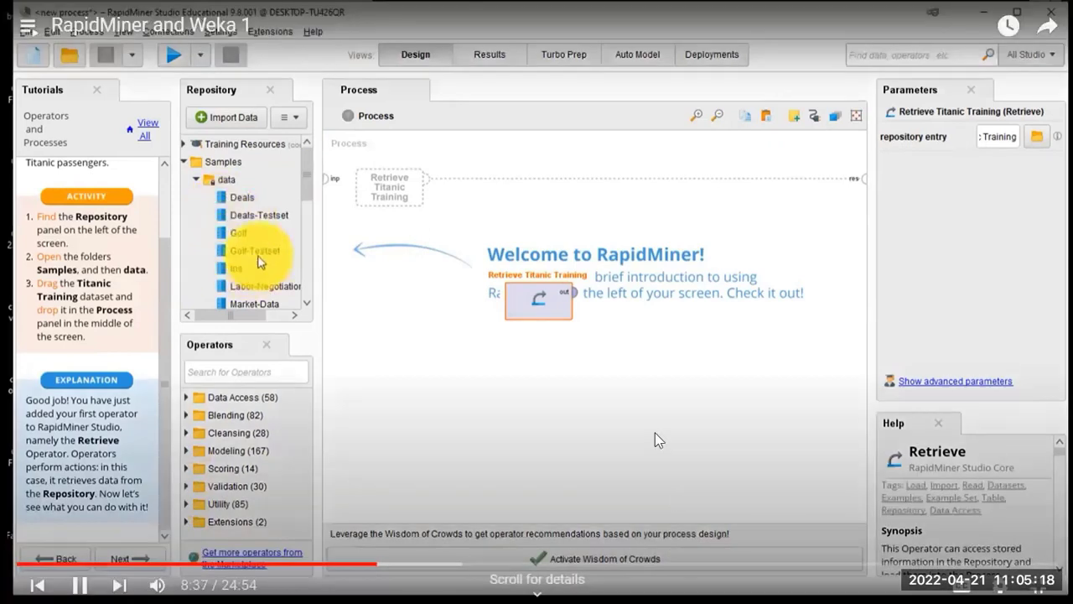
click(655, 433)
click(470, 447)
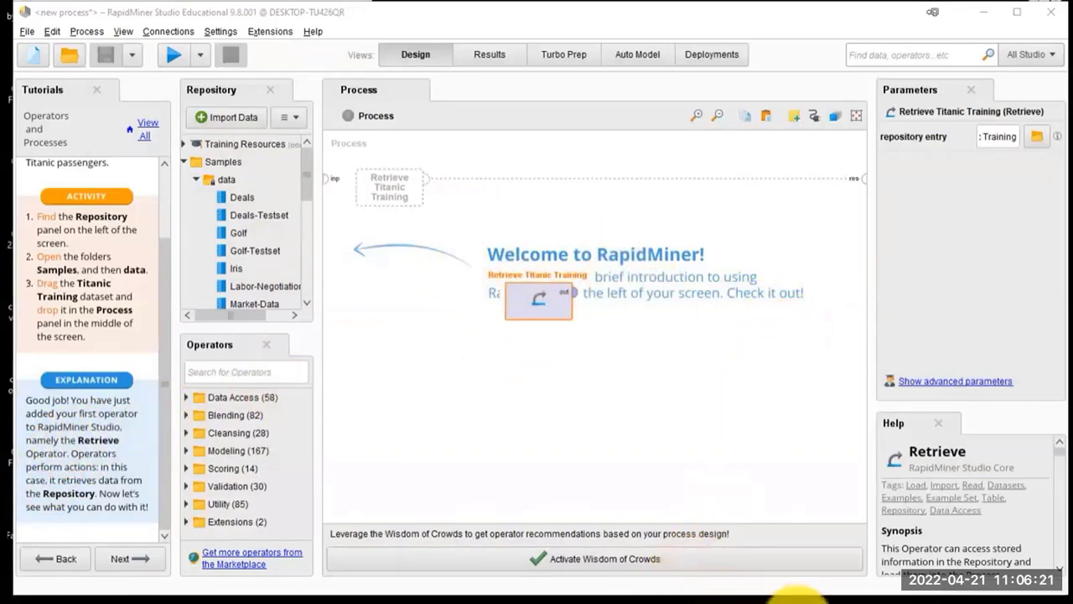
Step: Bring up the Weka KnowledgeFlow window to compare its ArffLoader with the Retrieve operator, and return to the RapidMiner process
mouse_move(864, 593)
click(851, 574)
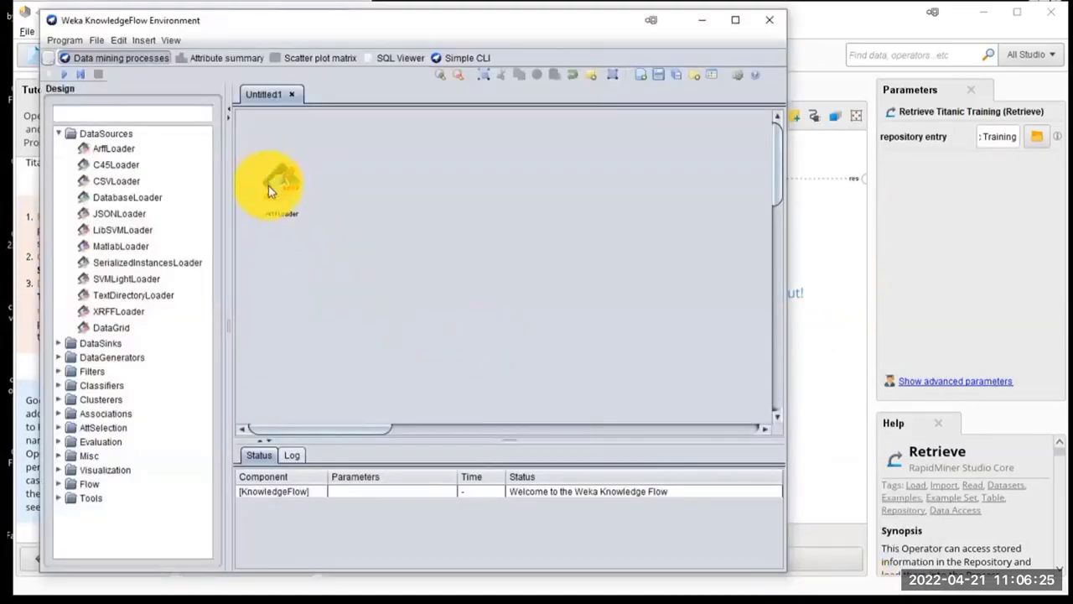
click(815, 328)
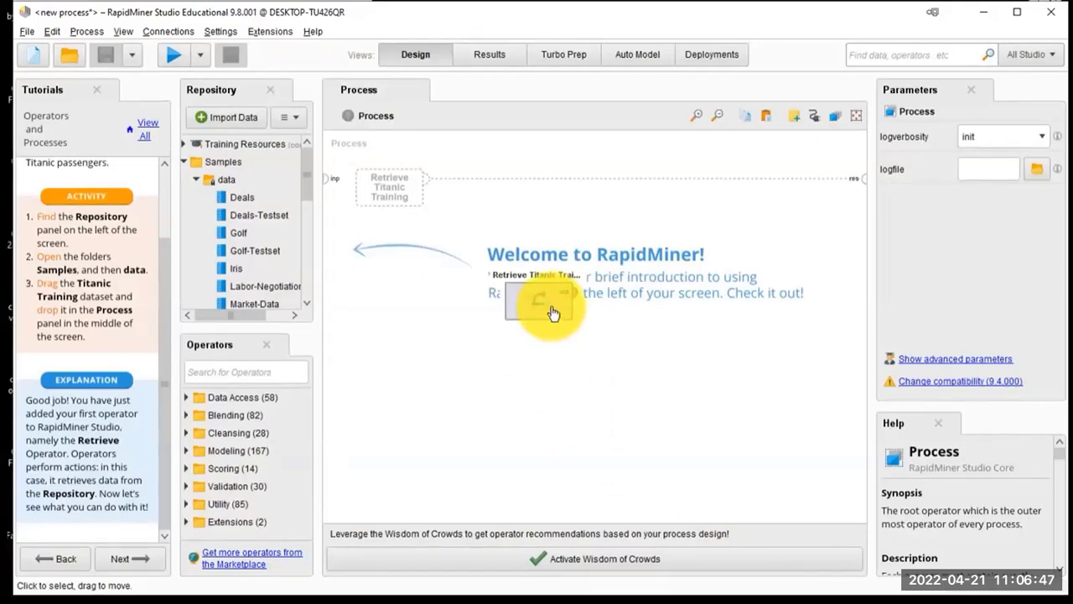
Step: Advance the tutorial to "Building your first process" and move the Retrieve Titanic Training operator onto its dashed placeholder
drag(553, 314, 553, 313)
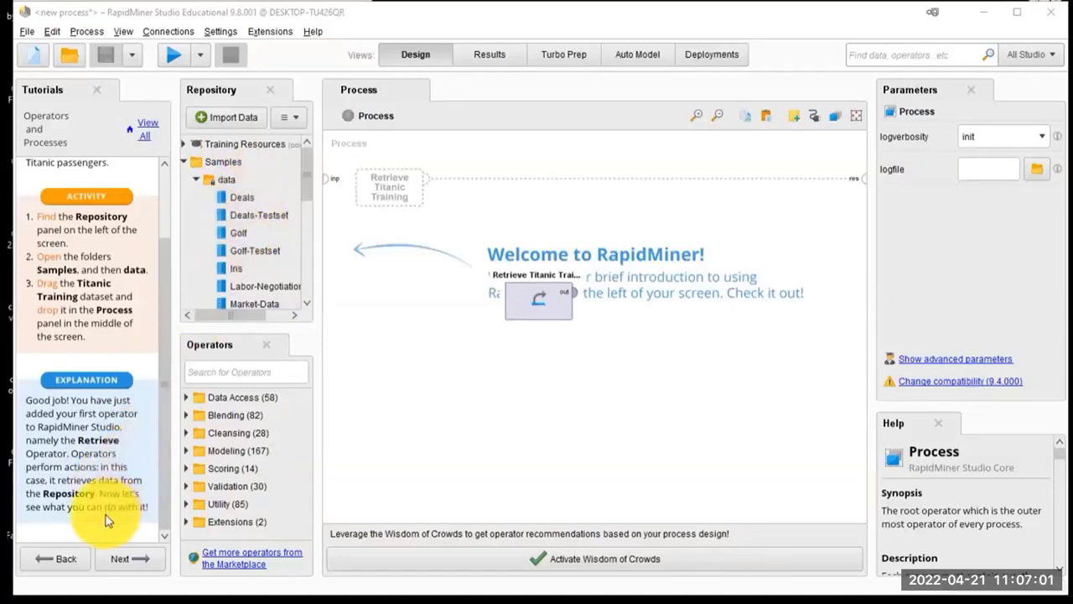
click(139, 560)
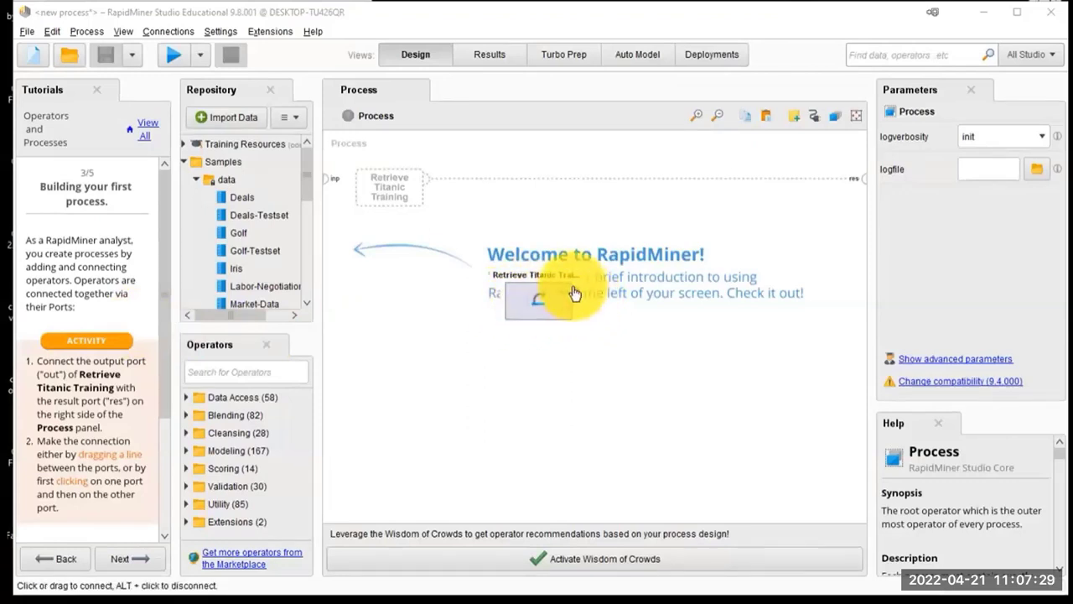
drag(567, 290, 408, 192)
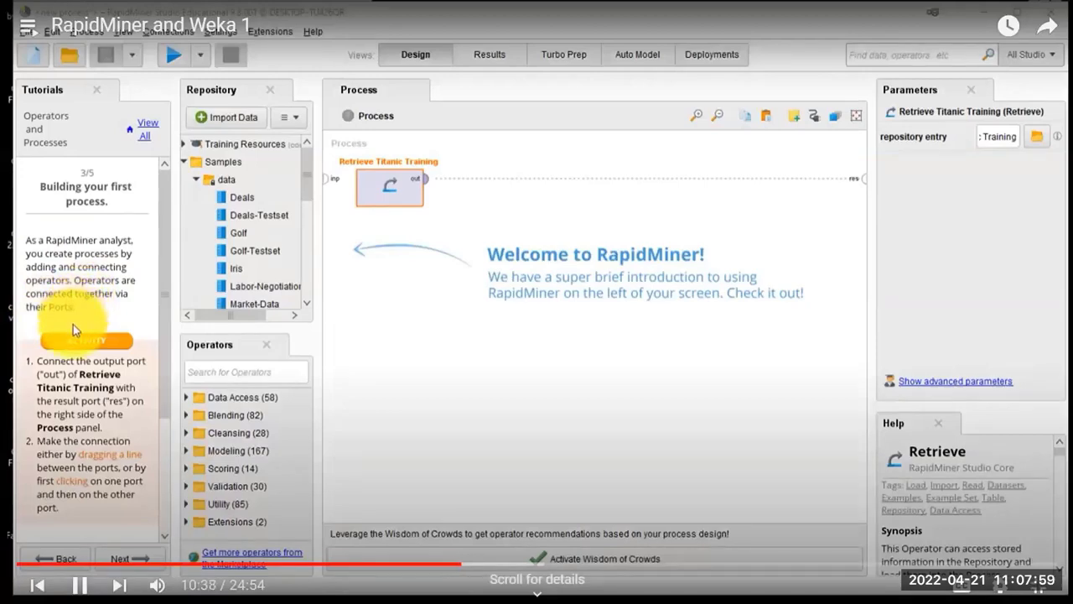
Step: Set the video's playback speed to 1.25 and close the playback settings
click(972, 585)
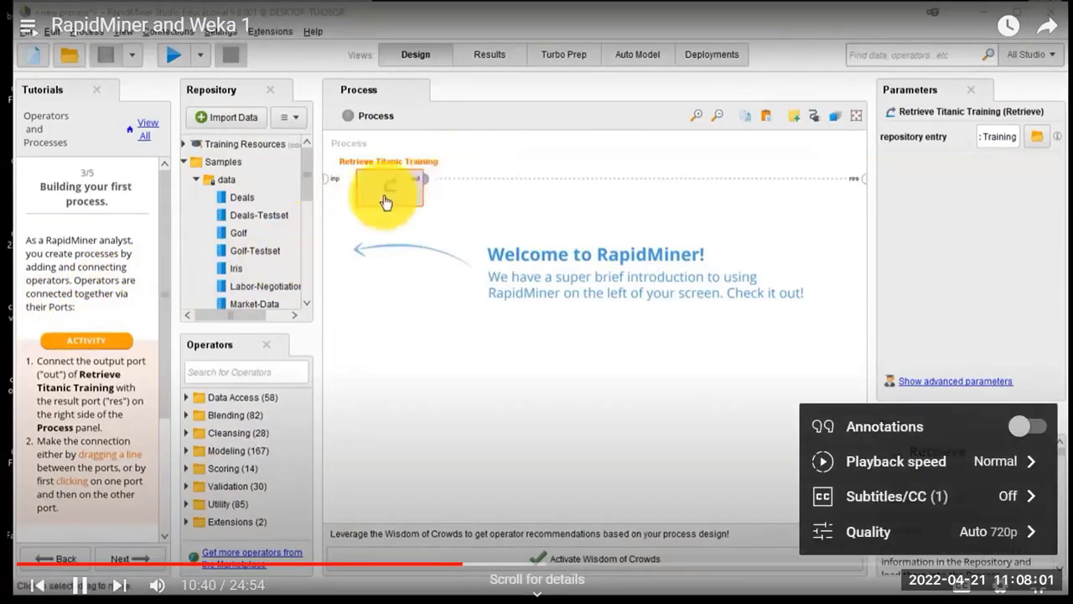
click(973, 461)
click(957, 432)
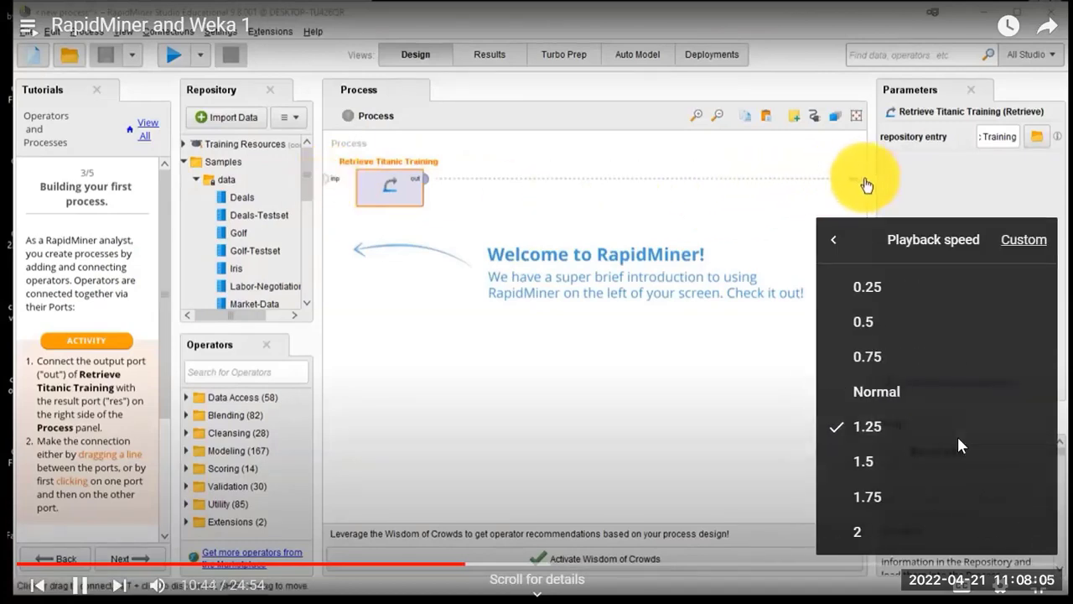
click(963, 333)
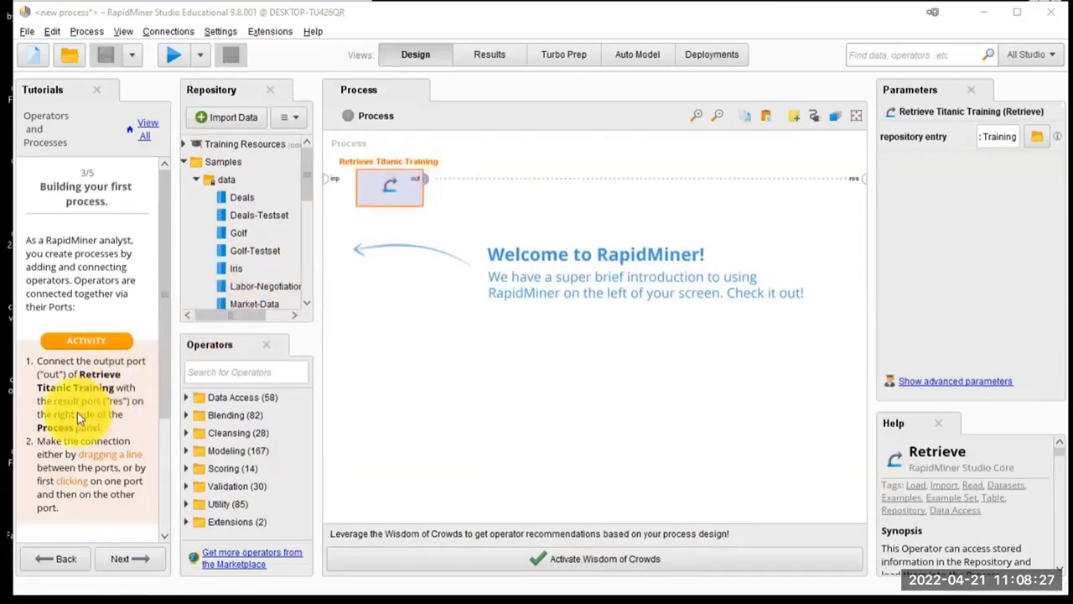
Step: Connect the out port of the Retrieve Titanic Training operator to the process's res port
click(859, 186)
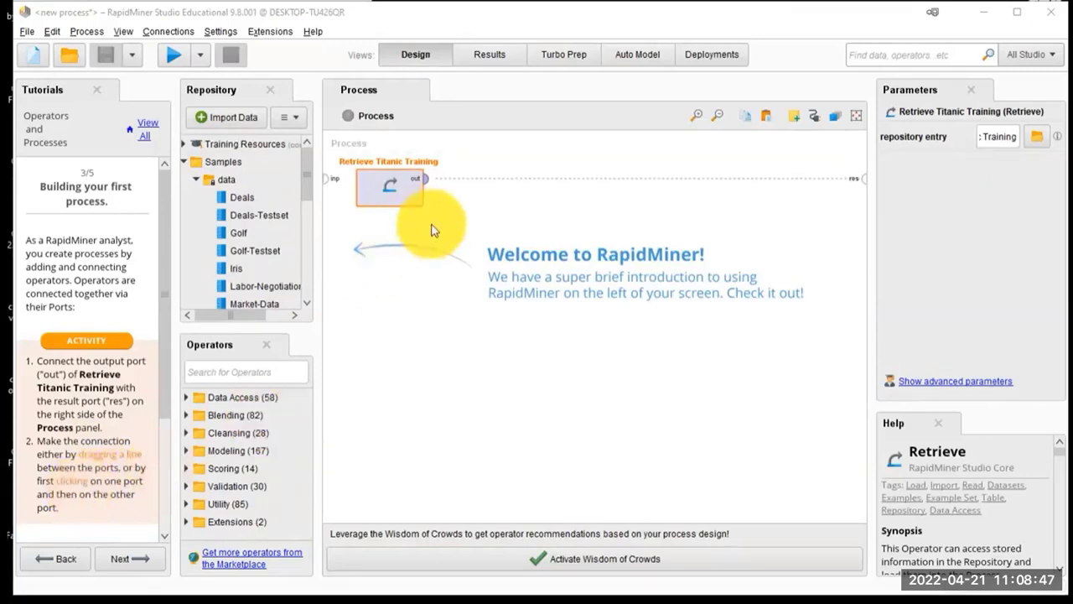
click(425, 178)
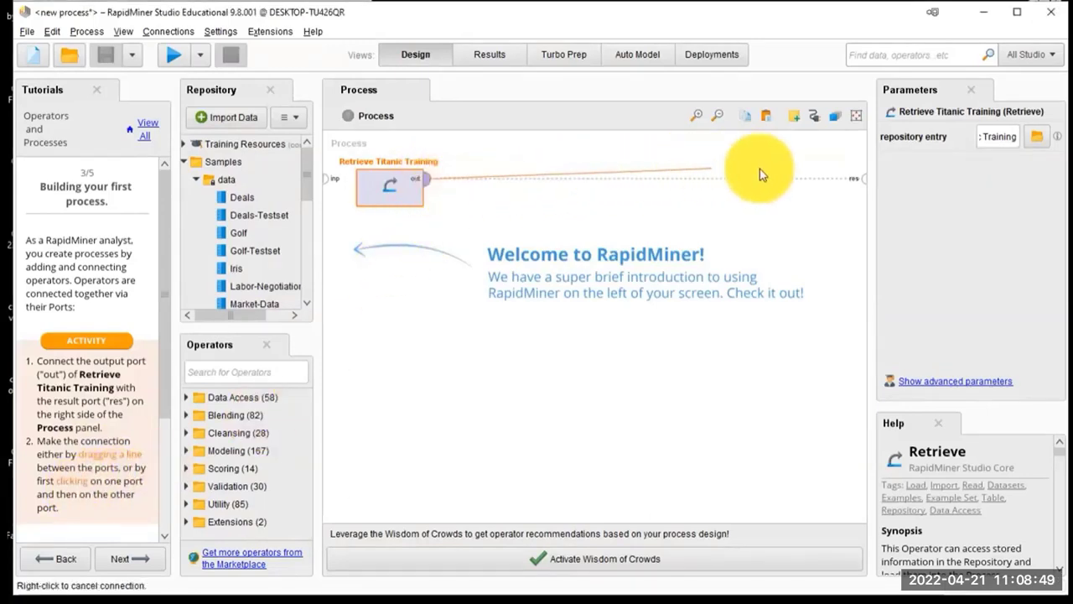
click(862, 178)
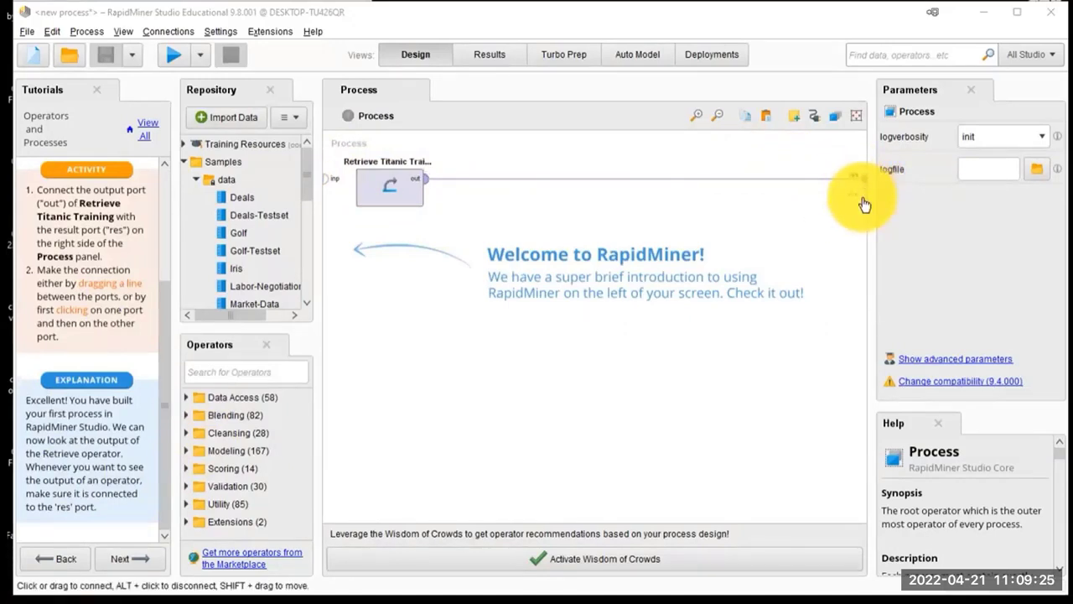
Step: Advance the tutorial to "Running processes", run the process and look across the columns of the resulting Titanic Training data
click(134, 554)
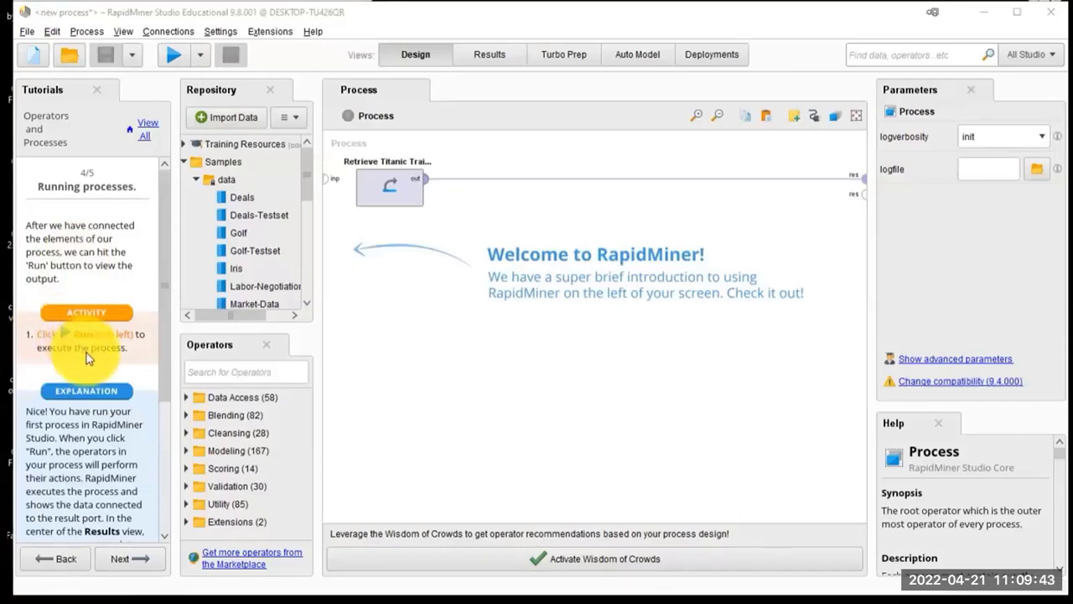
click(174, 54)
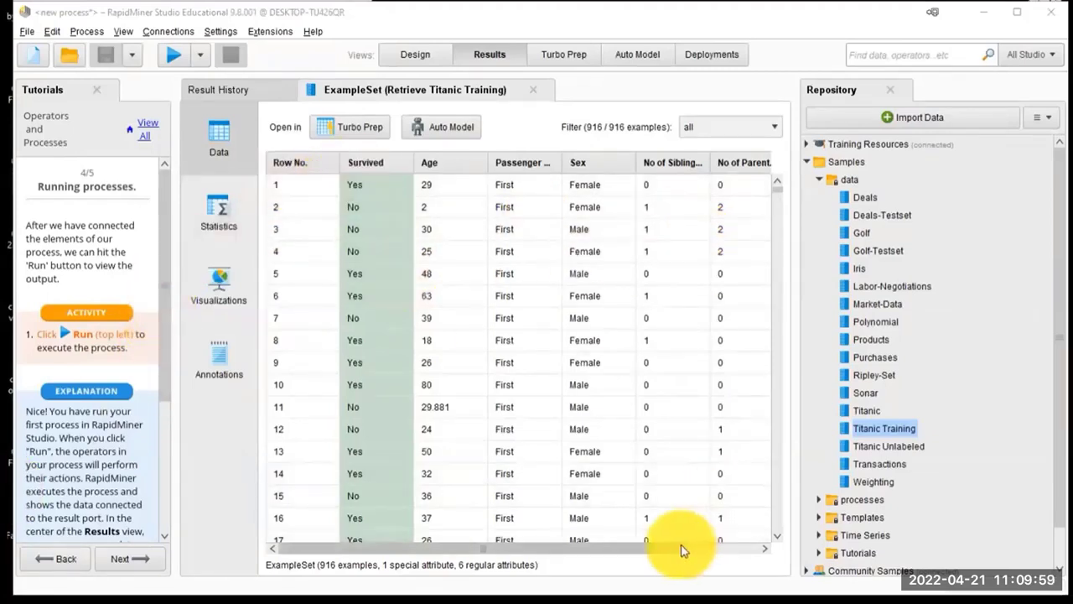
drag(683, 553, 541, 568)
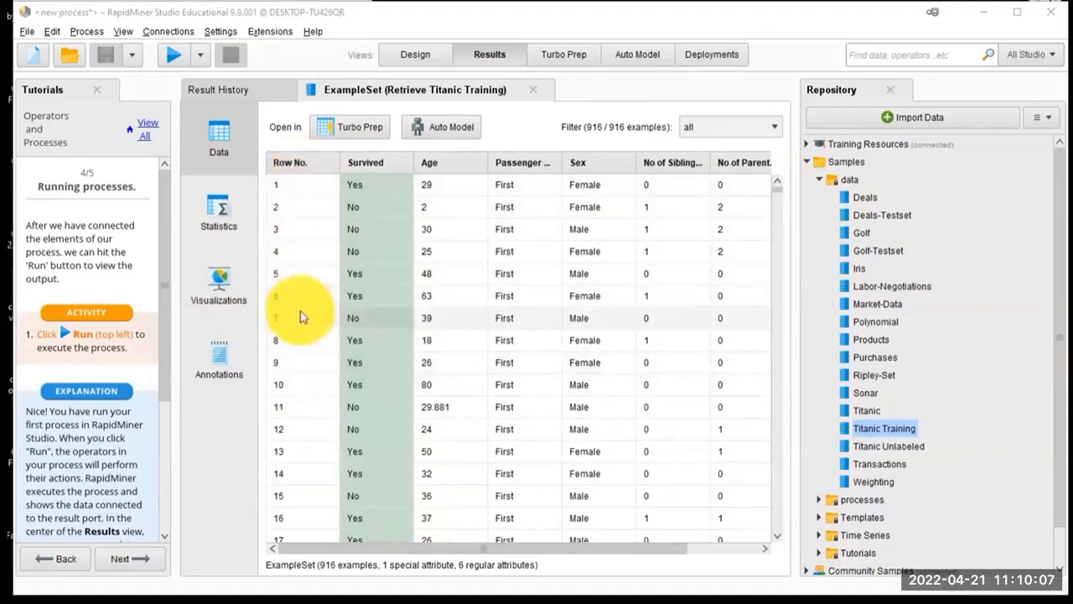
Step: Sort the results by Passenger Class, widen that column, and re-sort the rows by Row No. in ascending order
mouse_move(363, 170)
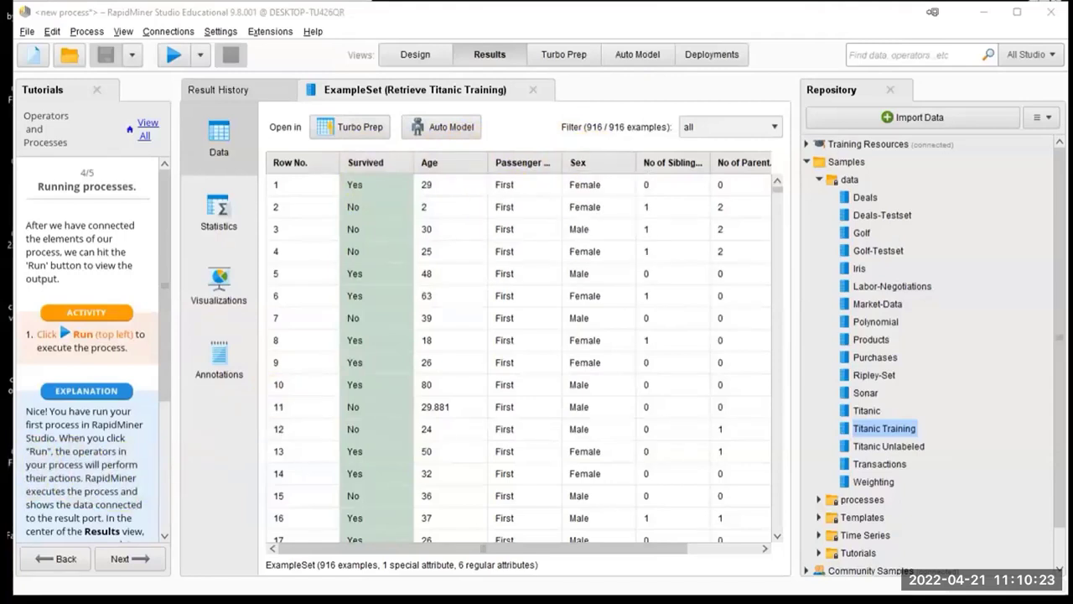
click(516, 163)
drag(562, 161, 602, 160)
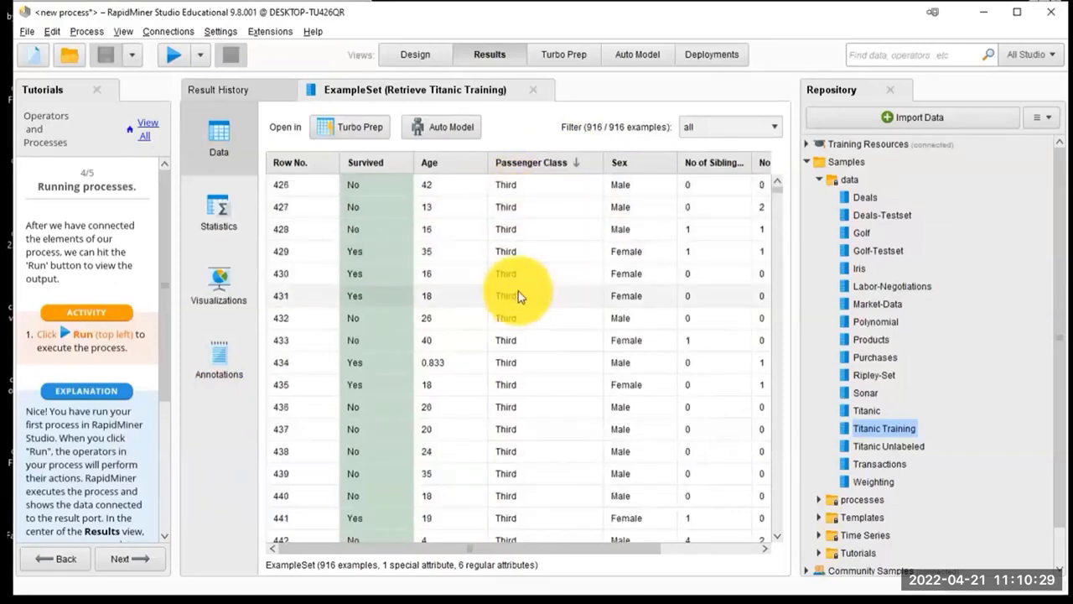
click(307, 165)
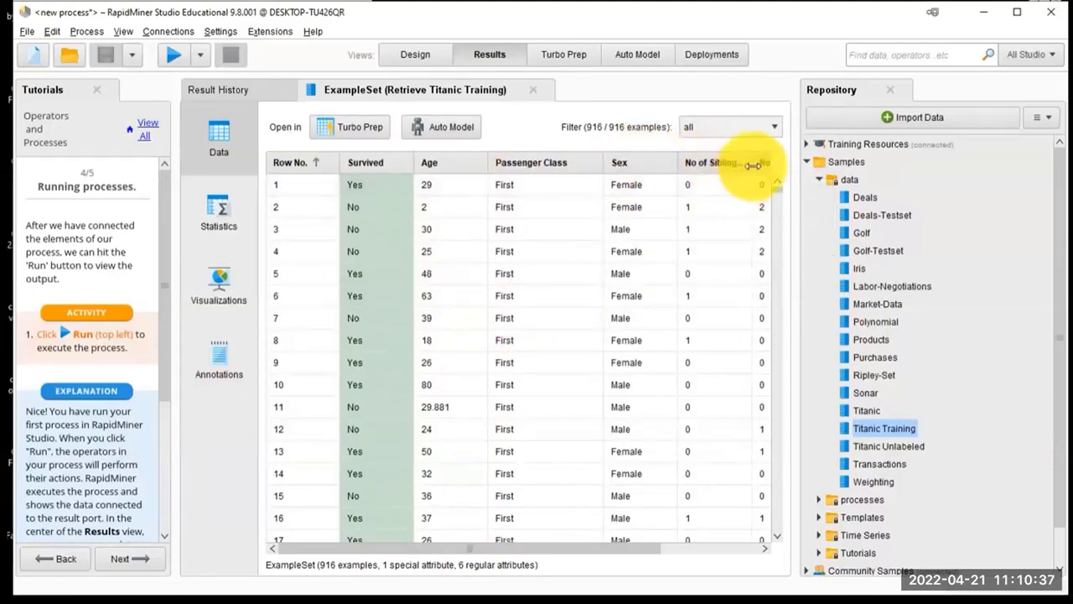
click(722, 550)
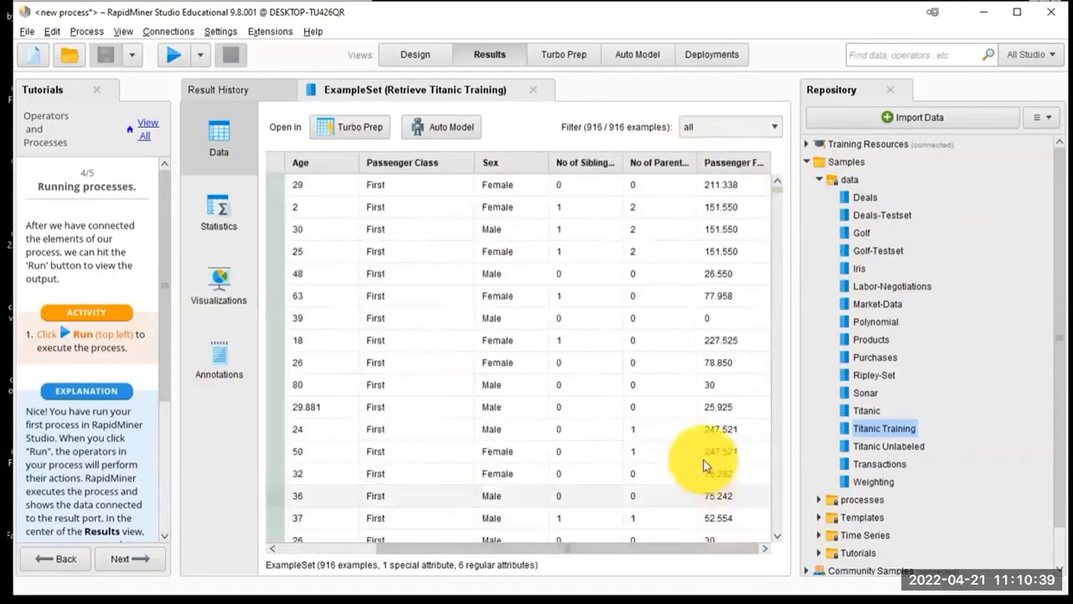
Step: Narrow the No of Parents column, widen Passenger Fare until its full heading fits, and read the tutorial's explanation of the results
drag(696, 161, 745, 162)
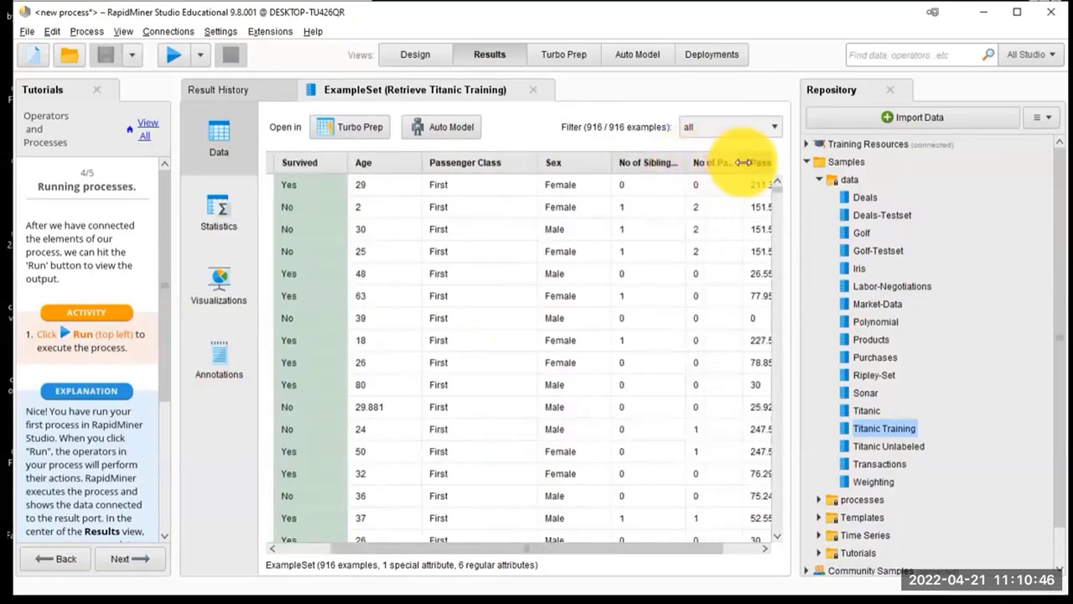
click(747, 550)
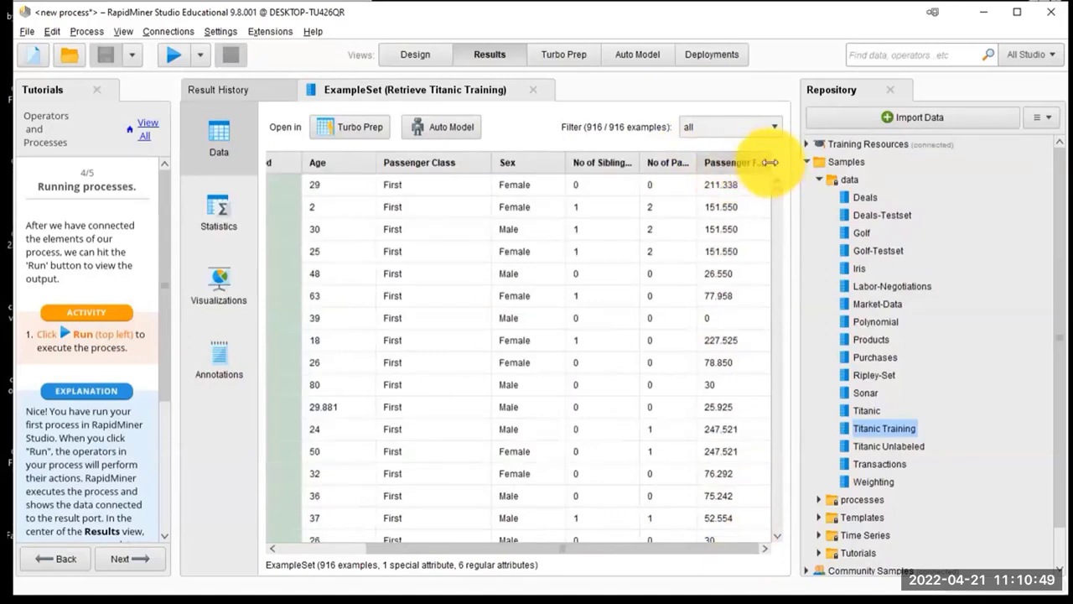
drag(770, 162, 784, 162)
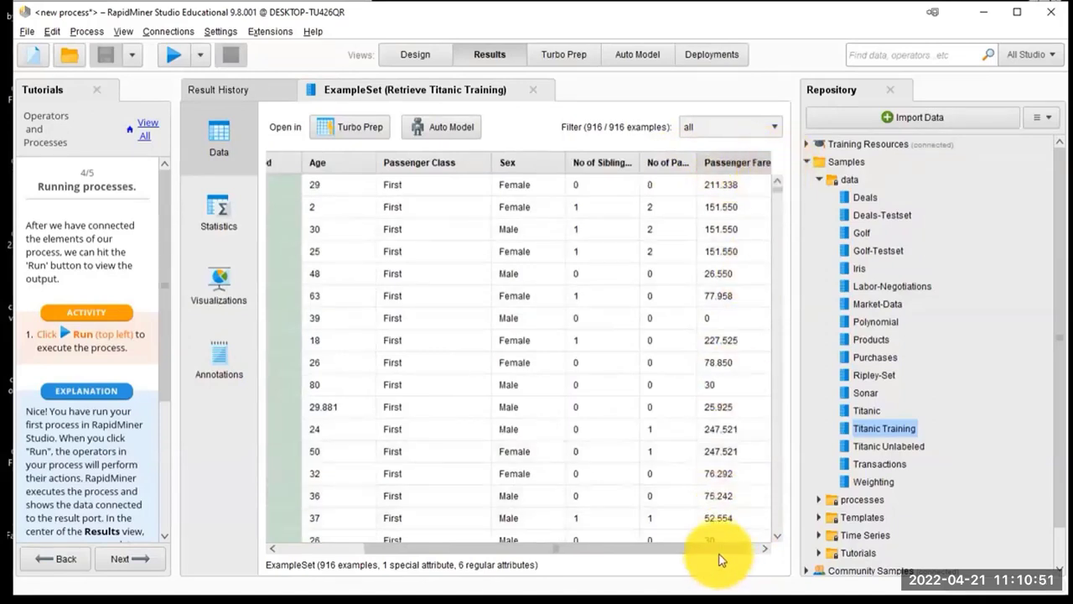
click(746, 551)
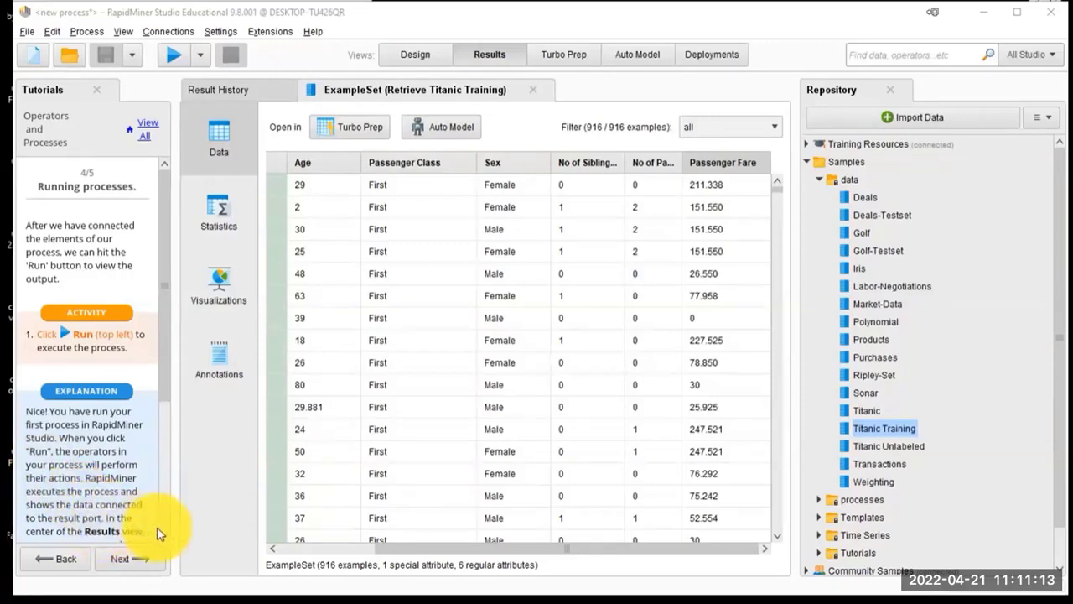
scroll(160, 533, down, 5)
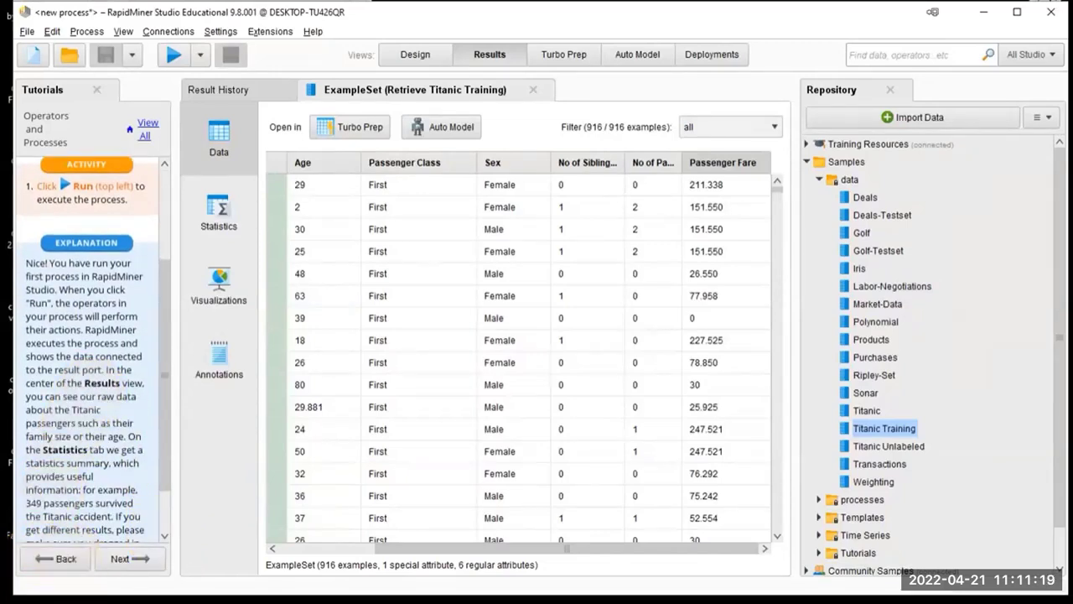
click(490, 53)
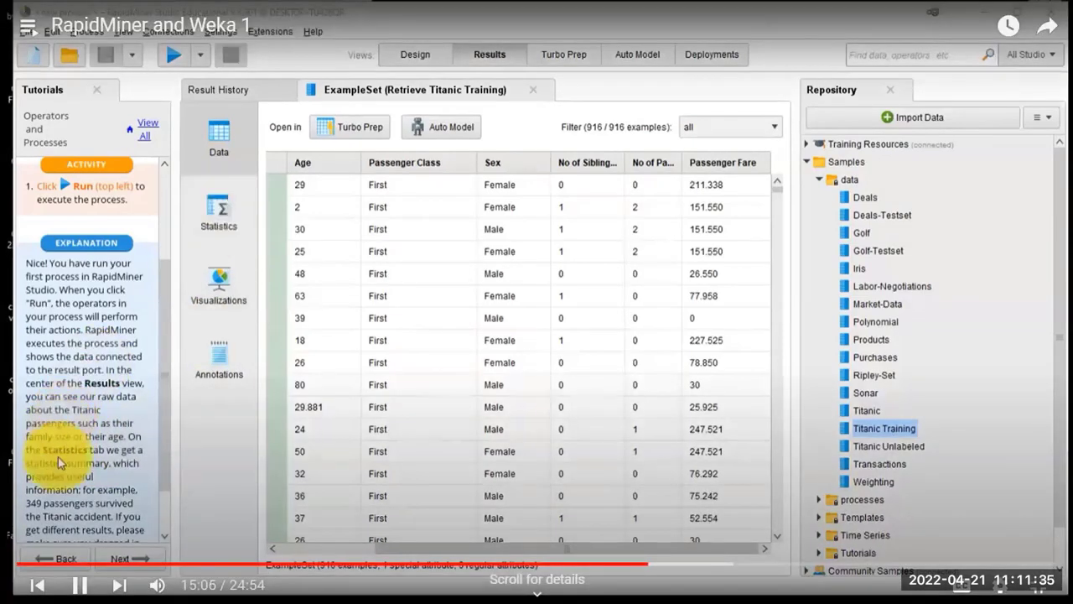
Step: Try the video at playback speed 1.5, return it to 1.25 and close the playback settings
click(1002, 584)
click(1011, 464)
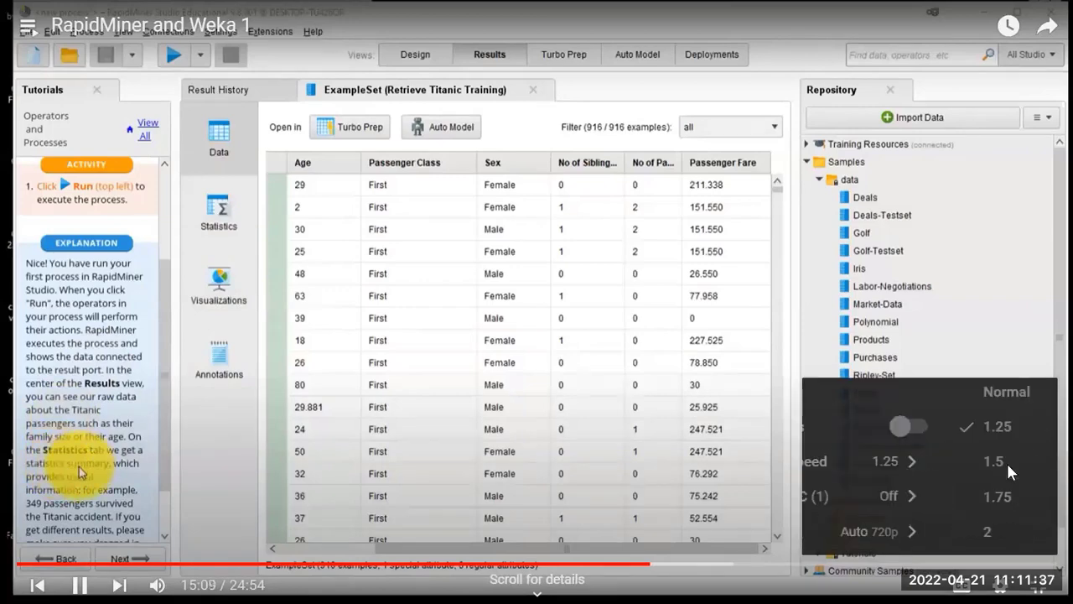
click(954, 464)
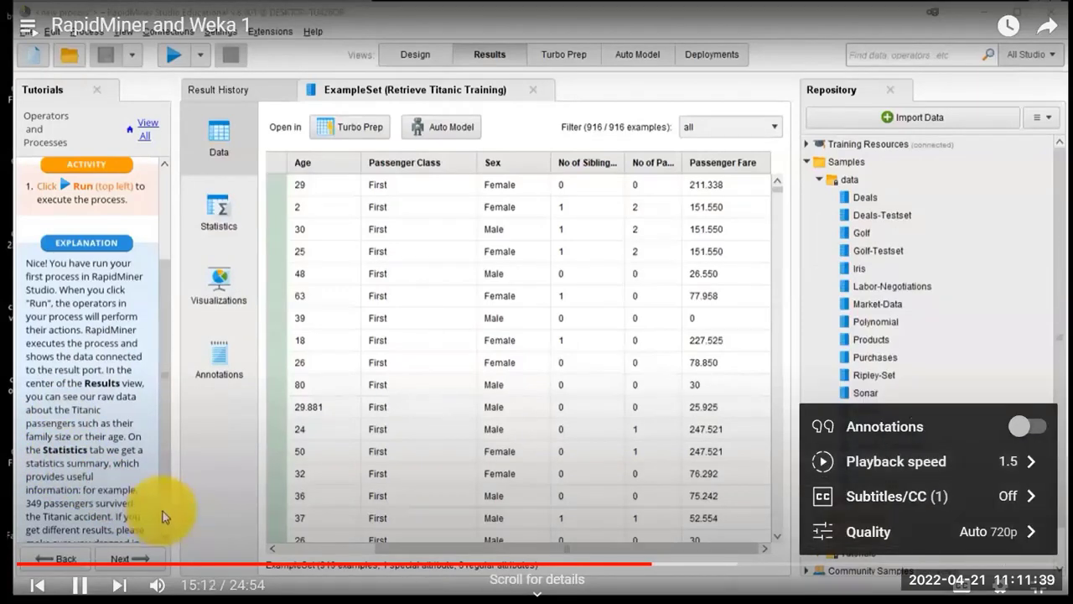
click(982, 459)
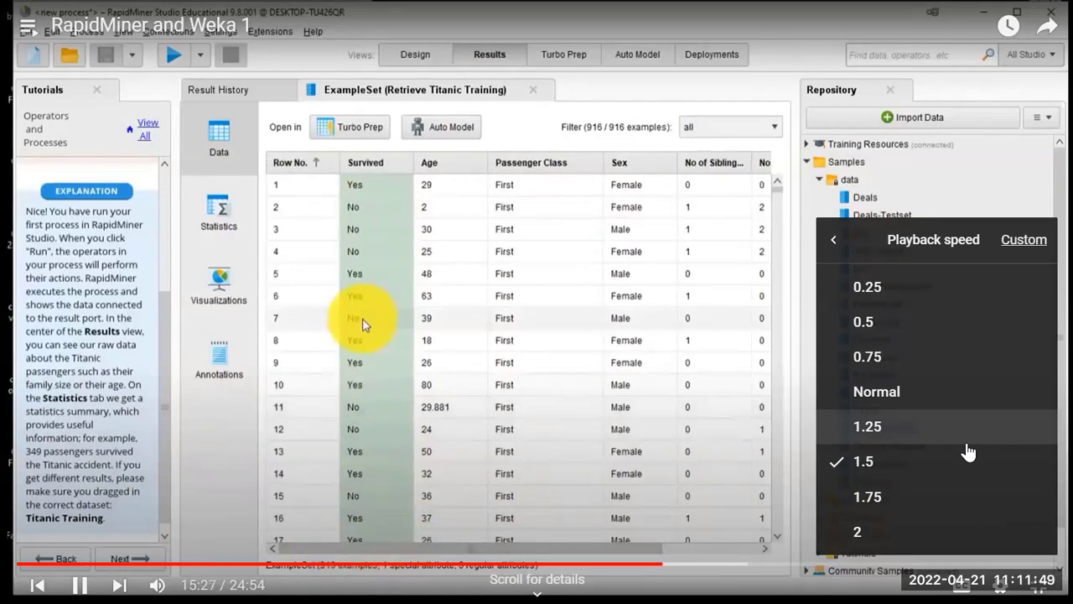
click(964, 431)
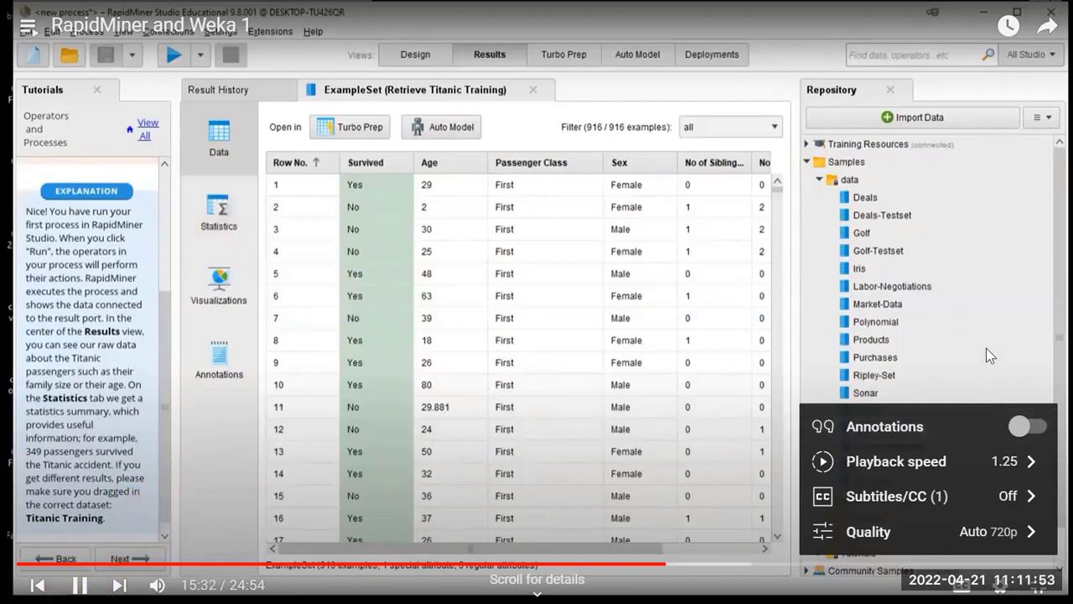
click(983, 387)
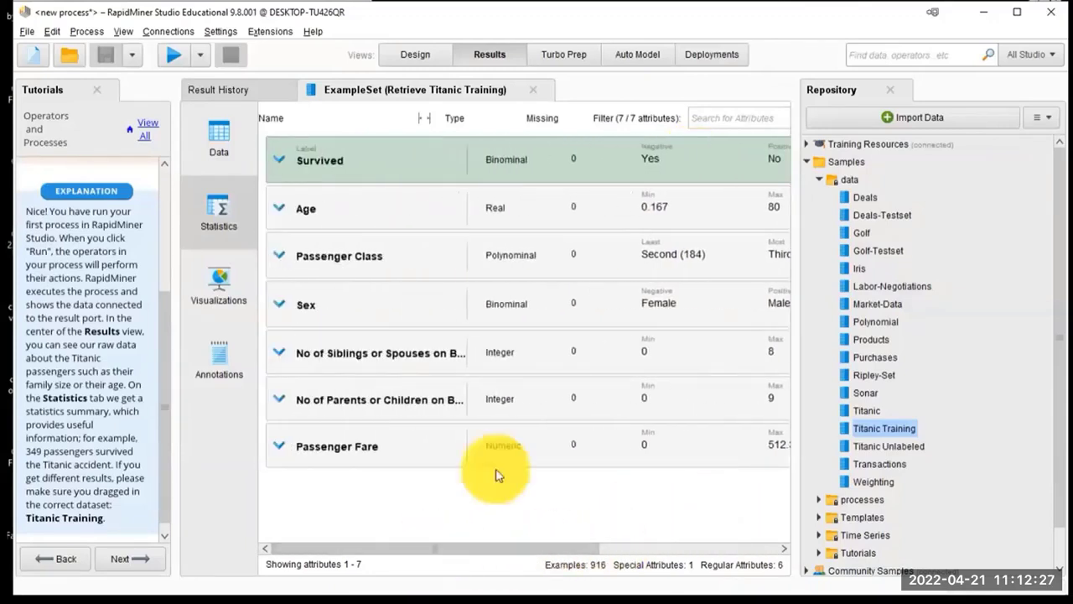
Step: Compare the attribute types and ranges in the Titanic Training statistics with the raw data, especially the Passenger Fare column
drag(514, 543, 738, 547)
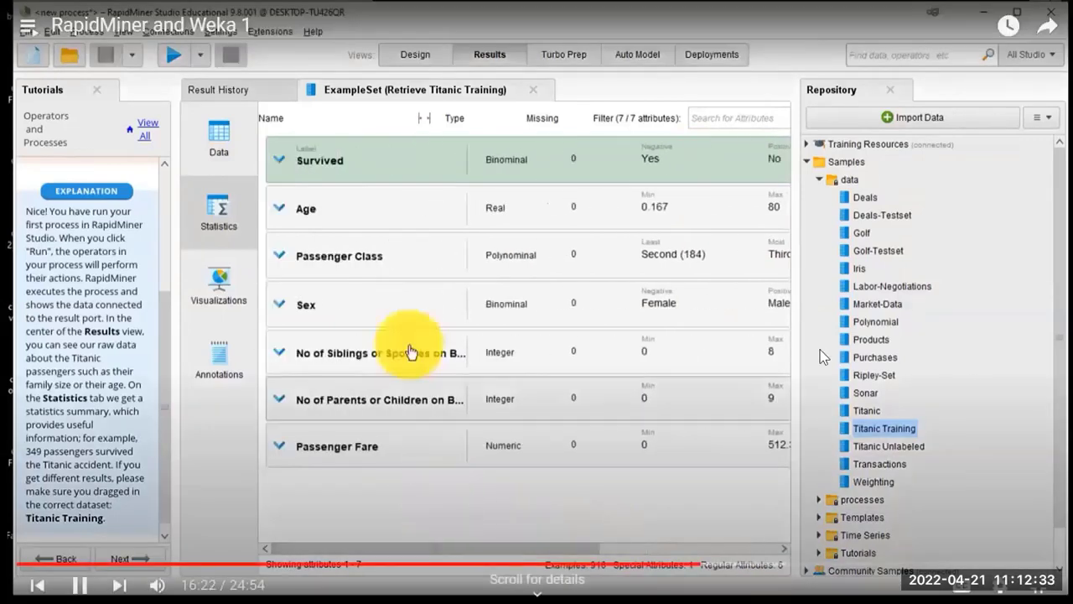
click(756, 377)
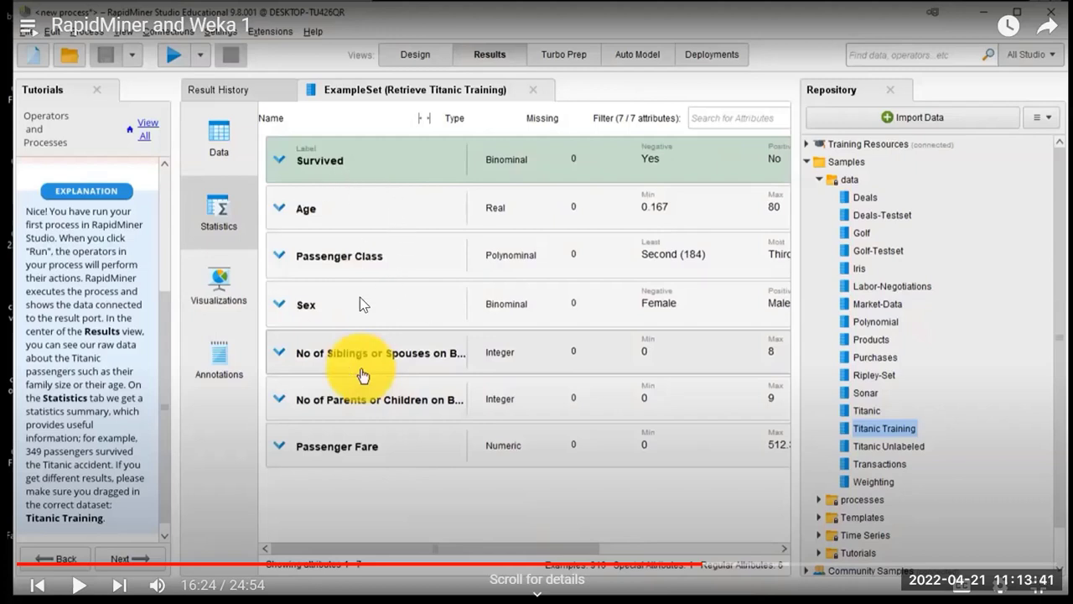
click(642, 354)
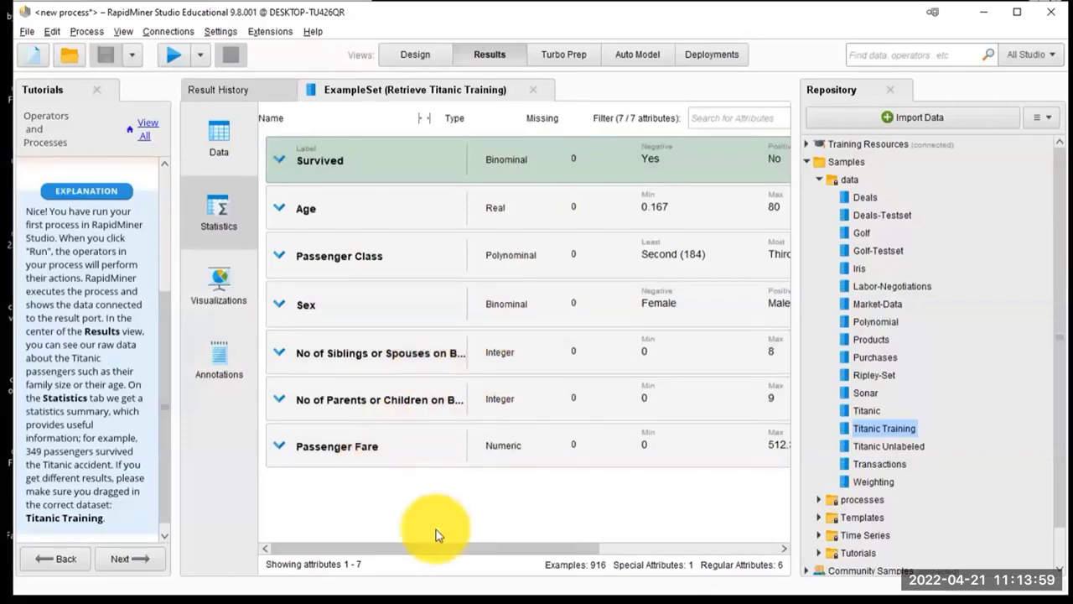
click(222, 141)
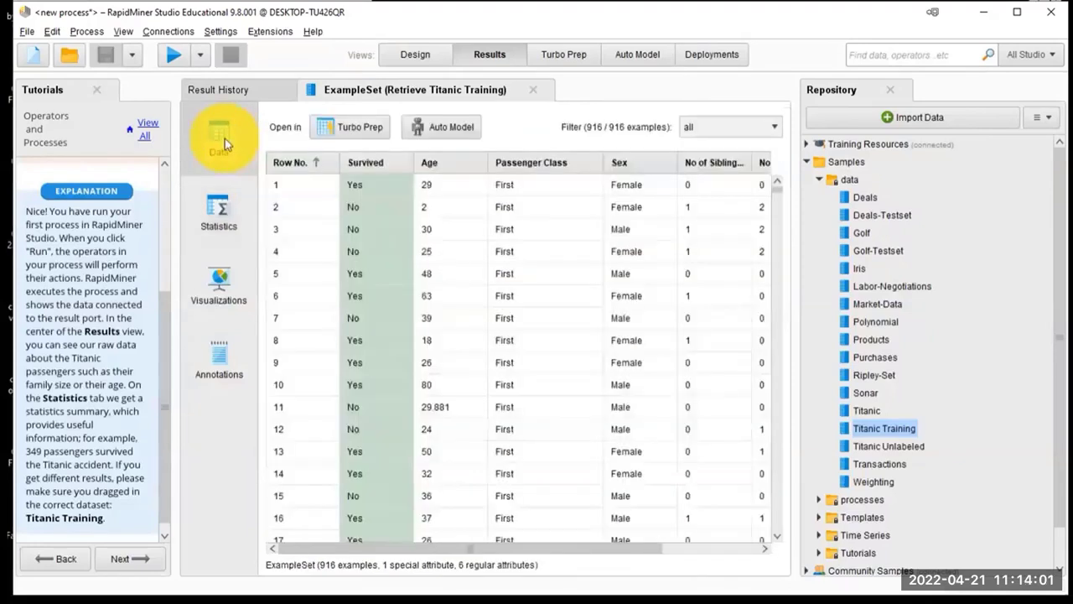
drag(637, 549, 775, 550)
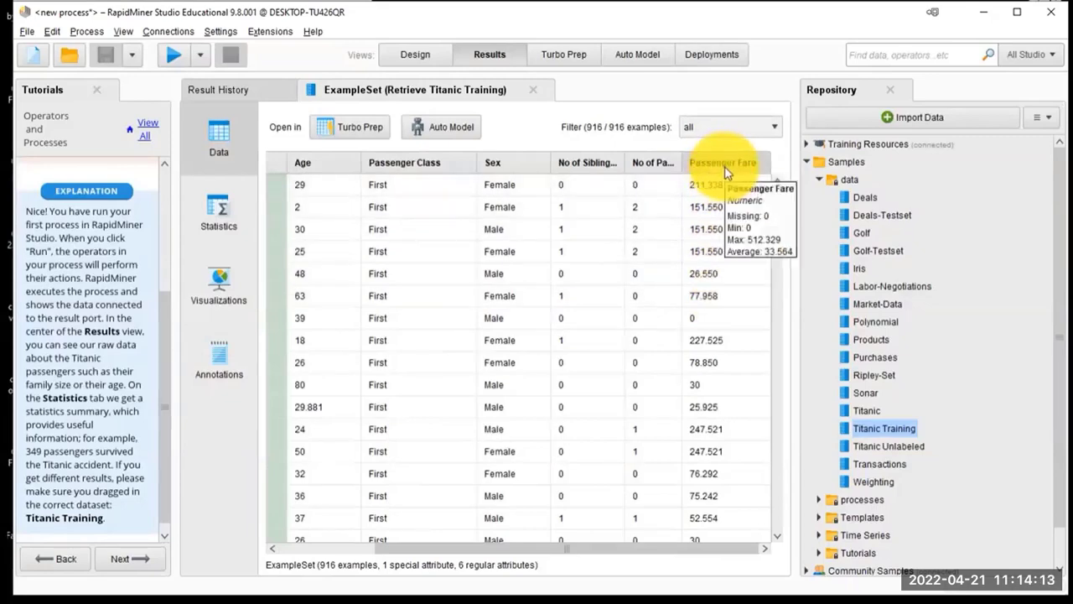
click(215, 212)
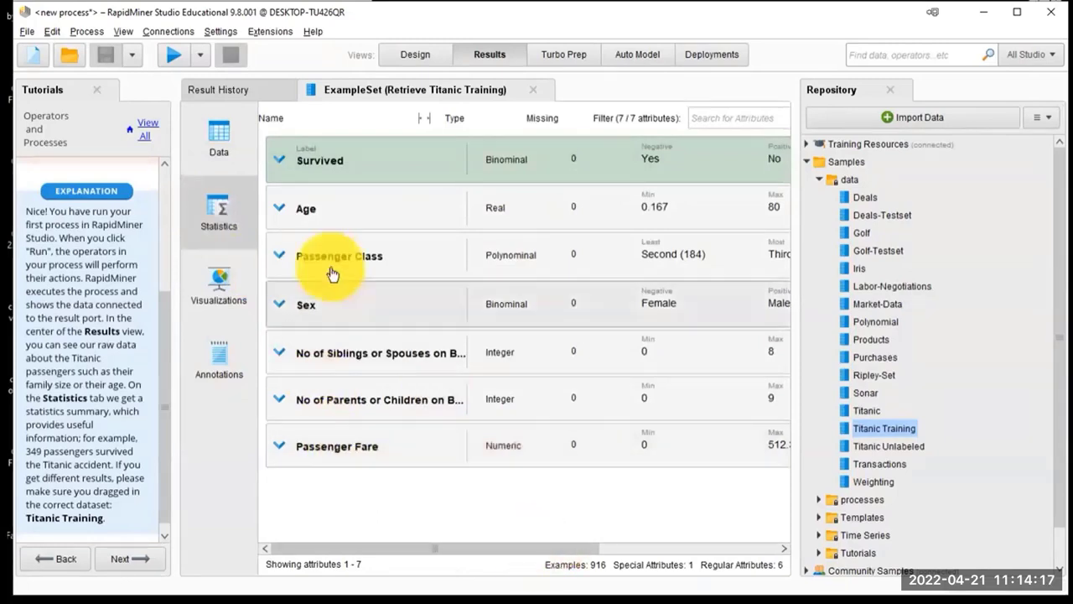
click(220, 140)
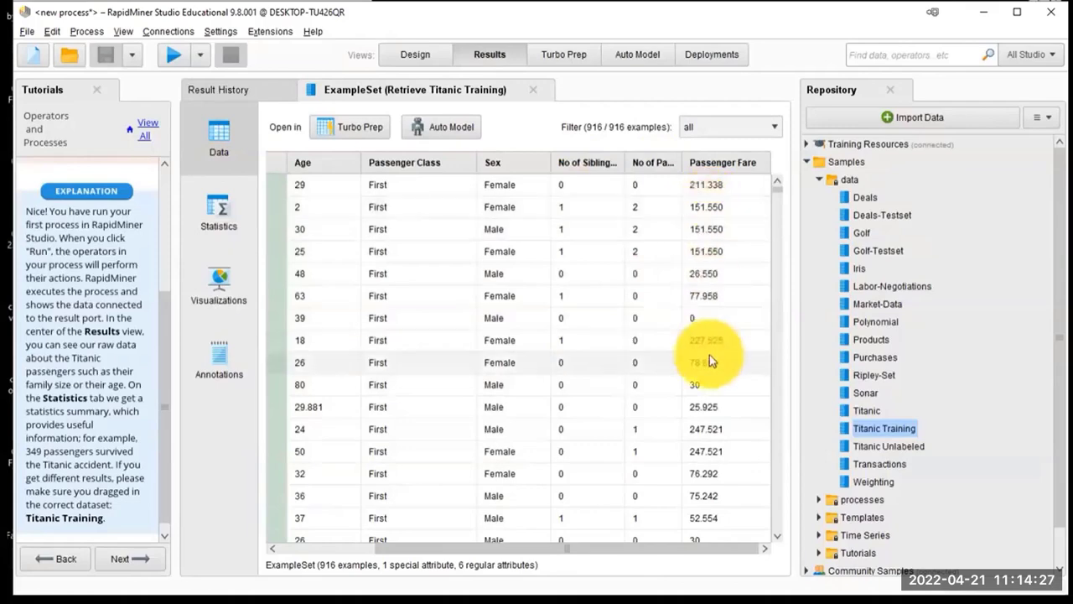
mouse_move(642, 349)
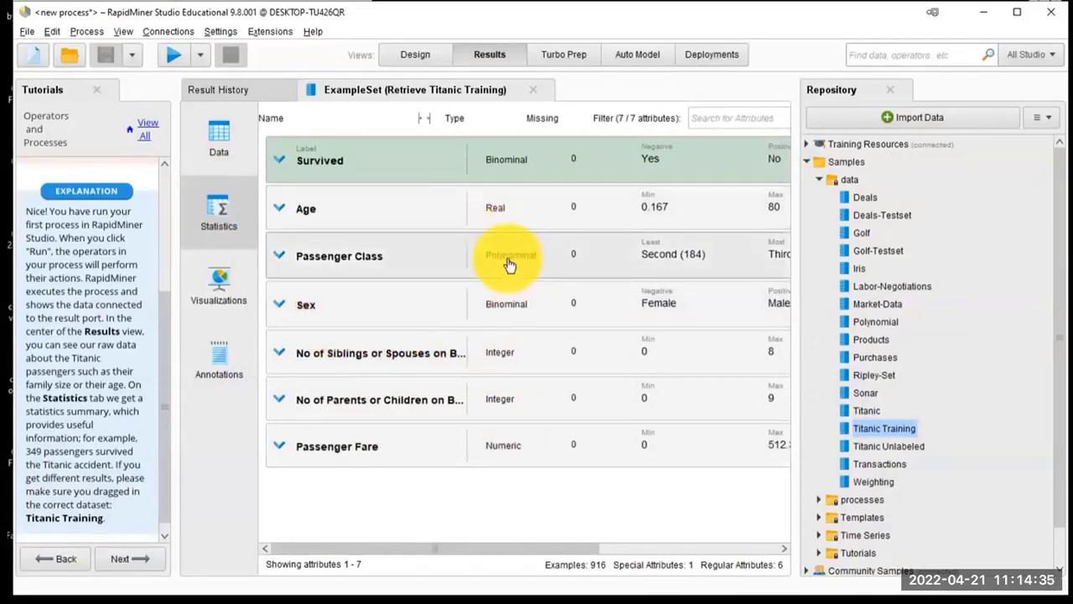
mouse_move(579, 309)
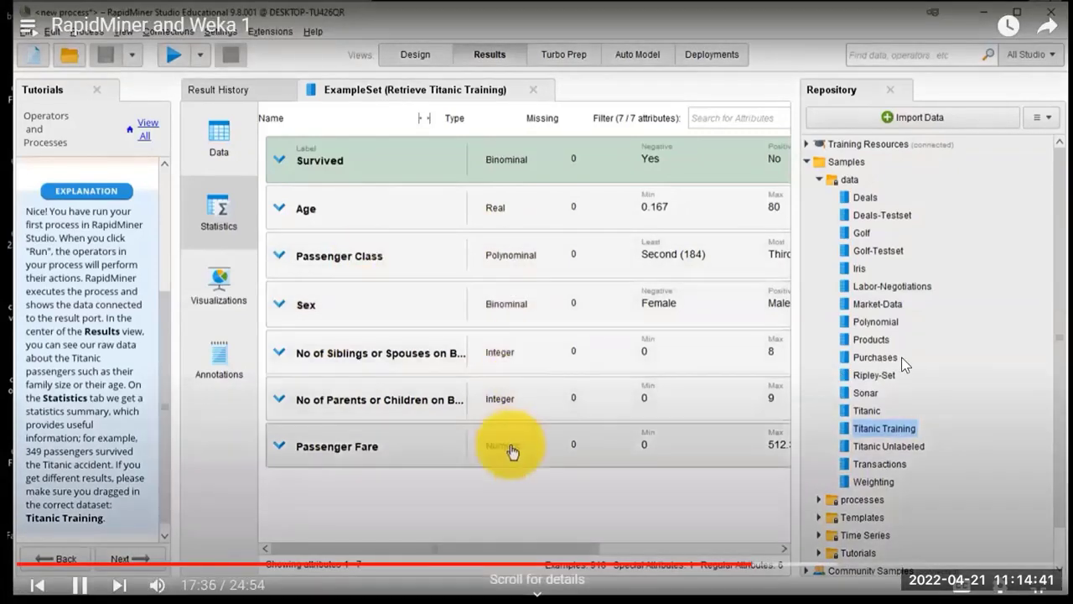
Step: Pause the full-screen video and switch to Microsoft Translator to end the open conversation for all participants
click(533, 300)
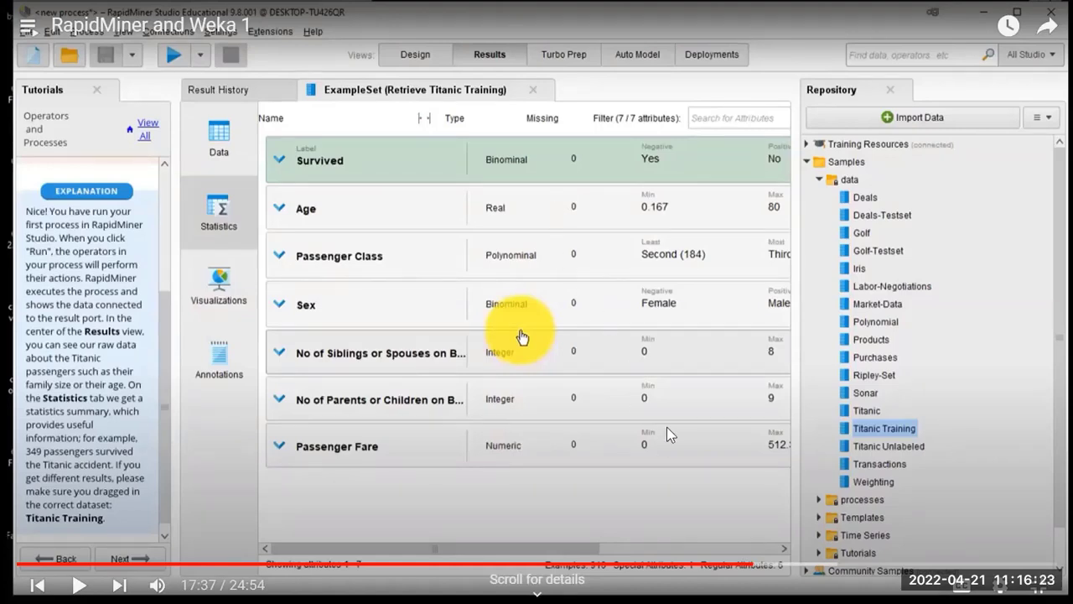
key(Escape)
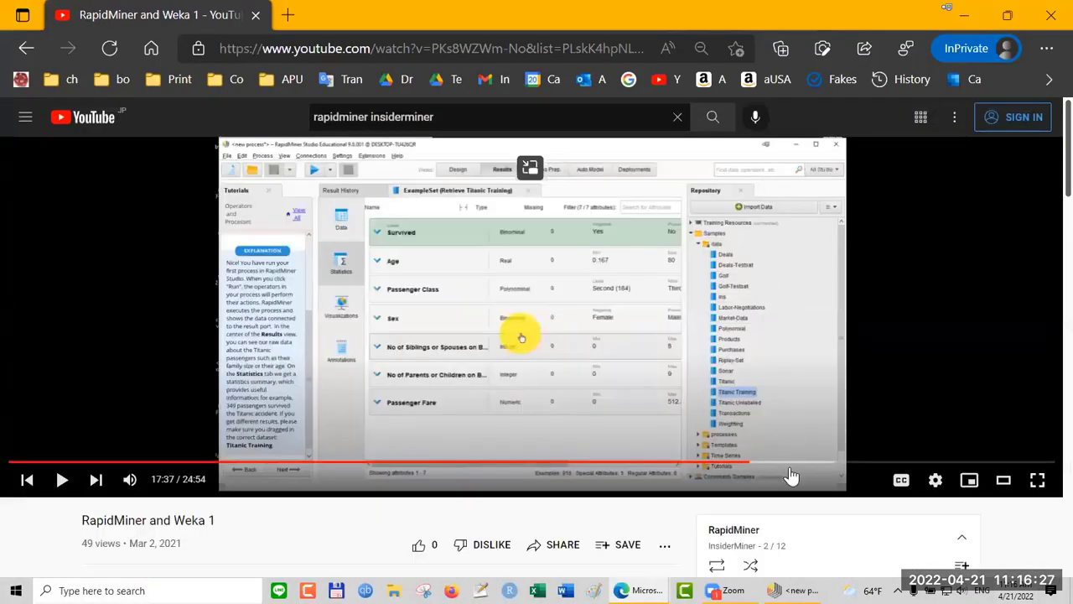
click(668, 584)
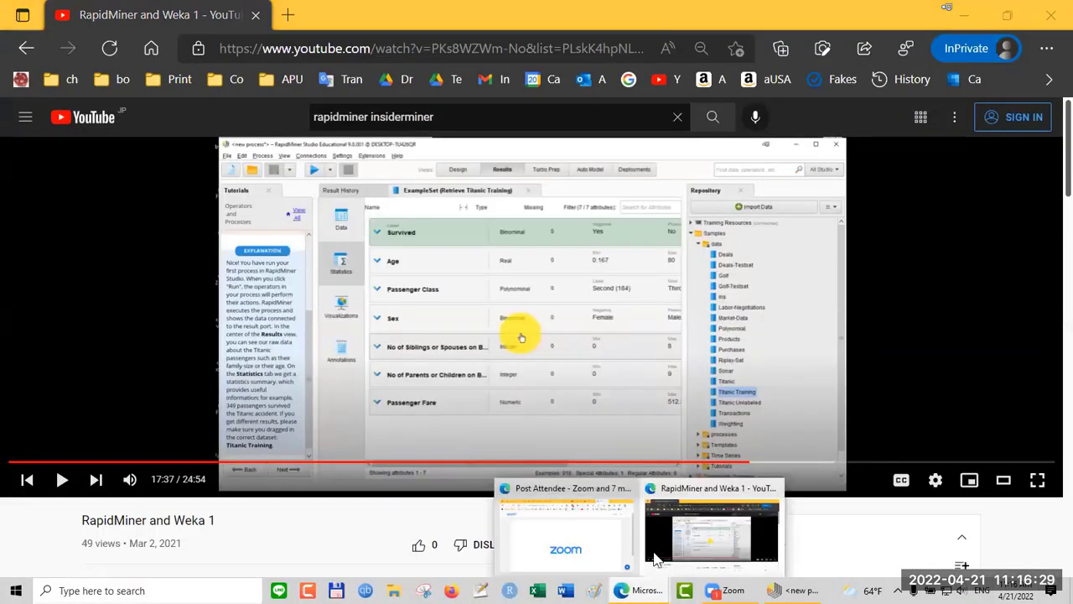
click(610, 537)
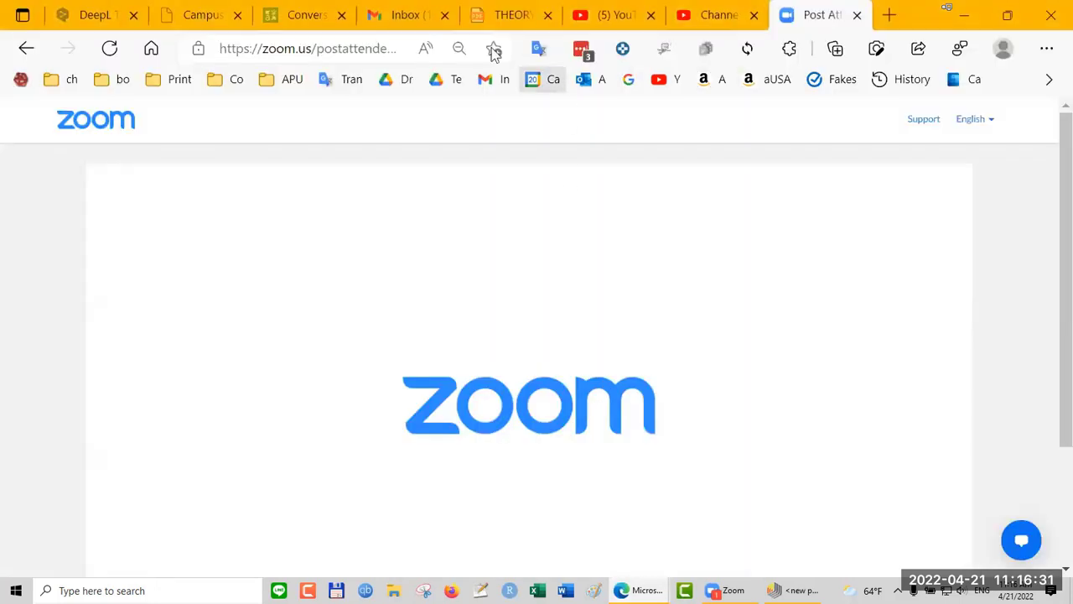
click(306, 15)
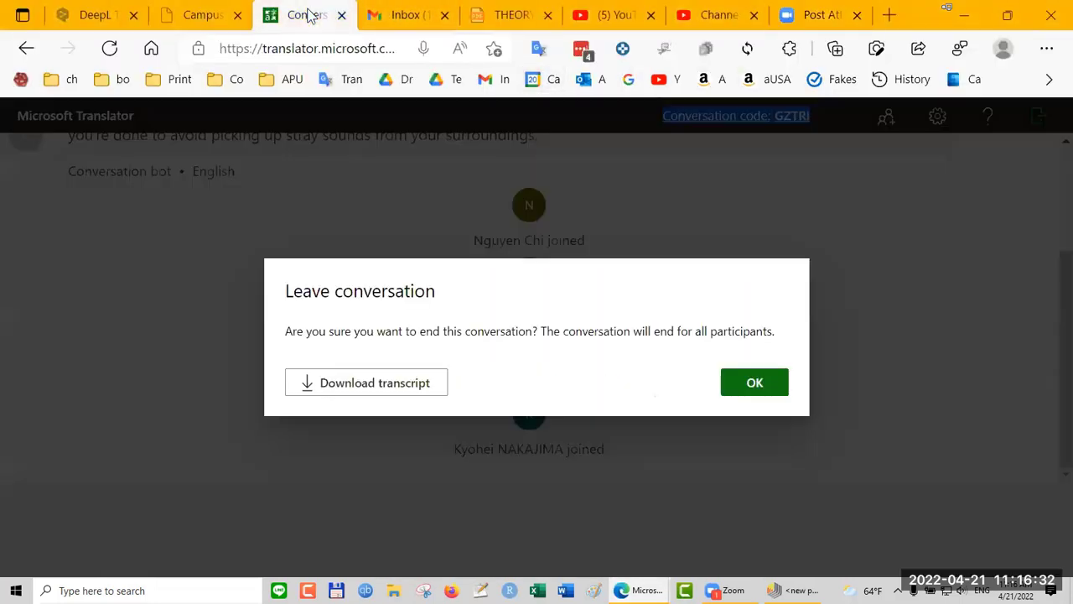
click(759, 387)
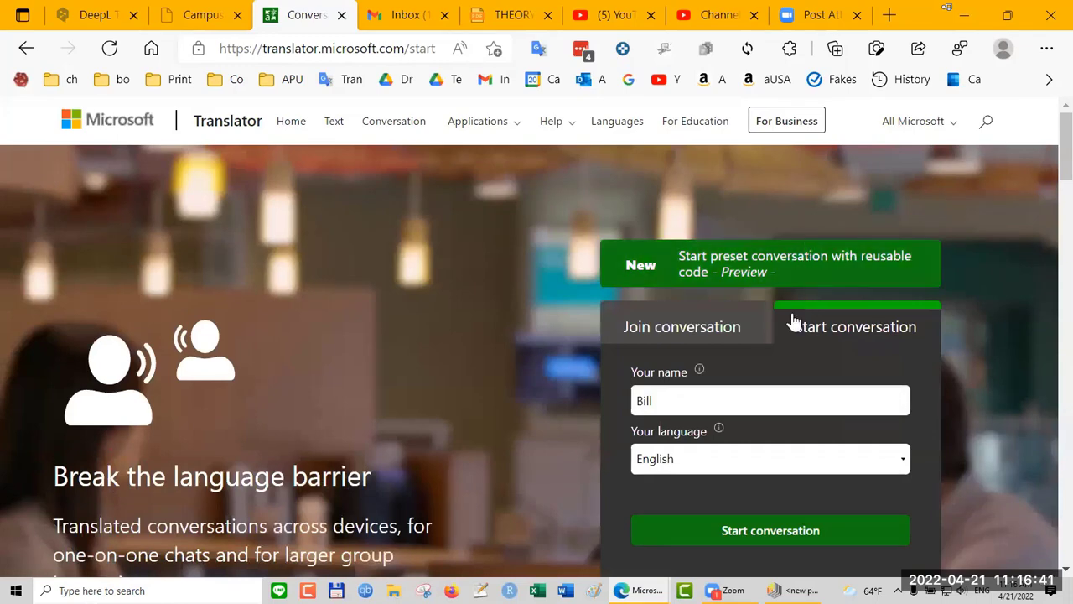
Step: Start a new translator conversation with "Mic stays on" enabled and highlight its conversation code
click(800, 541)
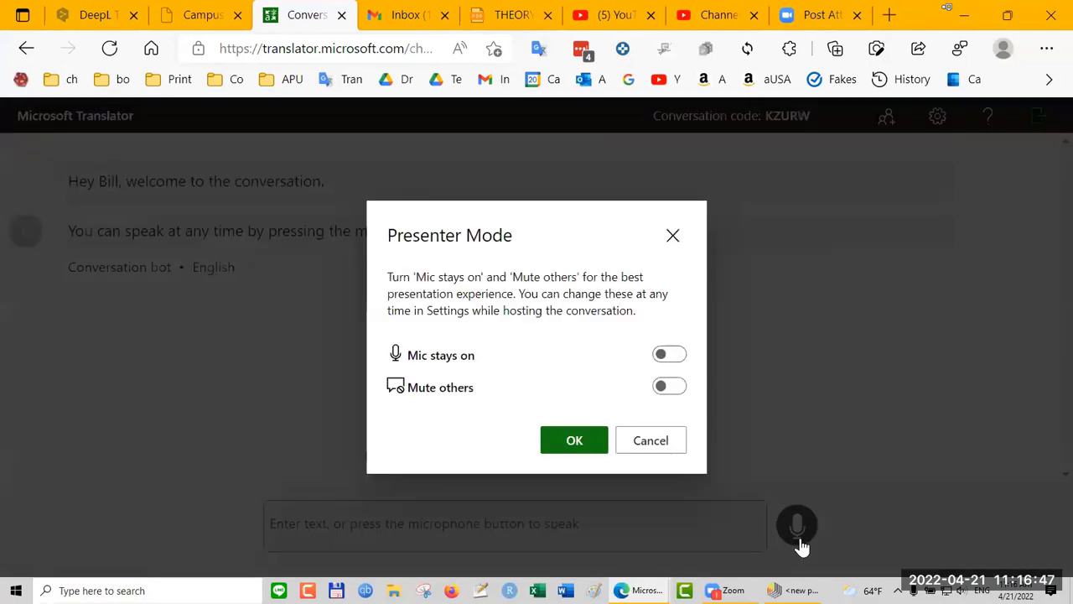
click(671, 357)
click(587, 440)
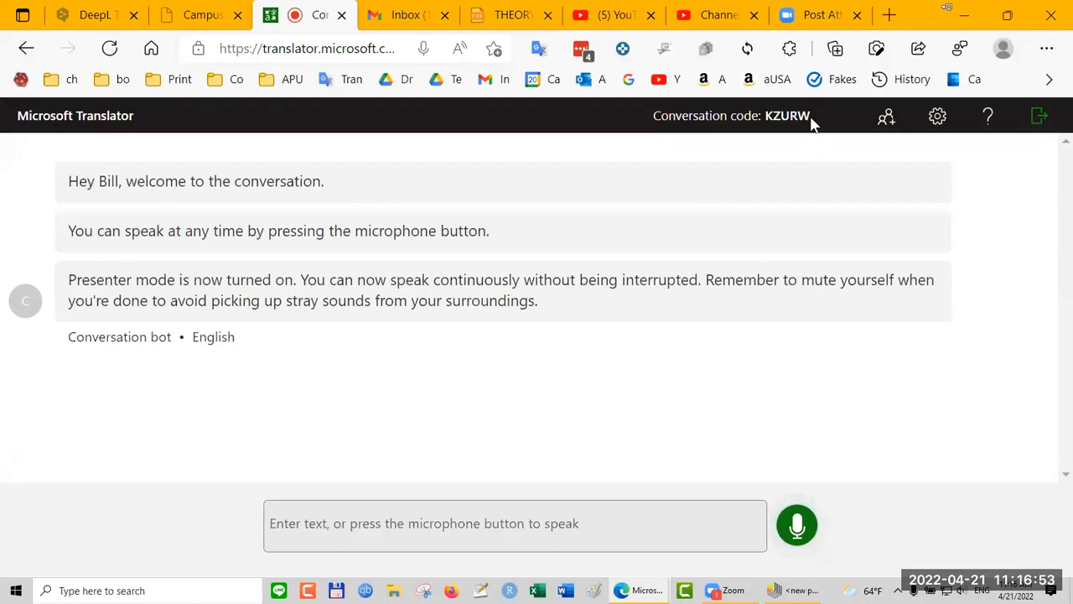
drag(811, 118, 654, 117)
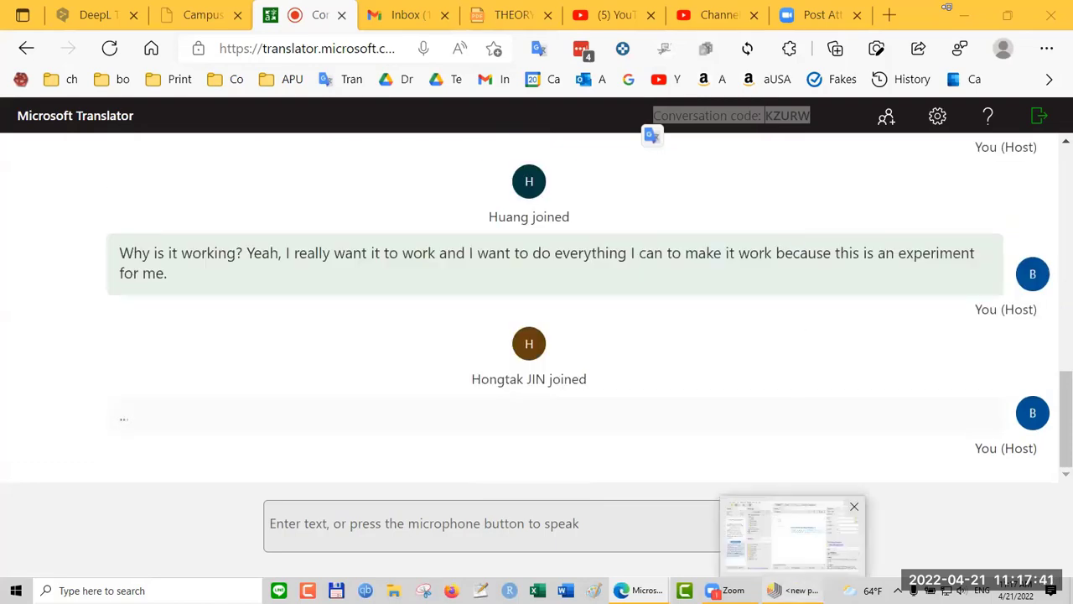
Step: Return to the "RapidMiner and Weka 1" video and resume it in full screen at the Titanic Training attribute statistics
click(792, 591)
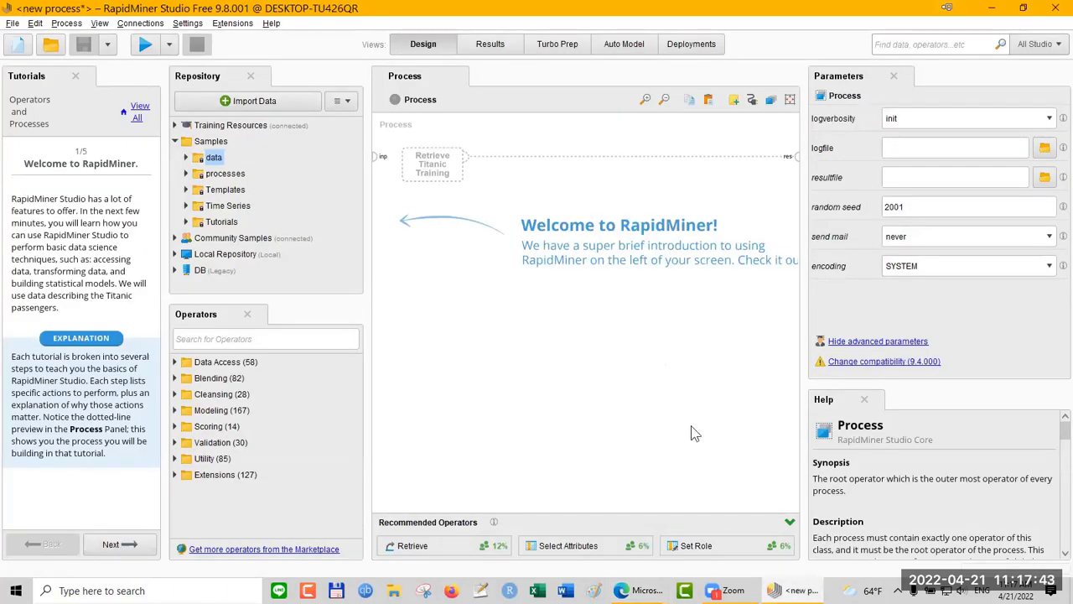
click(793, 591)
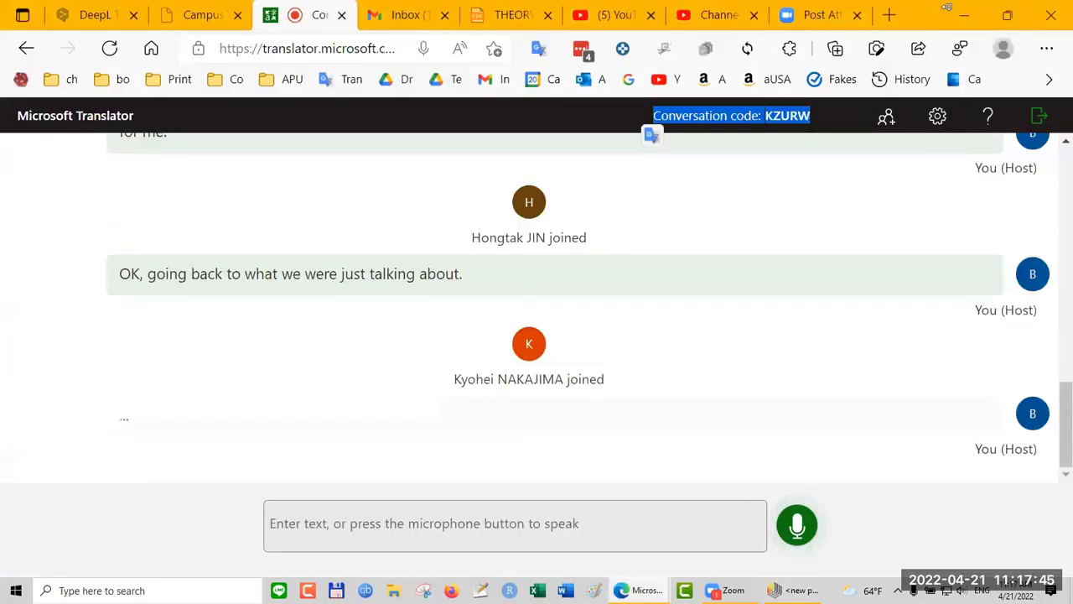
mouse_move(644, 590)
click(707, 568)
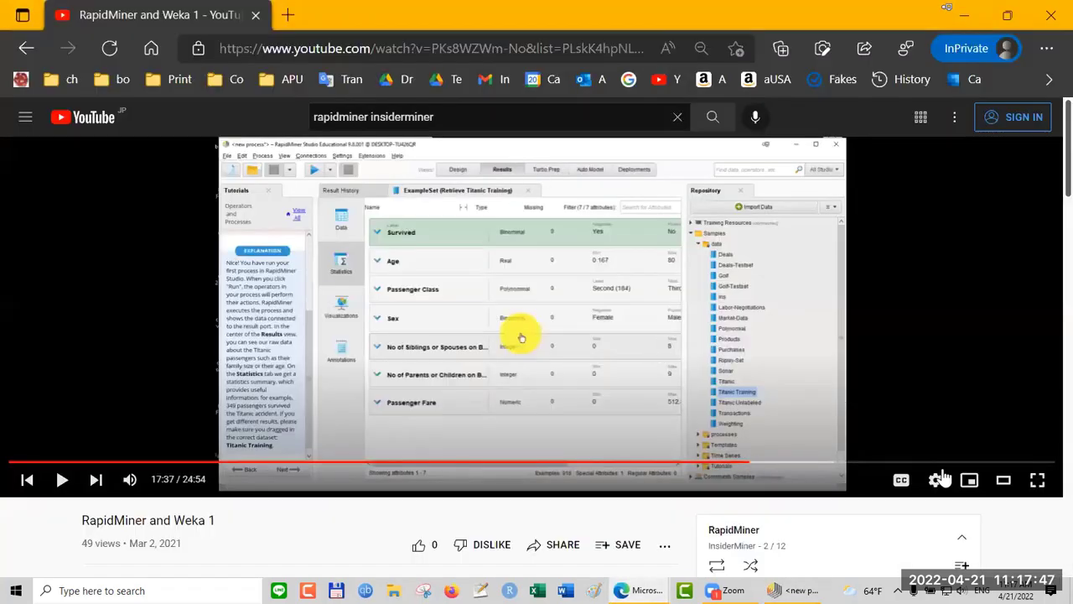
click(1038, 482)
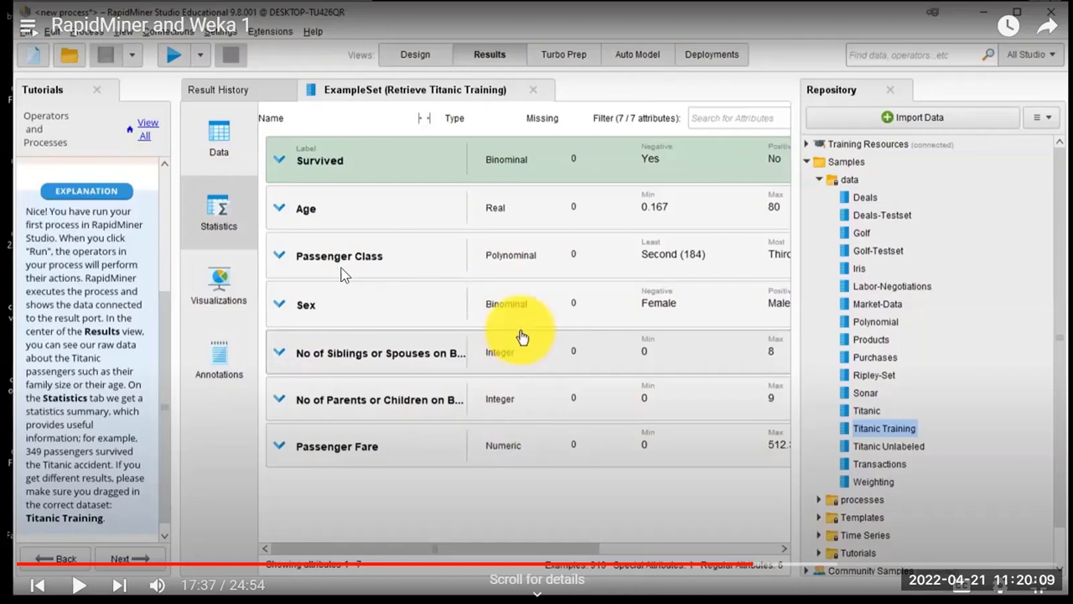
click(521, 336)
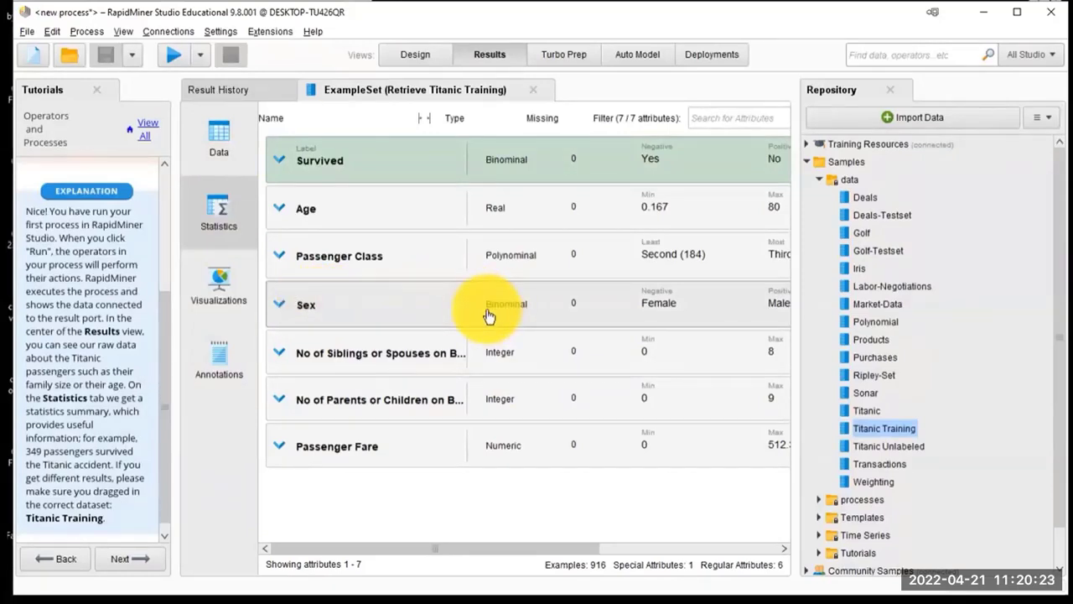
mouse_move(692, 300)
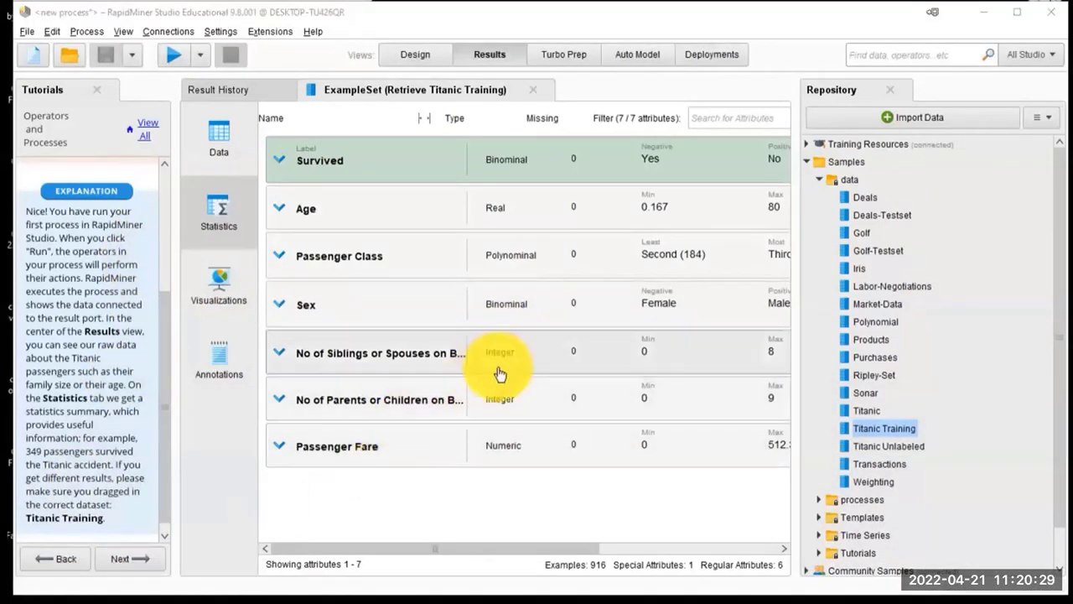
Step: Skip the video ahead past the Titanic Training statistics to about 20:16 and pause it at the Write Excel process
mouse_move(703, 458)
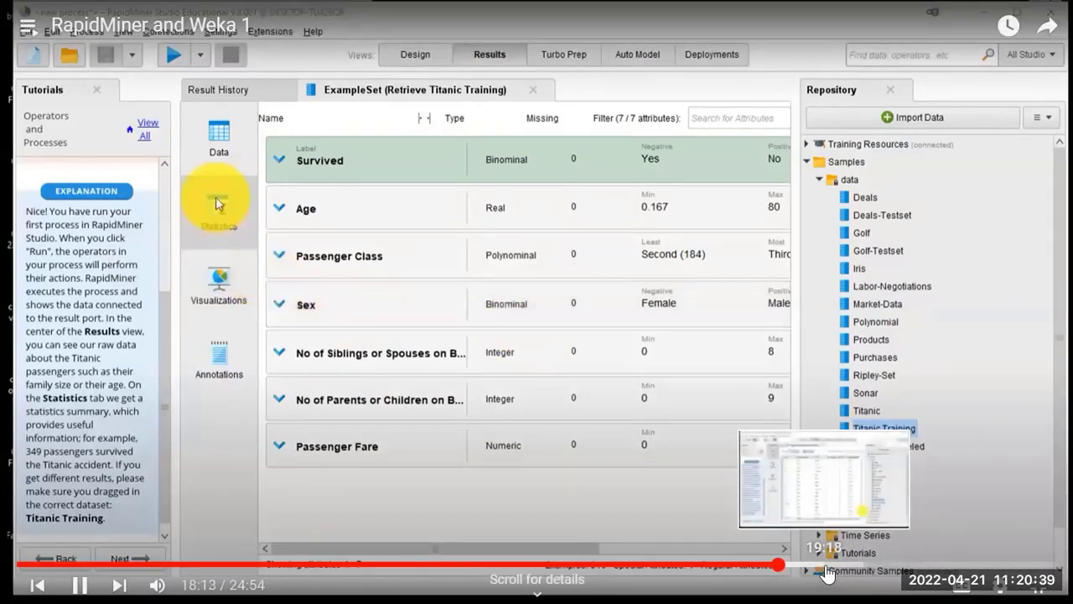
click(826, 567)
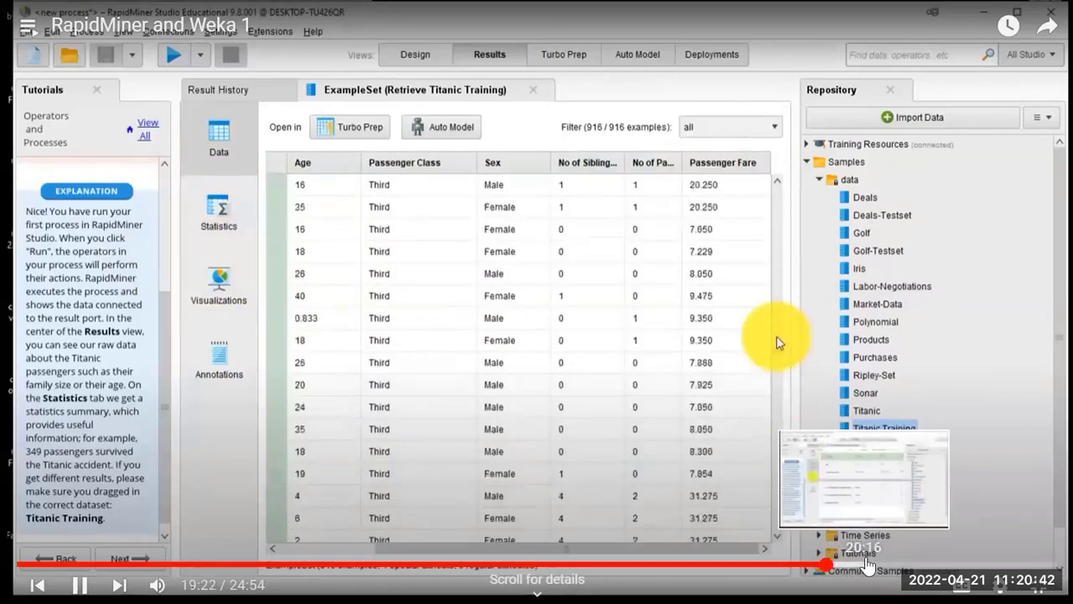
click(863, 567)
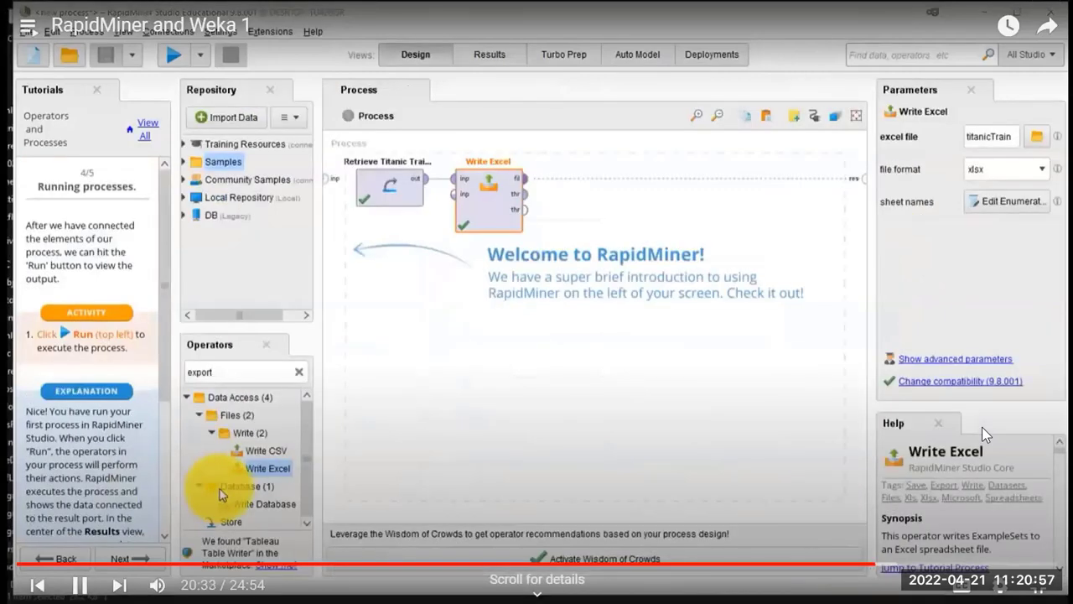
click(795, 397)
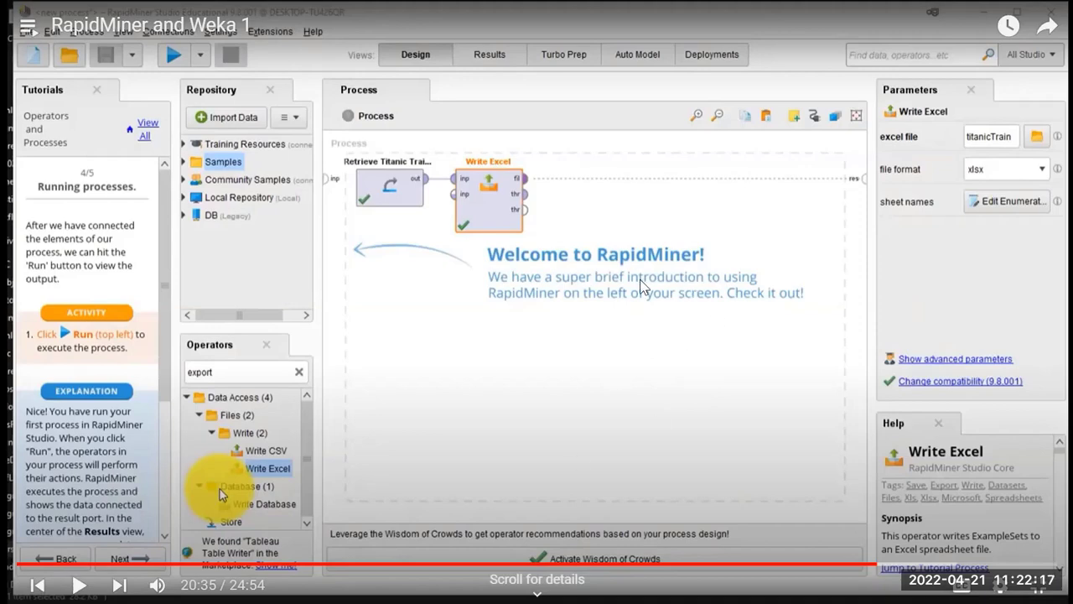
Step: Continue the video's Write Excel process demonstration with a pause at 20:57, skip ahead to about 21:17 and resume playback
click(709, 356)
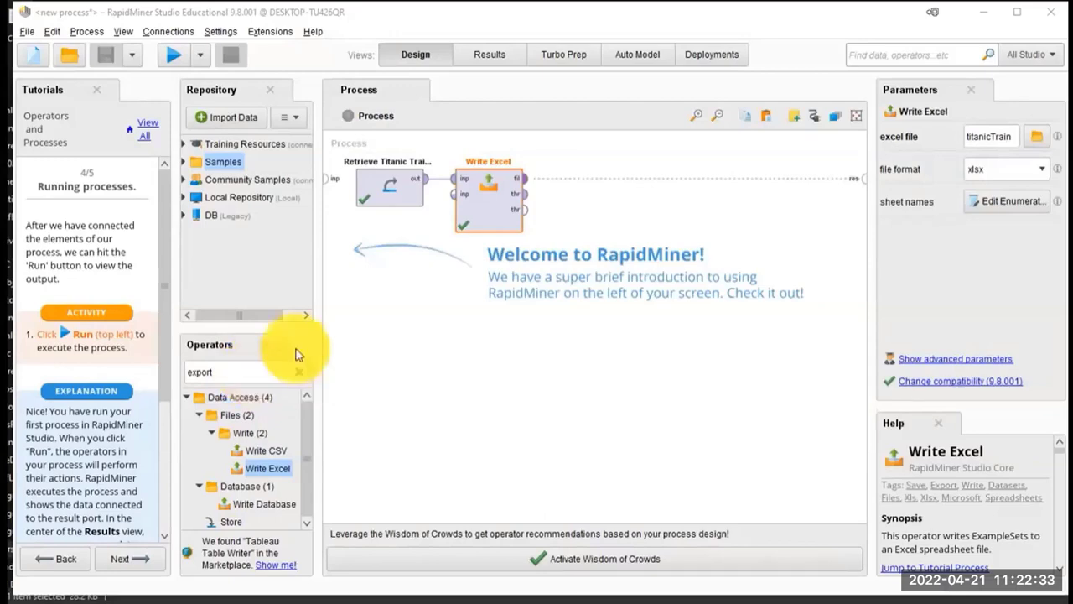
mouse_move(749, 367)
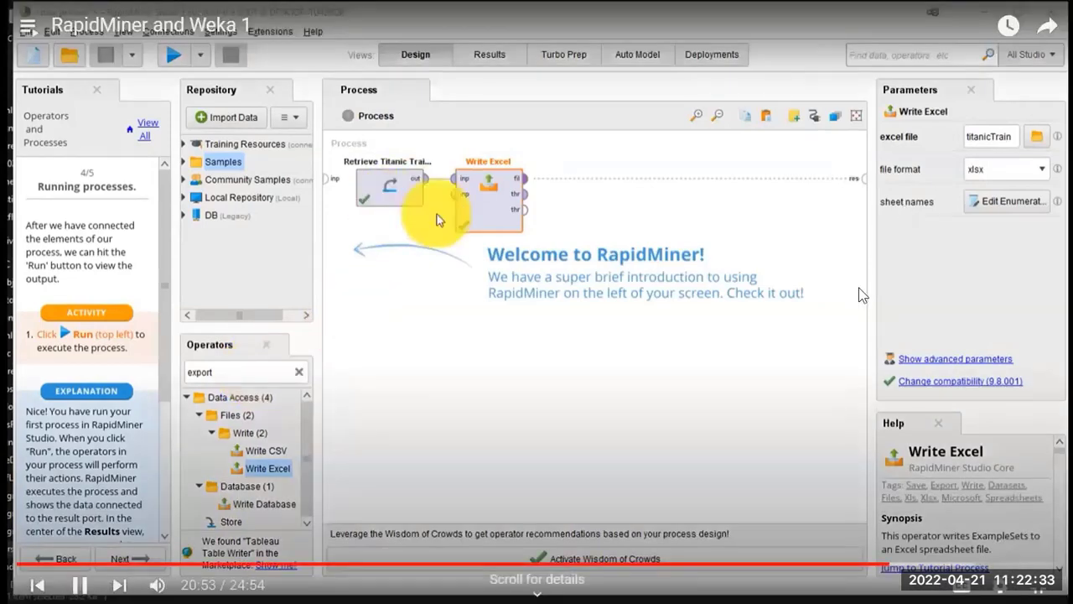
click(749, 368)
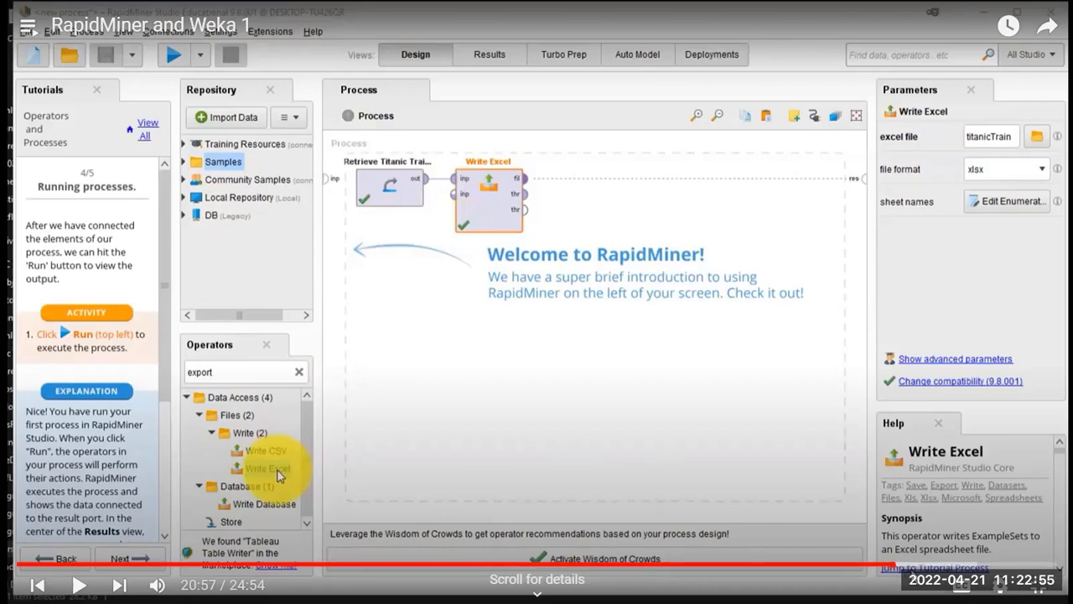
click(907, 565)
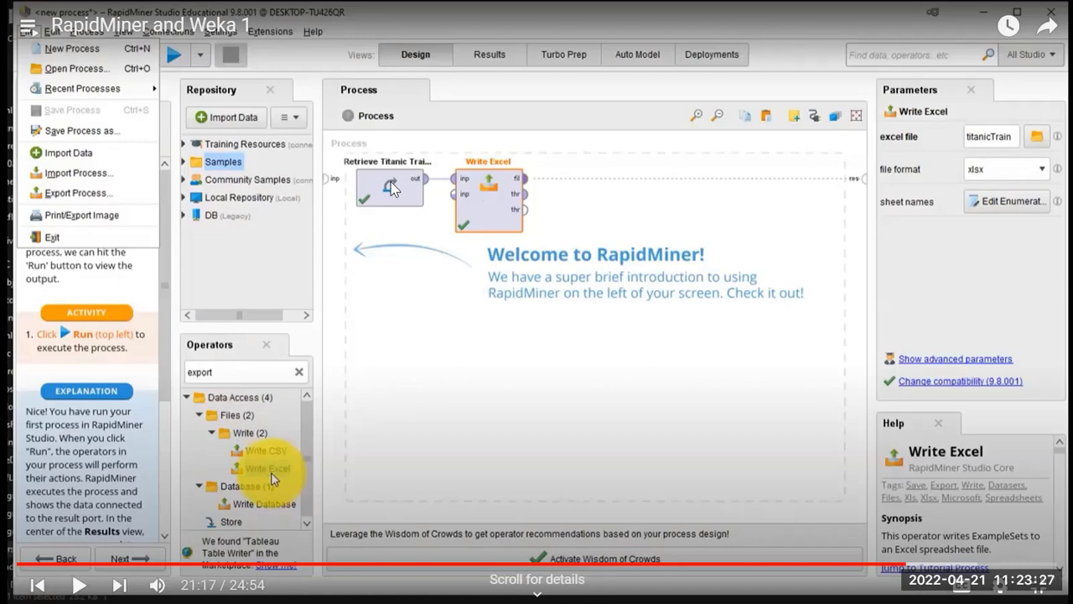
drag(425, 179, 467, 183)
click(675, 304)
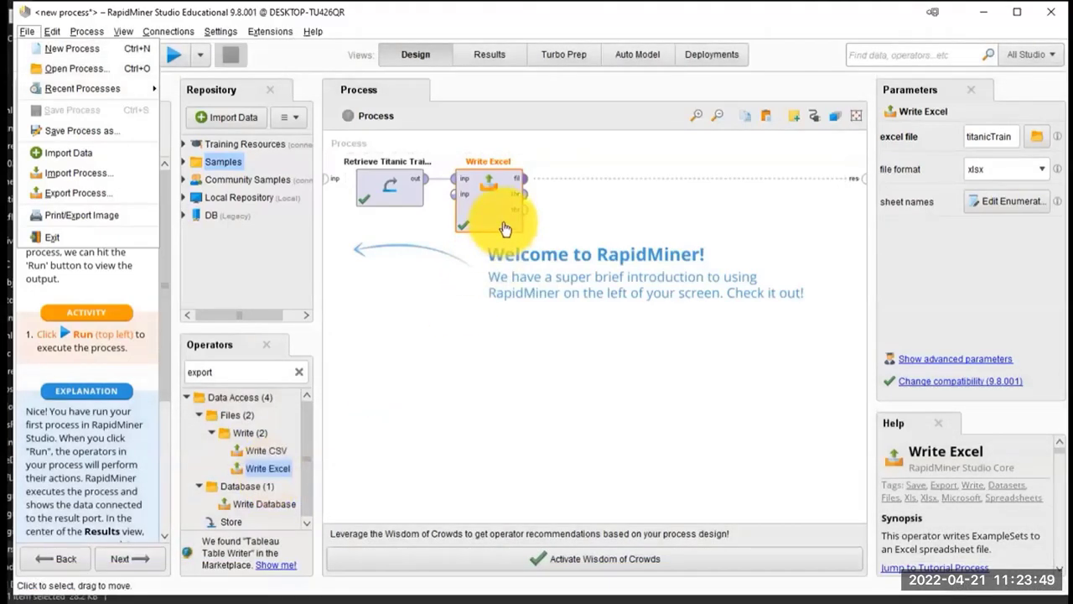
Step: Watch the video up to the opened Excel export of the Titanic Training data and pause it there
mouse_move(680, 314)
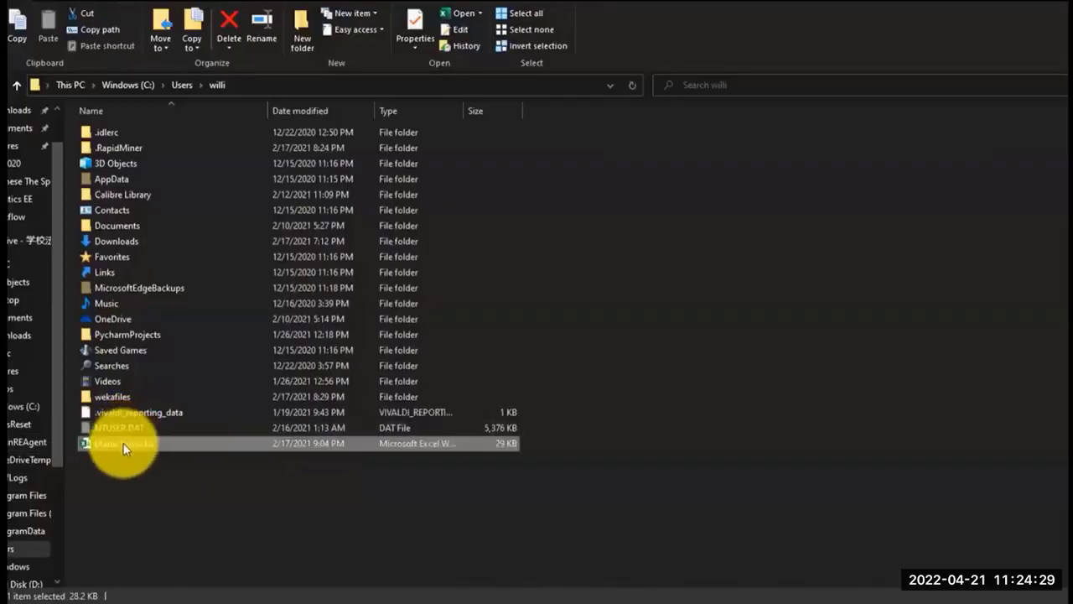
double_click(123, 443)
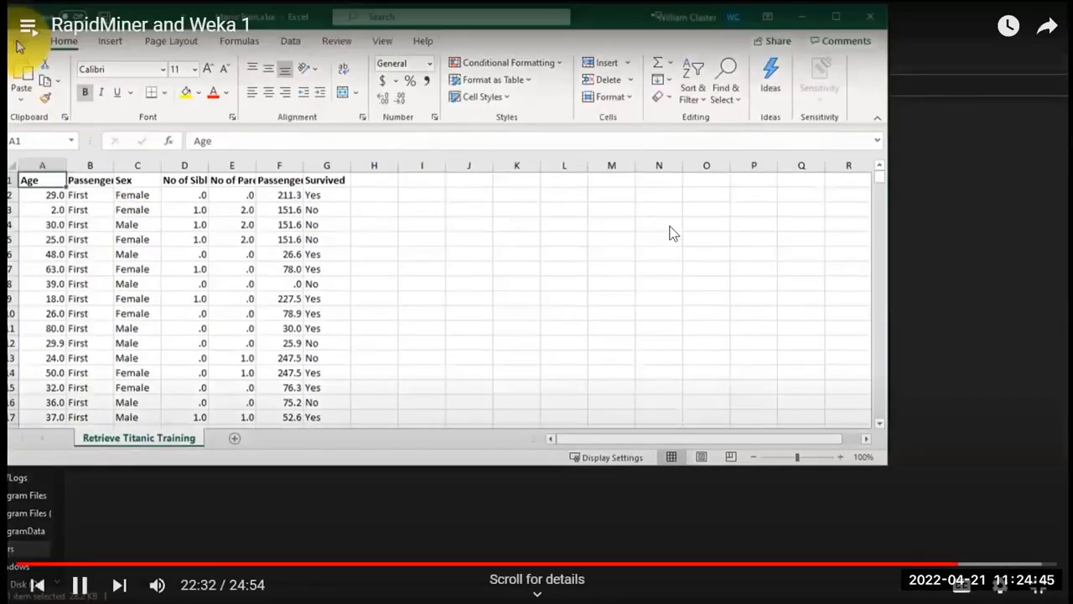
click(671, 233)
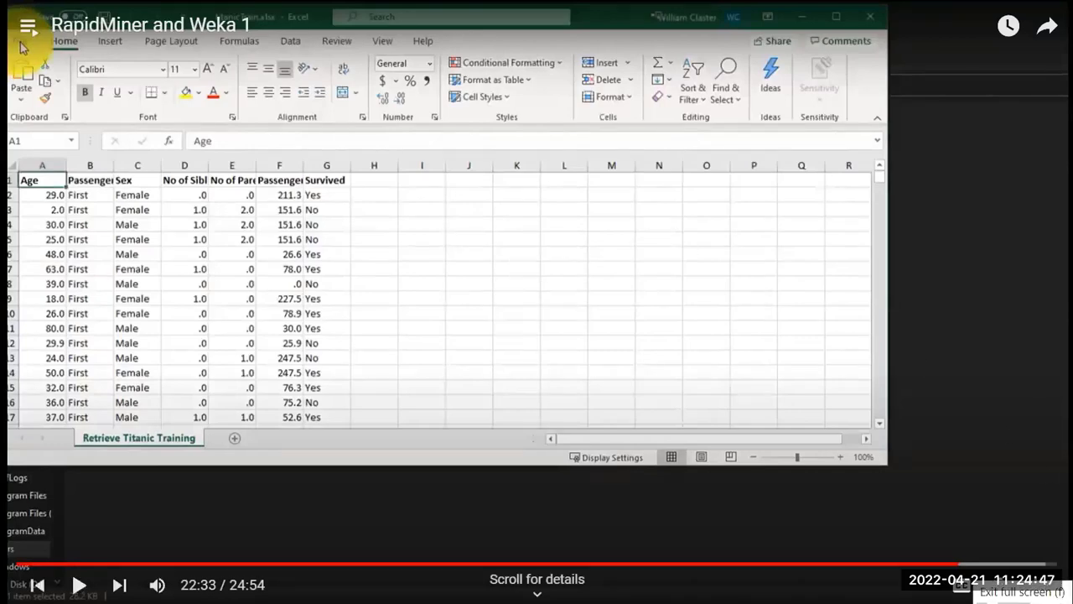
Step: Leave the full-screen video, switch to Excel and create a blank workbook
key(Escape)
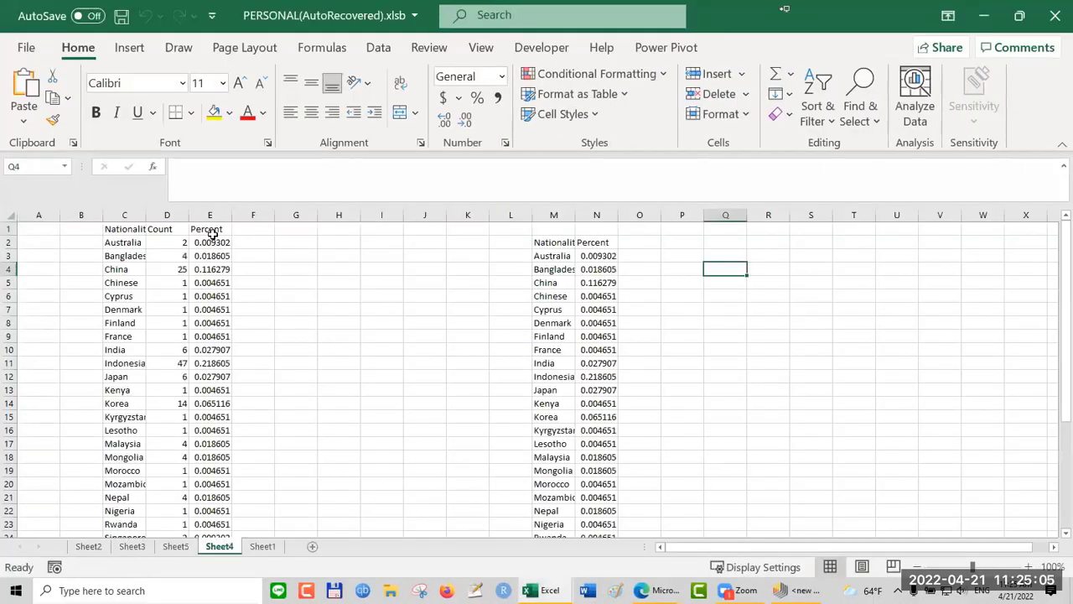
click(26, 48)
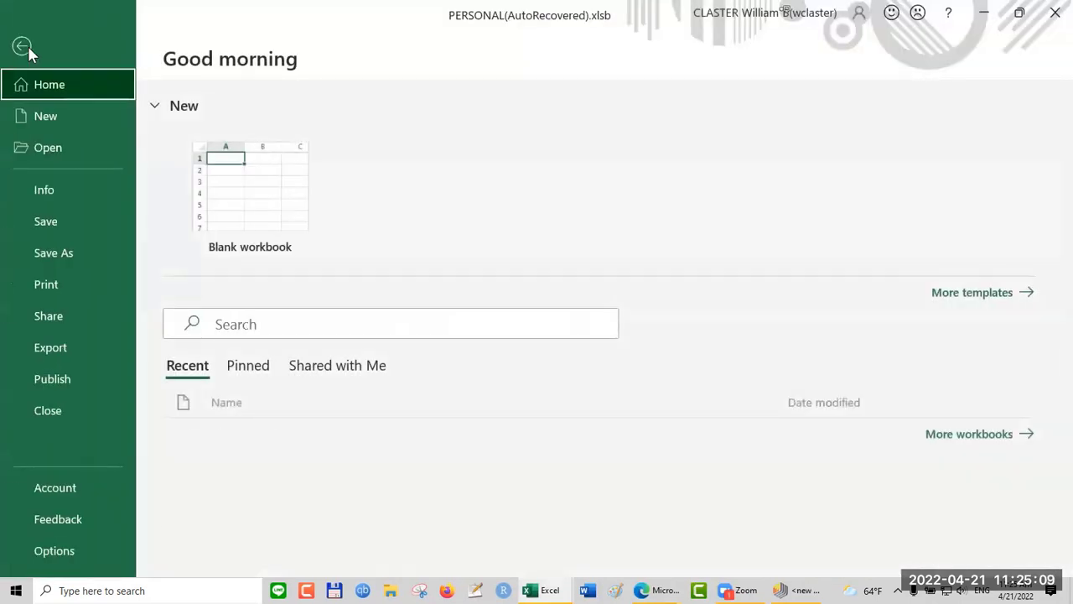
click(233, 192)
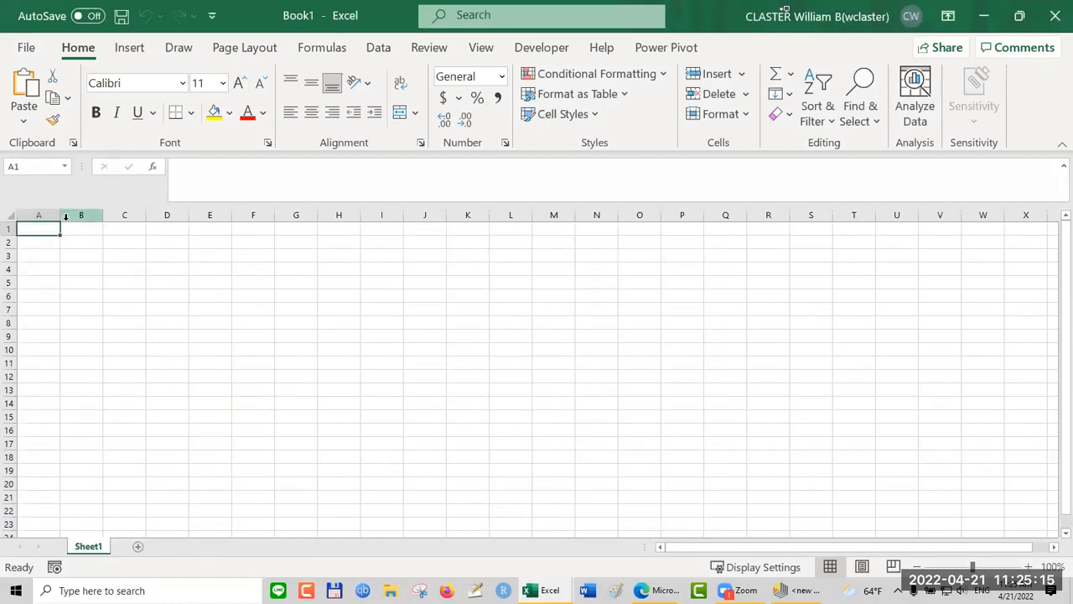
Step: Enter the column headers survived, male and fee in cells A1 to C1
text(sur)
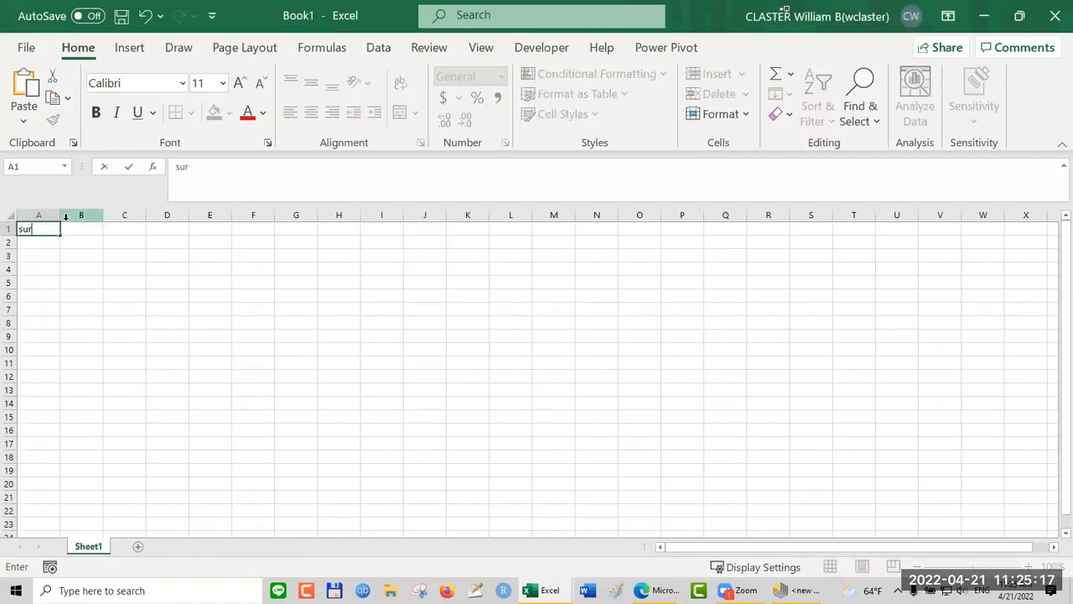
text(vived)
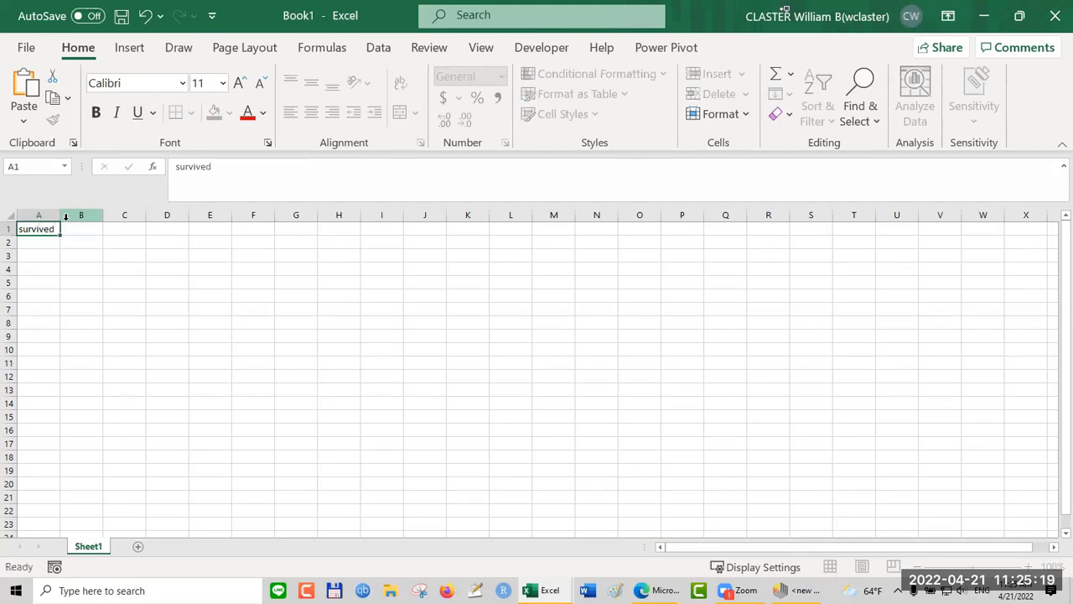
key(Tab)
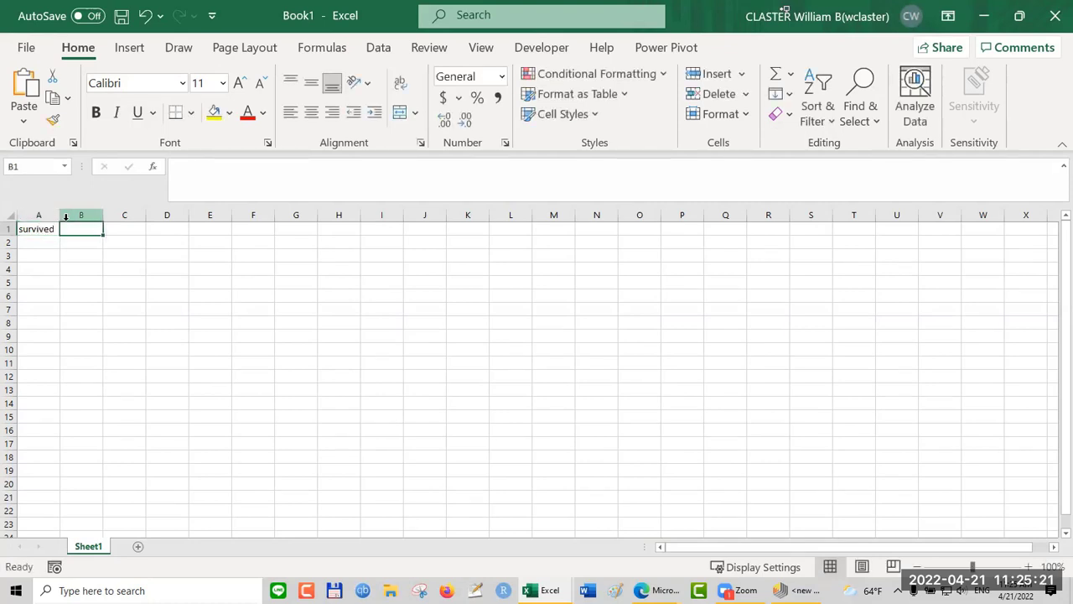
text(male)
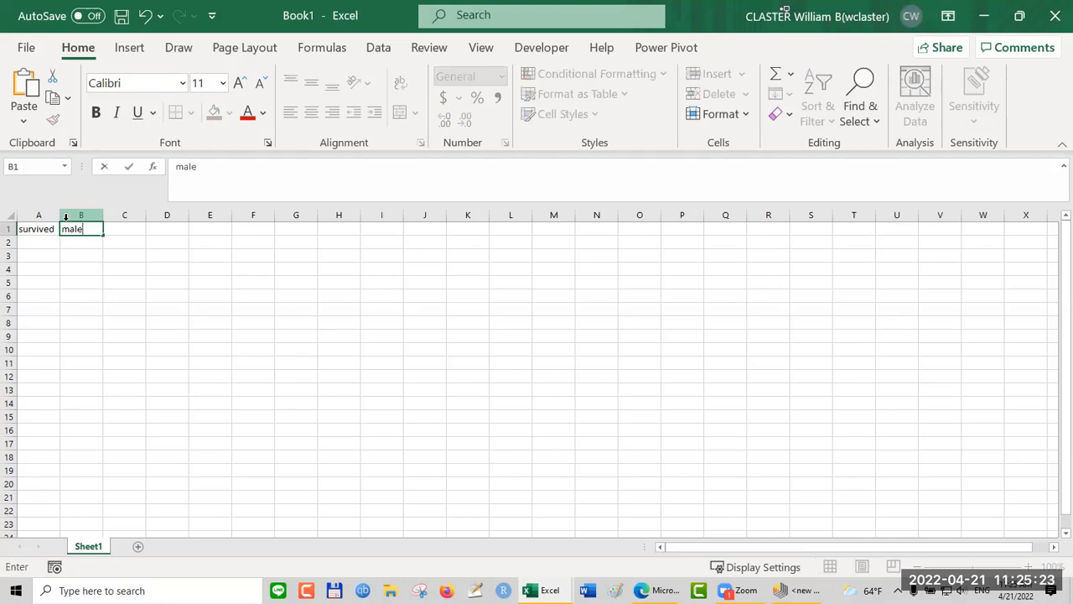
key(Tab)
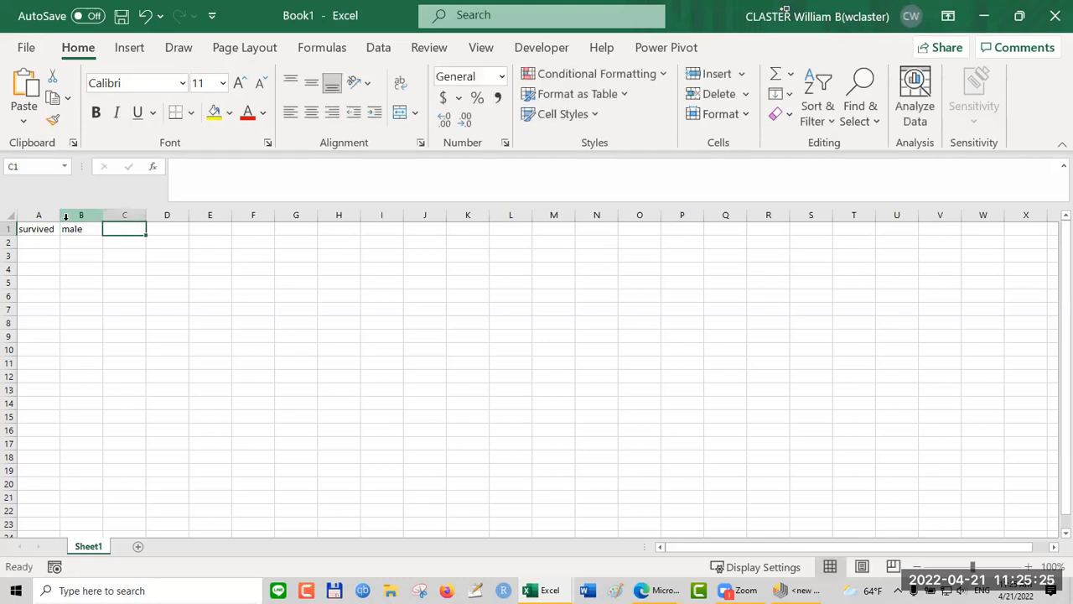
text(fee)
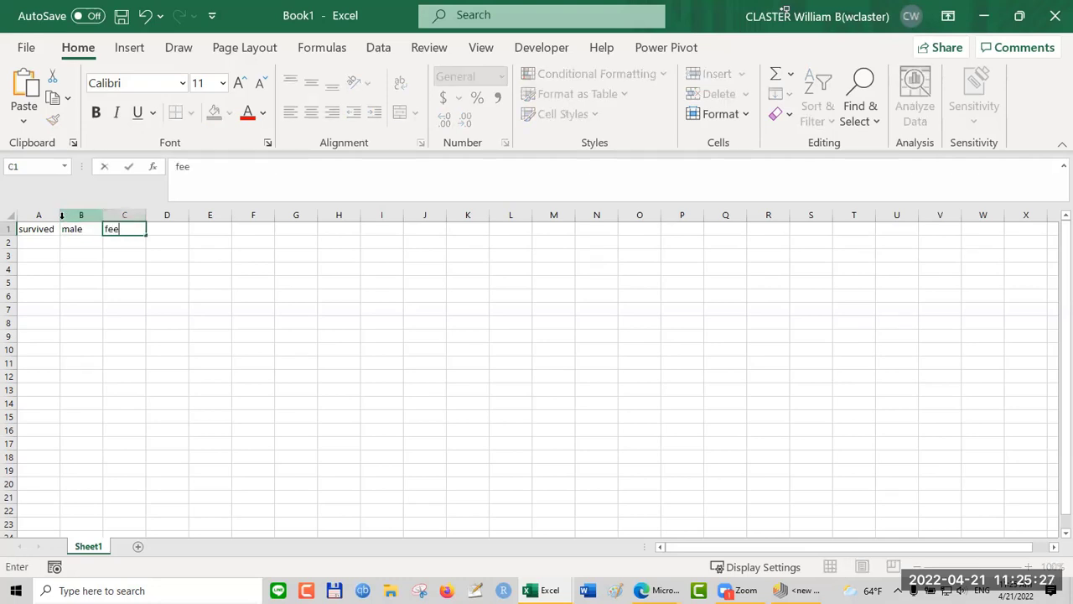
Step: Enter Yes in A2 under survived and Ye in B2 under male
click(30, 244)
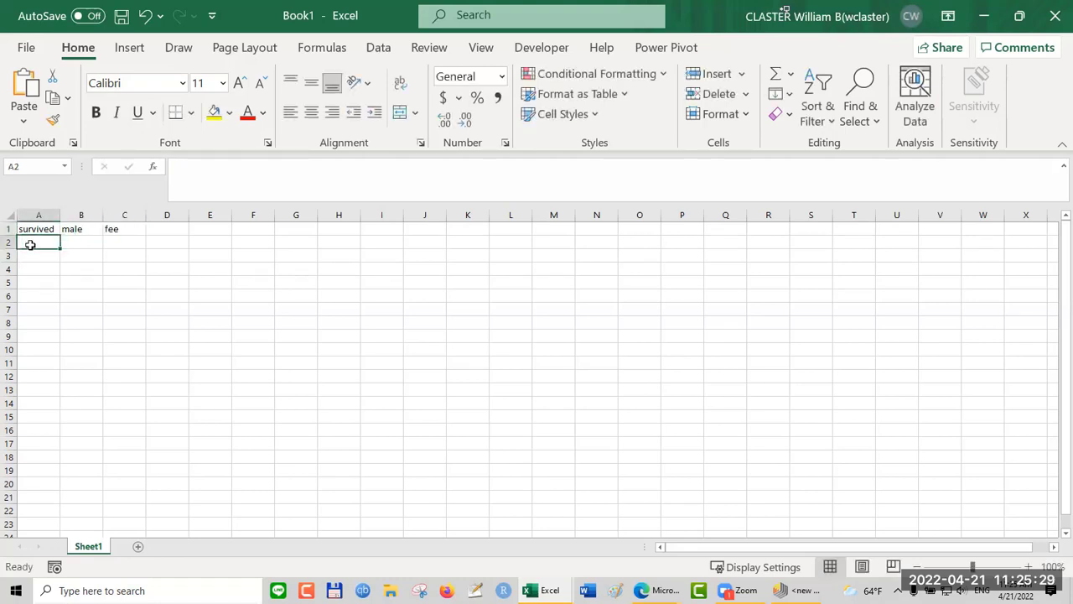
text(Yes)
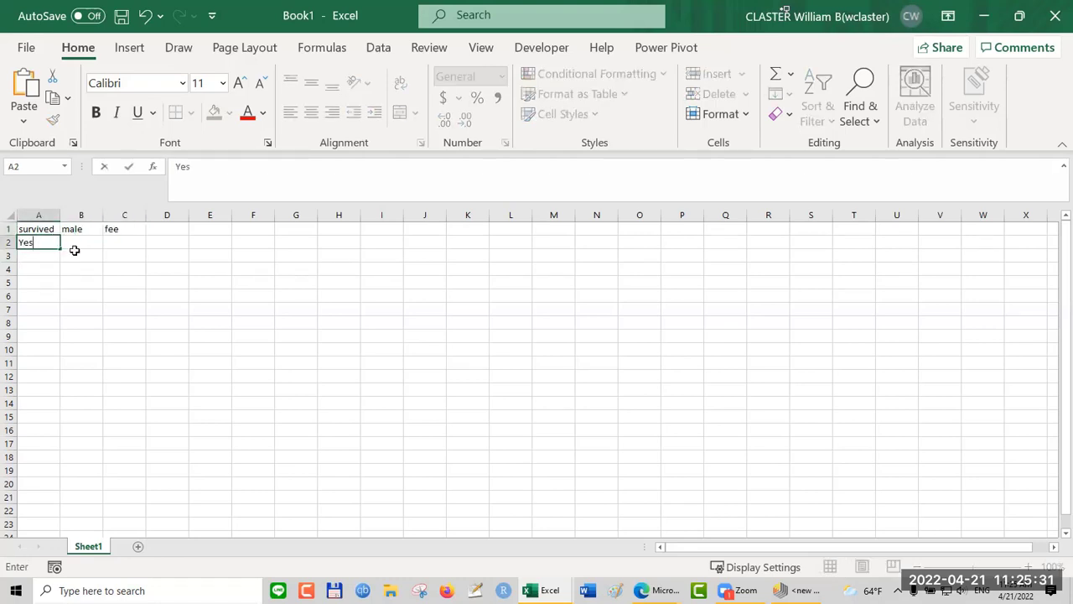
click(78, 249)
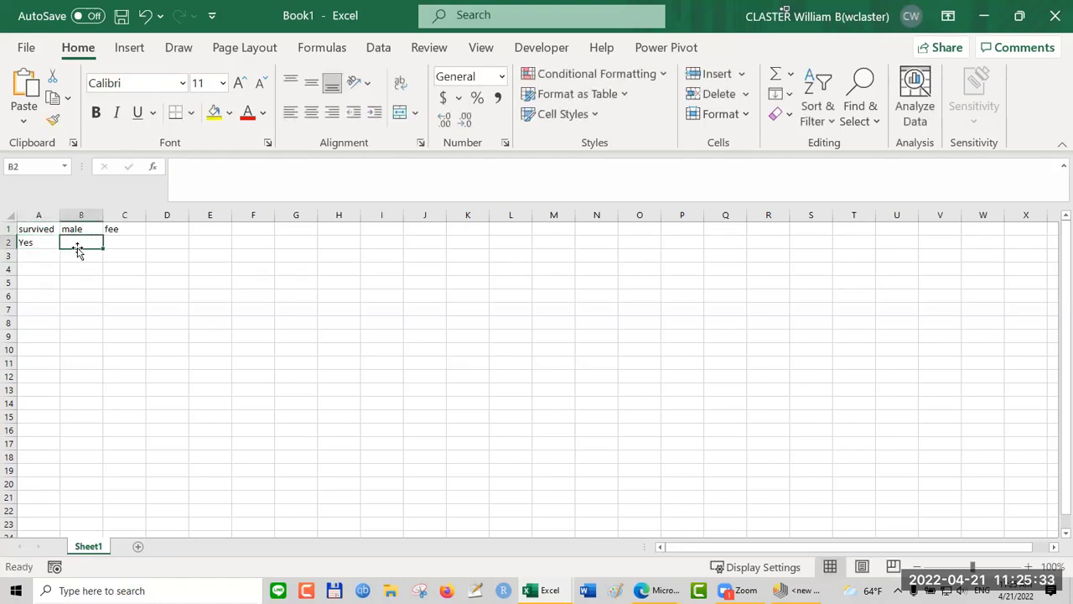
text(Ye)
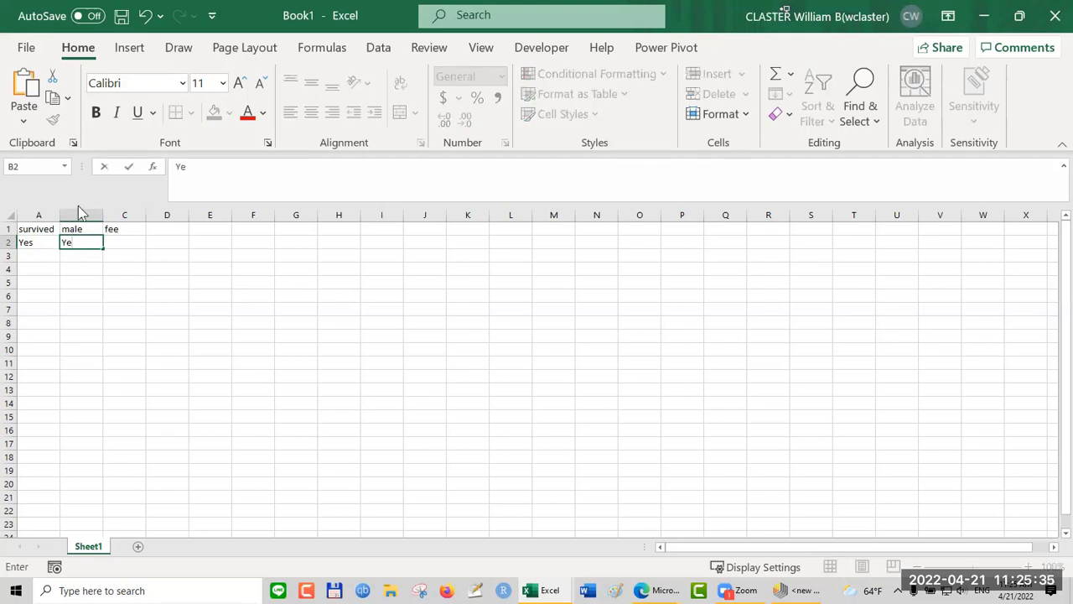
Step: Replace the B1 header with Sex, and complete row 2 with male in B2 and a fee of 500 in C2
click(76, 231)
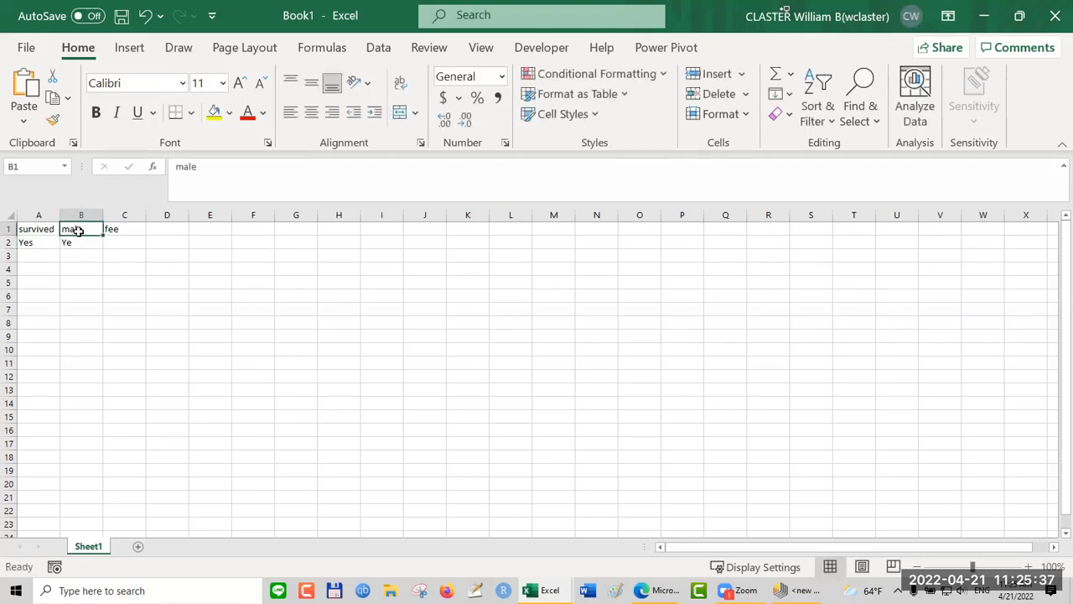
text(Sex)
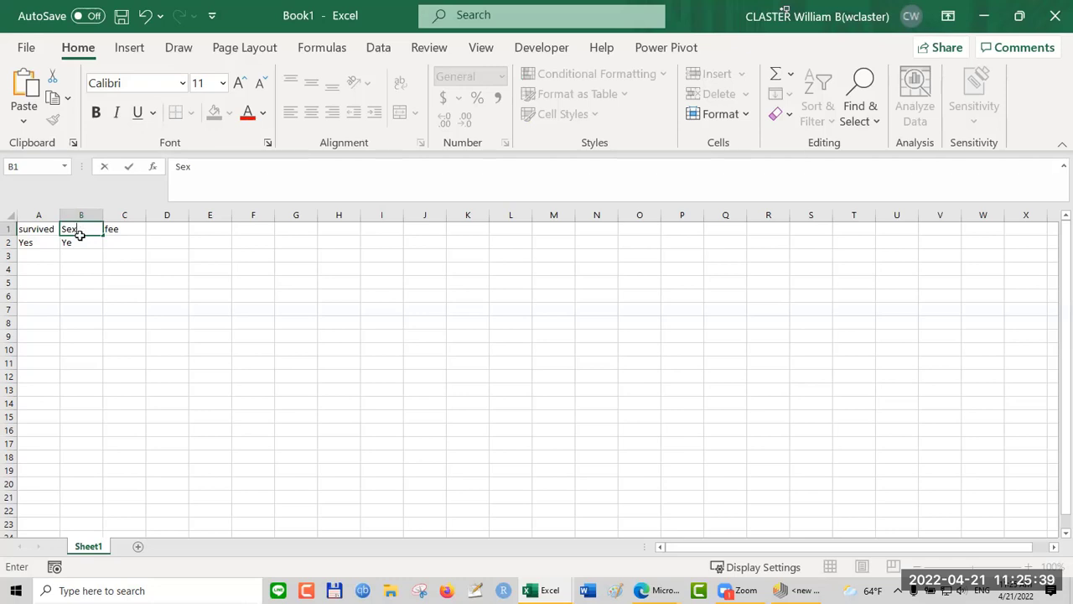
click(74, 242)
text(male)
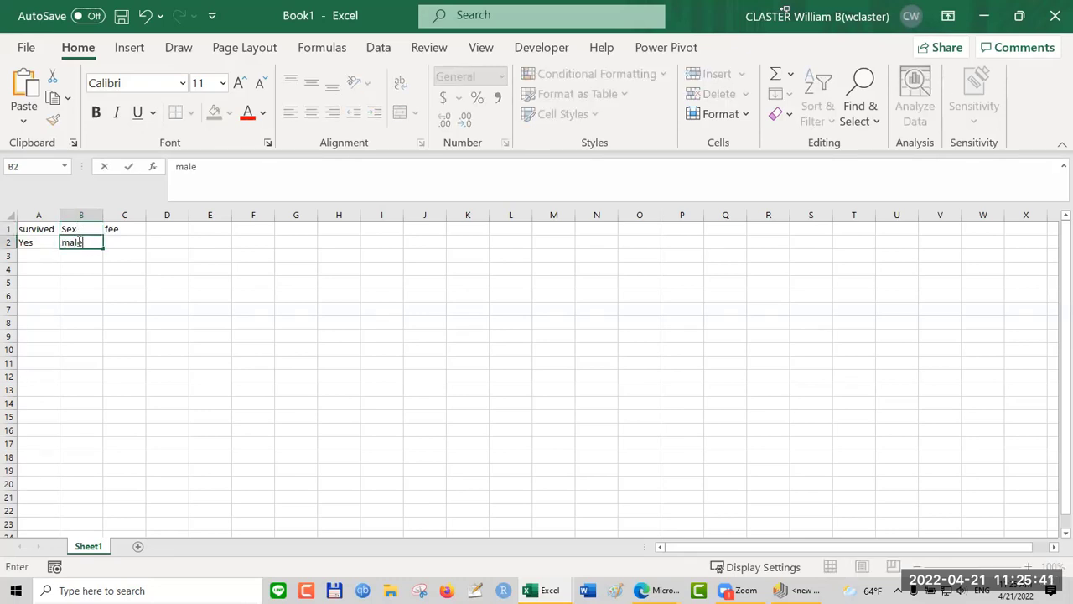
key(Tab)
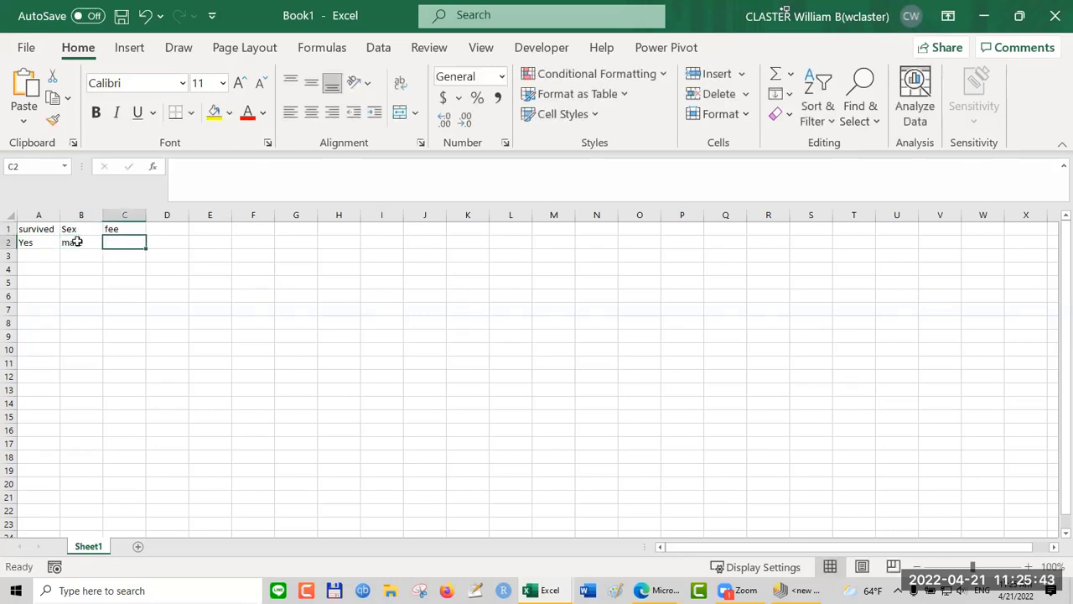
text(500)
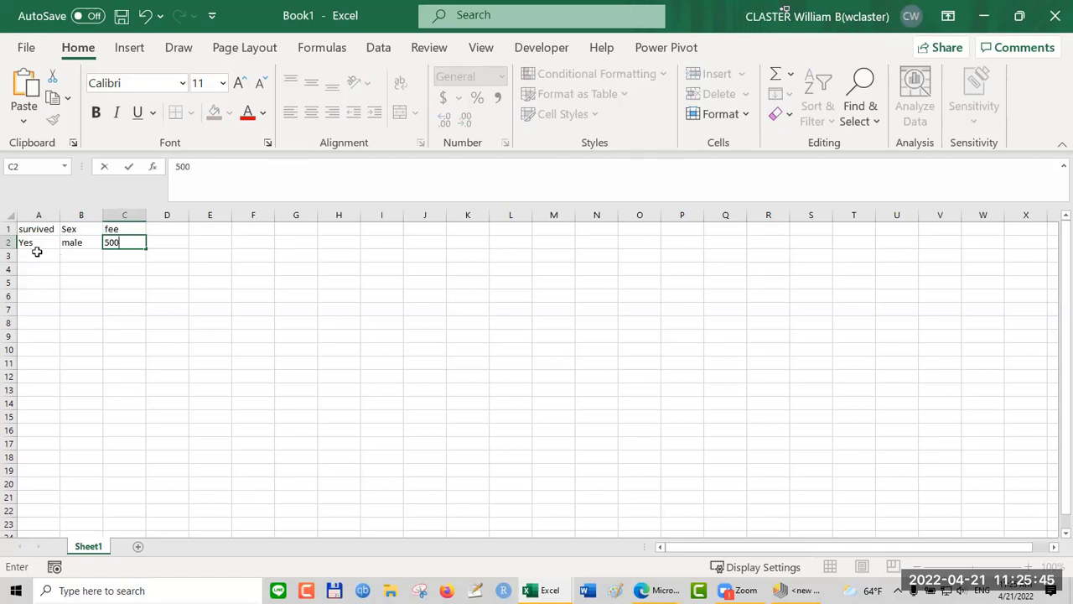
Step: Fill row 3 of the table with Yes for survived, female for Sex and 800 for fee
click(37, 251)
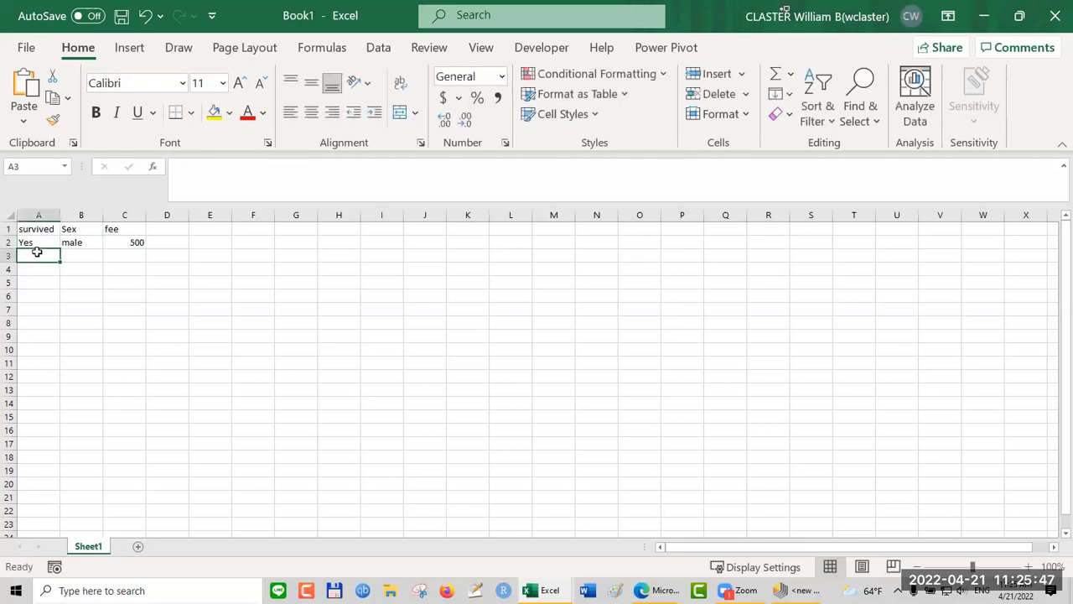
text(Yes)
key(Tab)
text(fe)
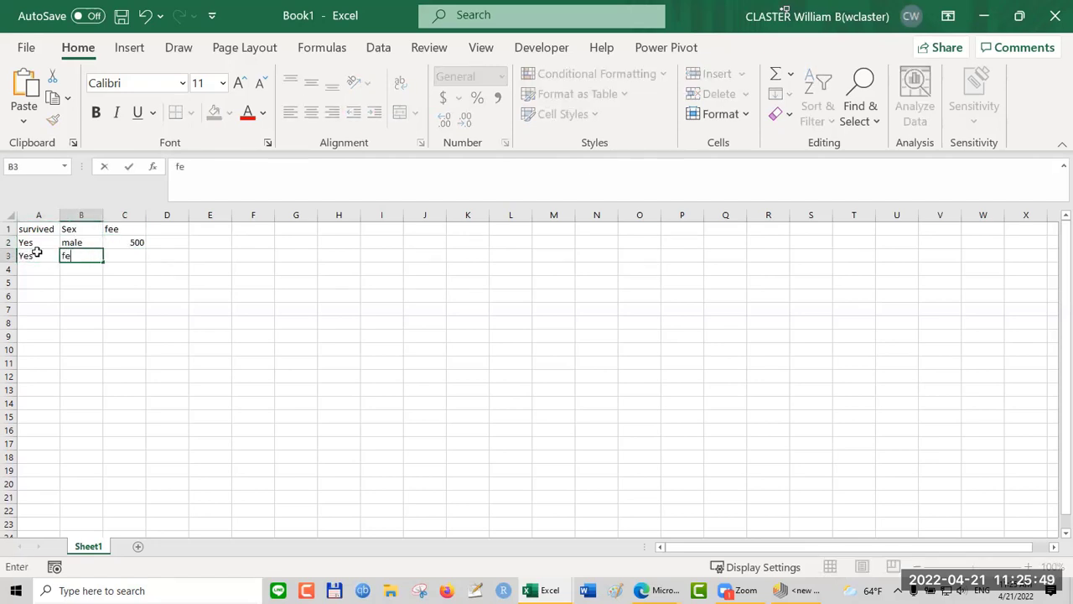
text(male)
key(Tab)
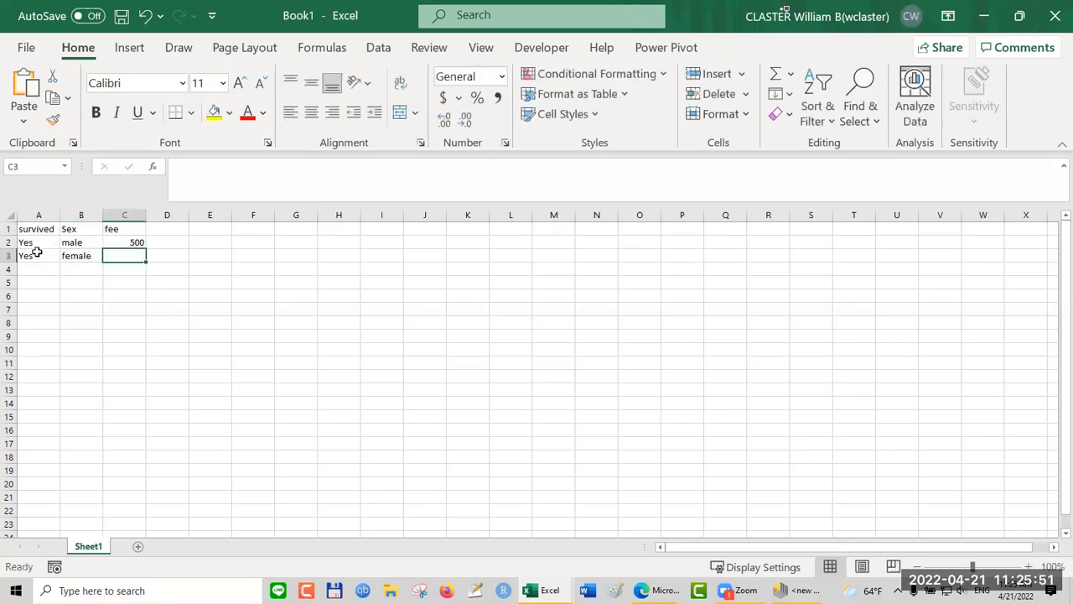
text(800)
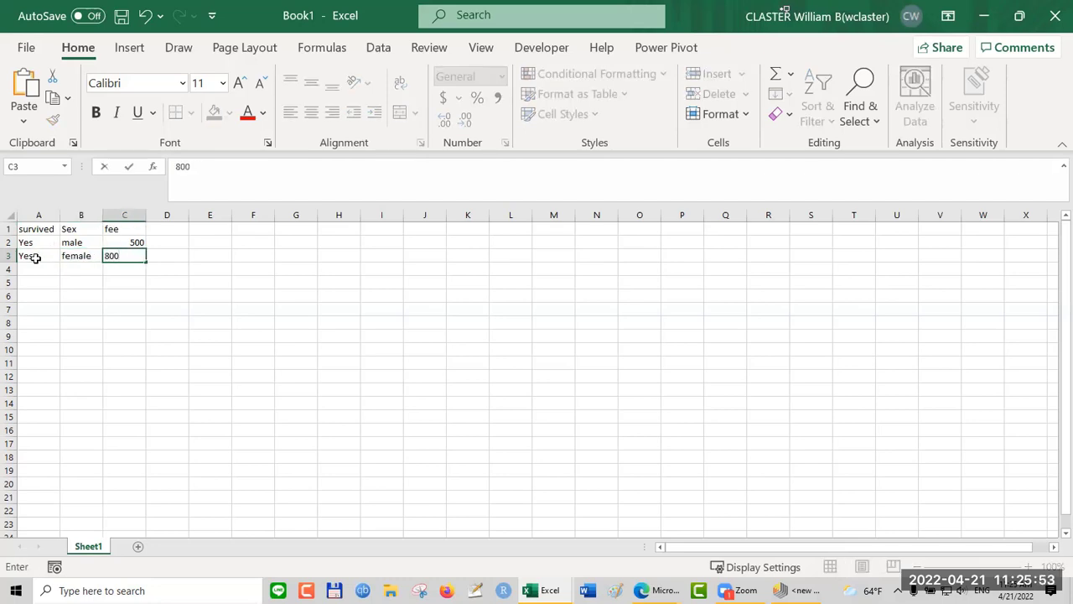
click(99, 293)
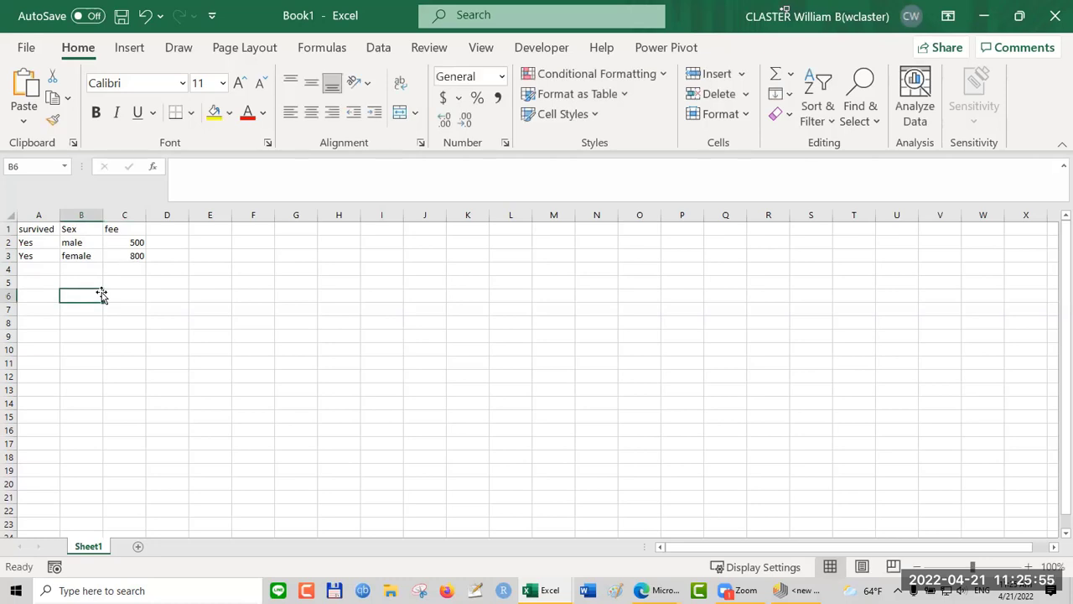
Step: Highlight the header row A1:C1 and the data rows A2:C3 of the passenger table
drag(24, 228, 118, 227)
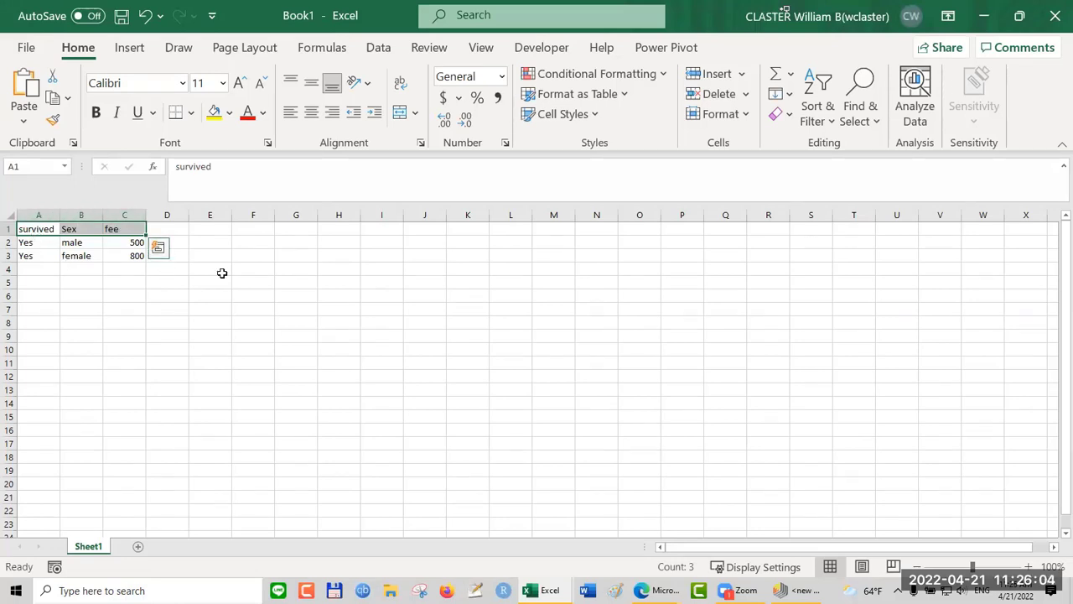
click(29, 243)
drag(29, 243, 125, 258)
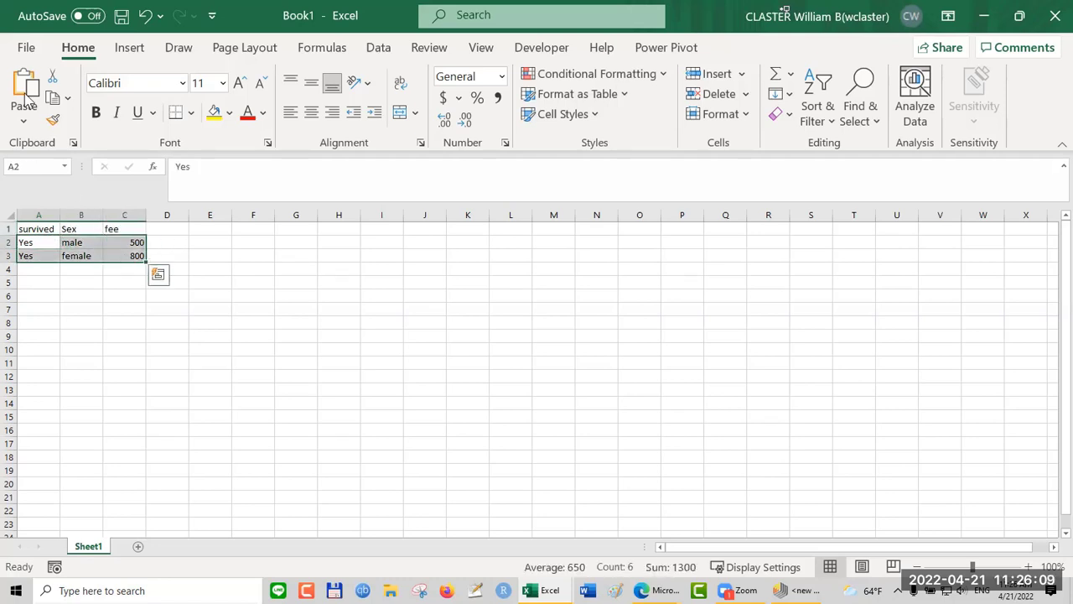
Step: Save the workbook in the Documents folder as sample in CSV (Comma delimited) format
click(26, 47)
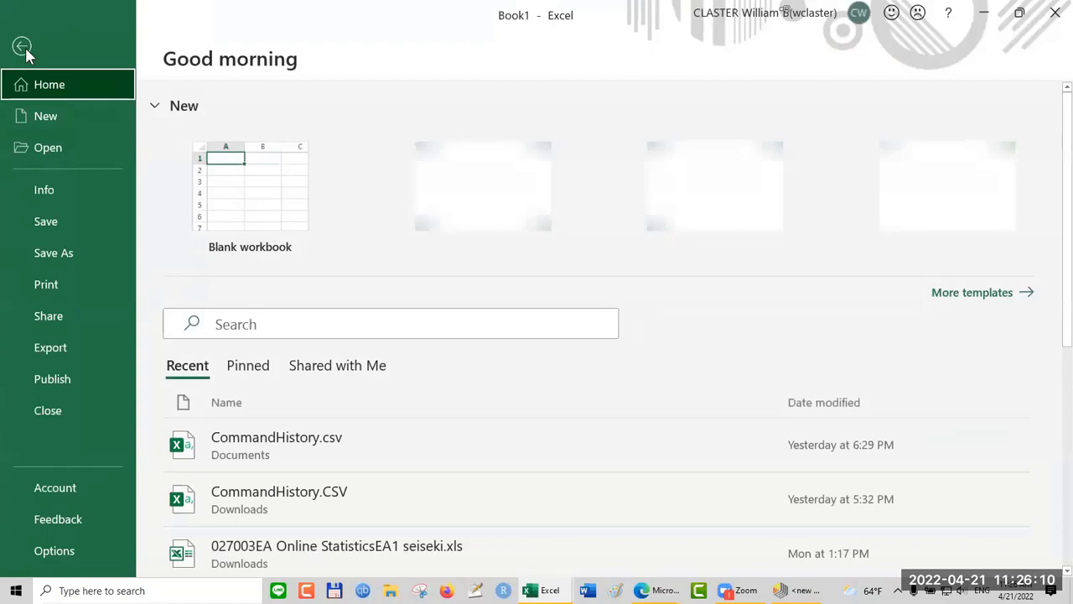
click(53, 251)
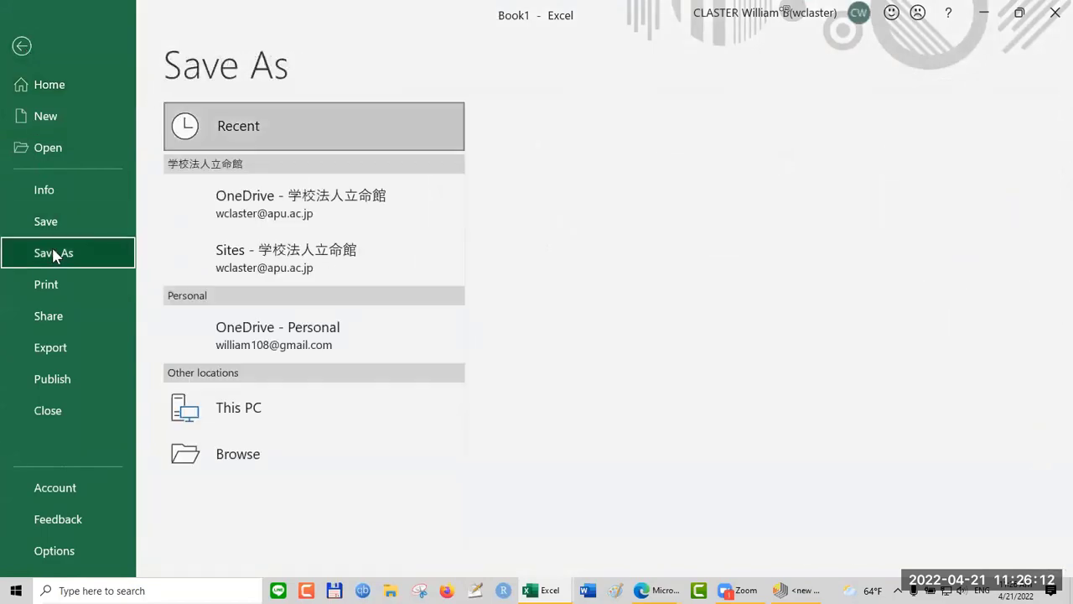
click(215, 408)
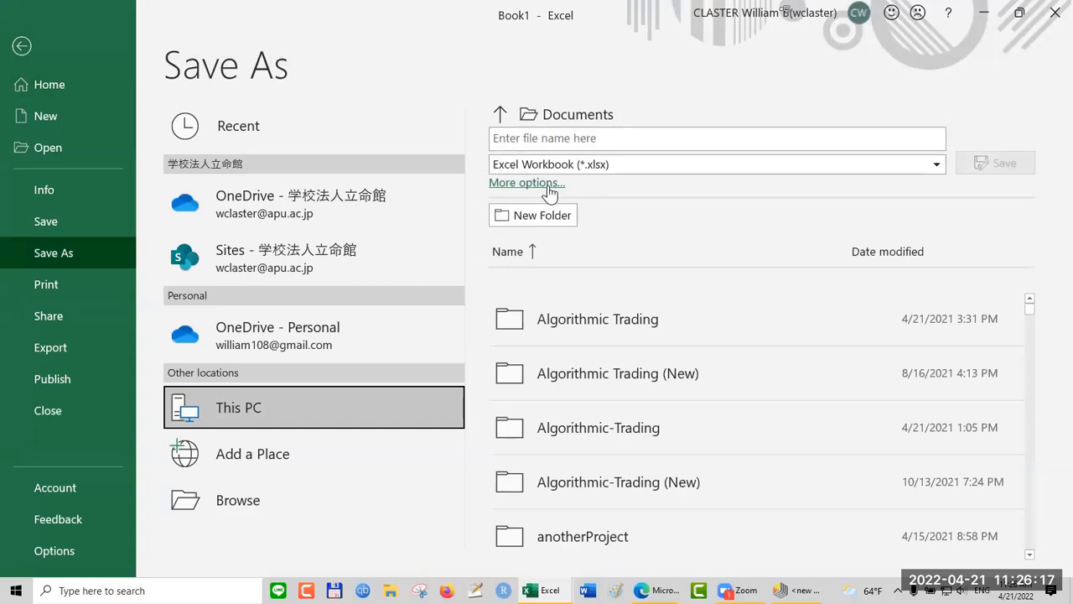
click(582, 135)
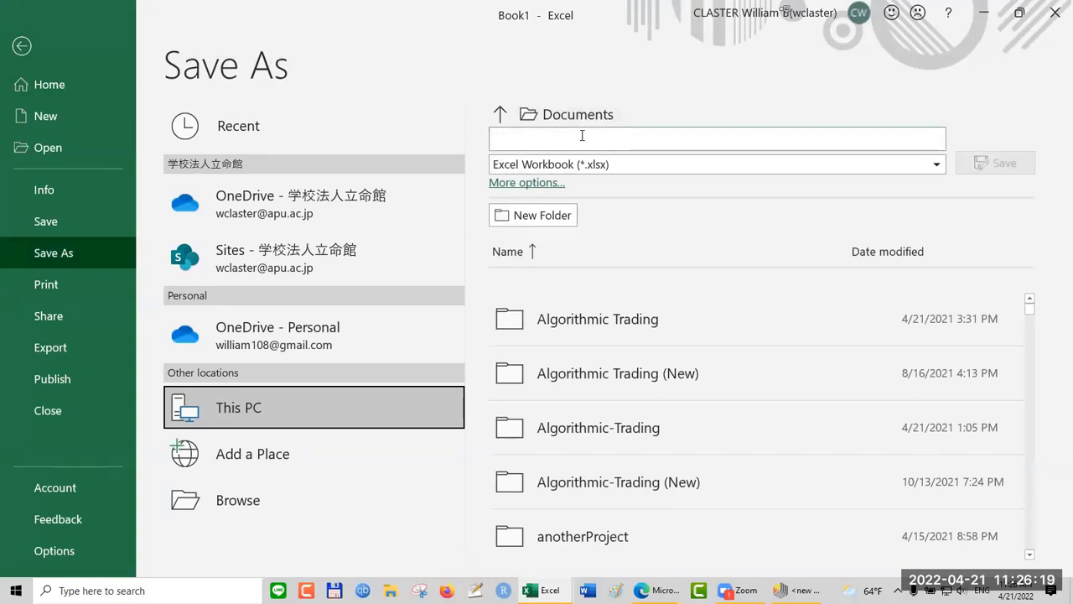
text(sampe)
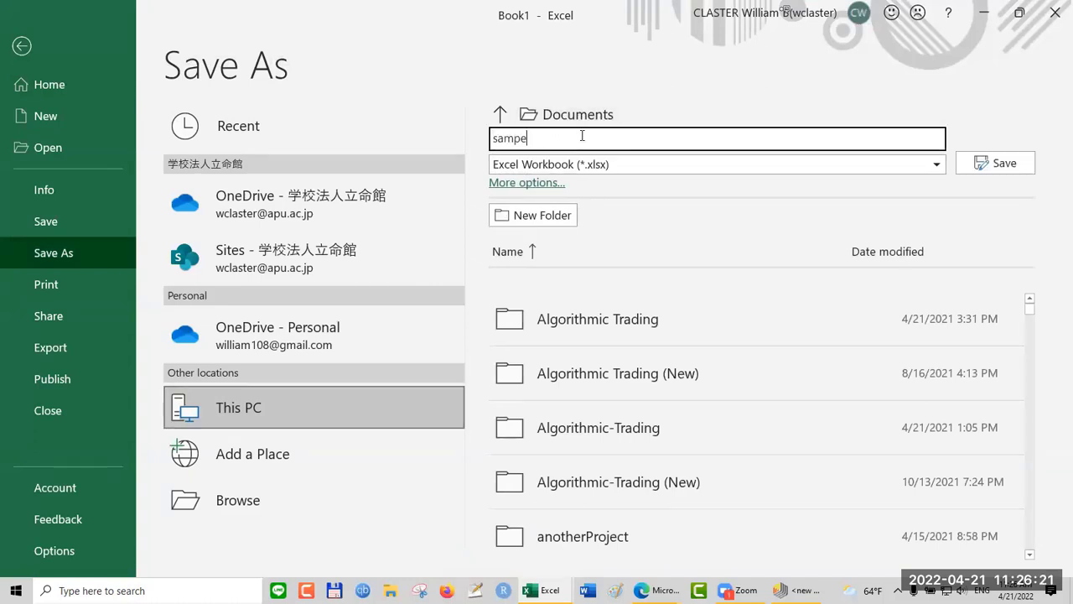
key(BackSpace)
text(le)
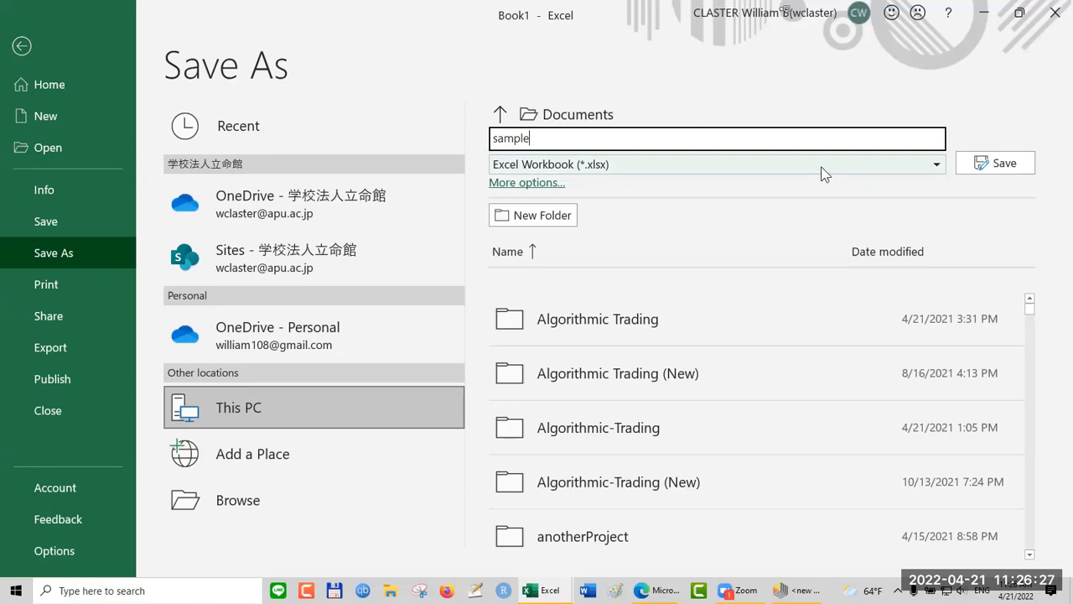
click(551, 165)
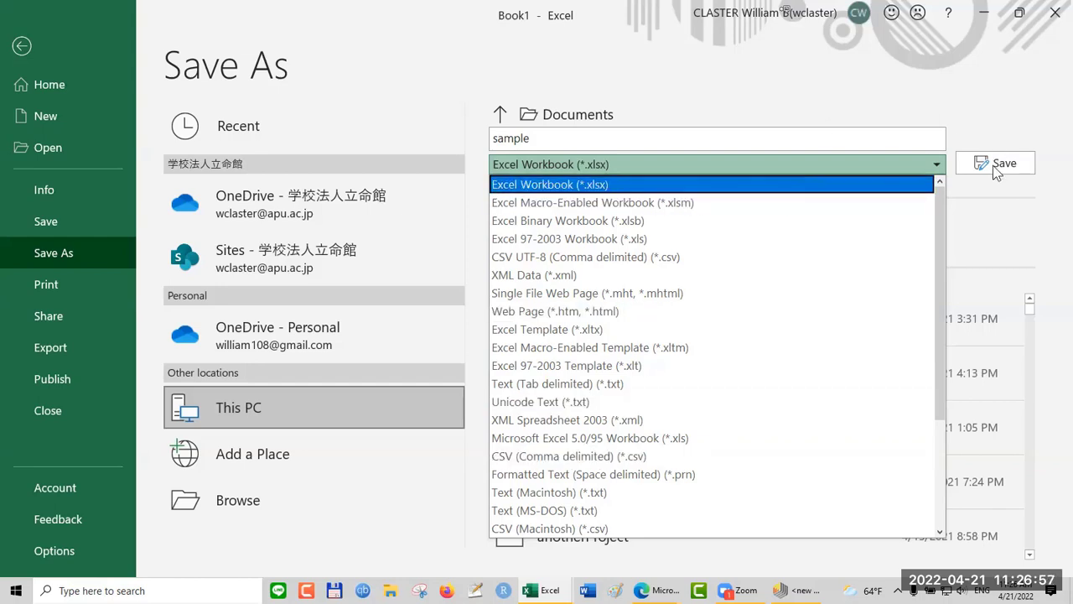
click(533, 458)
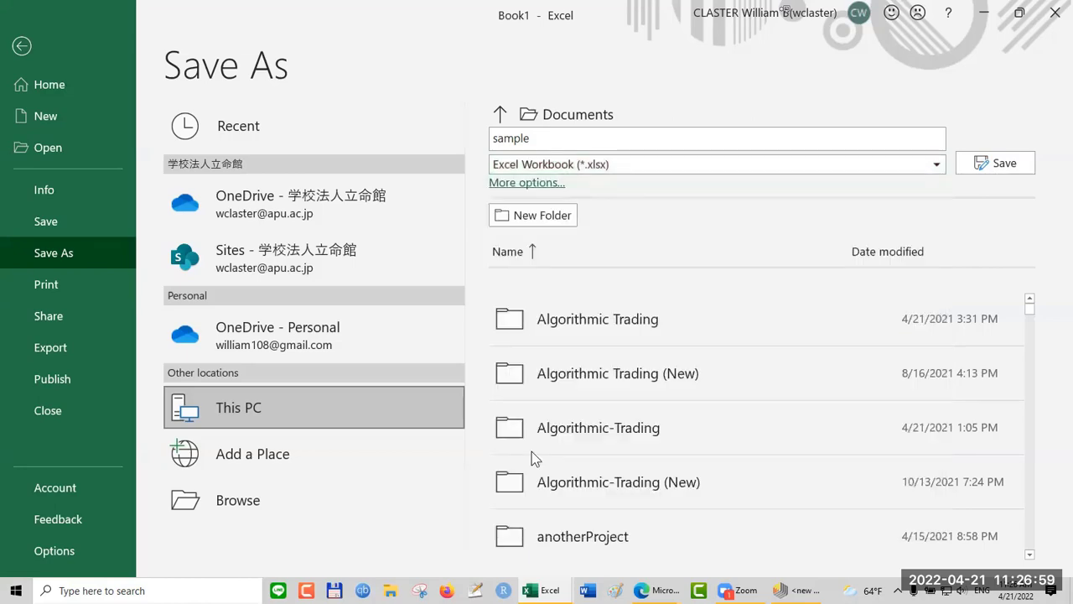
click(995, 170)
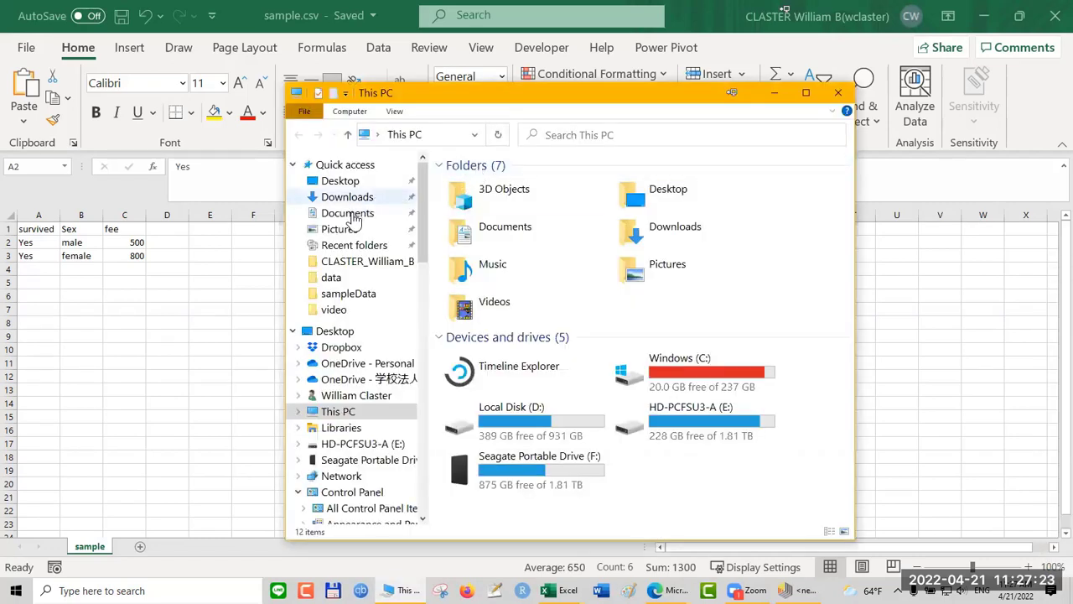
Step: Go to the Documents folder in File Explorer and select sample.csv
click(353, 216)
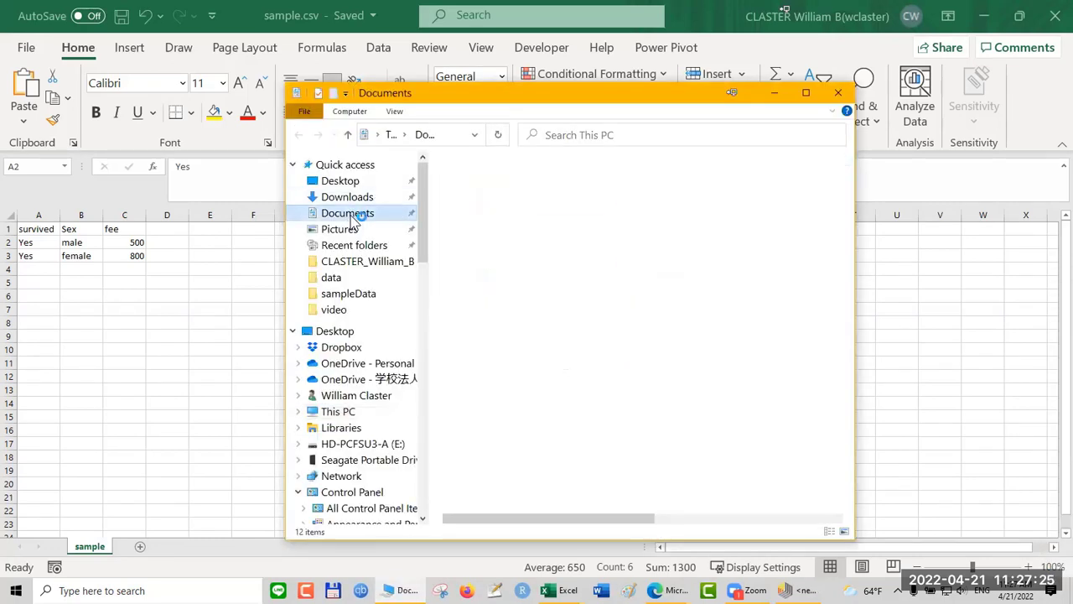
click(452, 184)
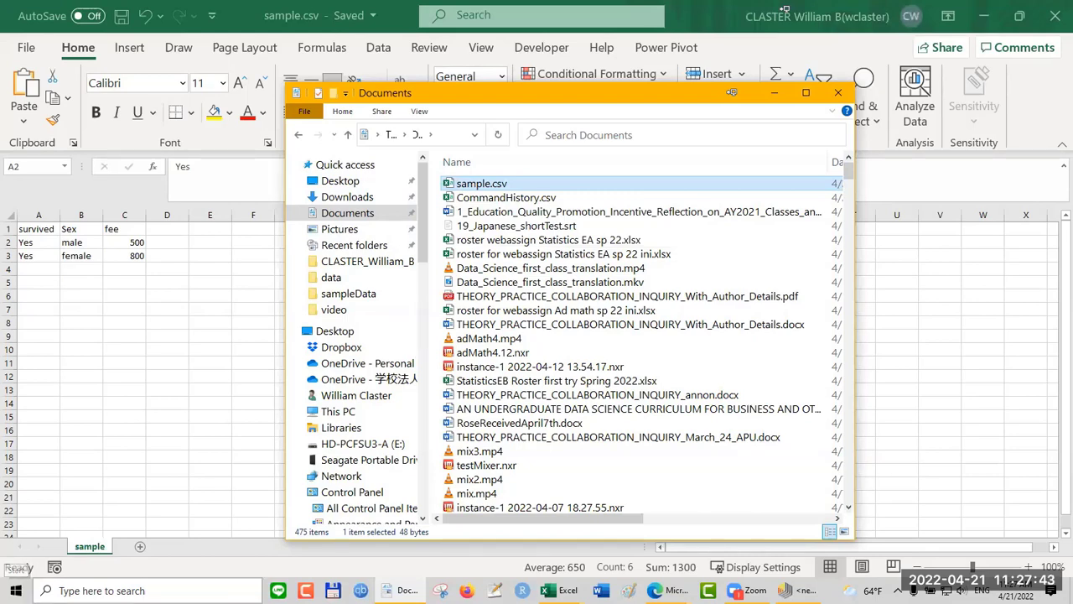
Step: Find Notepad with the Windows search, open it with a blank document, and close it
click(84, 590)
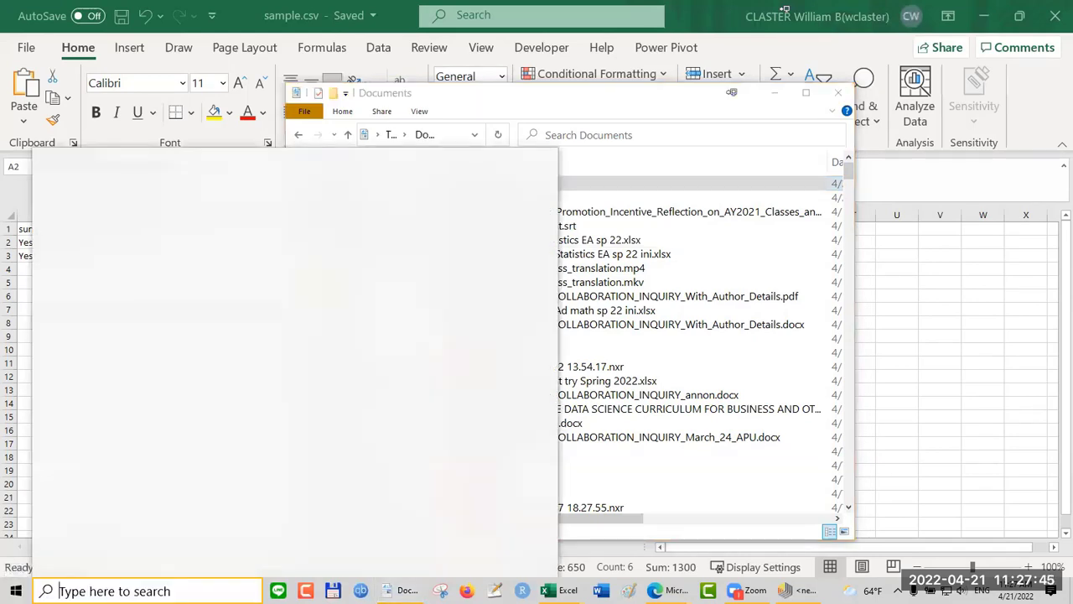
text(notepad)
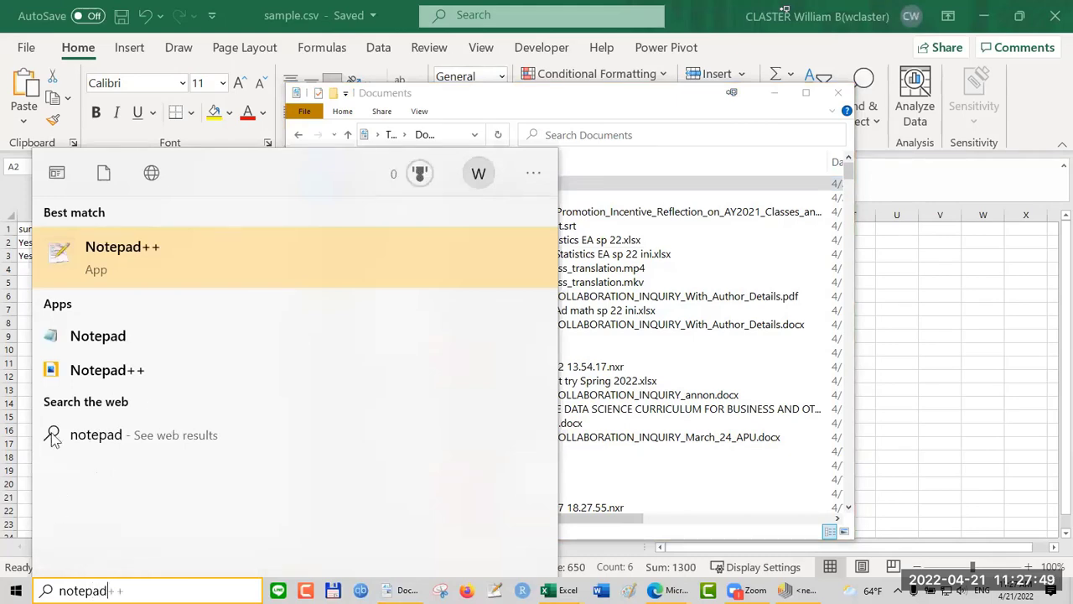
click(108, 336)
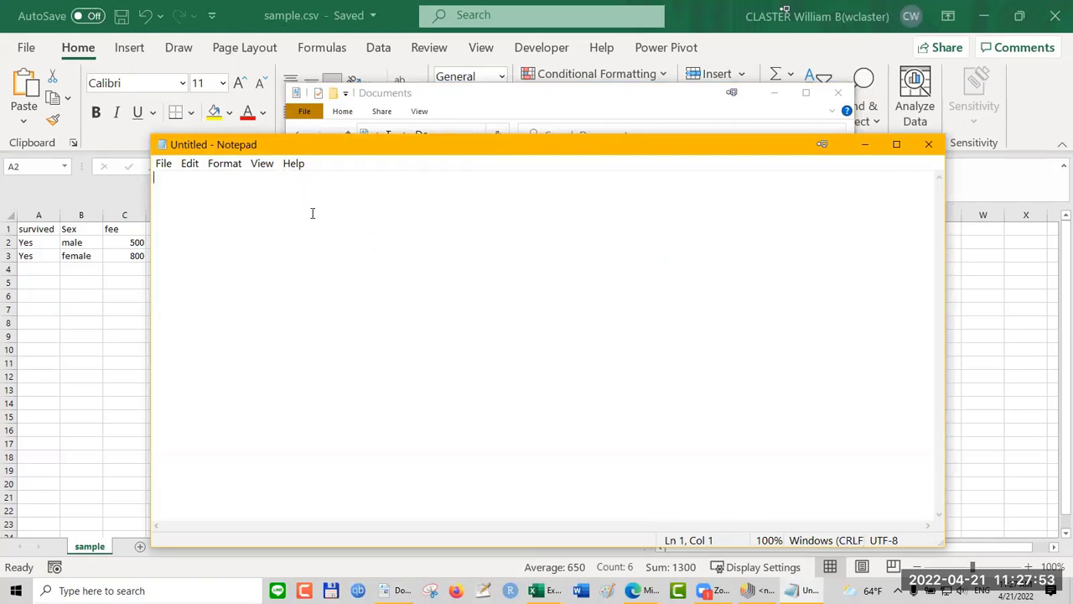
click(189, 163)
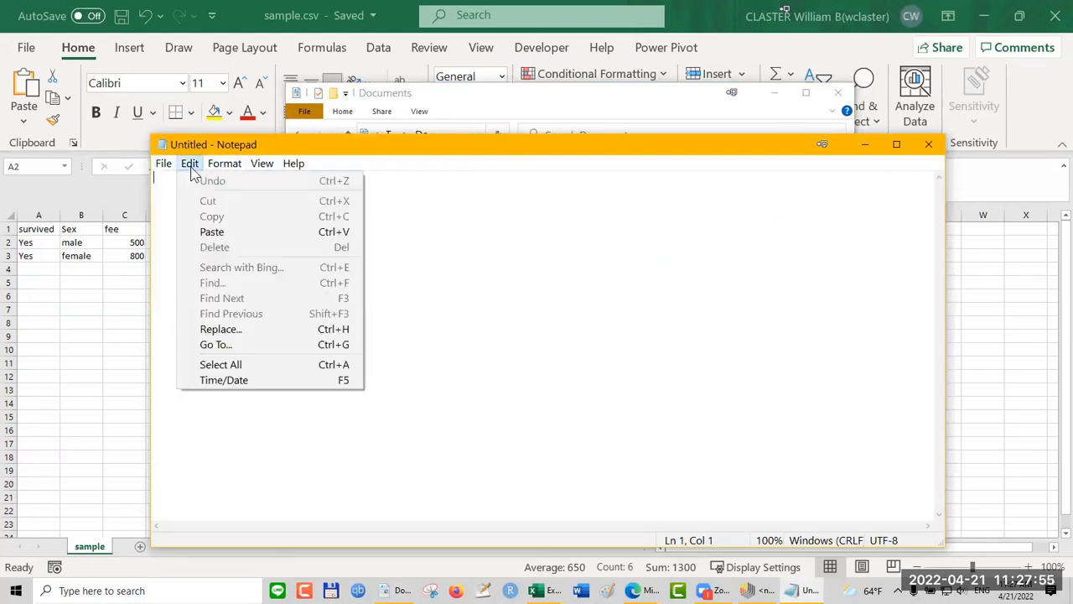
mouse_move(294, 166)
click(237, 304)
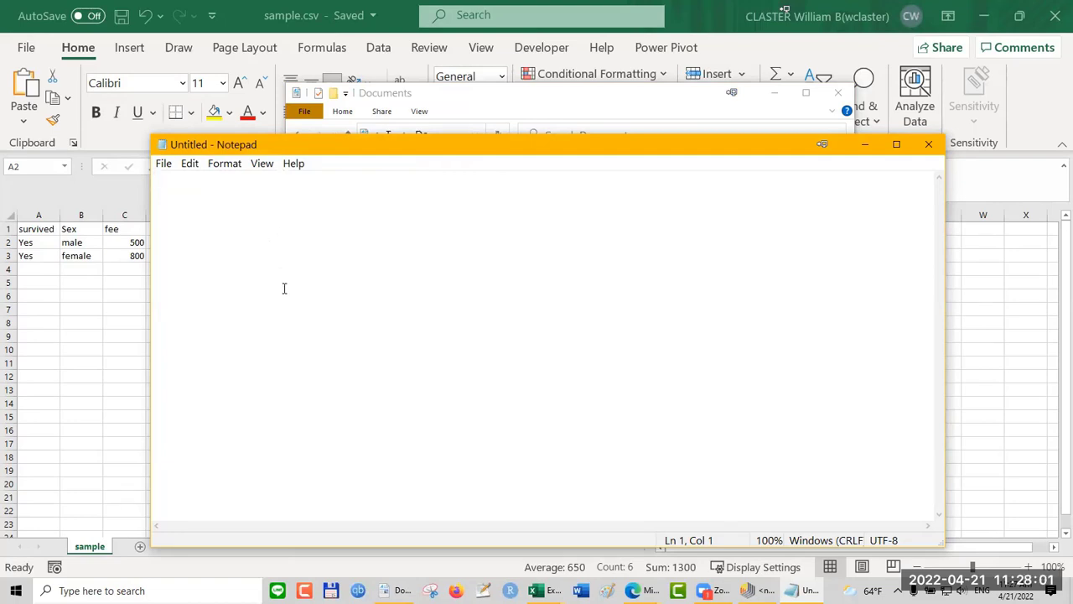
click(928, 147)
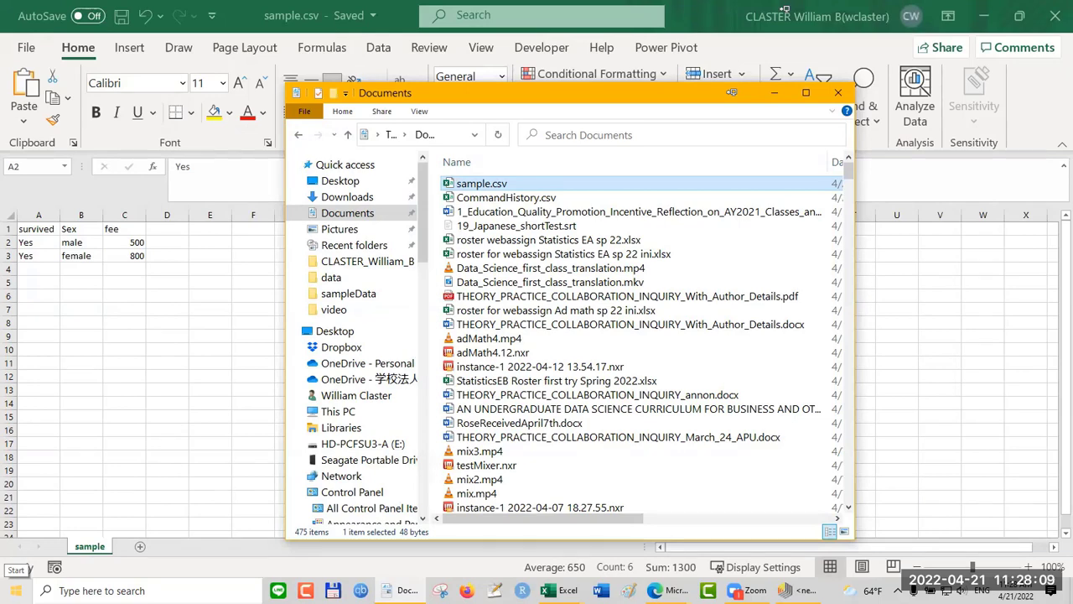
Step: Find WordPad with the Windows search, open it with an empty document, and close it
click(16, 590)
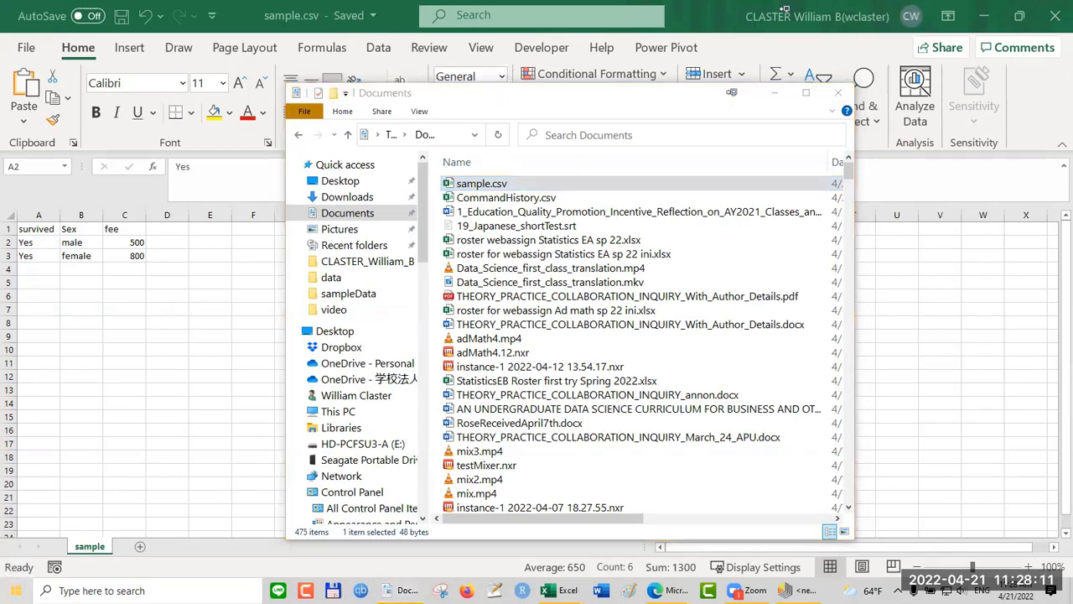
text(wor)
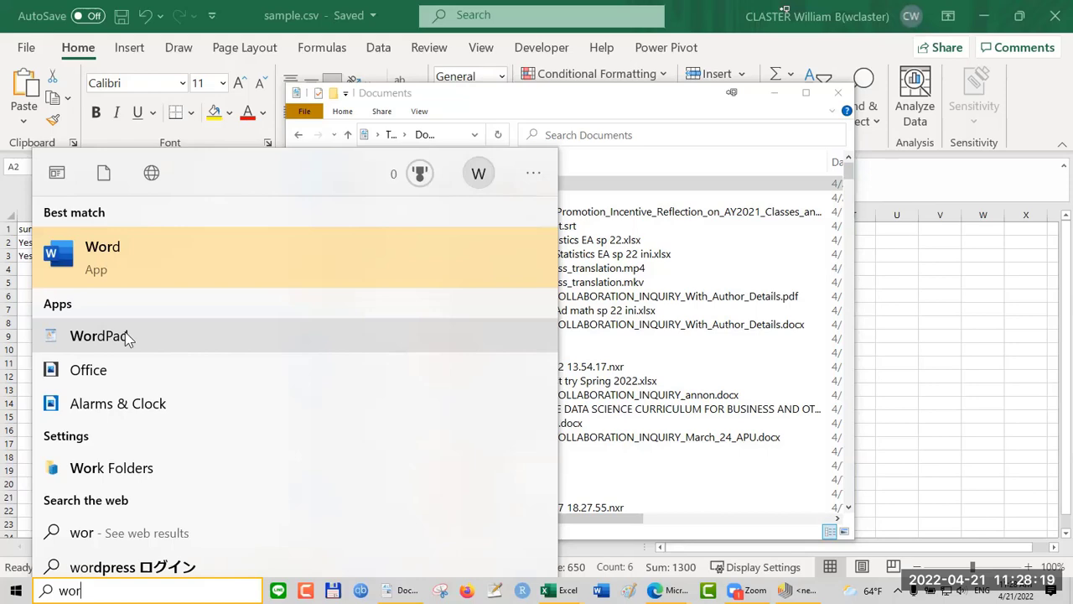
click(128, 336)
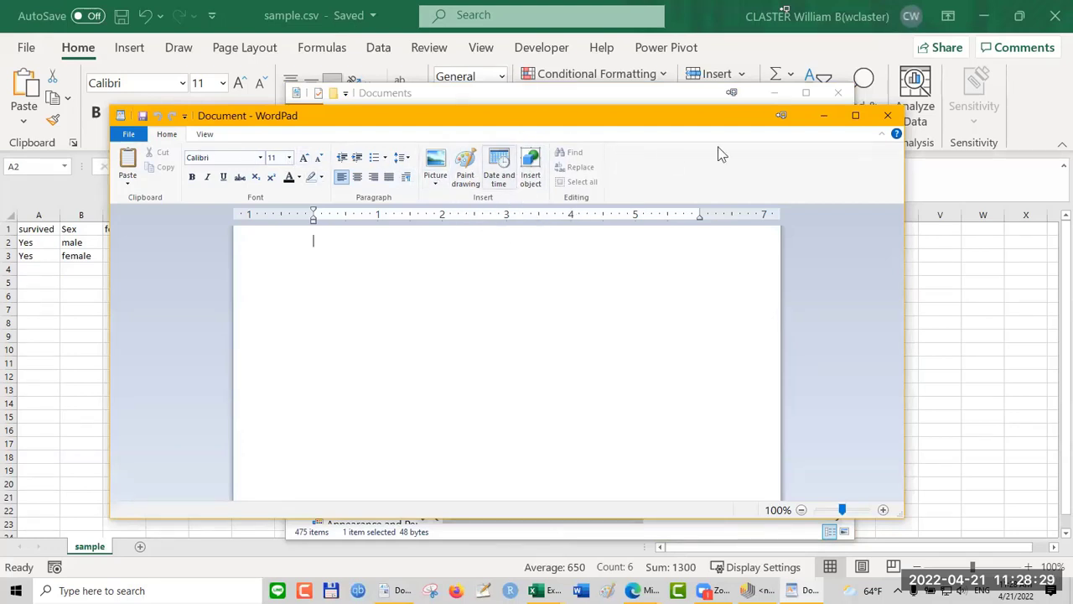
click(891, 115)
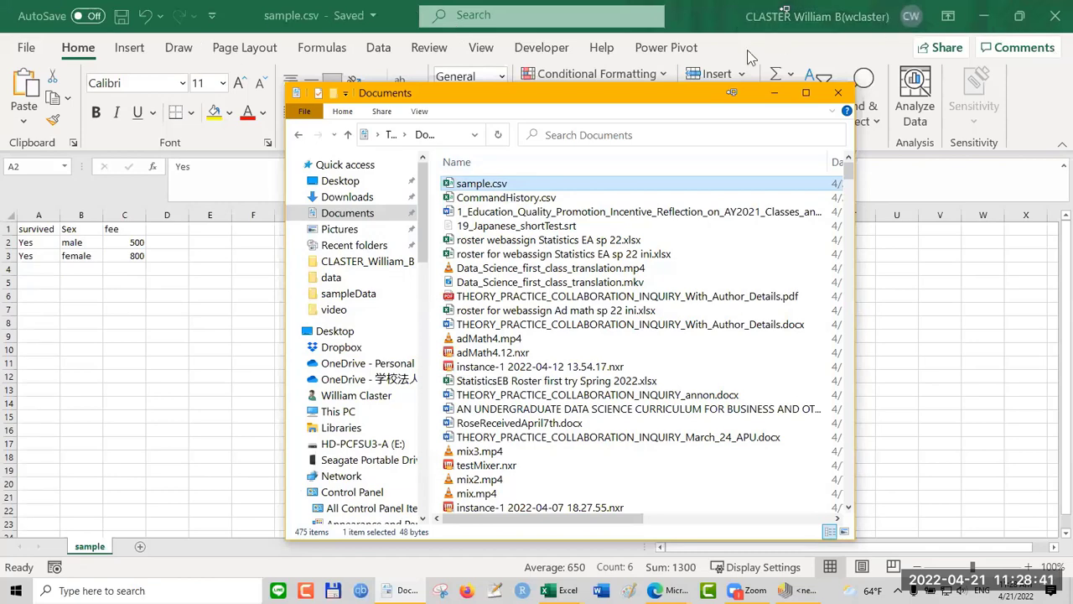
Step: Open sample.csv in Notepad, examine how its values are separated, and close the file
right_click(472, 191)
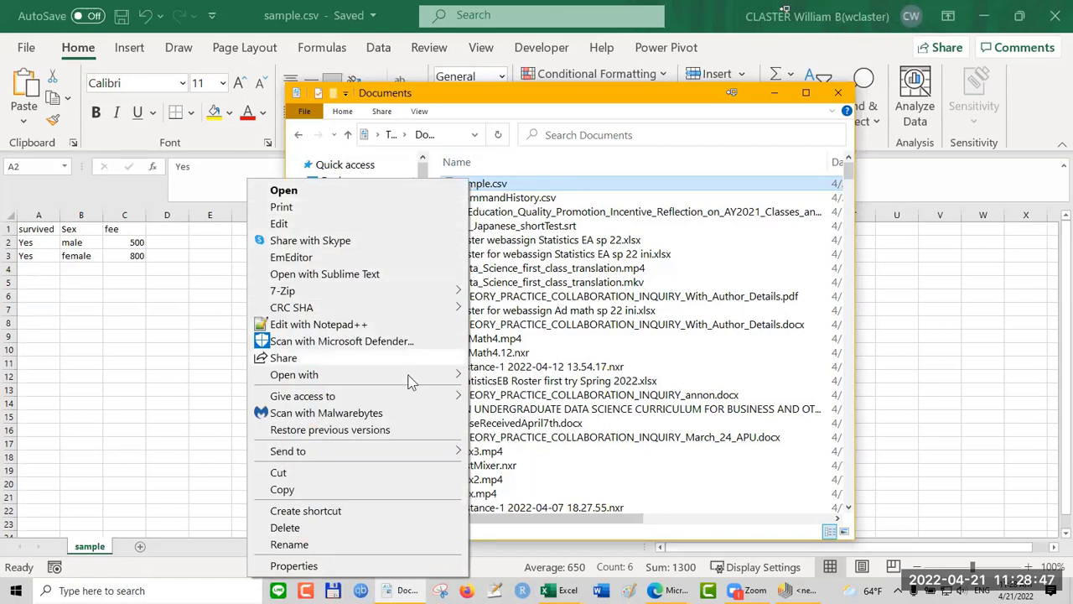
mouse_move(410, 381)
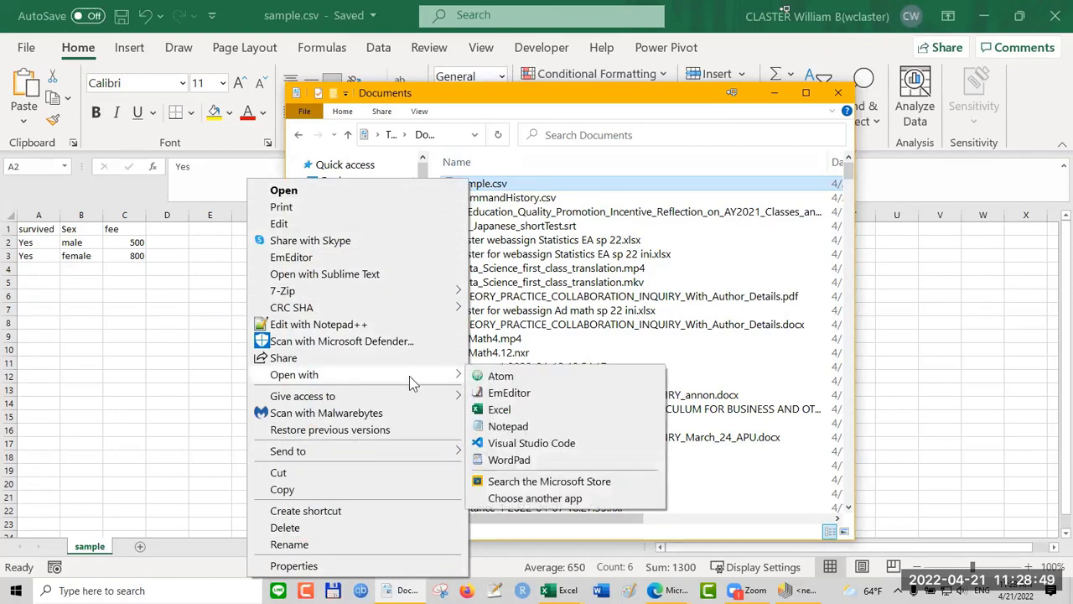
click(511, 427)
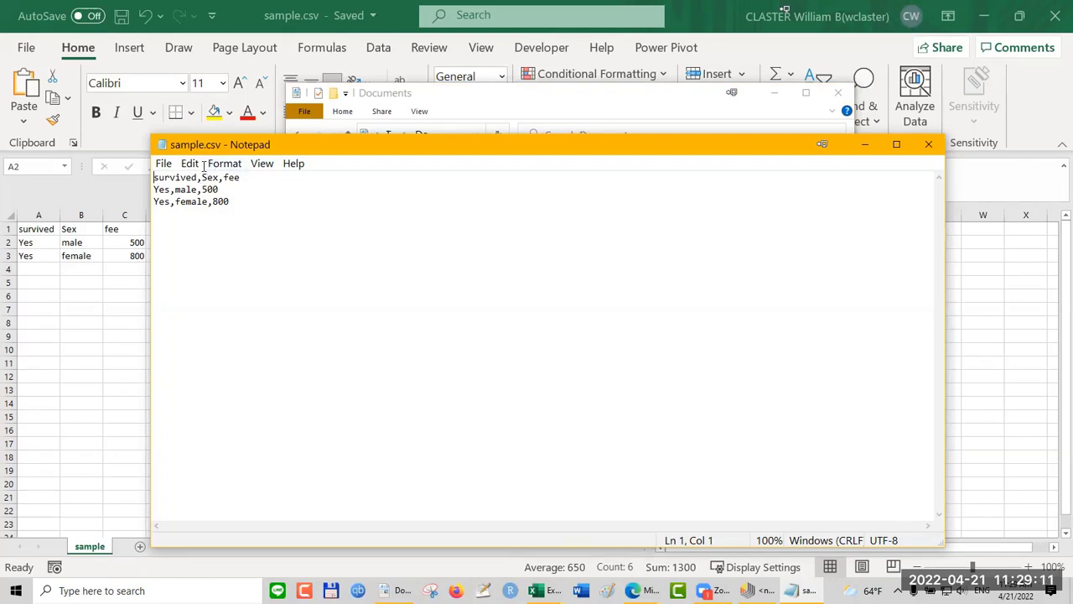
drag(202, 177, 170, 190)
click(930, 147)
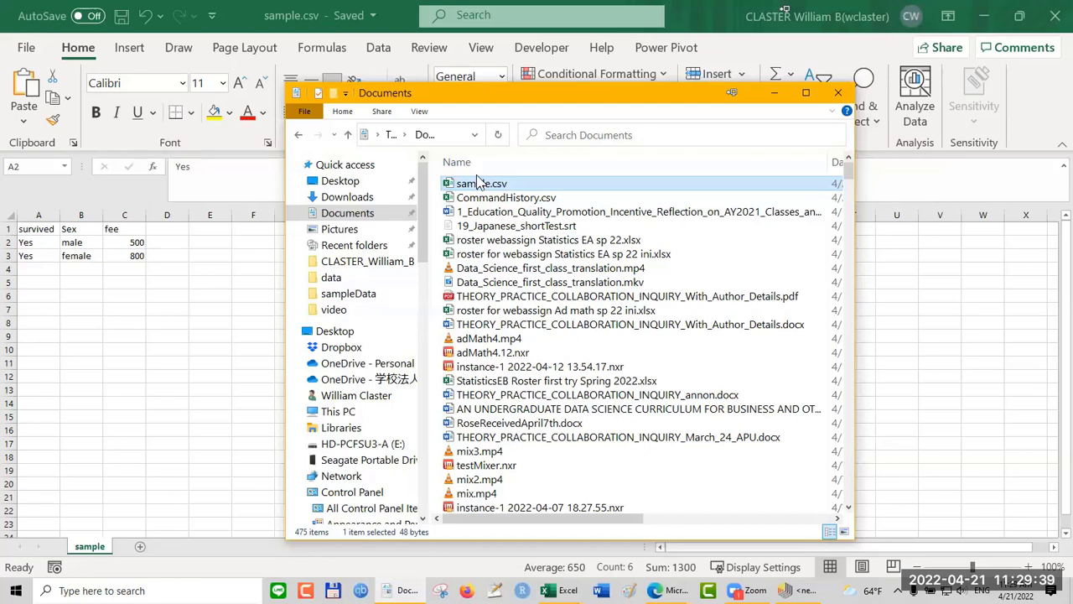
Step: Return to Excel and save the table in Documents as sample in Excel Workbook (*.xlsx) format
click(71, 301)
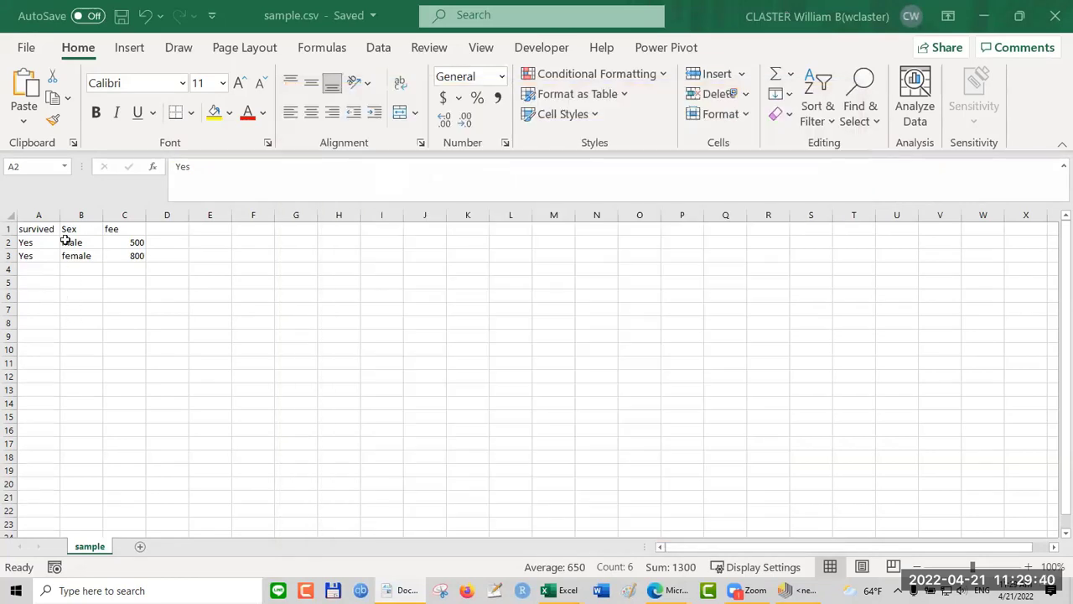
click(26, 48)
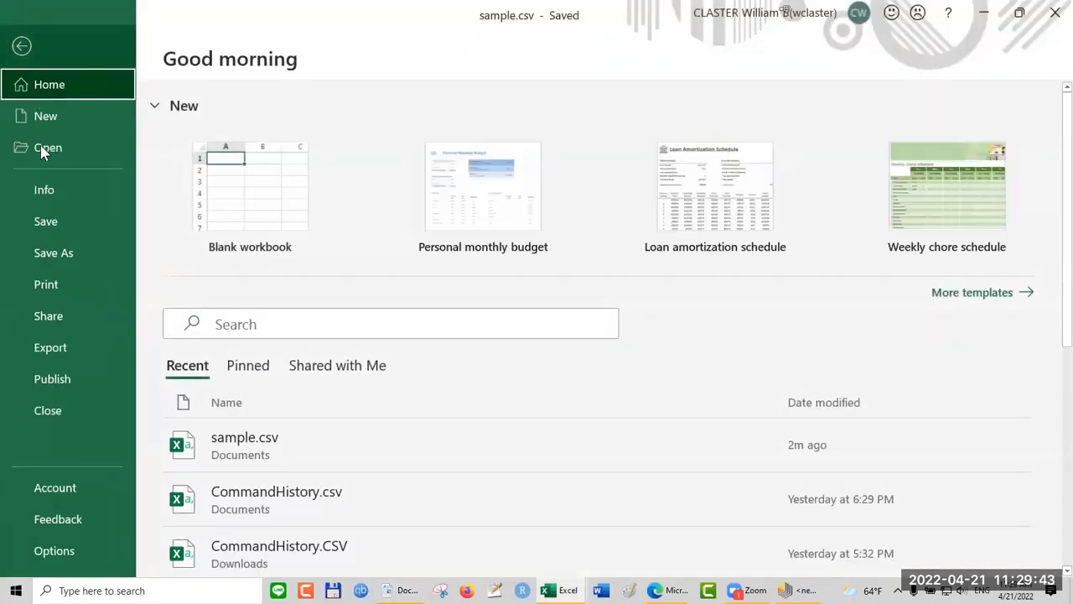
click(55, 257)
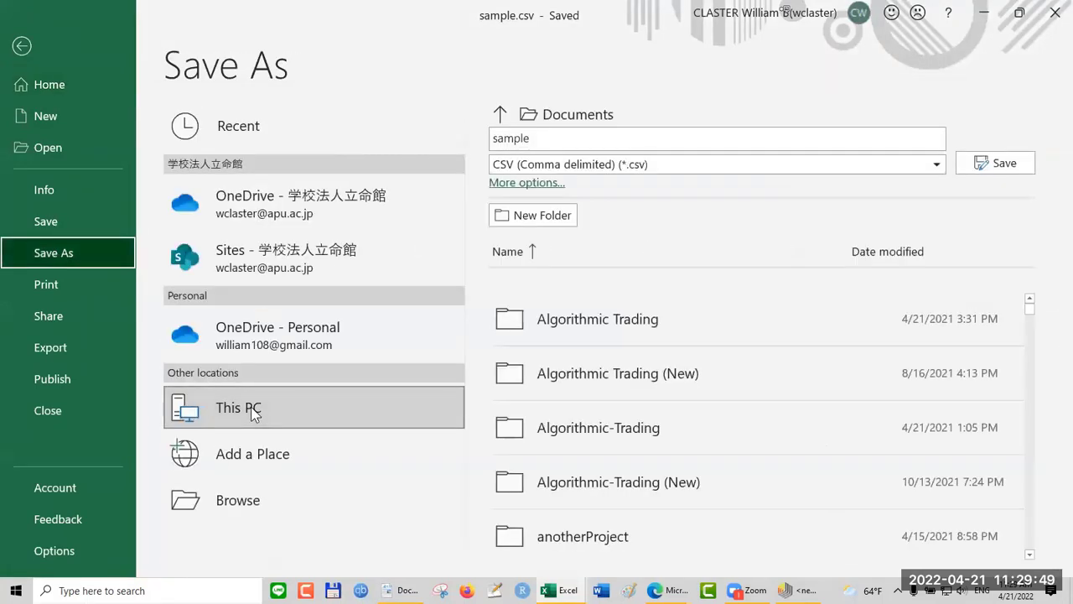
click(592, 165)
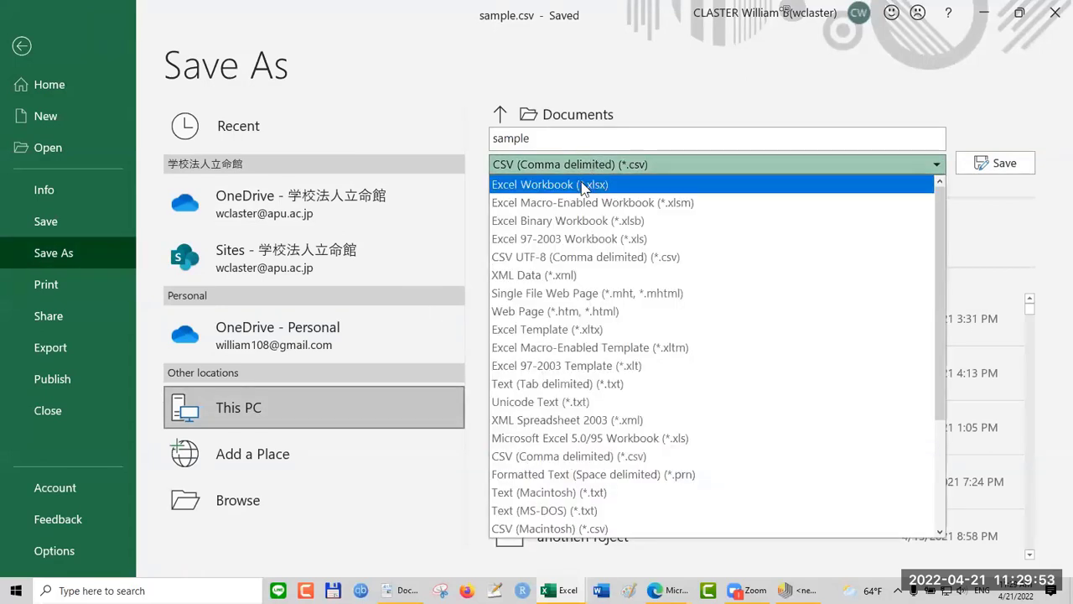
key(Escape)
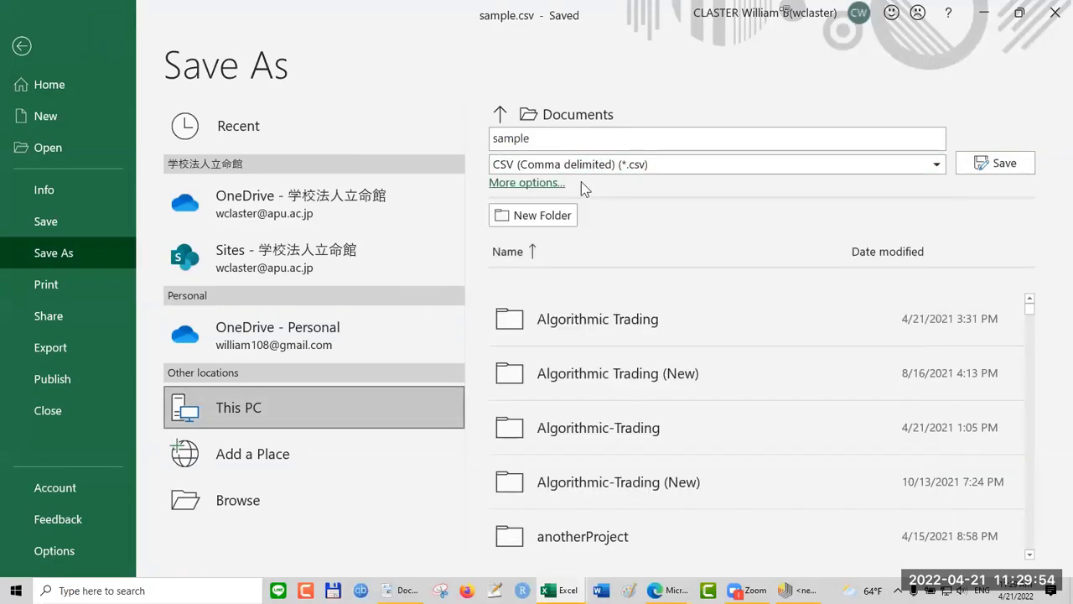
click(1001, 165)
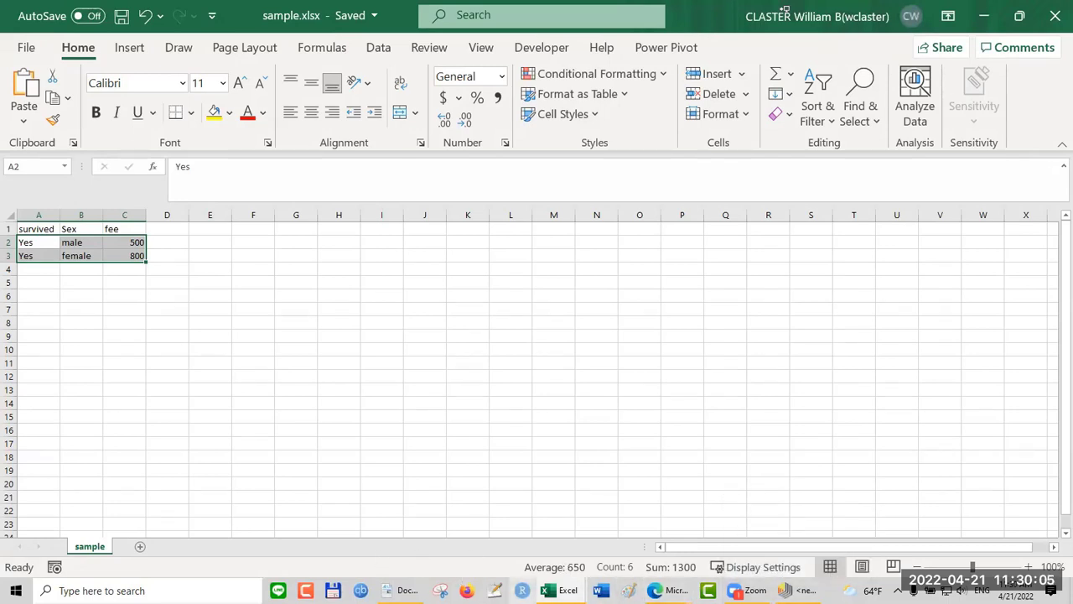
Step: Switch to the Documents folder in File Explorer and select sample.xlsx
click(411, 580)
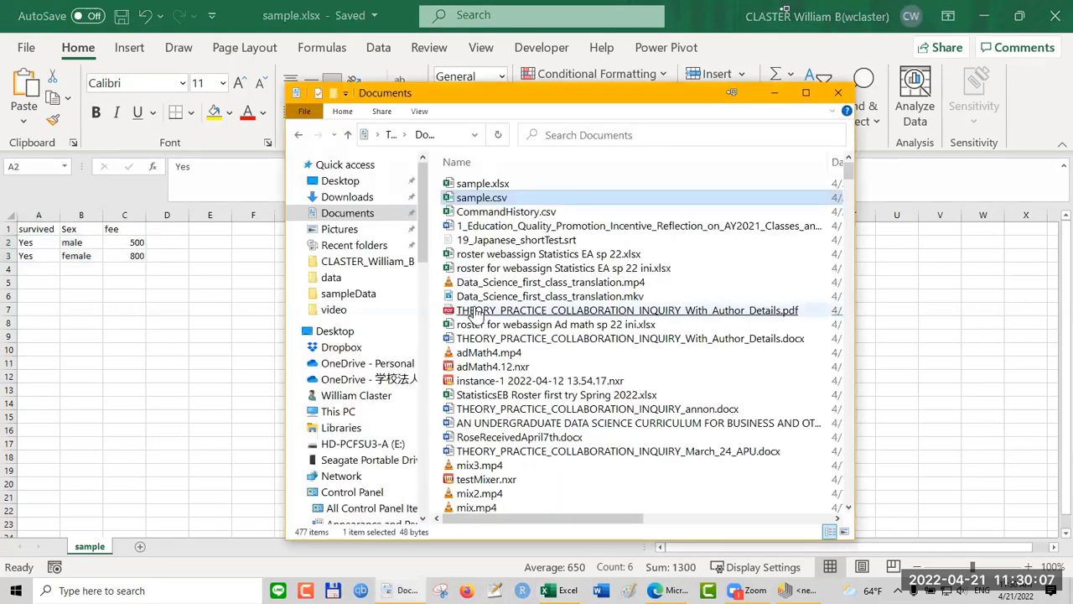
click(503, 191)
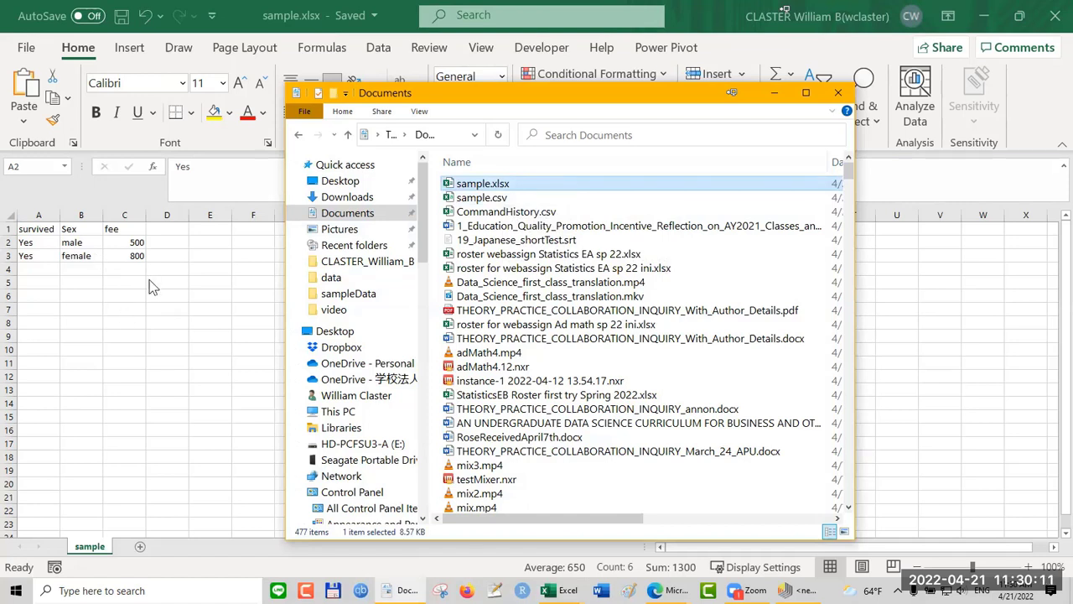
Step: Open sample.csv from the Documents folder in Notepad again, review its plain text, and close the file
click(530, 199)
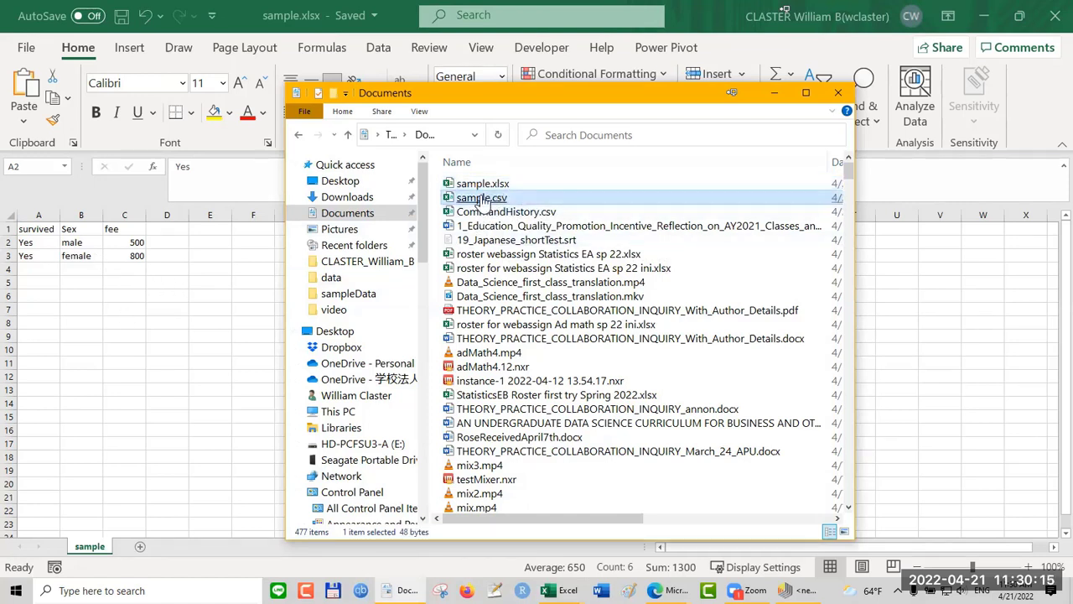
right_click(485, 201)
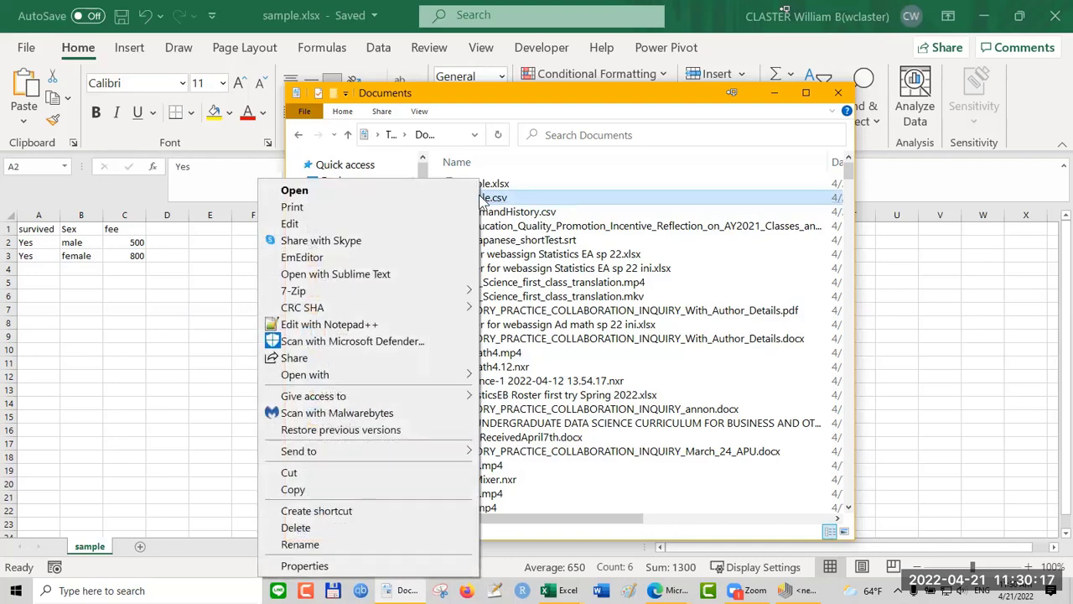
mouse_move(400, 370)
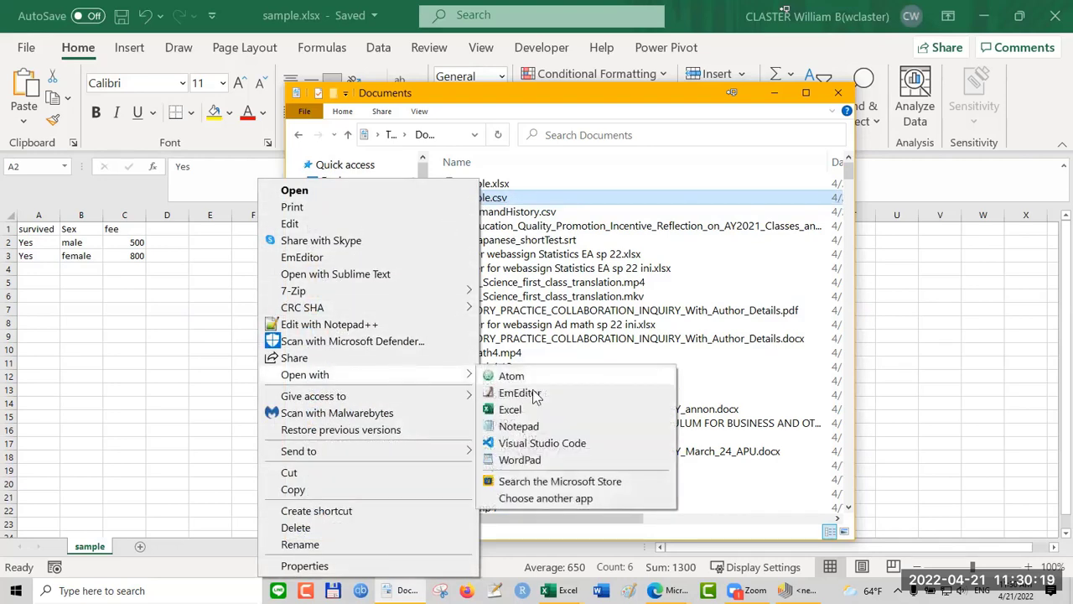
click(536, 425)
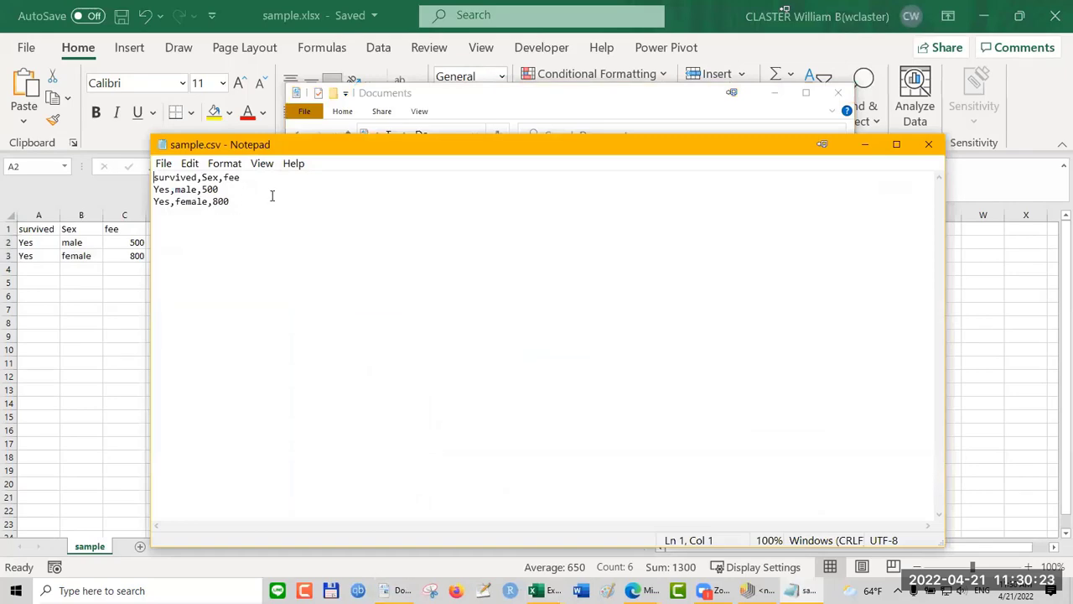
click(928, 145)
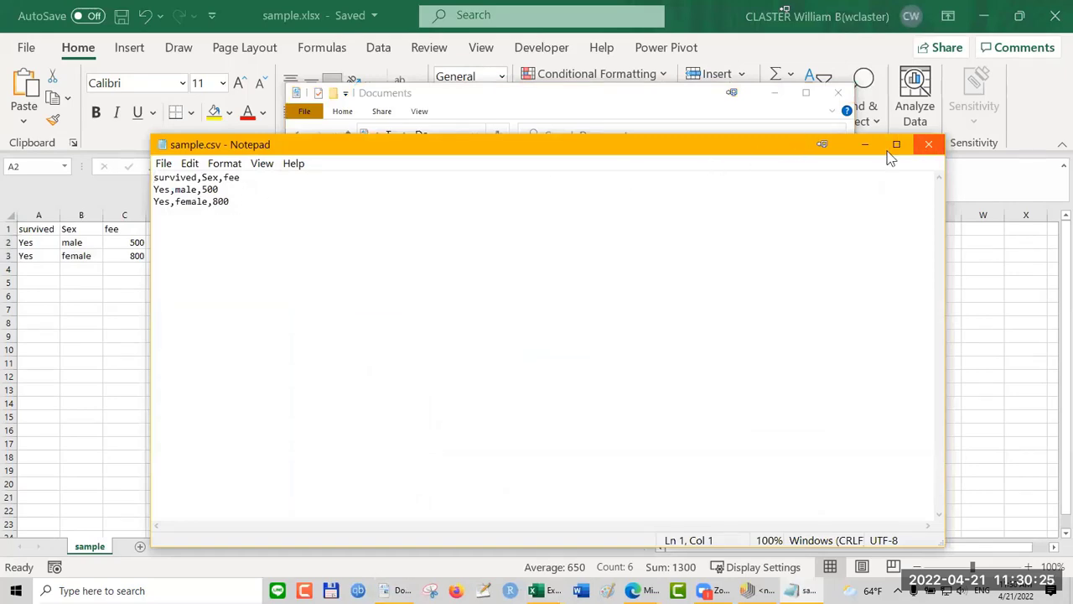
Step: Open sample.xlsx from the Documents folder in Notepad, examine how its contents appear as text, and close the file
click(476, 185)
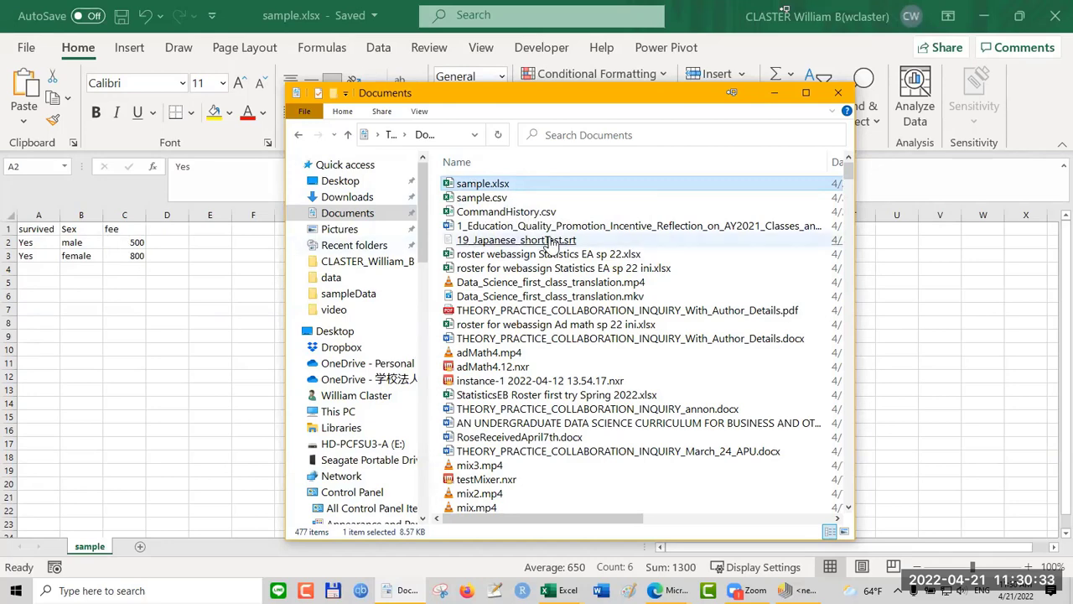
click(481, 198)
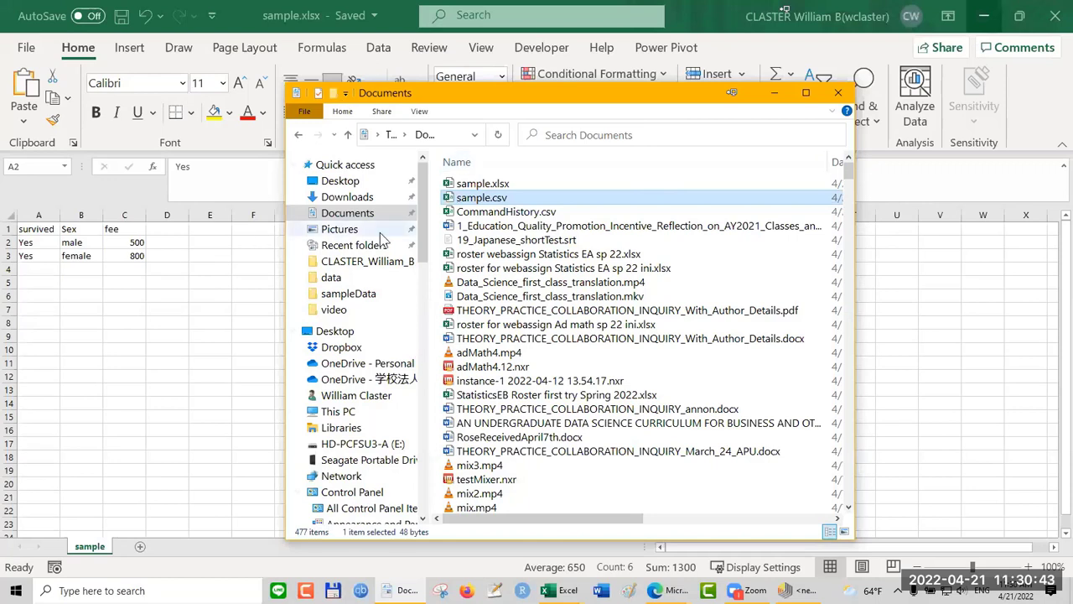
click(473, 185)
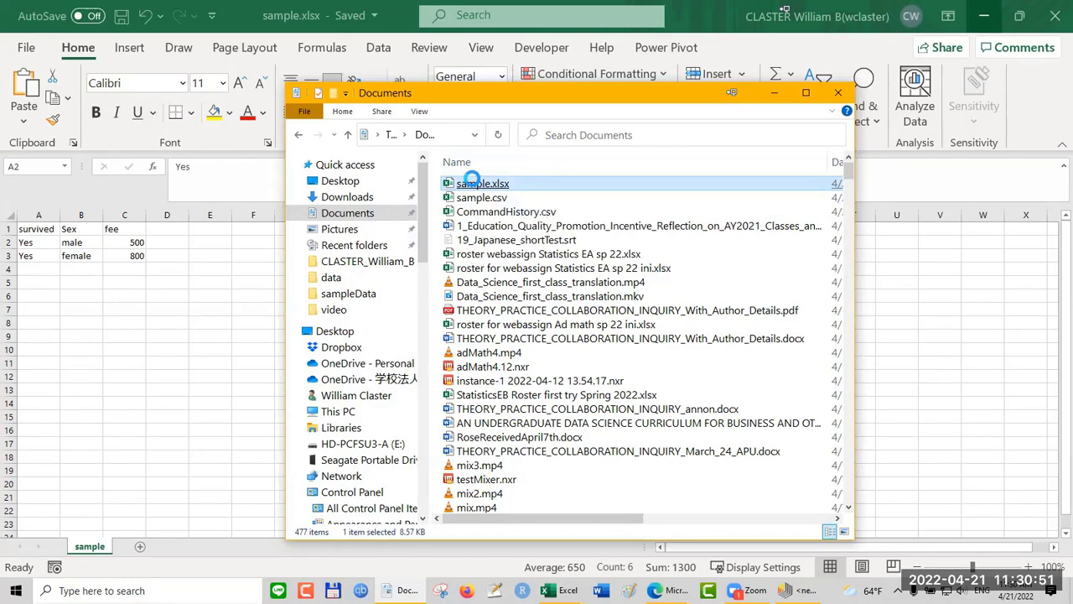
right_click(475, 185)
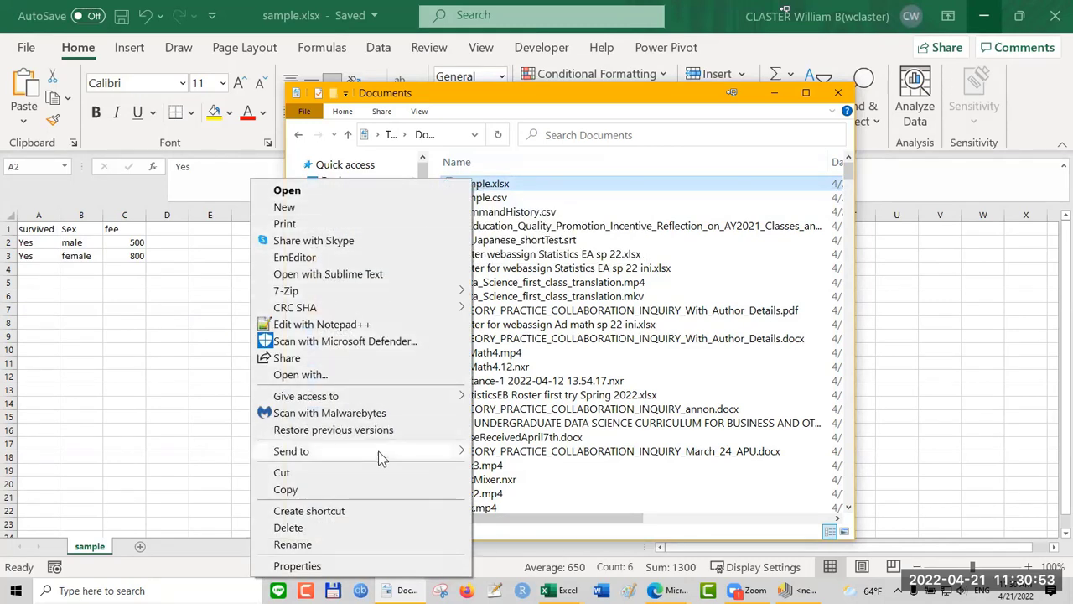
click(380, 375)
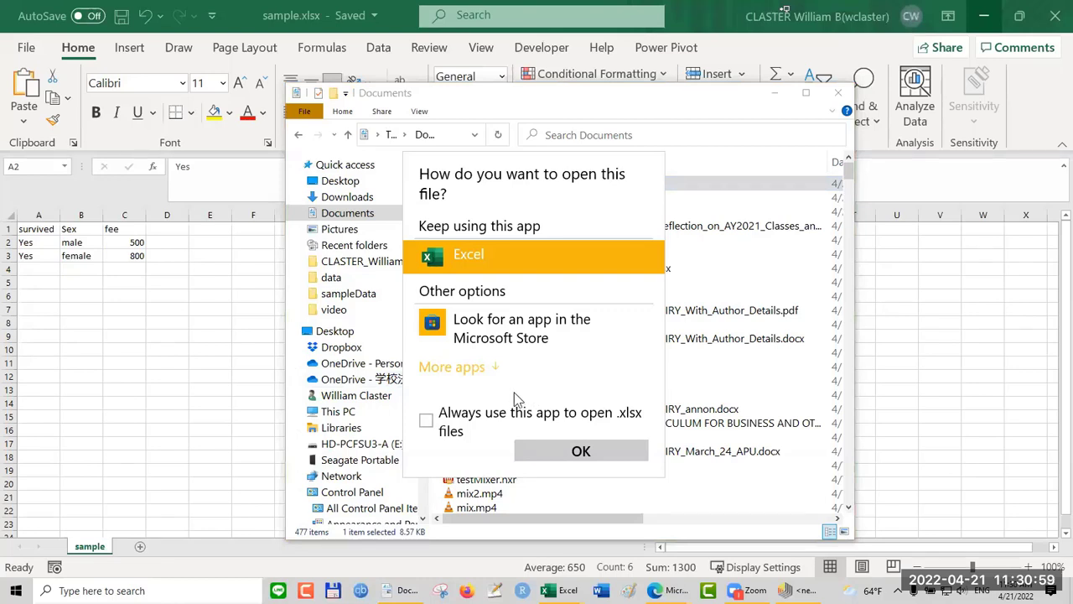
click(472, 367)
scroll(492, 377, down, 2)
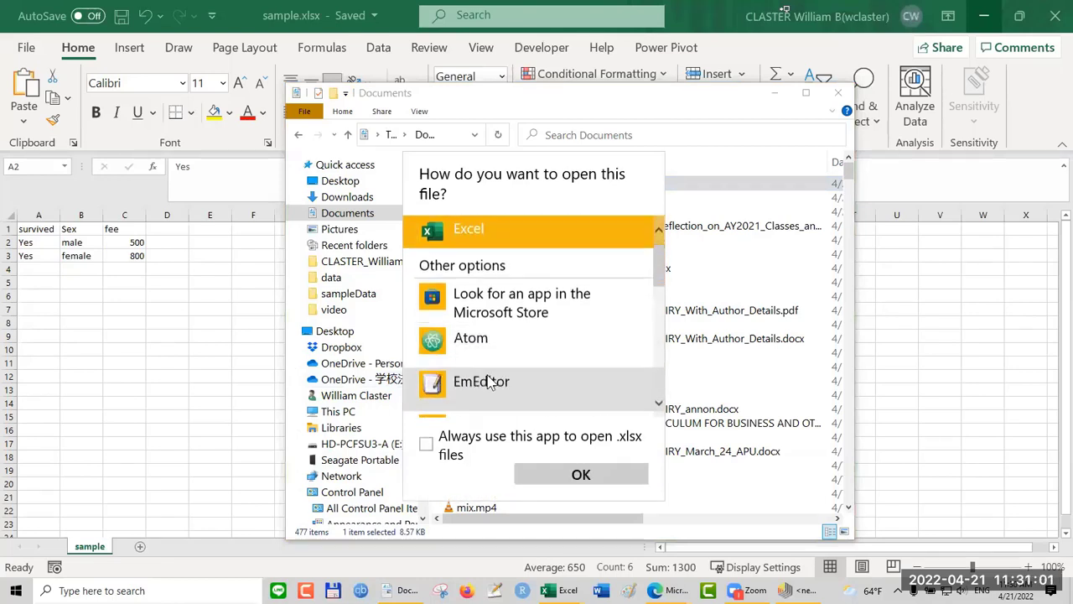
scroll(491, 379, down, 2)
click(487, 335)
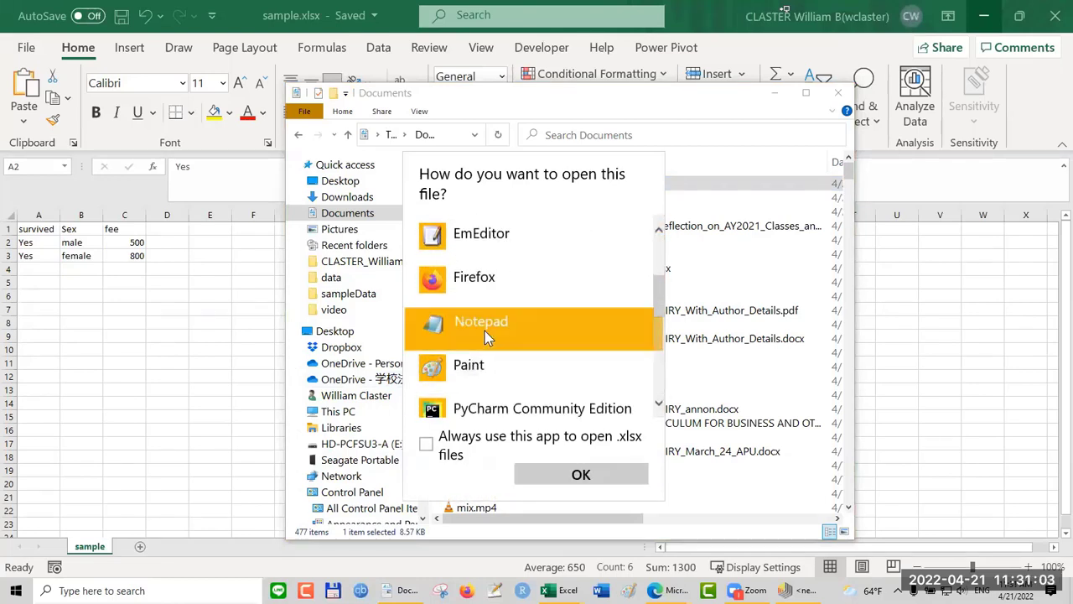
click(581, 476)
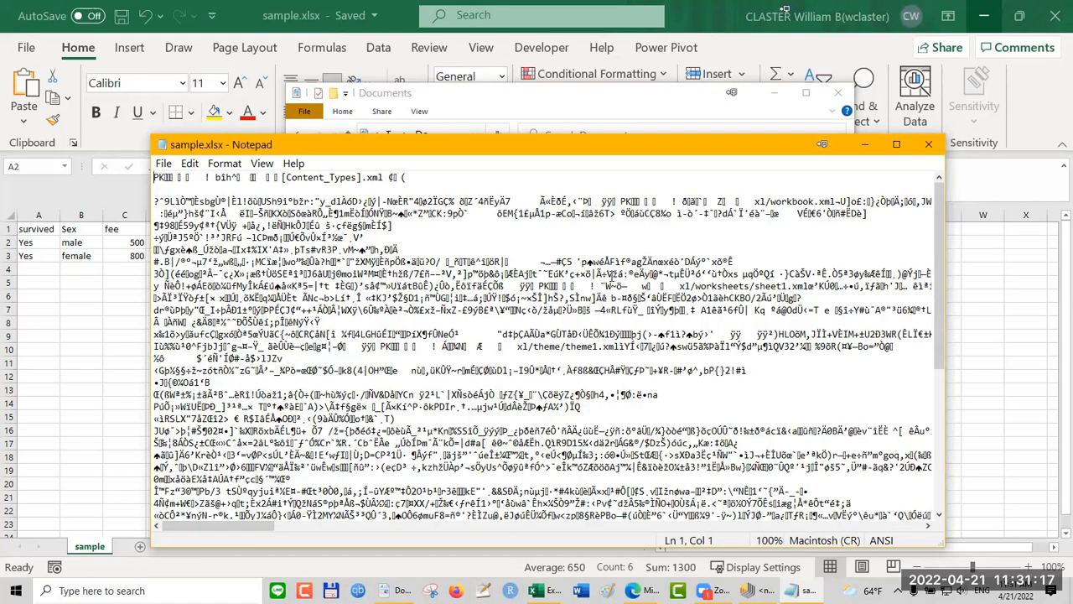
click(935, 146)
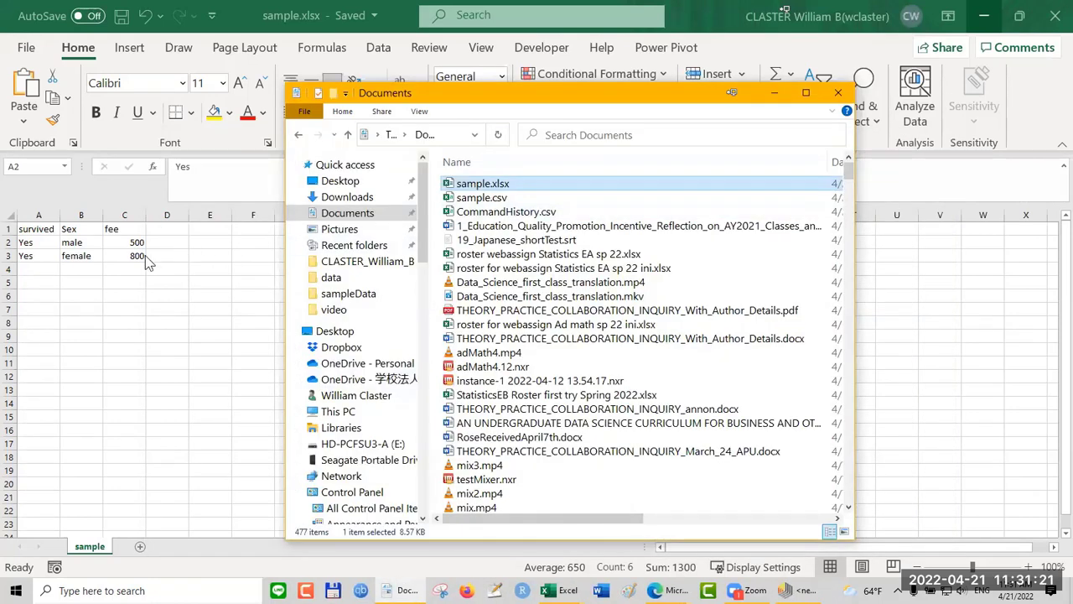
Step: Open sample.csv in Notepad for comparison with the workbook file and look through the formatting, view and help commands Notepad offers
click(474, 201)
right_click(471, 200)
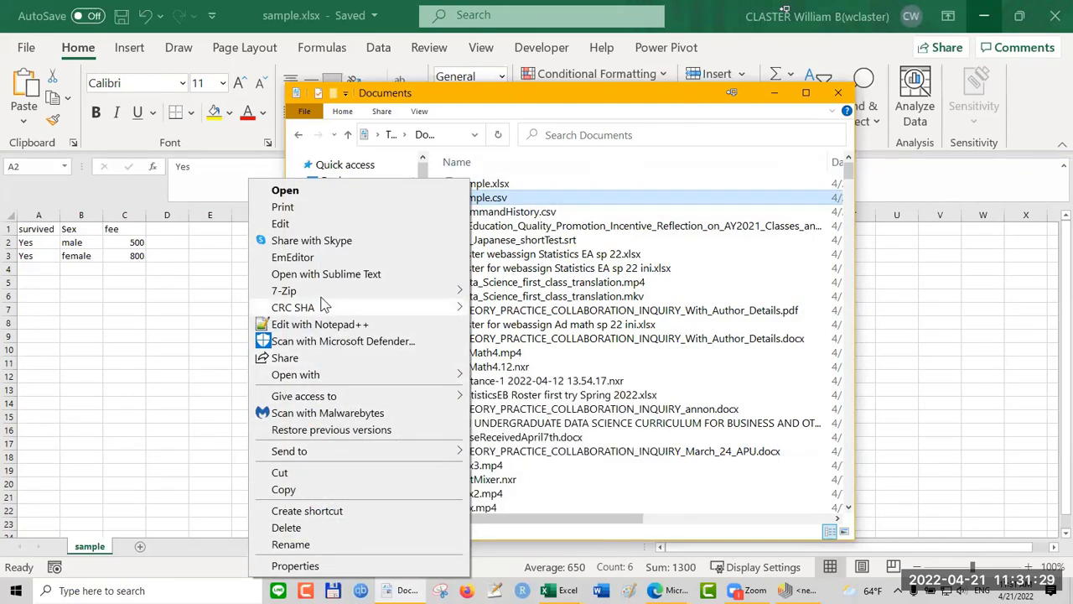
mouse_move(317, 383)
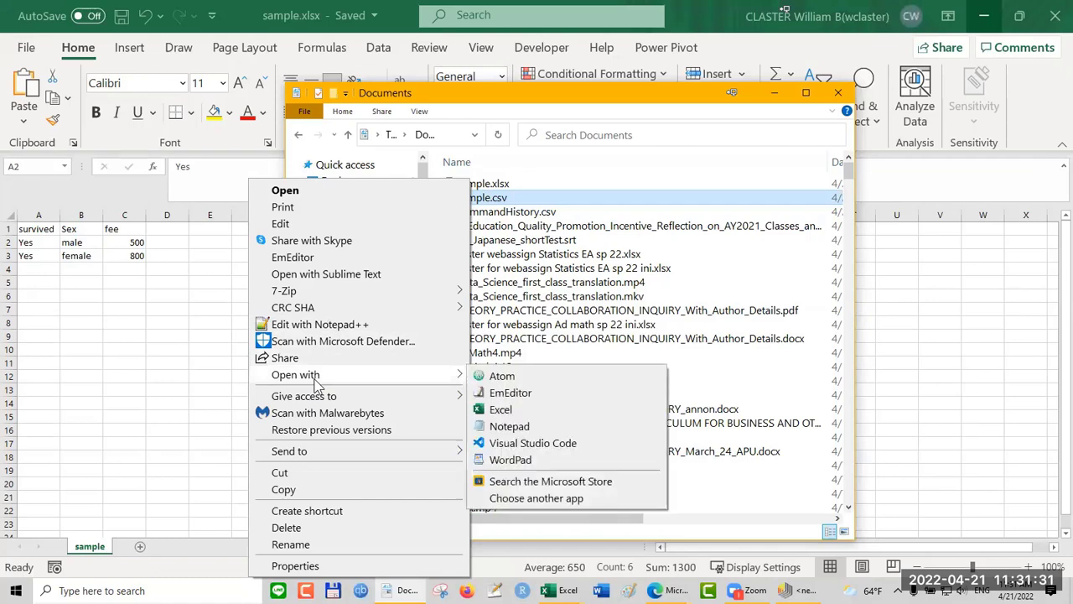
click(505, 426)
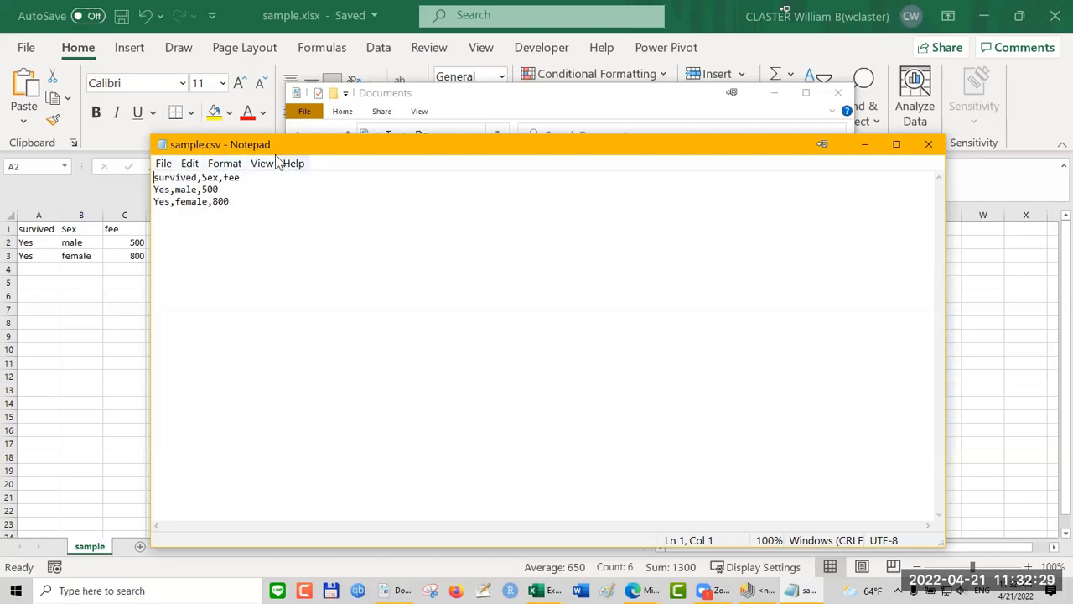
click(228, 165)
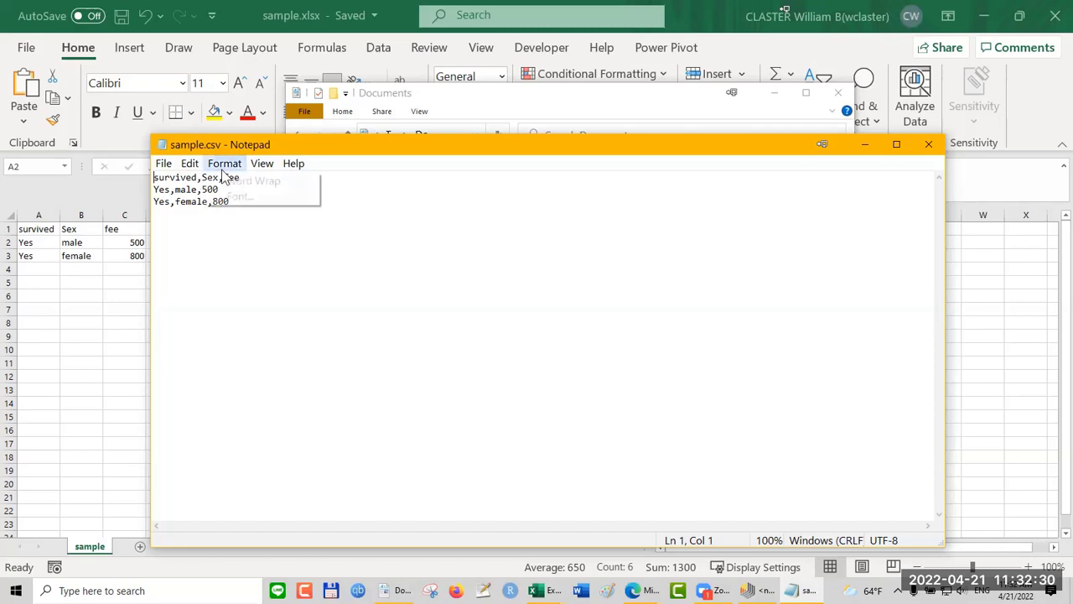
click(191, 166)
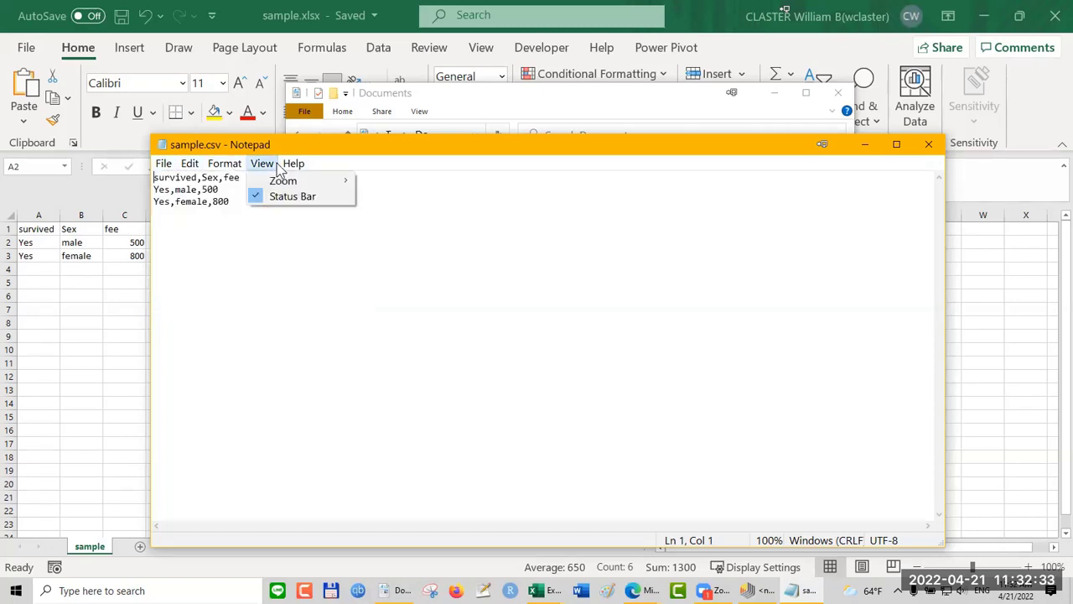
mouse_move(299, 166)
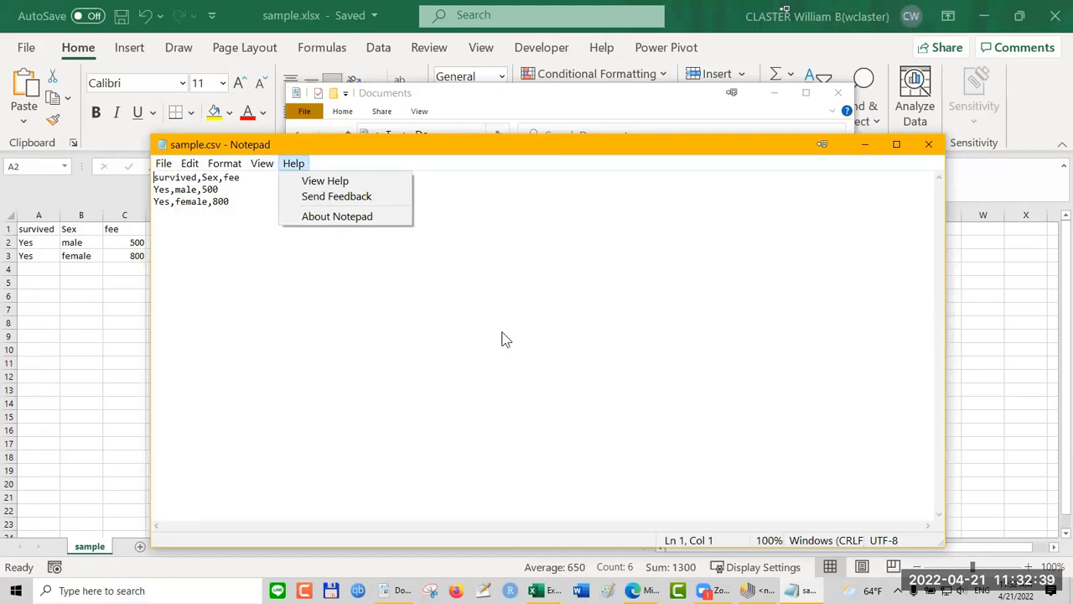
Step: Search Windows for the text editors Visual Studio Code and Atom
click(117, 590)
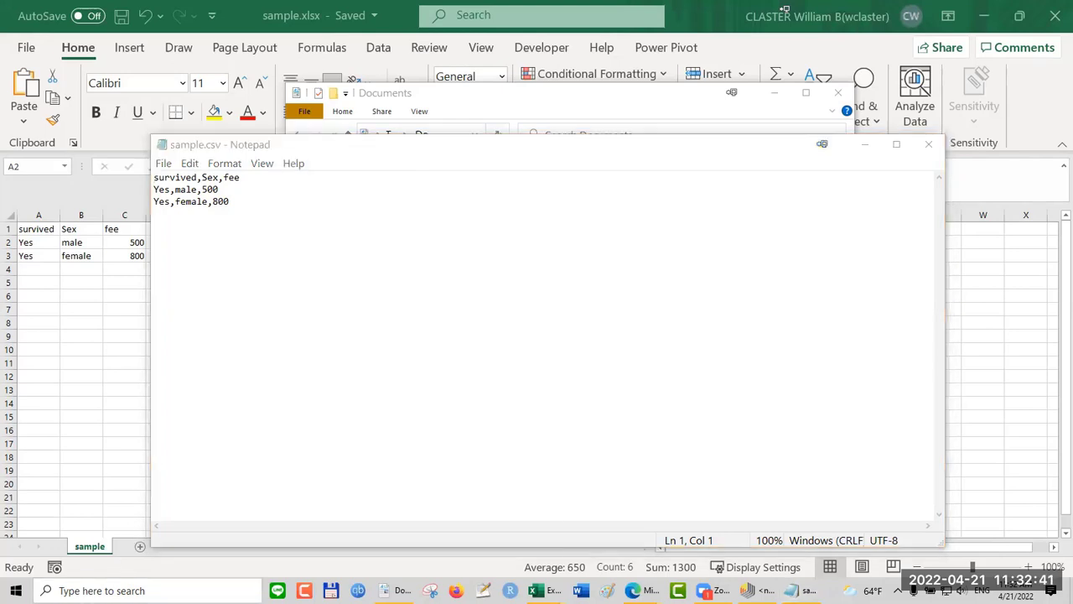
text(v)
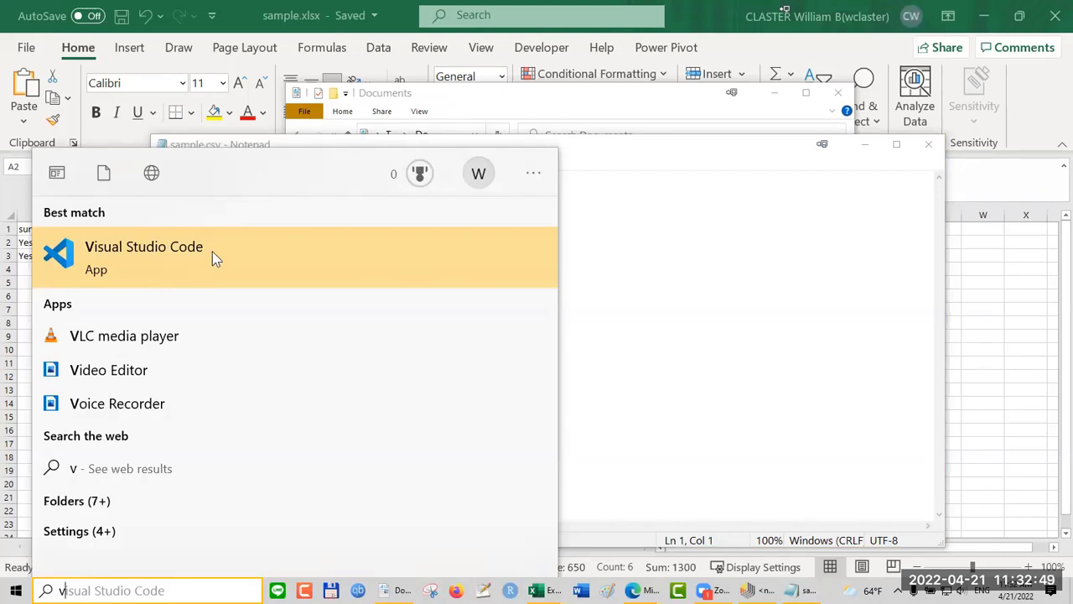
key(ctrl+a)
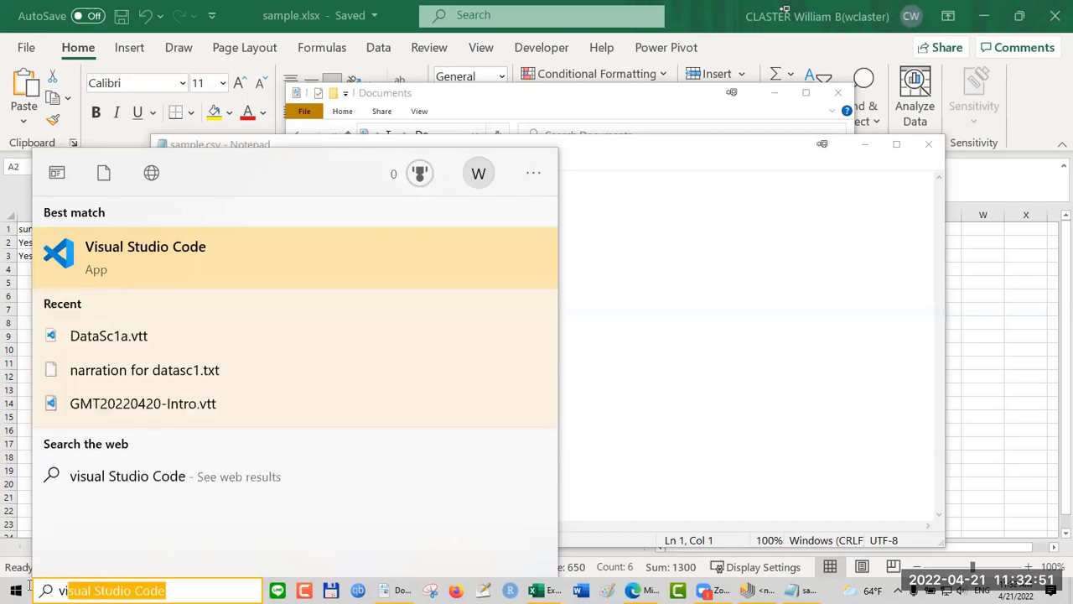
text(at)
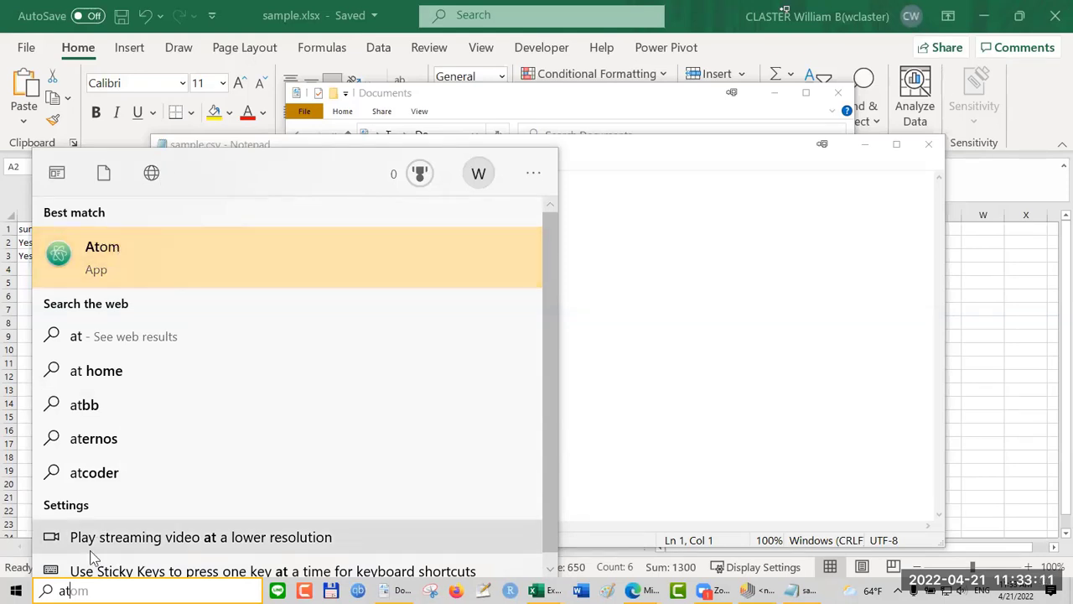
Step: Look up the text editors Atom, Visual Studio Code and Notepad in the Windows search, then dismiss it
text(om)
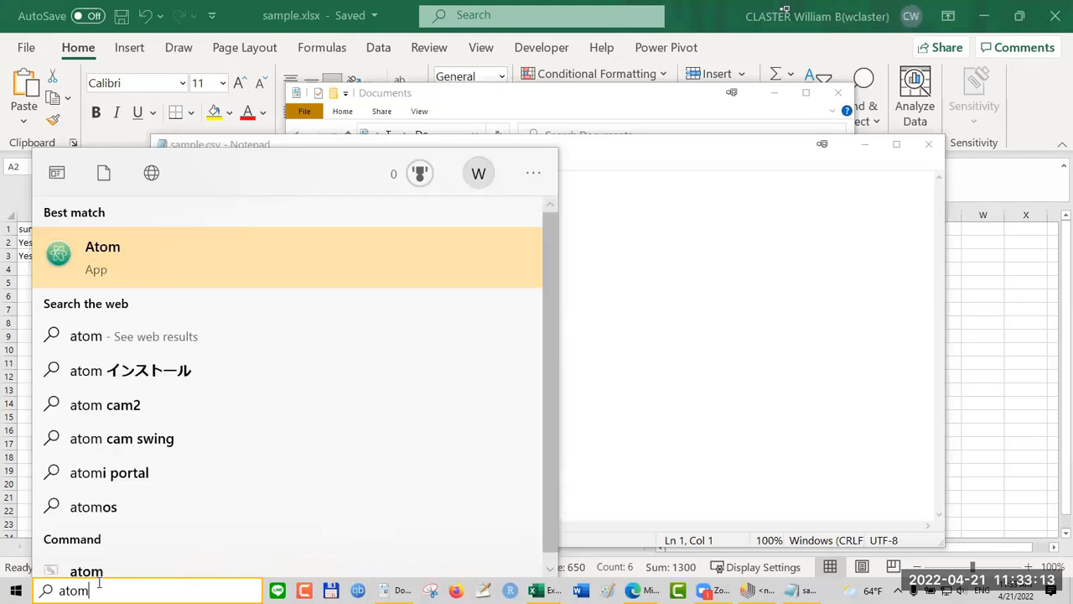
key(BackSpace)
key(BackSpace)
key(BackSpace)
key(BackSpace)
text(v)
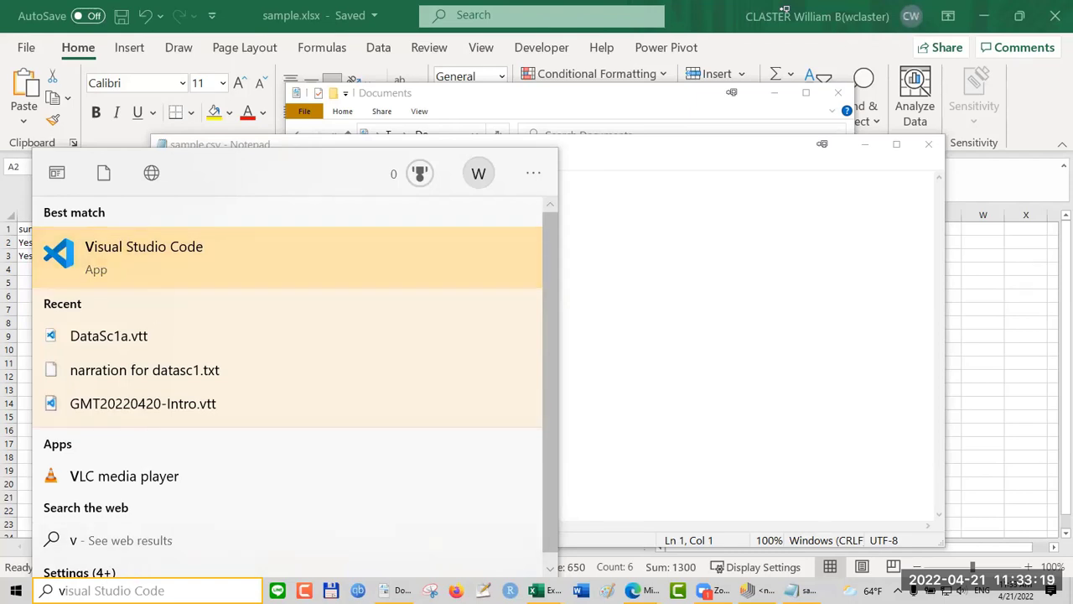
click(66, 590)
text(note)
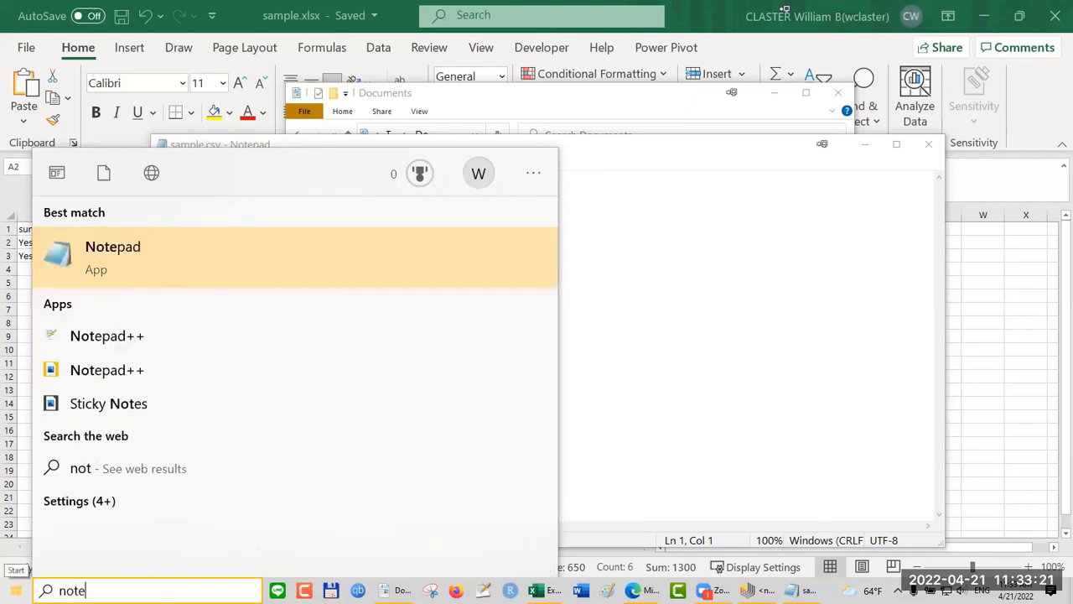
text(padd)
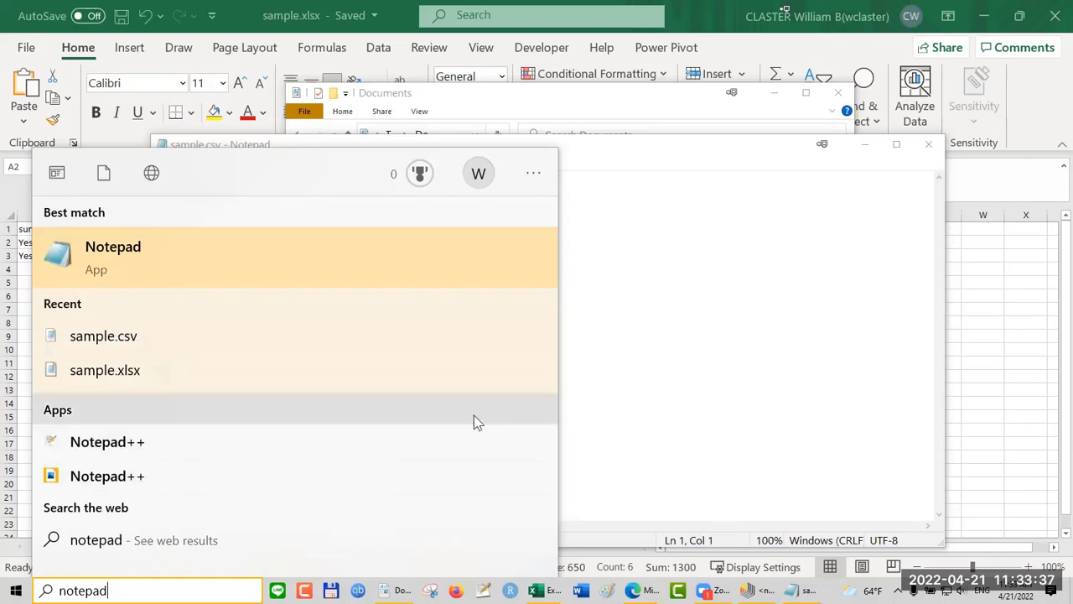
click(758, 374)
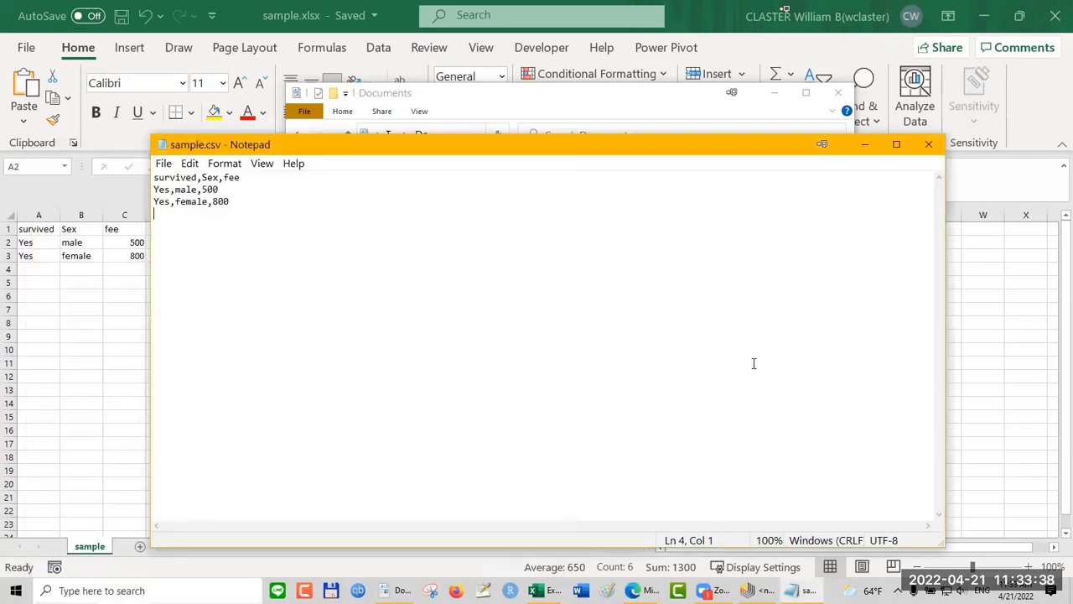
Step: Close the windows of sample.csv, the Documents folder, sample.xlsx and PERSONAL(AutoRecovered).xlsb
click(926, 142)
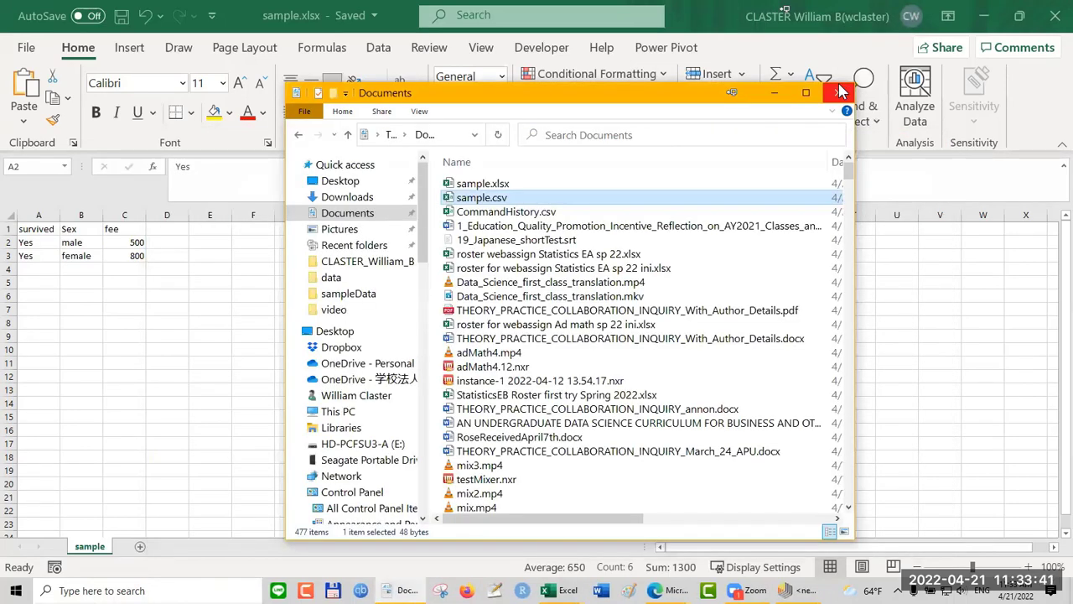
click(841, 91)
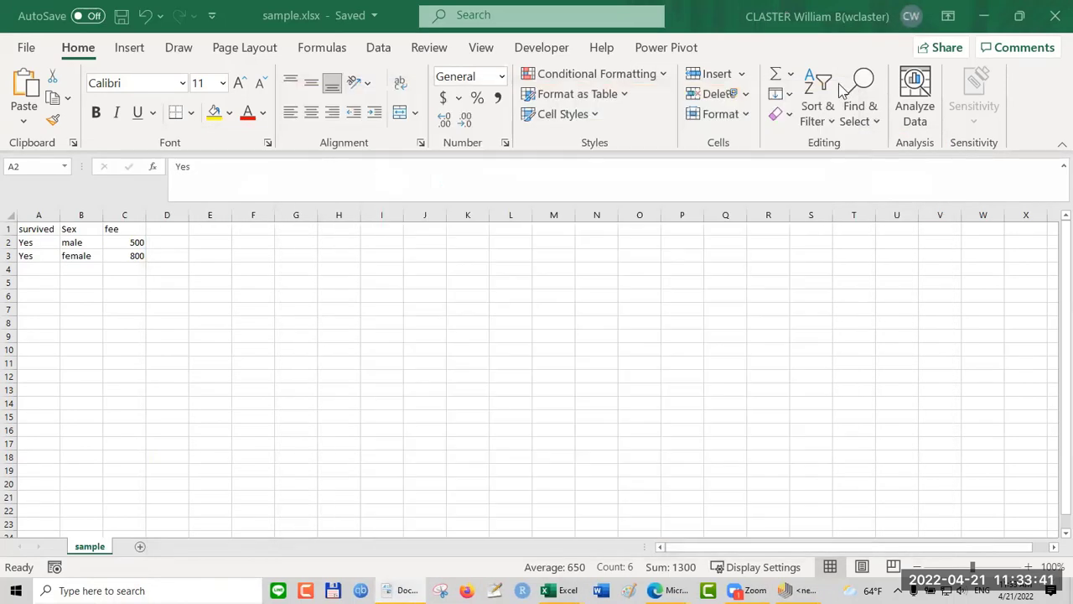
click(1051, 14)
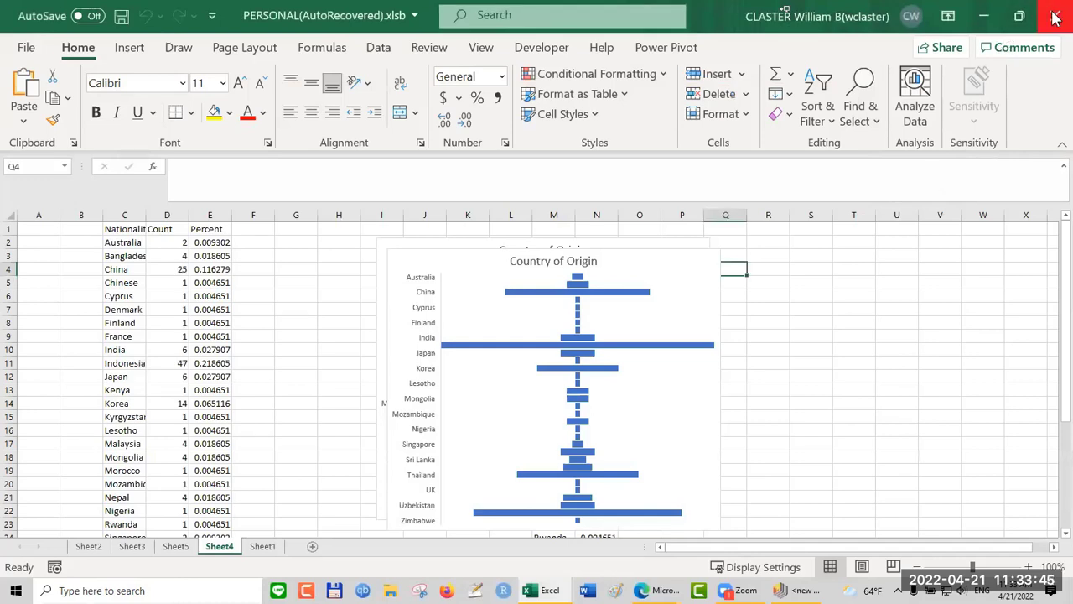
click(1055, 17)
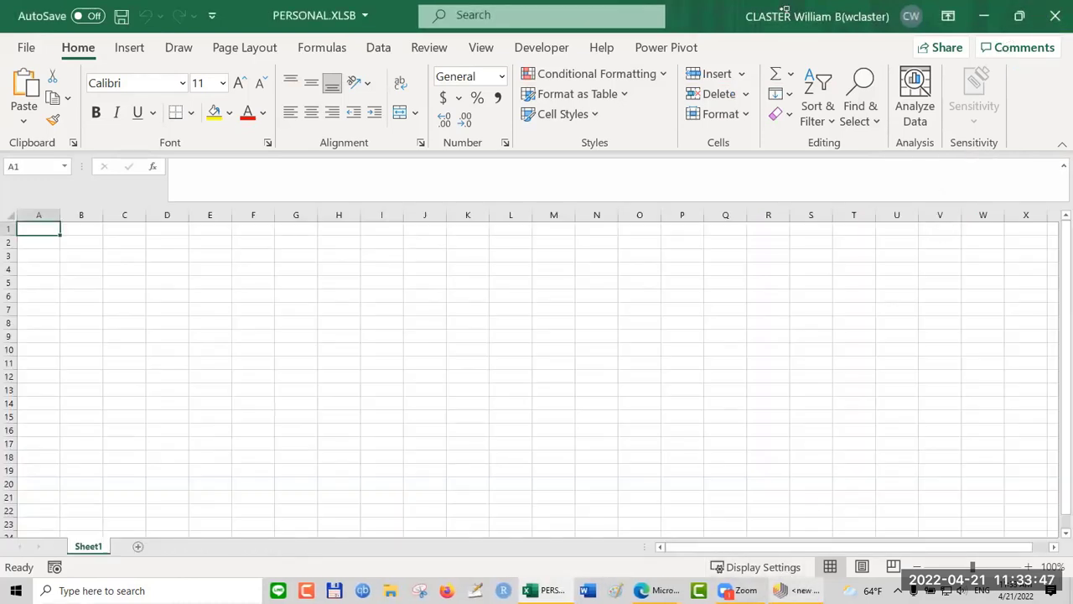
Step: Switch to the Microsoft Edge window with the YouTube video "RapidMiner and Weka 1" and resume it in full screen
mouse_move(658, 590)
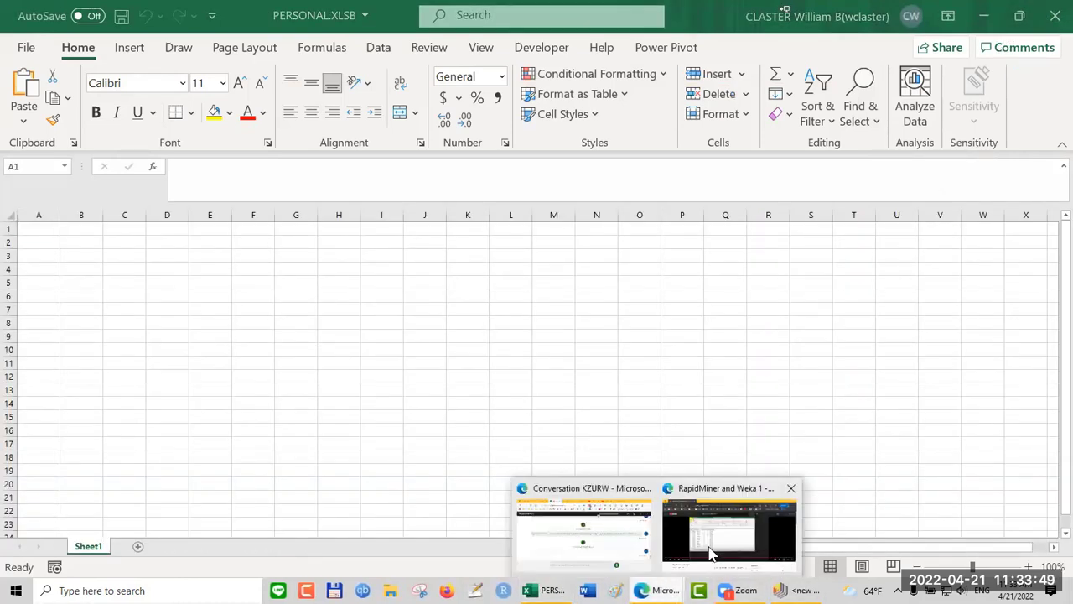
click(709, 549)
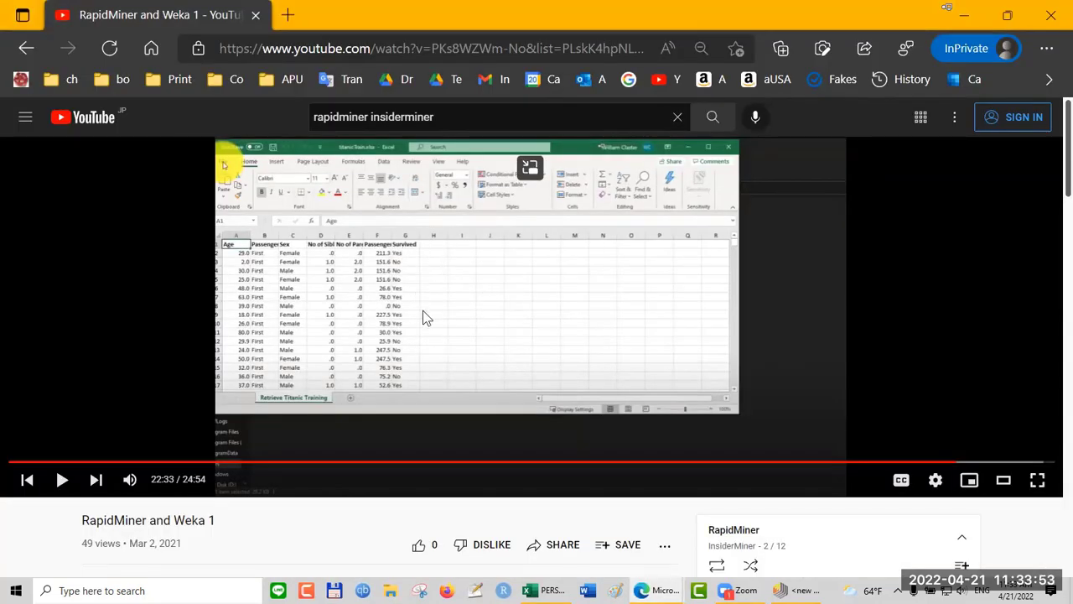
click(62, 479)
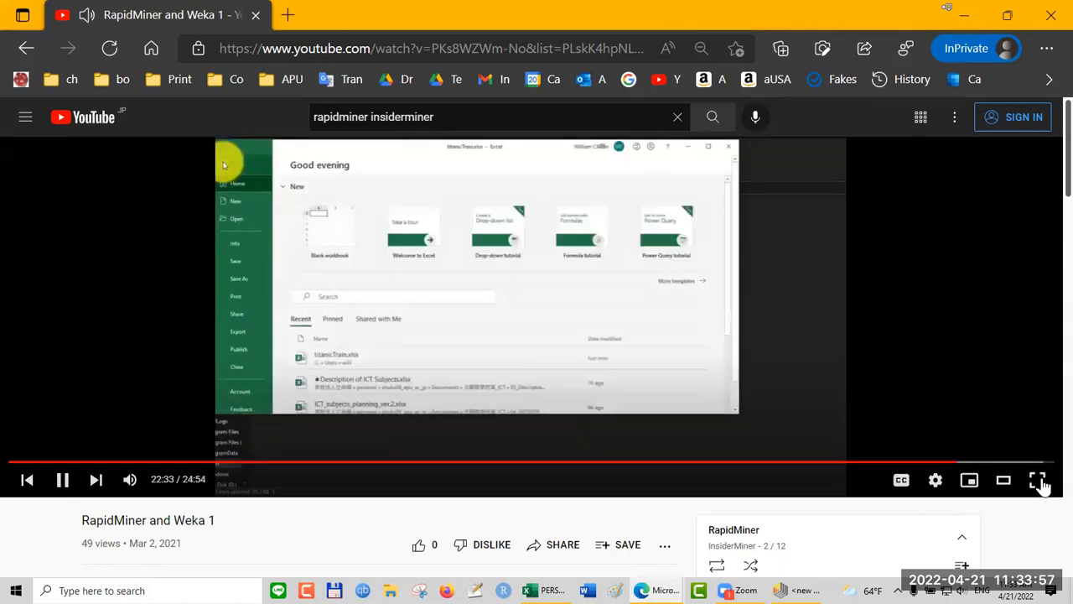
click(1037, 482)
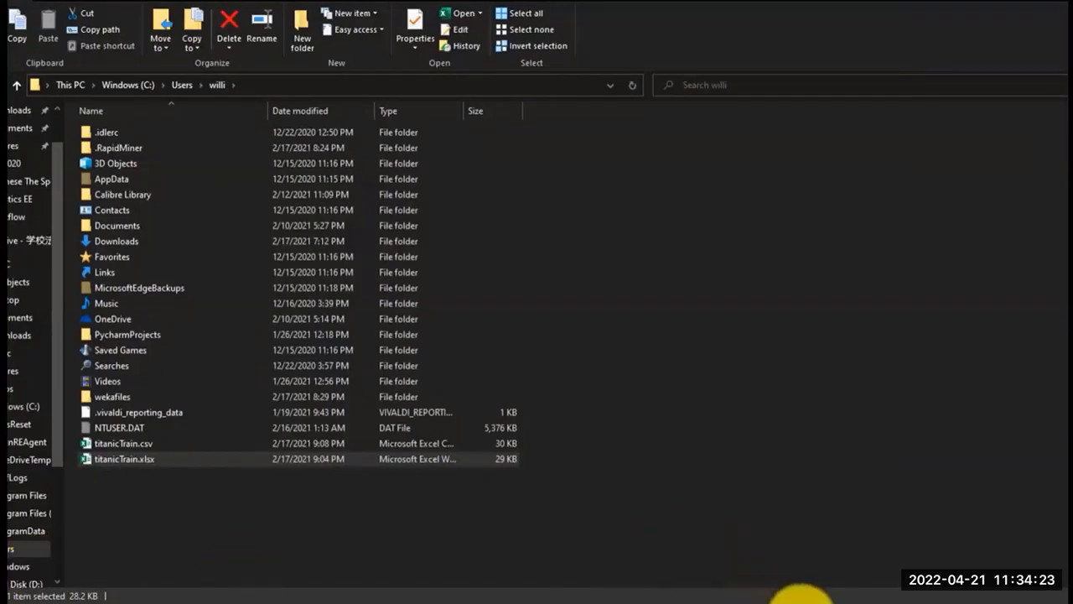
Step: Close the Weka KnowledgeFlow Environment without saving the changes to Untitled1
mouse_move(847, 585)
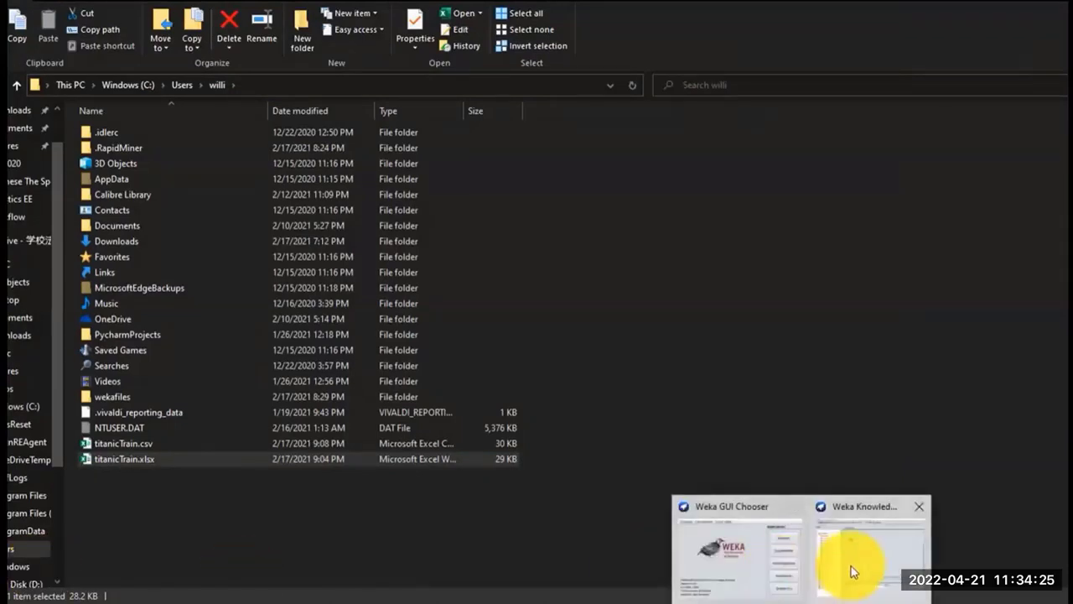
click(845, 570)
click(771, 24)
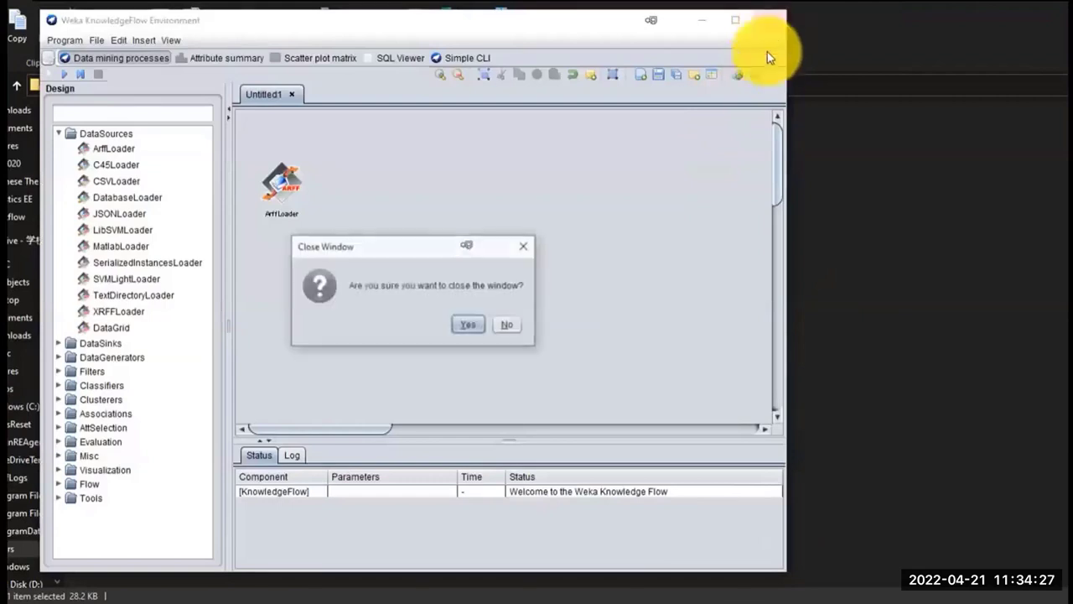
click(466, 325)
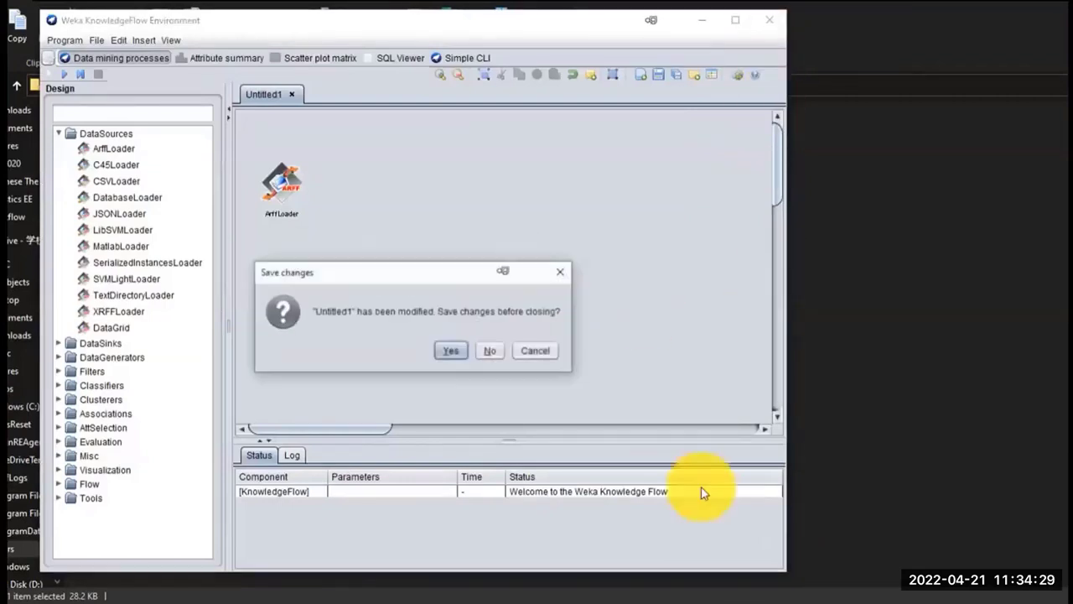
click(489, 350)
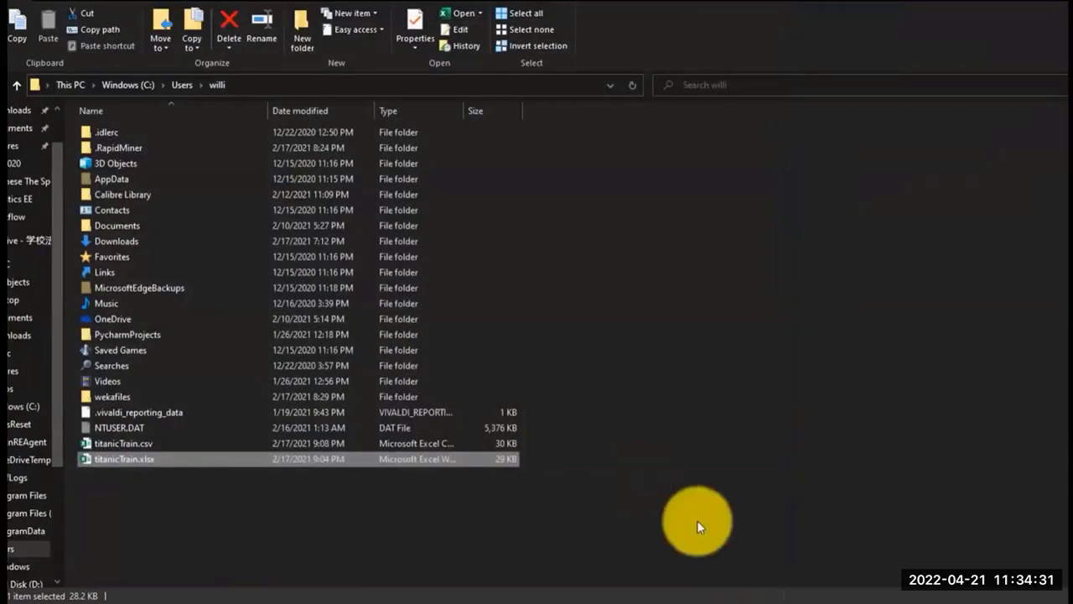
Step: Launch the Weka Explorer, start opening a data file and go up from the documents folder
click(811, 597)
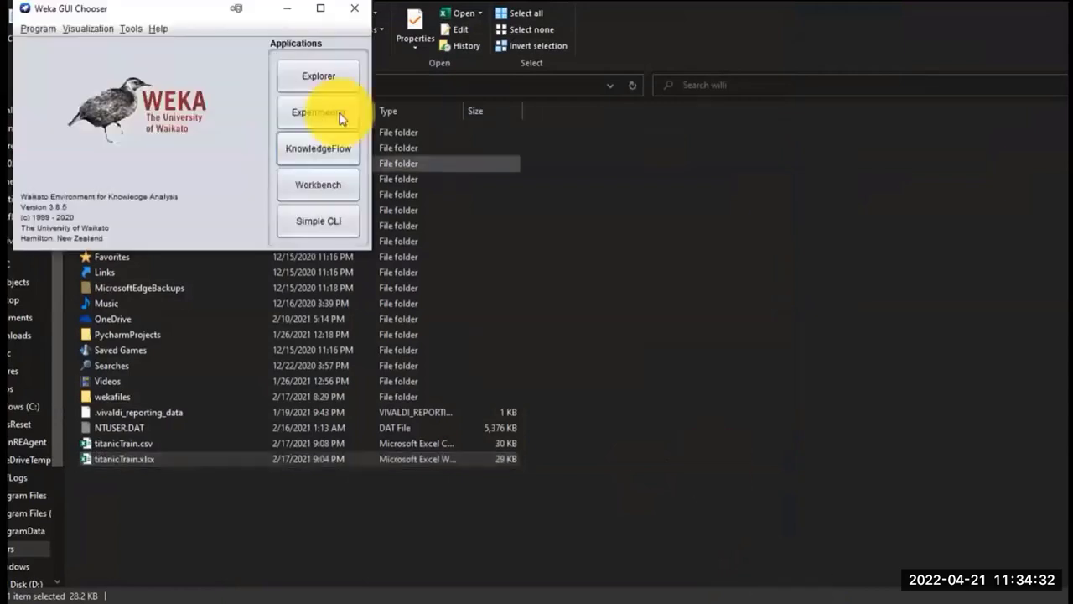
click(310, 79)
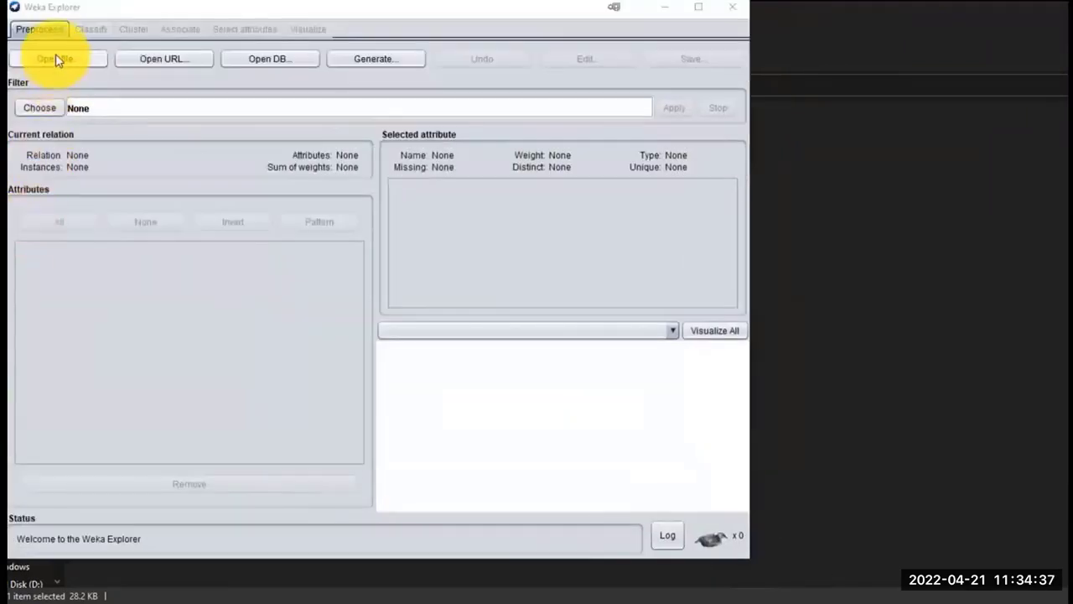
click(55, 61)
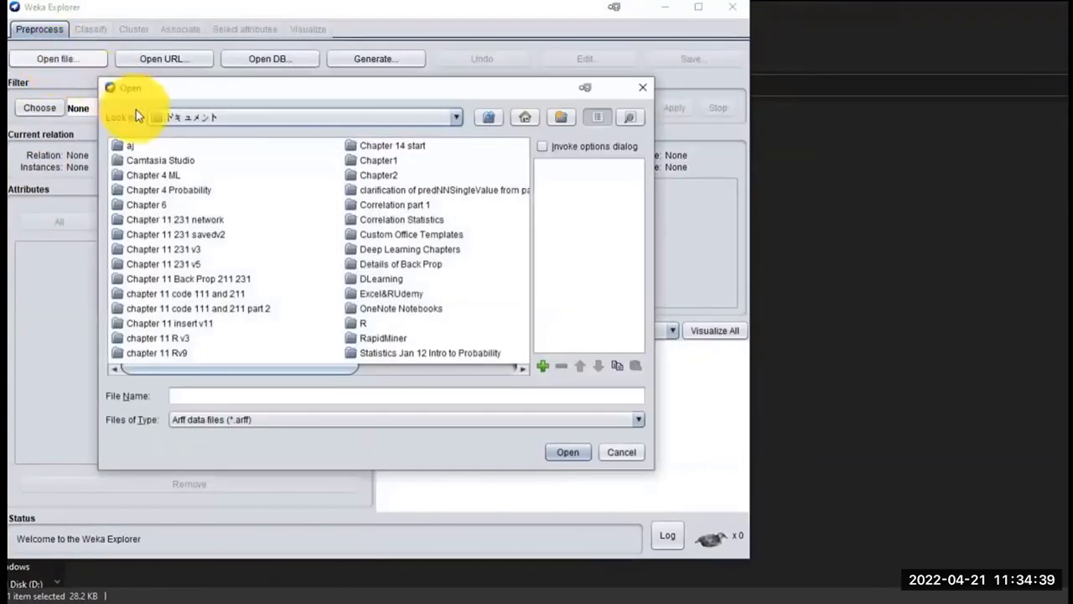
click(493, 119)
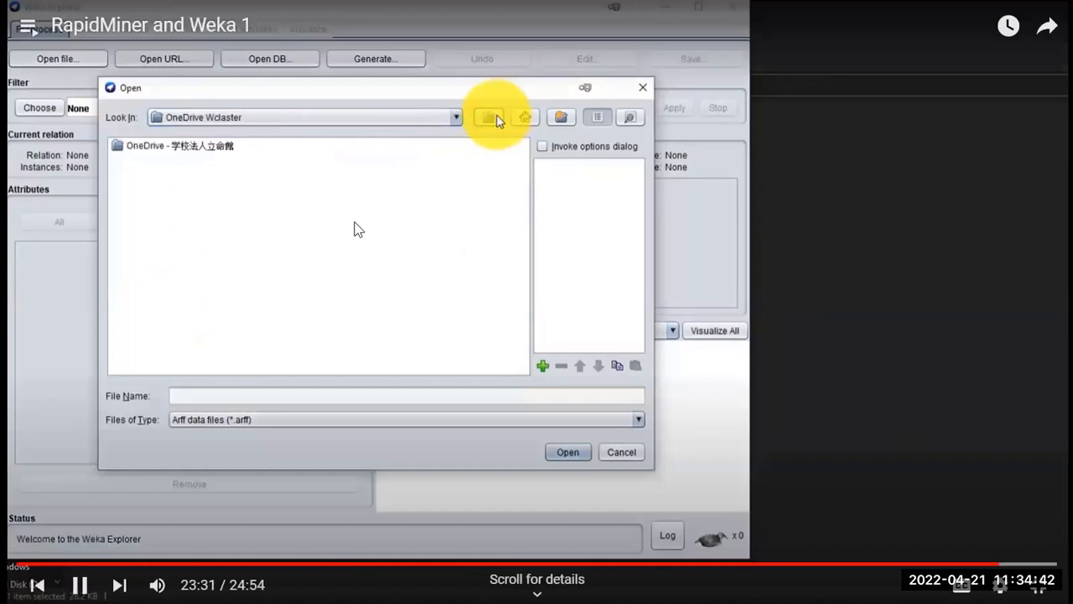
Step: Pause the video and rewind it to the closing of the Weka KnowledgeFlow window at about 23:12
click(354, 229)
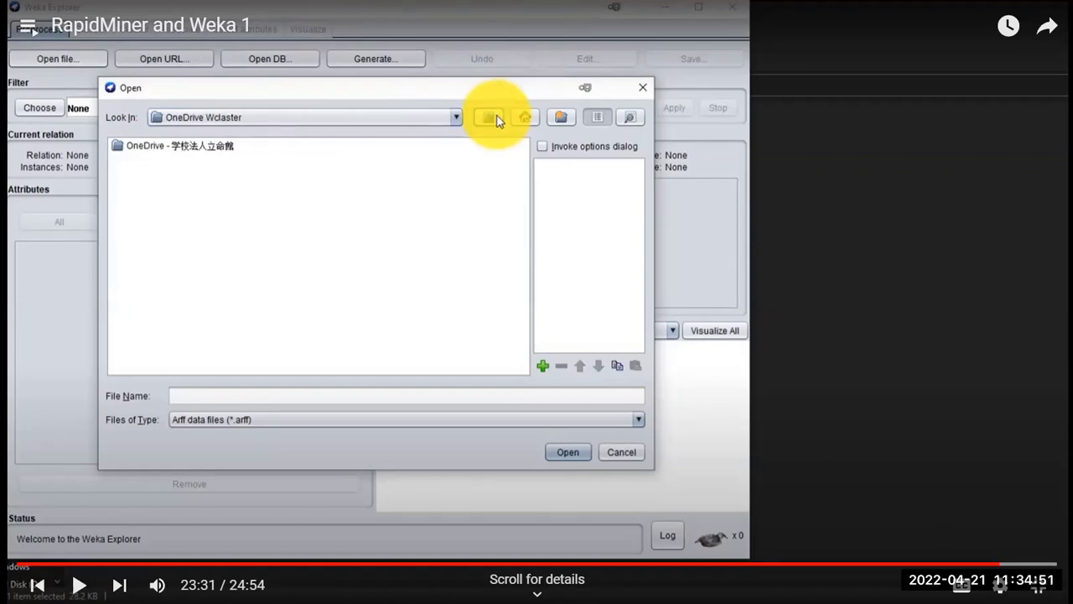
click(974, 567)
click(981, 566)
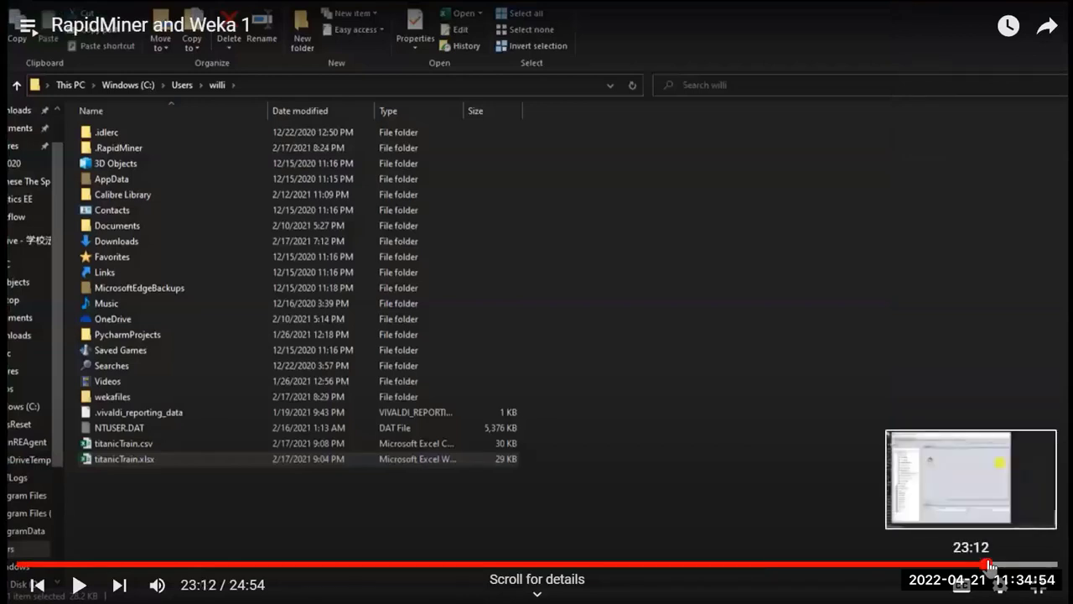
click(986, 566)
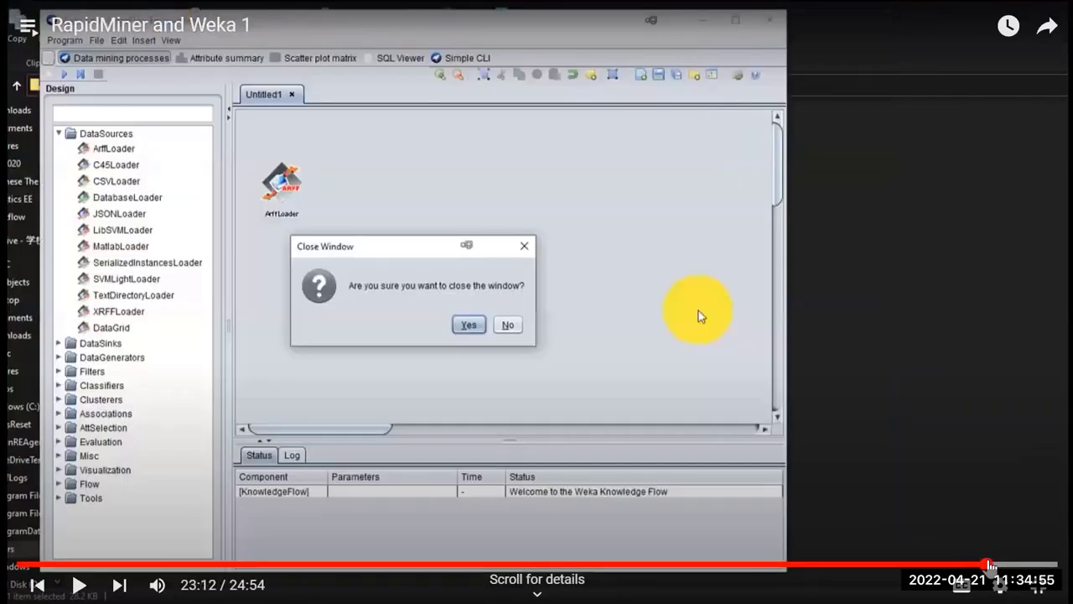
click(998, 564)
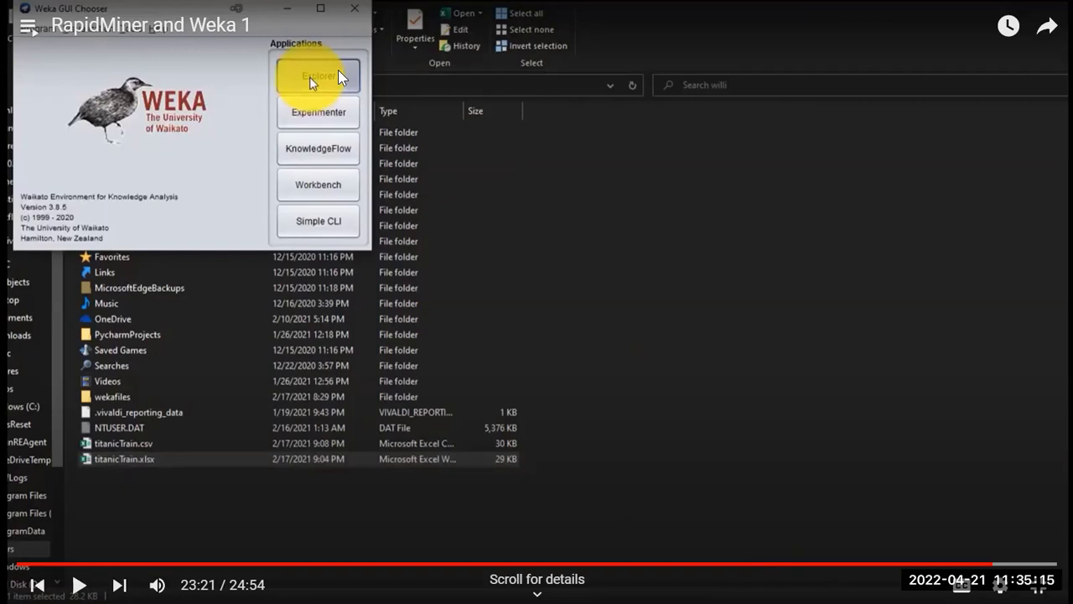
Step: Play the section from launching the Weka Explorer to browsing for a data file in short stretches, pausing in between
click(338, 70)
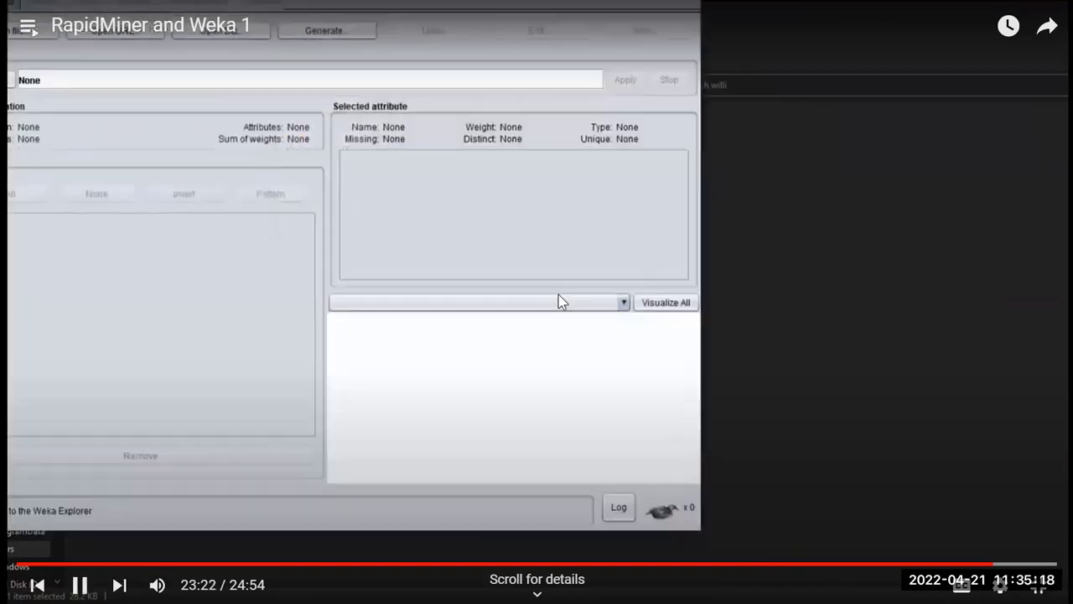
click(503, 278)
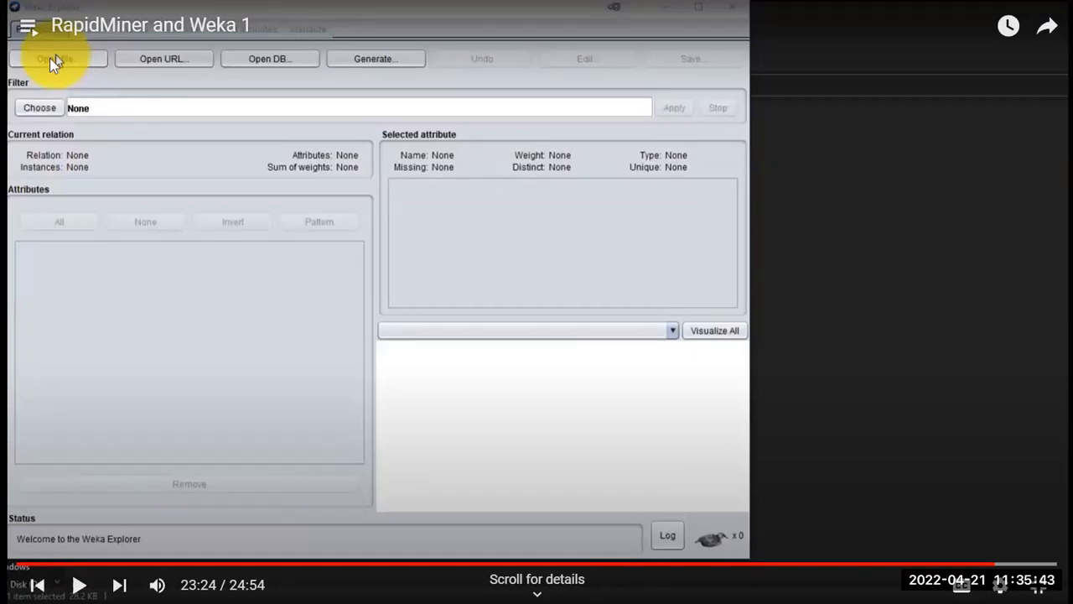
click(224, 145)
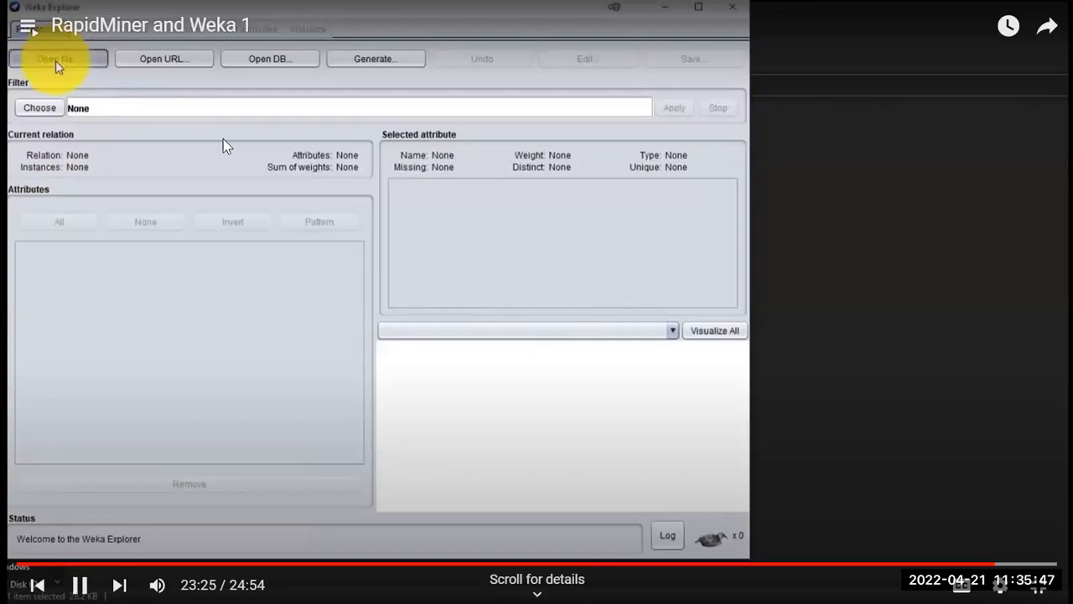
click(342, 117)
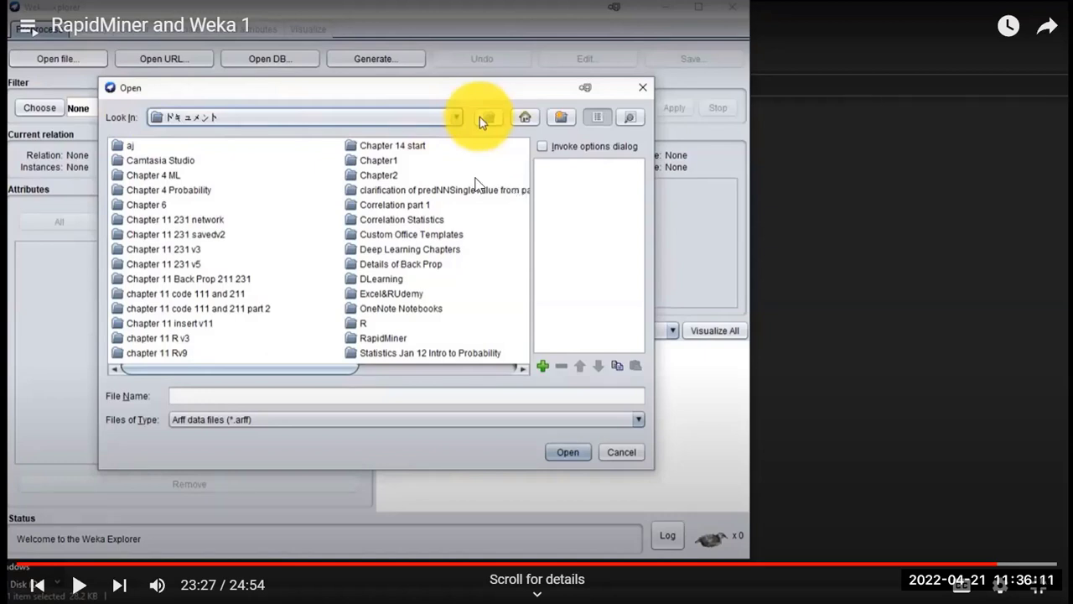
click(420, 168)
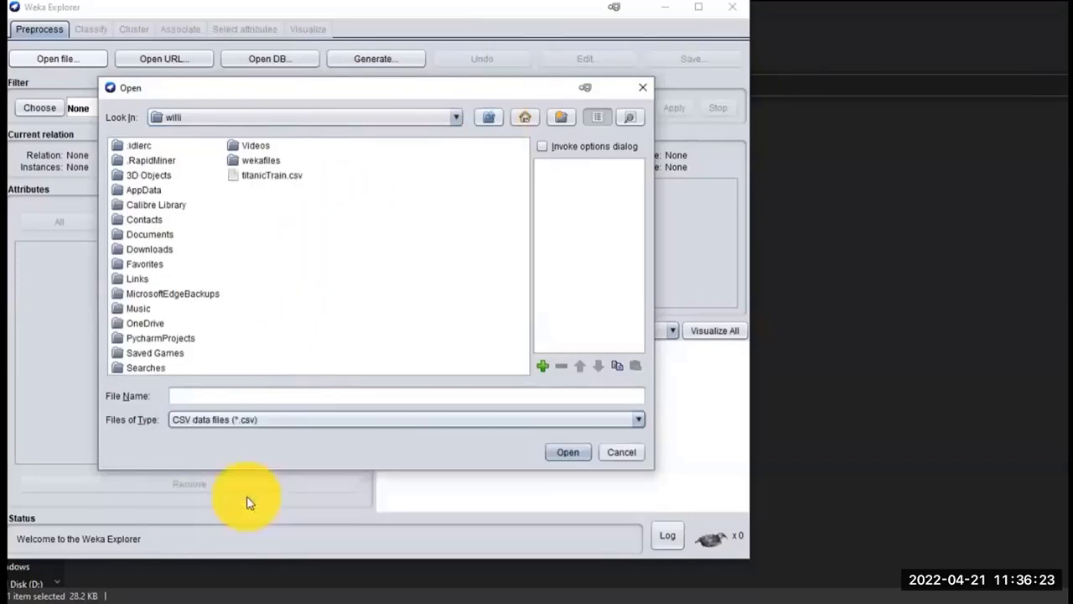
Step: Load titanicTrain.csv into the Weka Explorer and pause the video on its attribute list
click(575, 454)
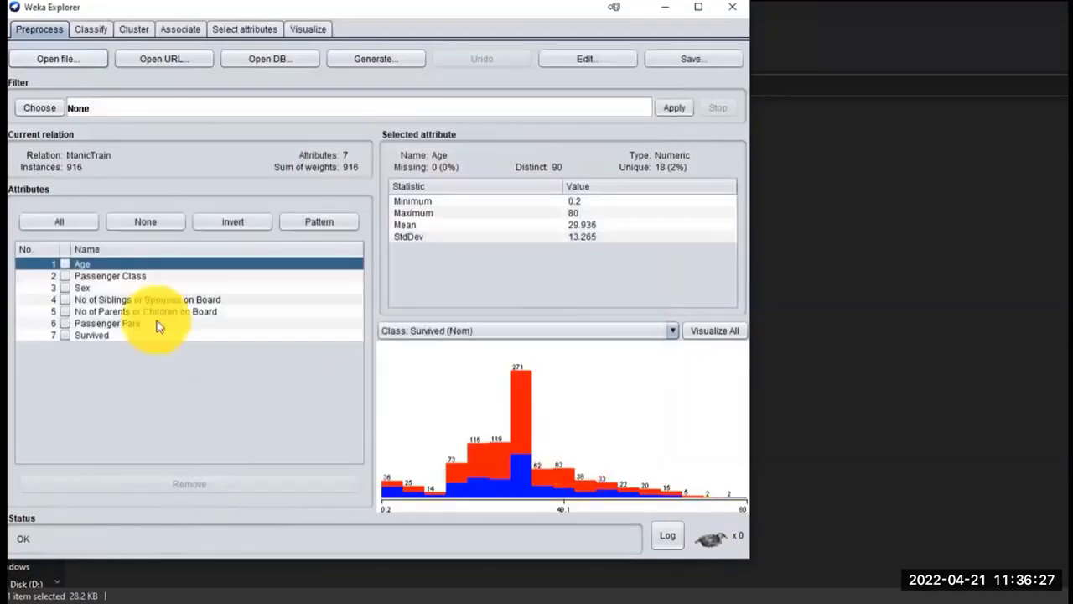
mouse_move(244, 151)
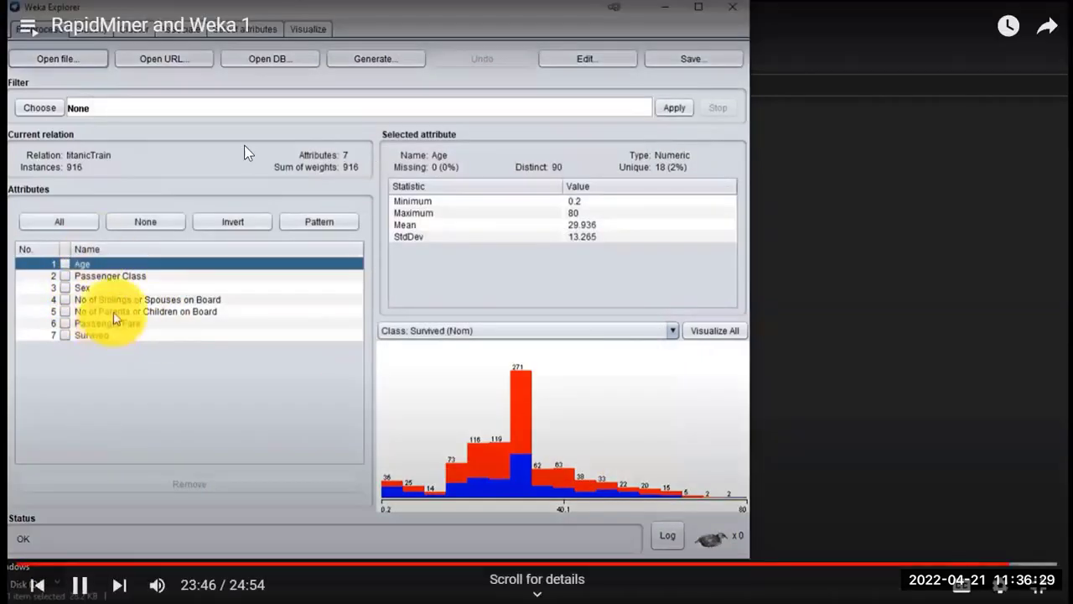
click(453, 164)
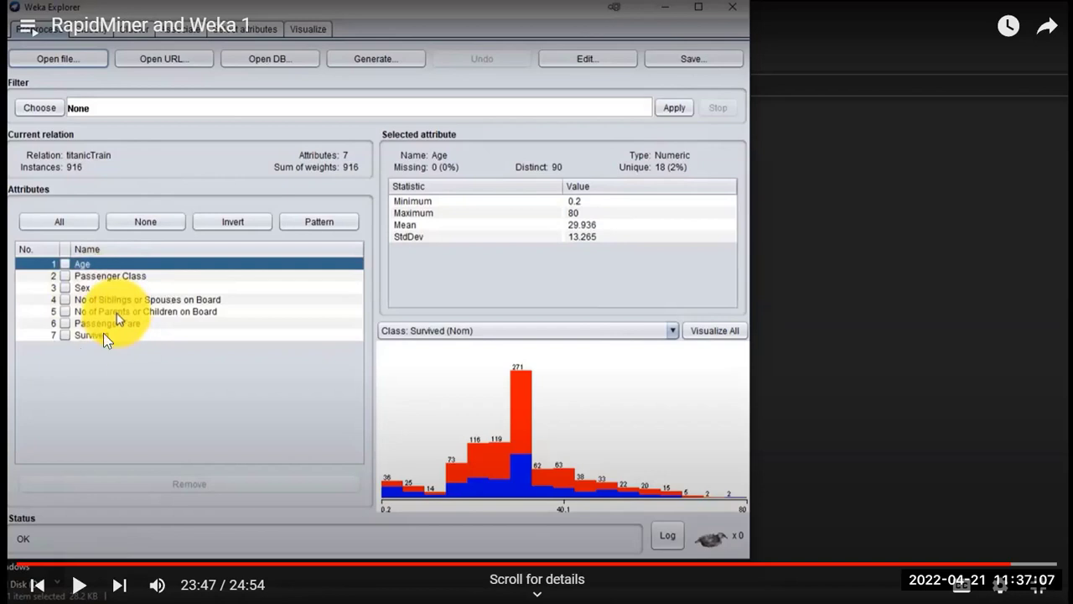
Step: Resume playback and watch the beginning of the video "RapidMiner and Weka 2"
click(214, 329)
click(213, 329)
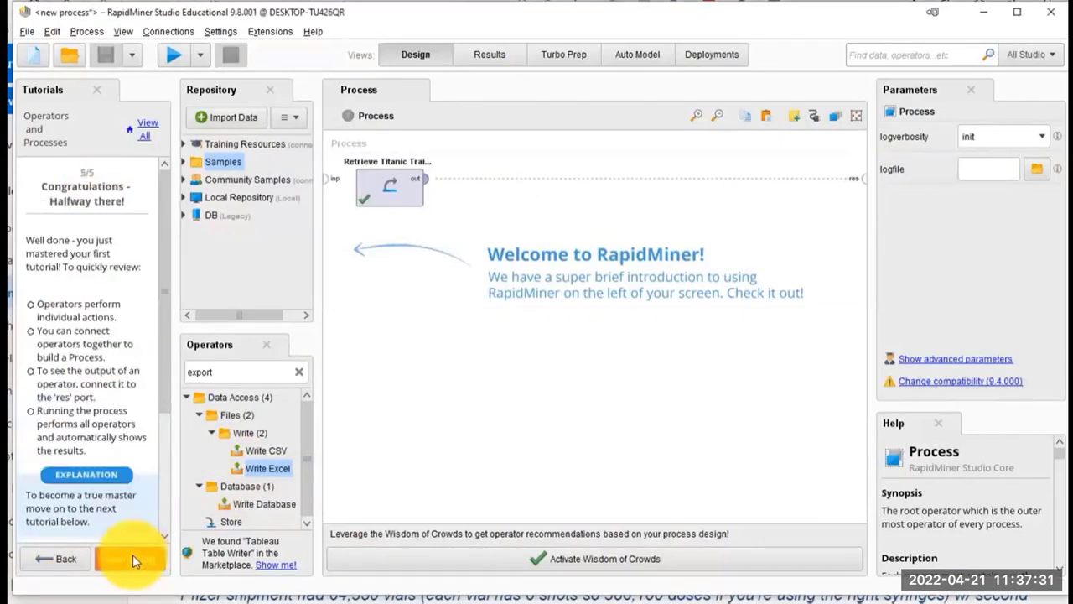
mouse_move(402, 247)
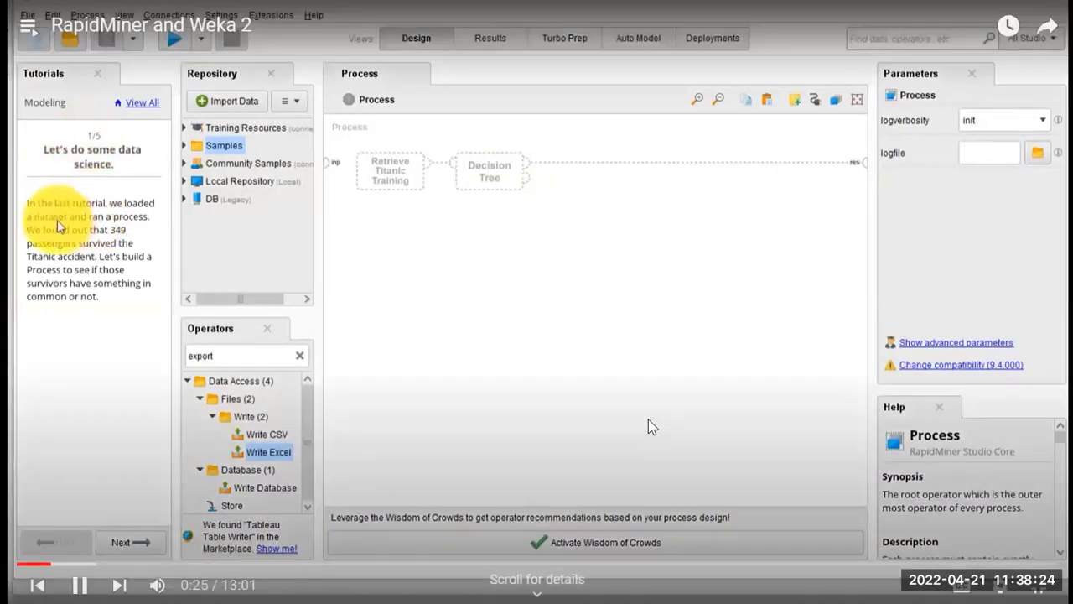
Step: Pause the video "RapidMiner and Weka 2", leave full-screen playback and switch to RapidMiner Studio
click(649, 419)
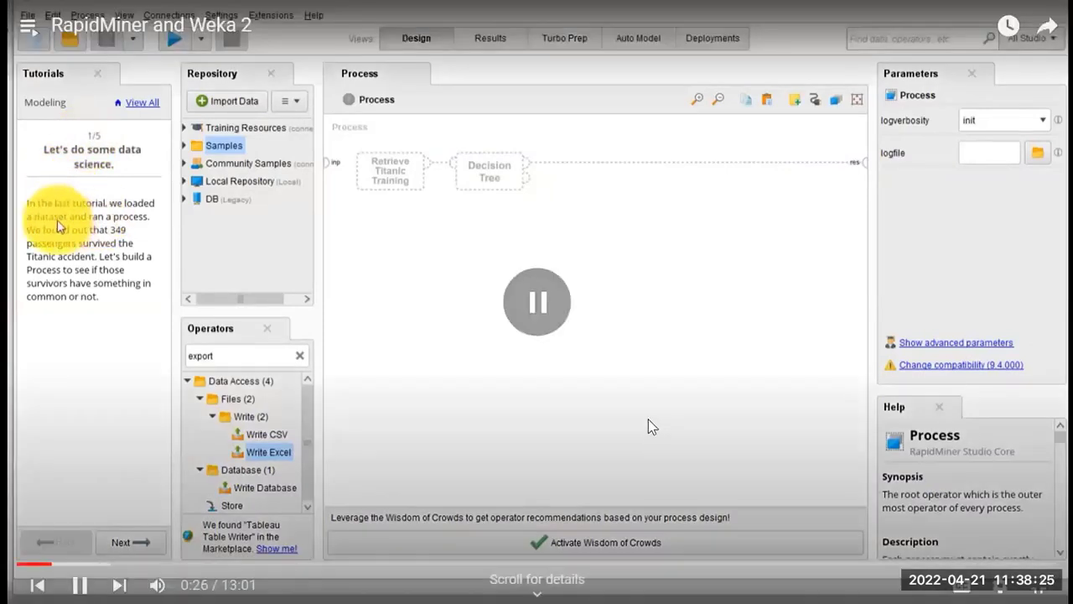
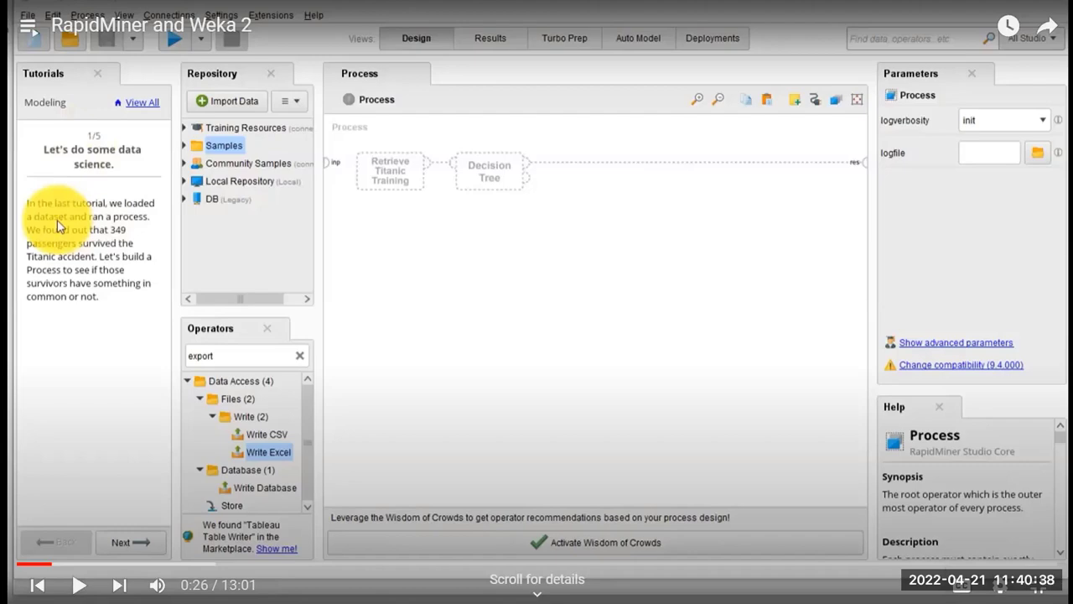
click(1039, 585)
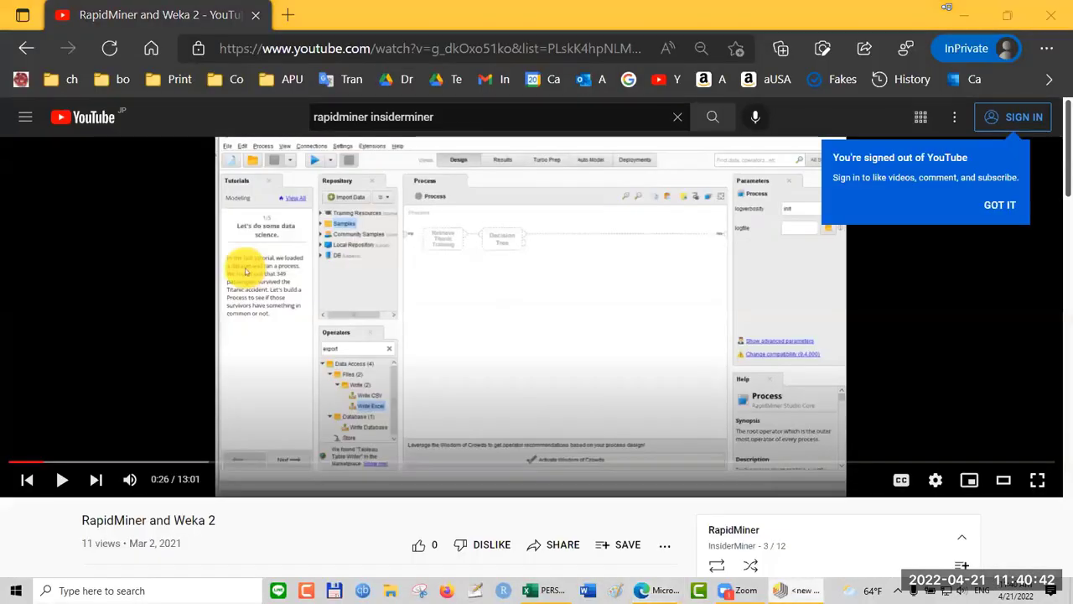
click(801, 590)
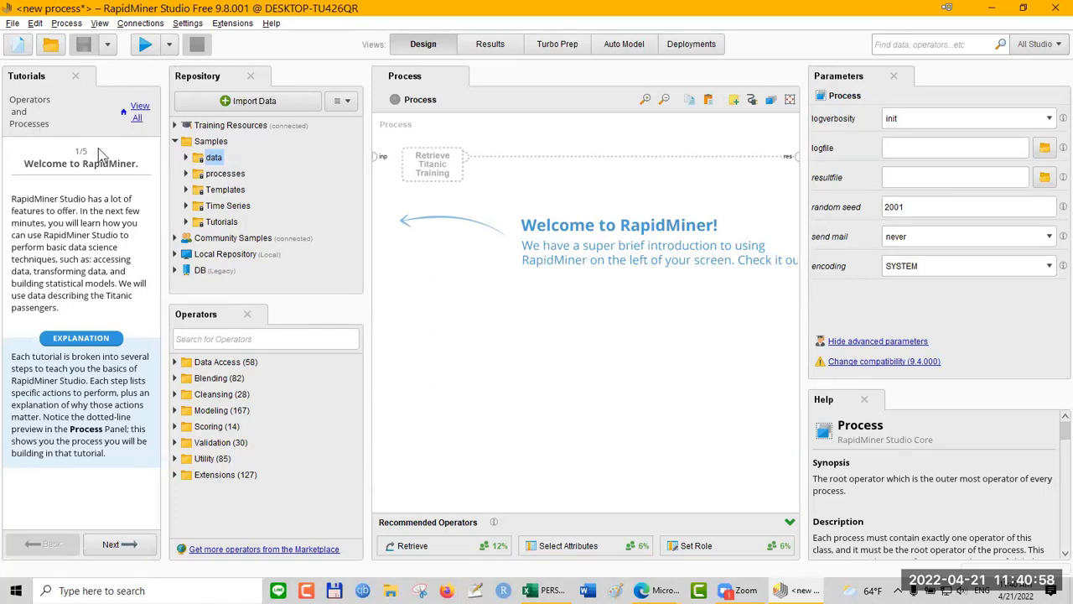
Step: View the list of step-by-step in-product tutorials and close the welcome window
click(272, 25)
click(294, 39)
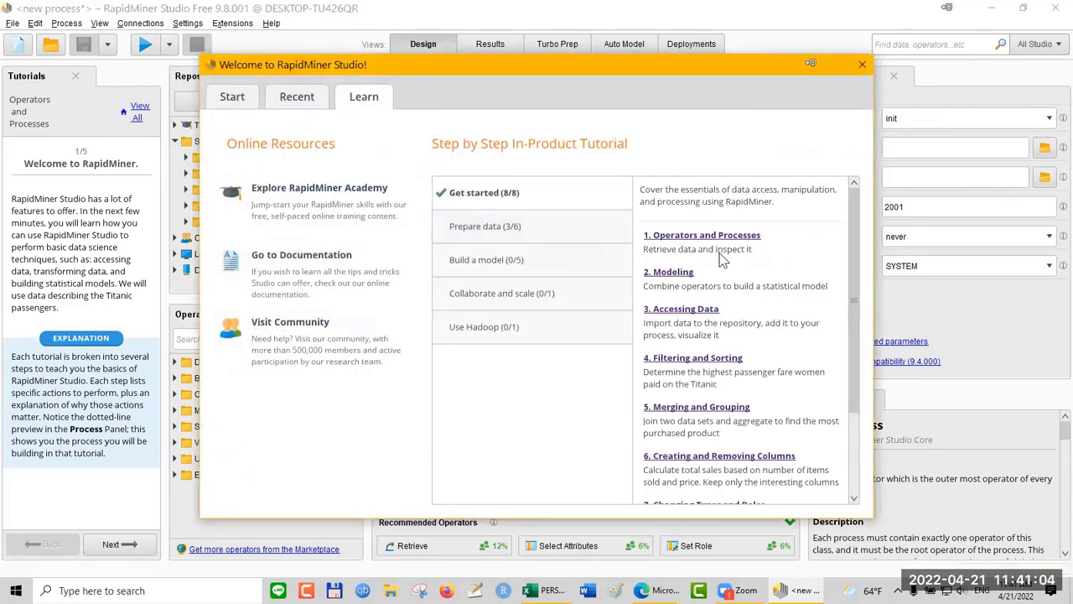
click(861, 65)
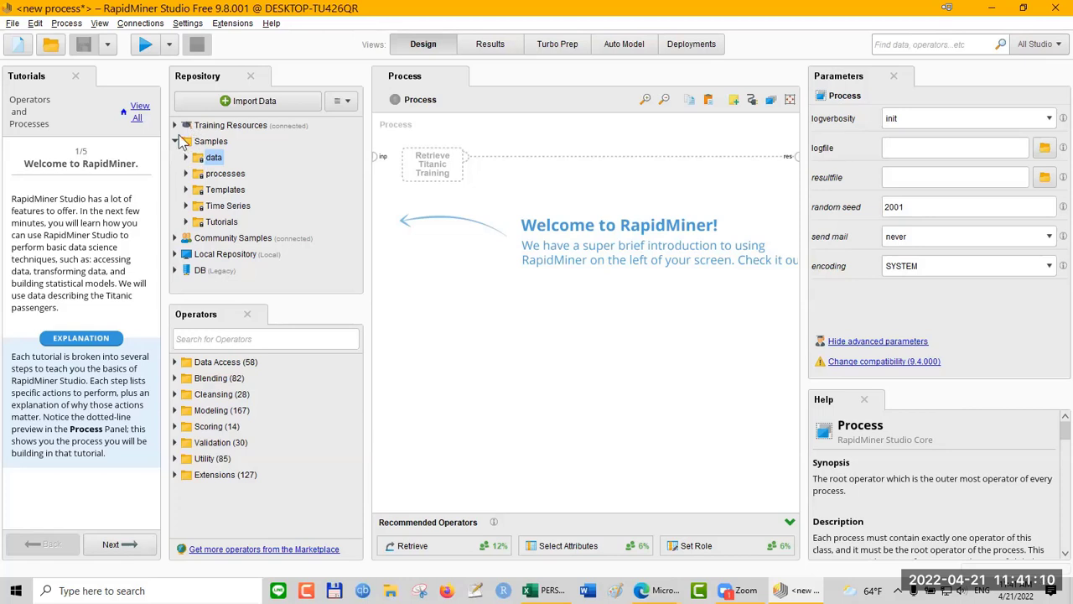
Step: Collapse the Samples folder and check the list of available panels for the Repository entry
click(175, 141)
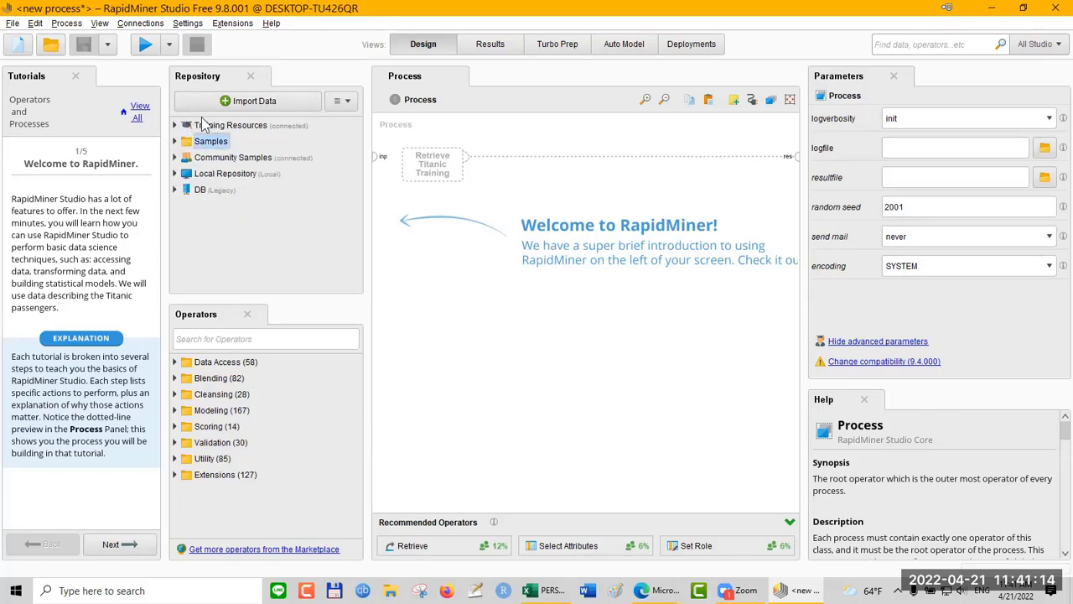
click(100, 24)
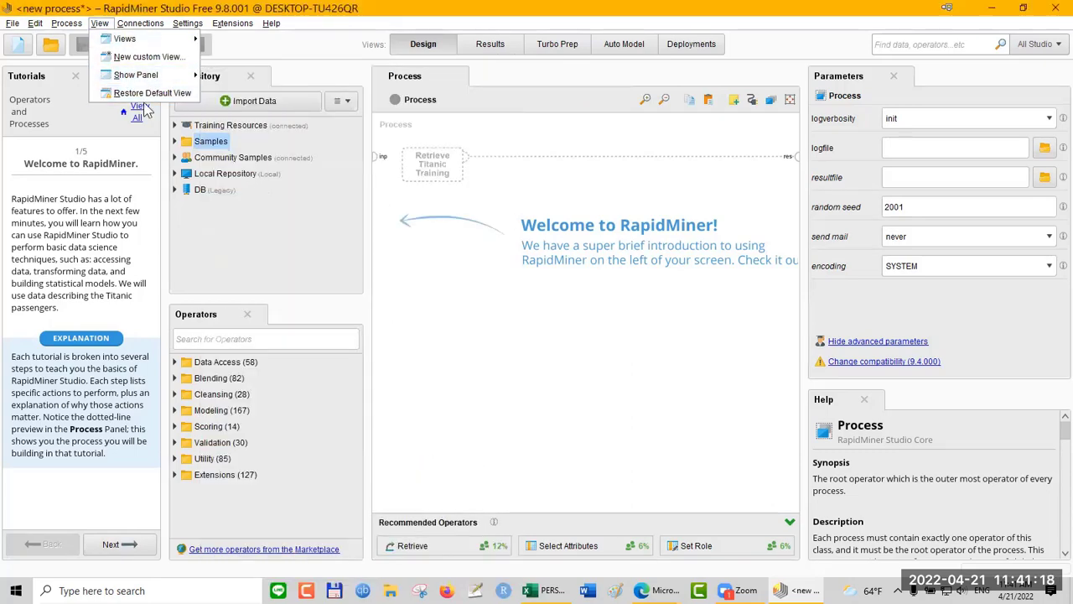
mouse_move(136, 75)
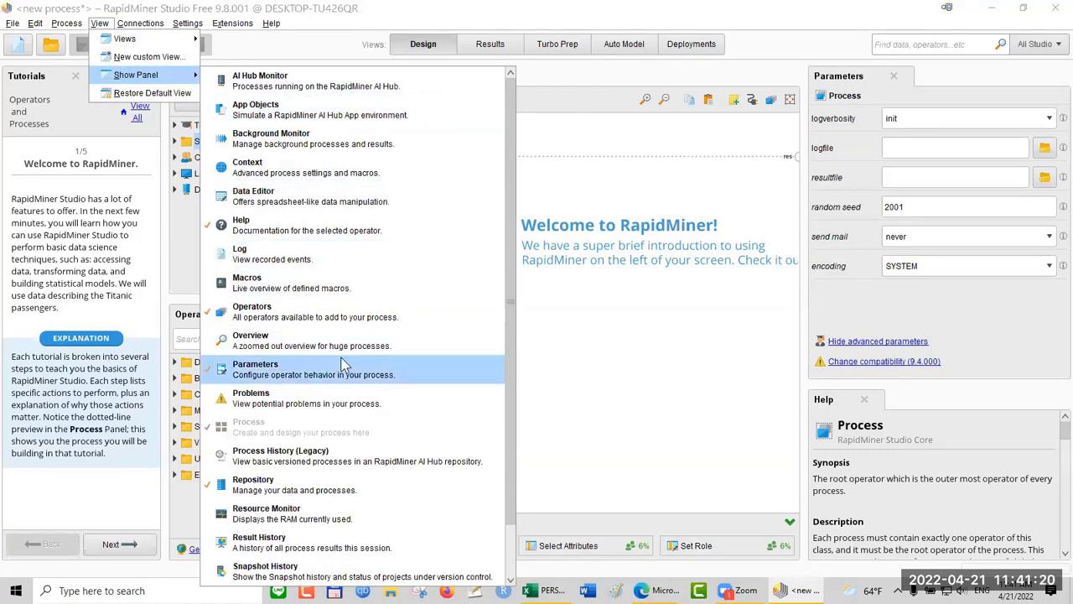
click(342, 486)
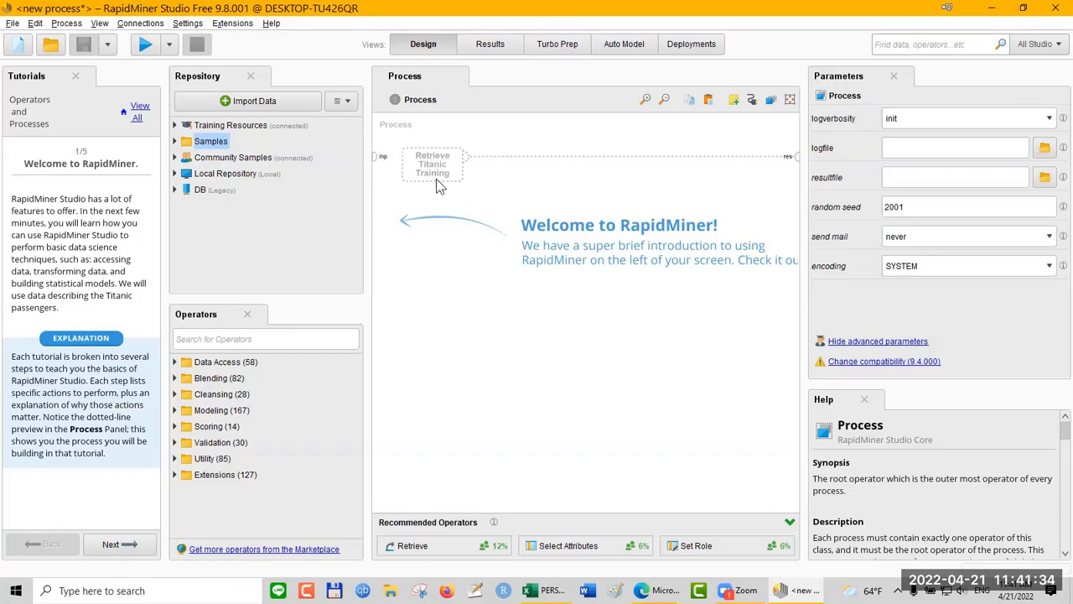
Step: Place the Titanic Training data set from Samples/data on the dotted Retrieve outline in the process
click(175, 141)
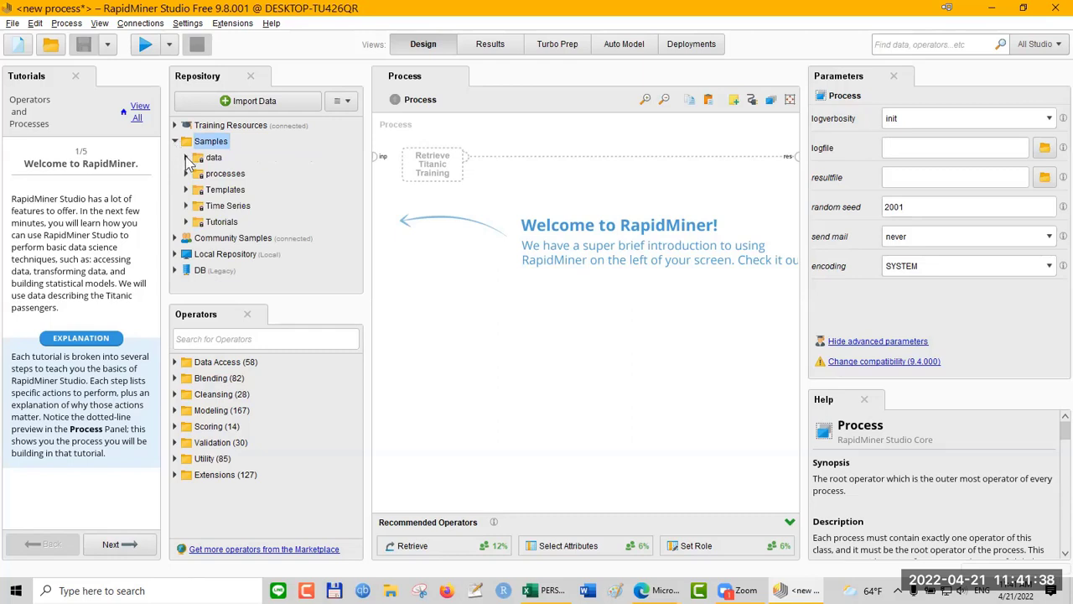
click(186, 158)
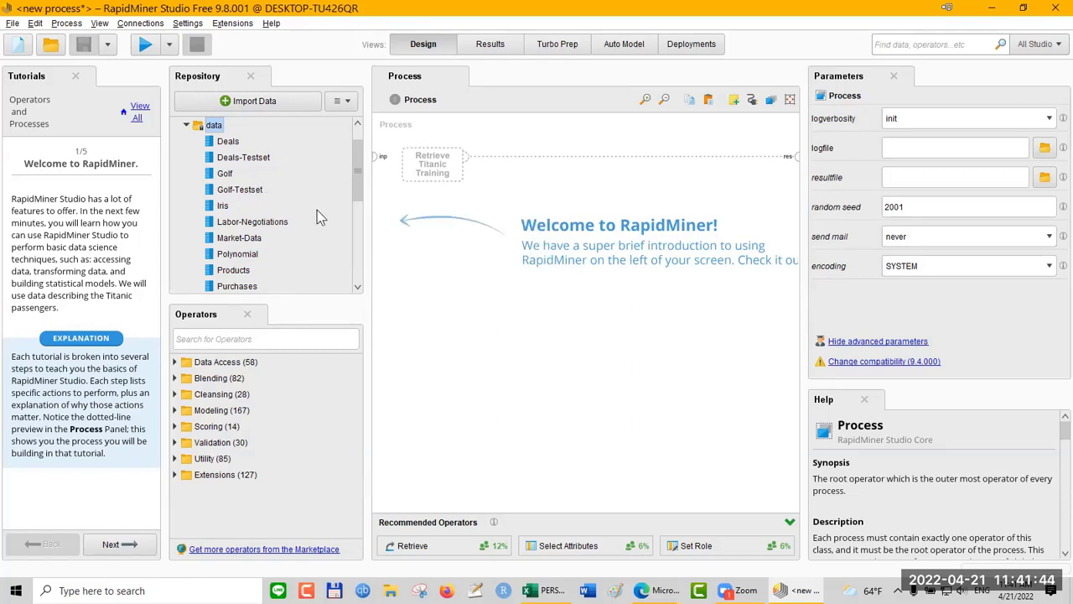
scroll(319, 207, down, 3)
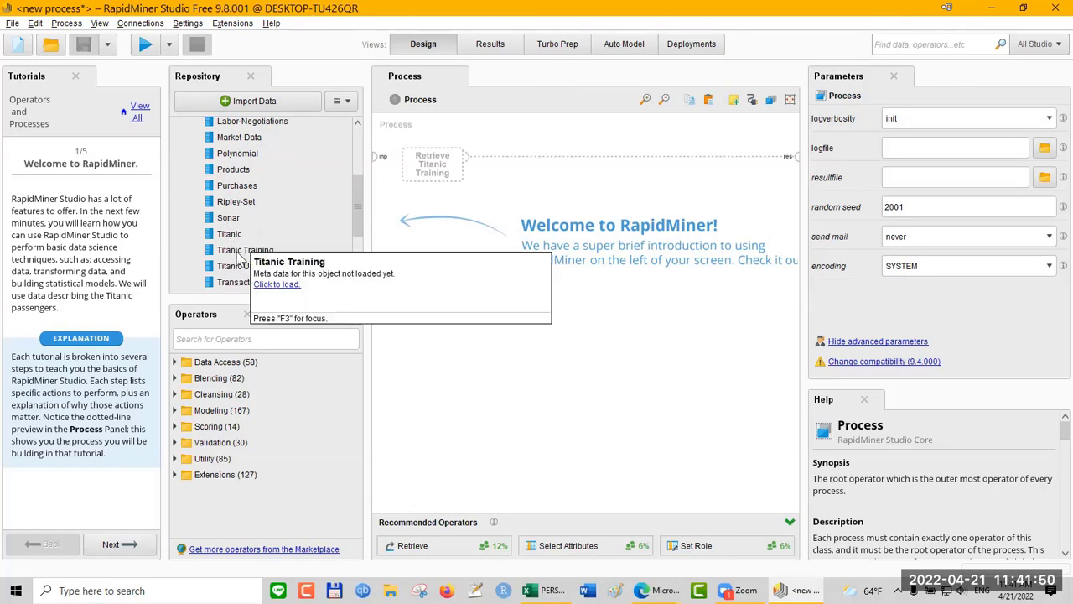
drag(220, 257, 431, 170)
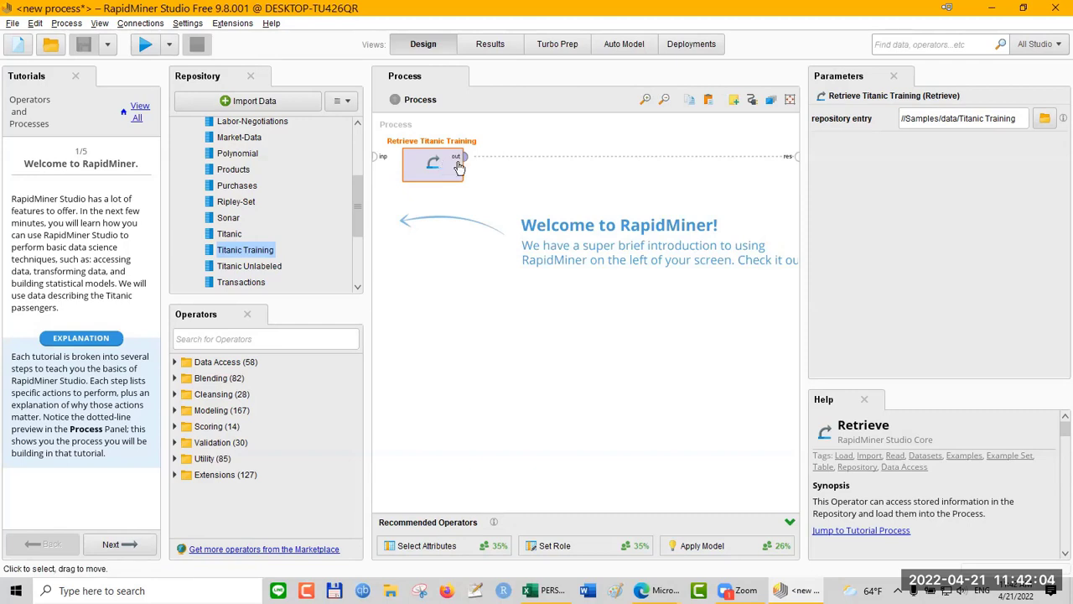
Step: Connect the output of Retrieve Titanic Training to the process result port and run the process
mouse_move(467, 163)
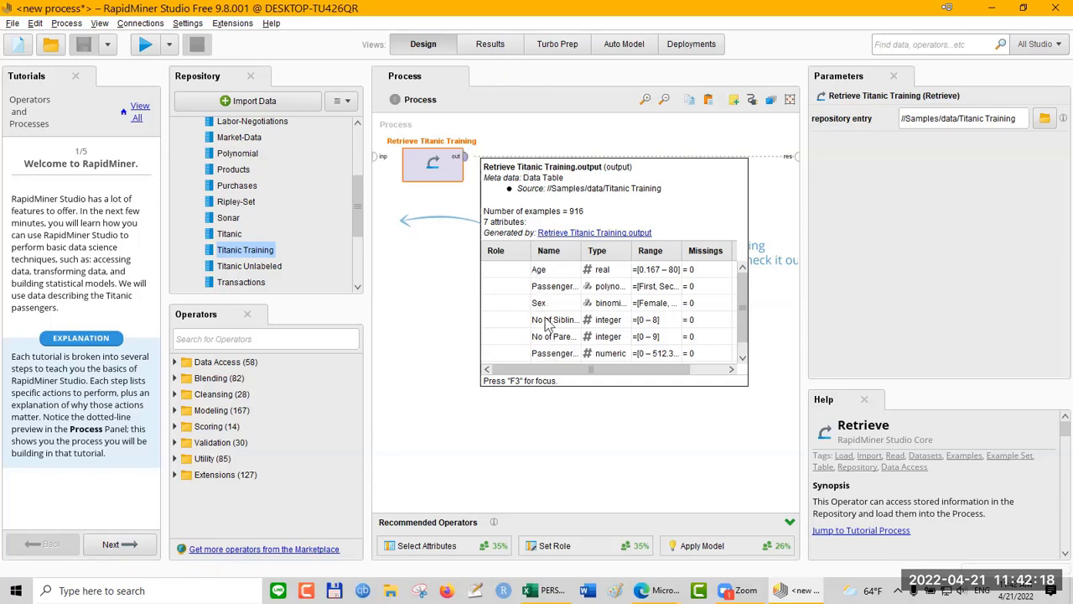
click(467, 158)
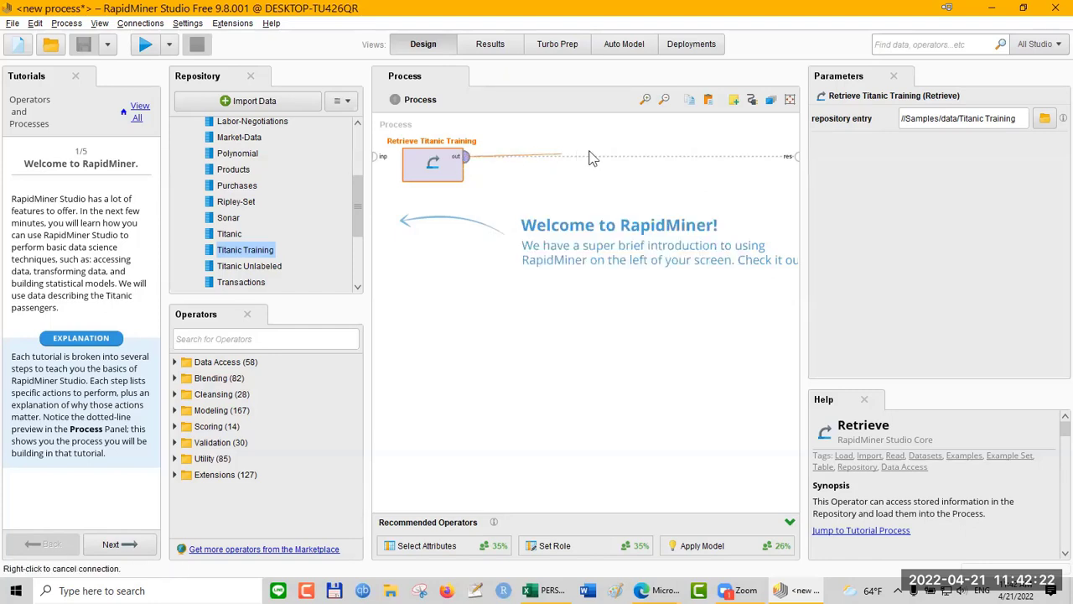
click(797, 159)
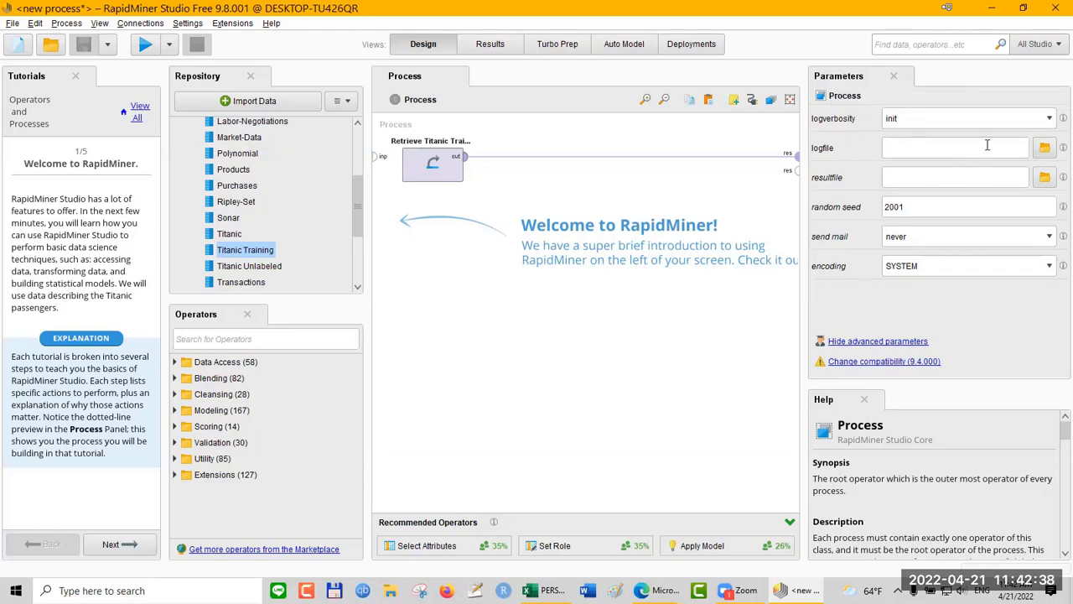
click(144, 46)
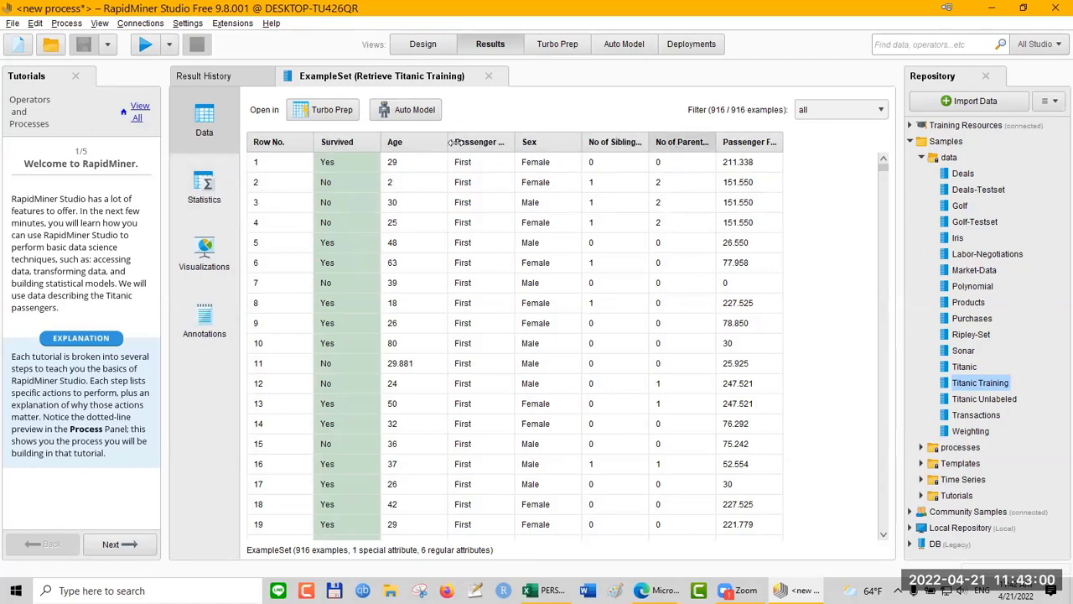
Step: Examine the Titanic Training statistics, scatter plot and available plot types, and return to the data table
click(205, 188)
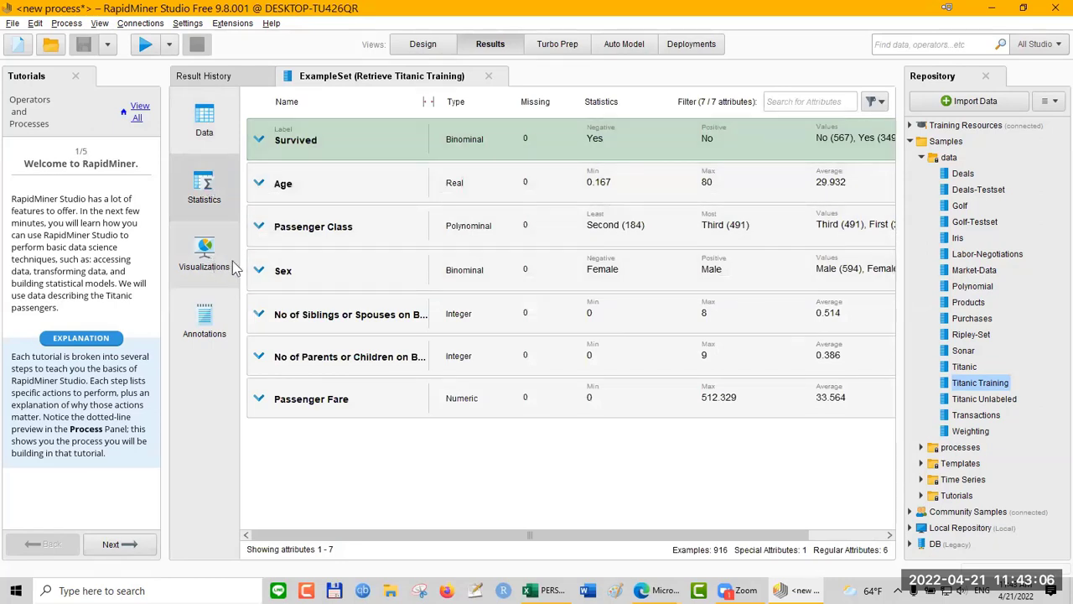
click(206, 250)
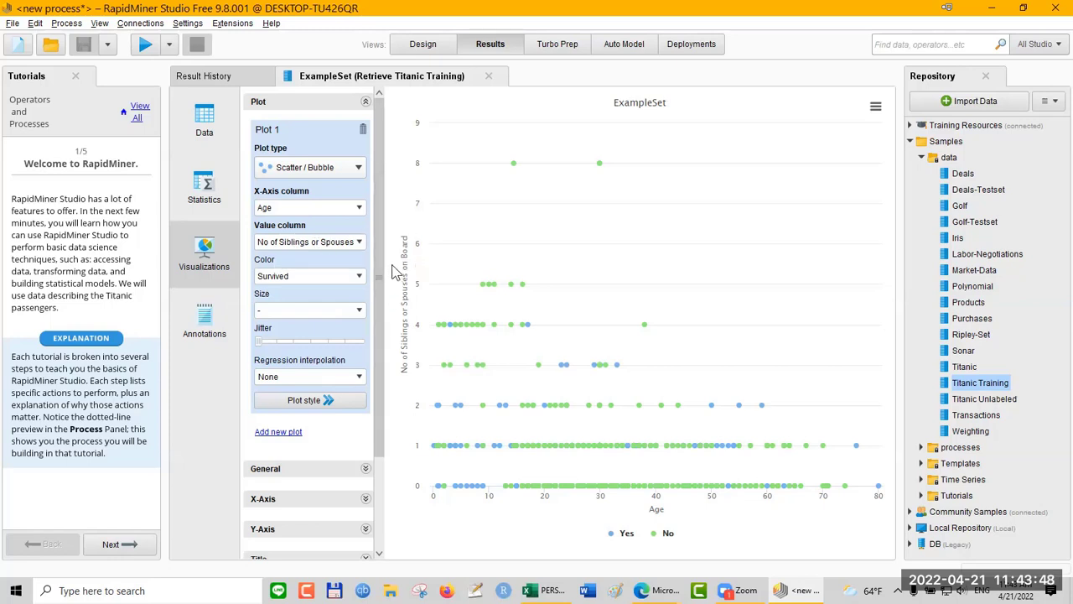
click(356, 168)
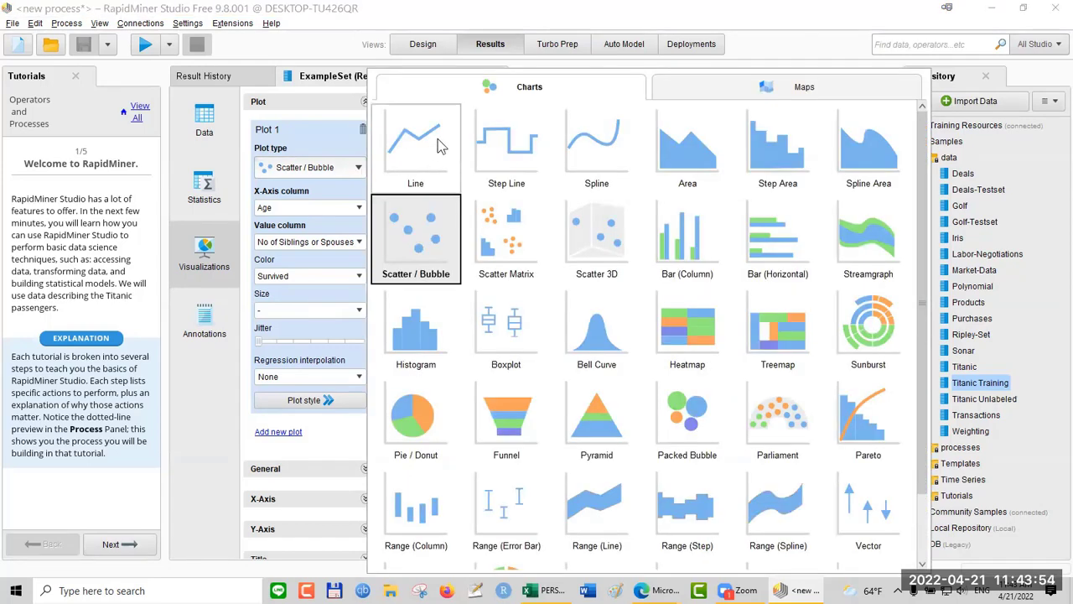
click(336, 147)
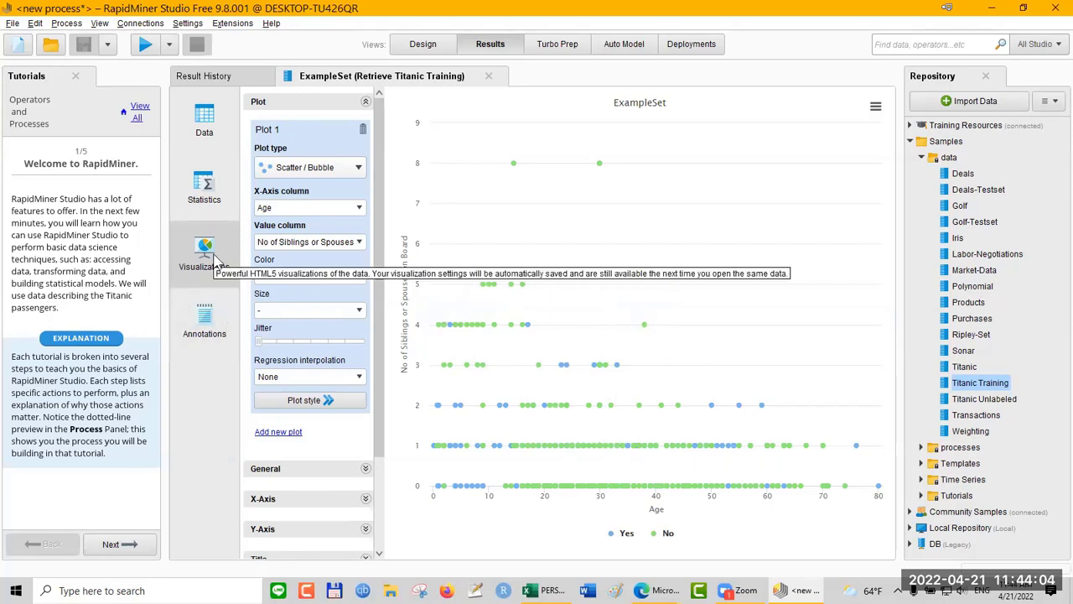
click(205, 121)
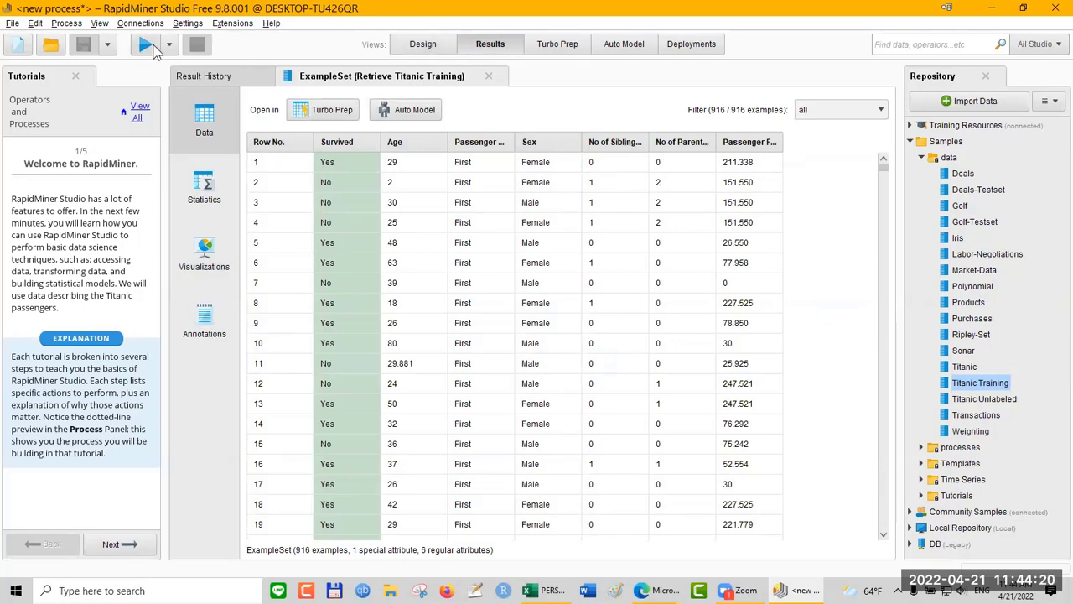
Step: Return to the process design, search the operators for "exc" and add Write Excel to the process
click(432, 50)
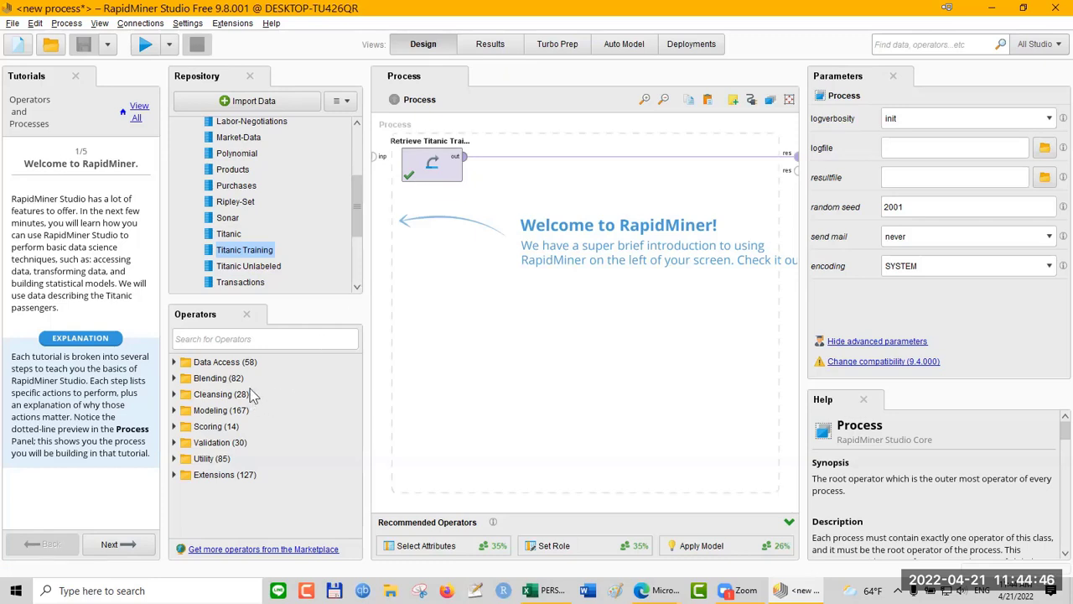
click(250, 338)
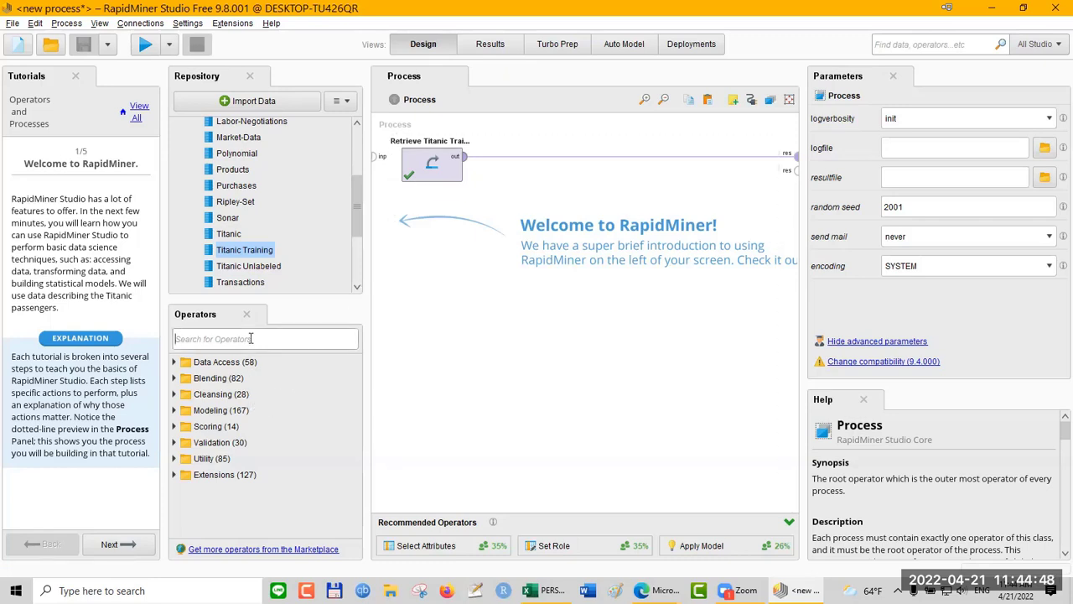
text(exc)
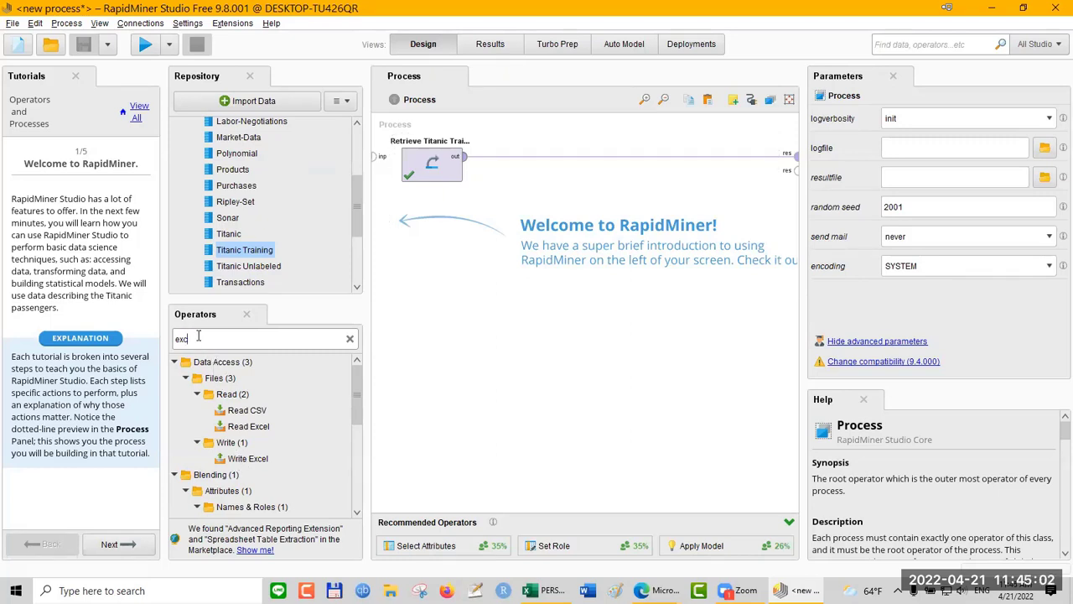
click(241, 464)
drag(241, 466, 607, 180)
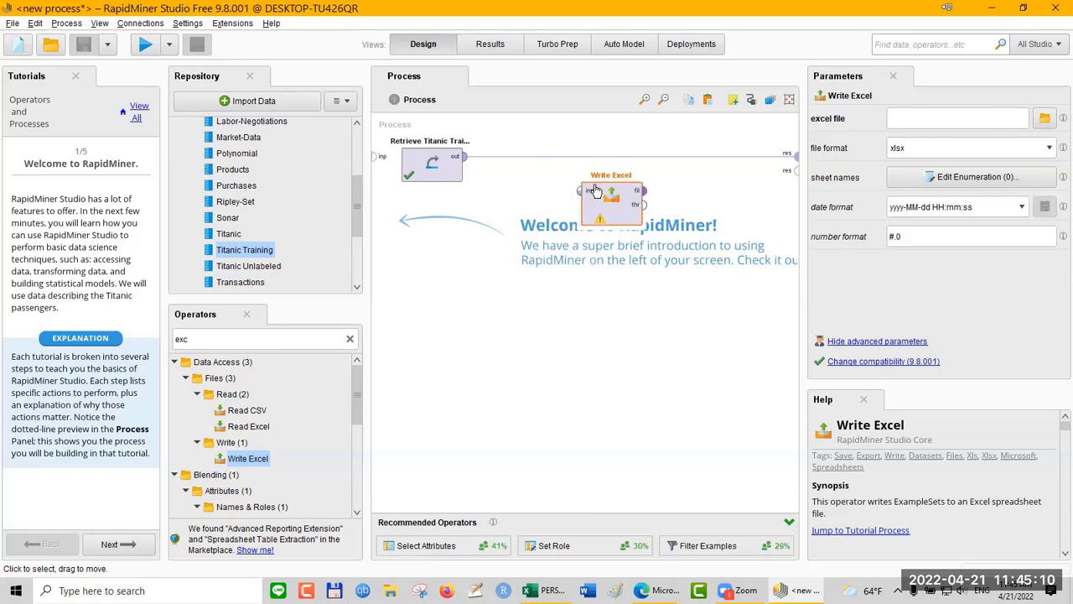
Step: Remove the connection between Retrieve Titanic Training and the result port, and move Write Excel in line between them
mouse_move(629, 158)
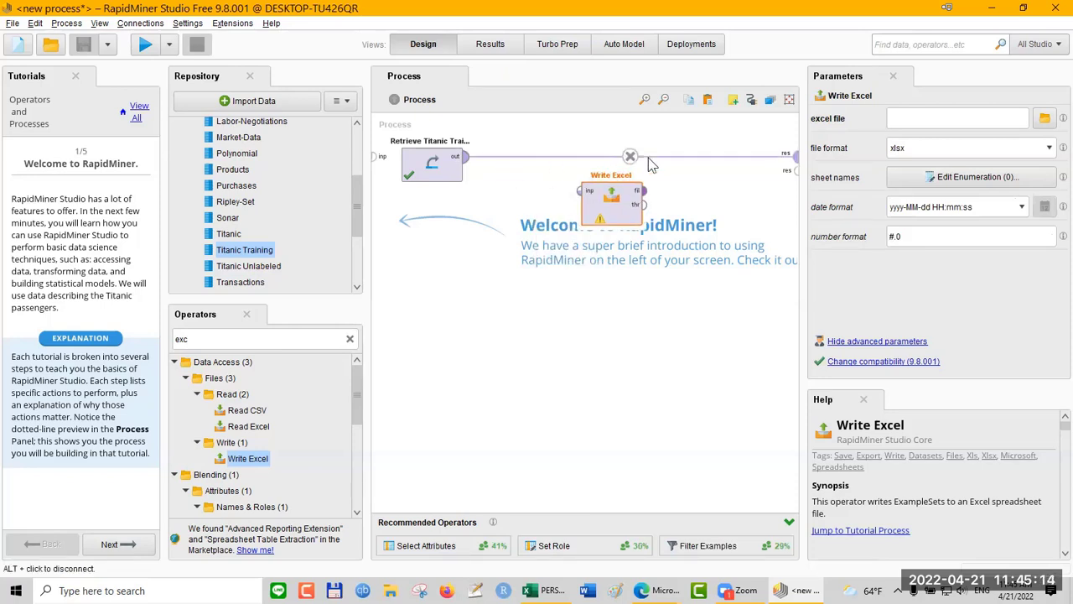
click(630, 157)
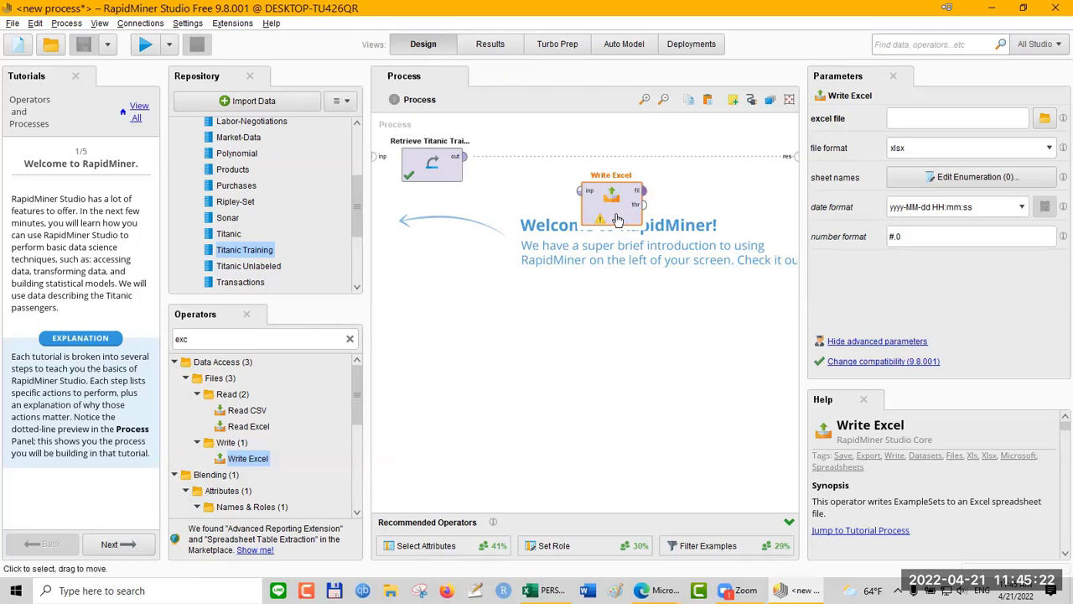
drag(620, 197, 618, 167)
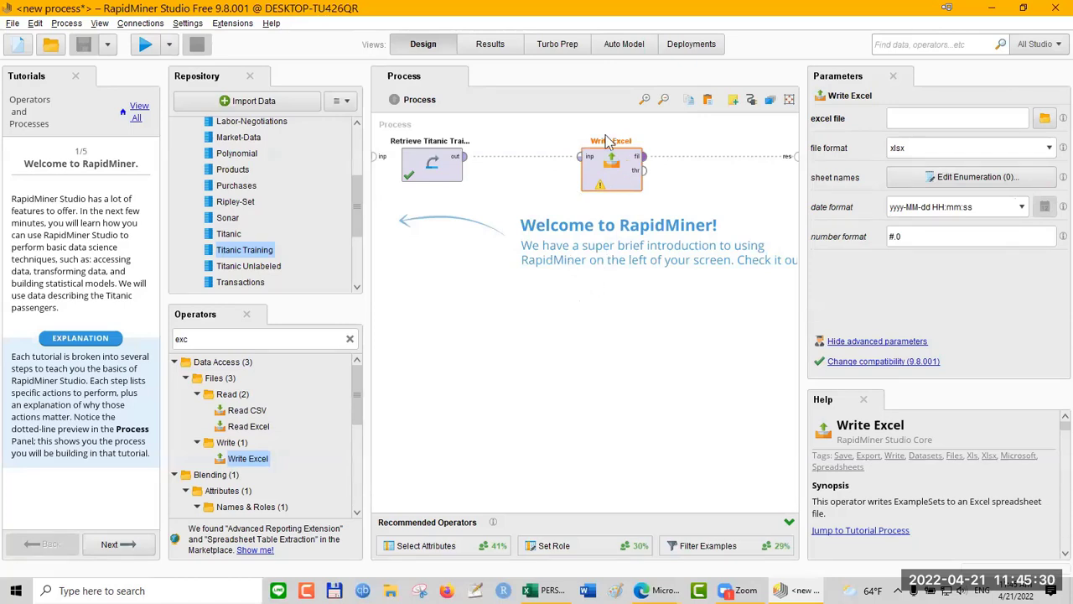
Step: Connect the Retrieve Titanic Training output to the Write Excel input, and the first through port of Write Excel to the process result
click(468, 163)
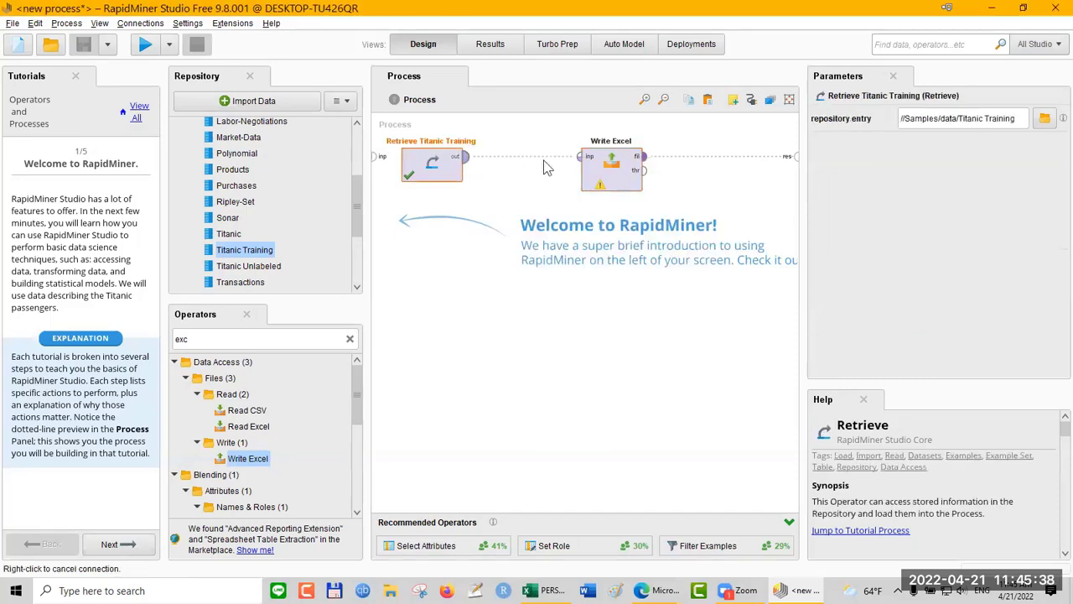
click(581, 158)
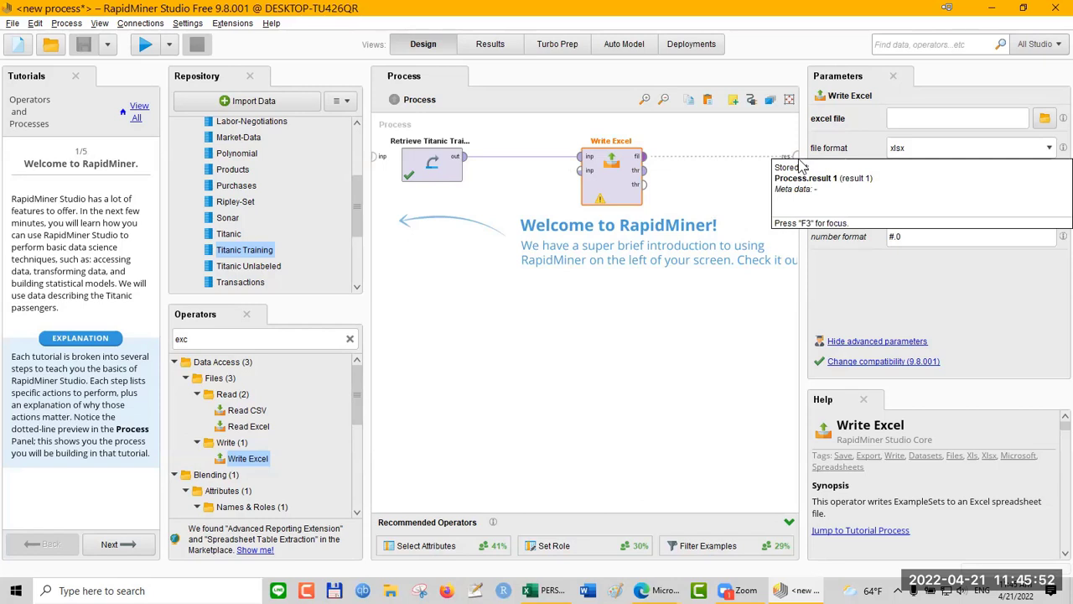
click(644, 172)
click(793, 156)
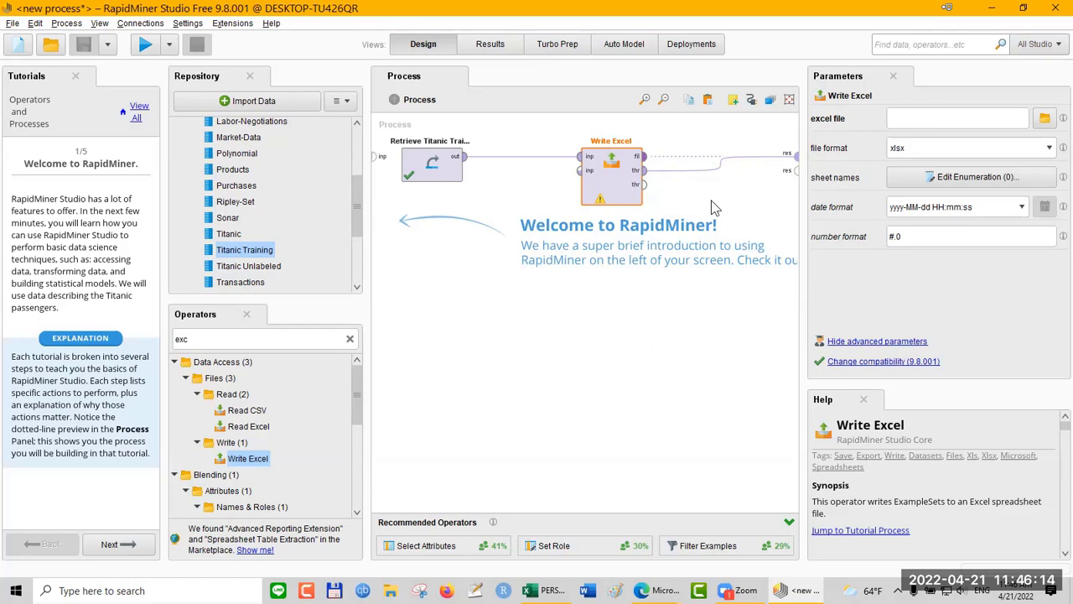
Step: Set the Write Excel output file to tt in the Documents folder, keeping the xlsx format
click(971, 119)
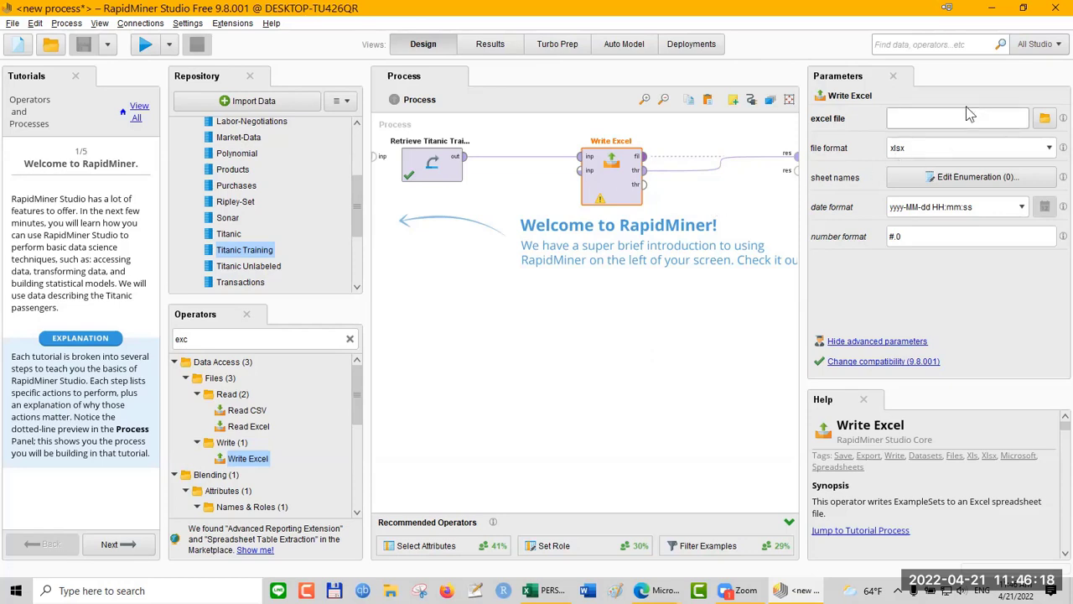
text(tt)
click(1048, 120)
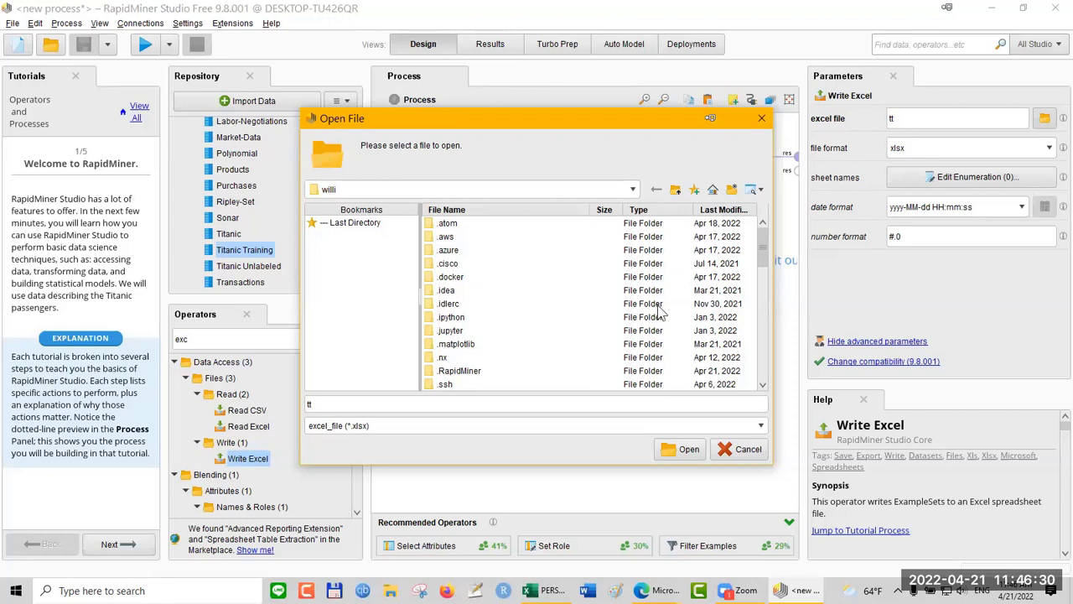
click(764, 367)
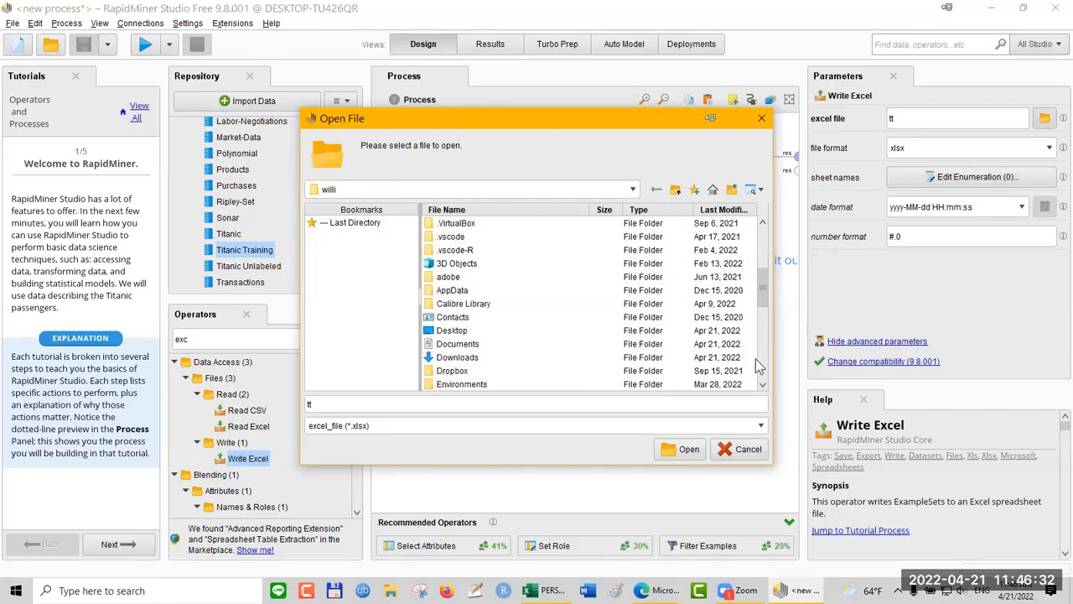
click(465, 344)
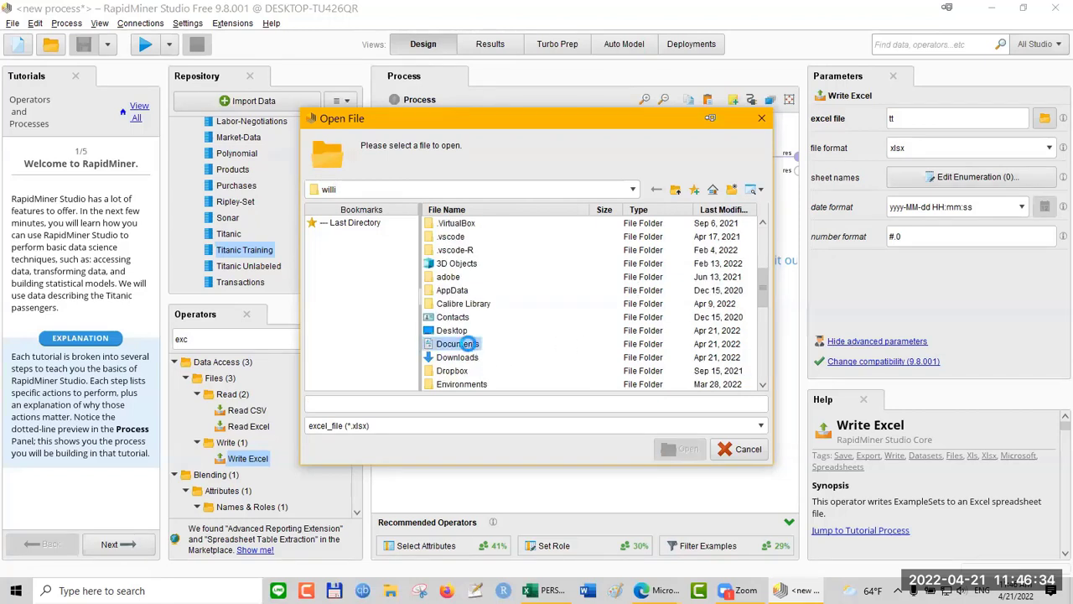
double_click(466, 344)
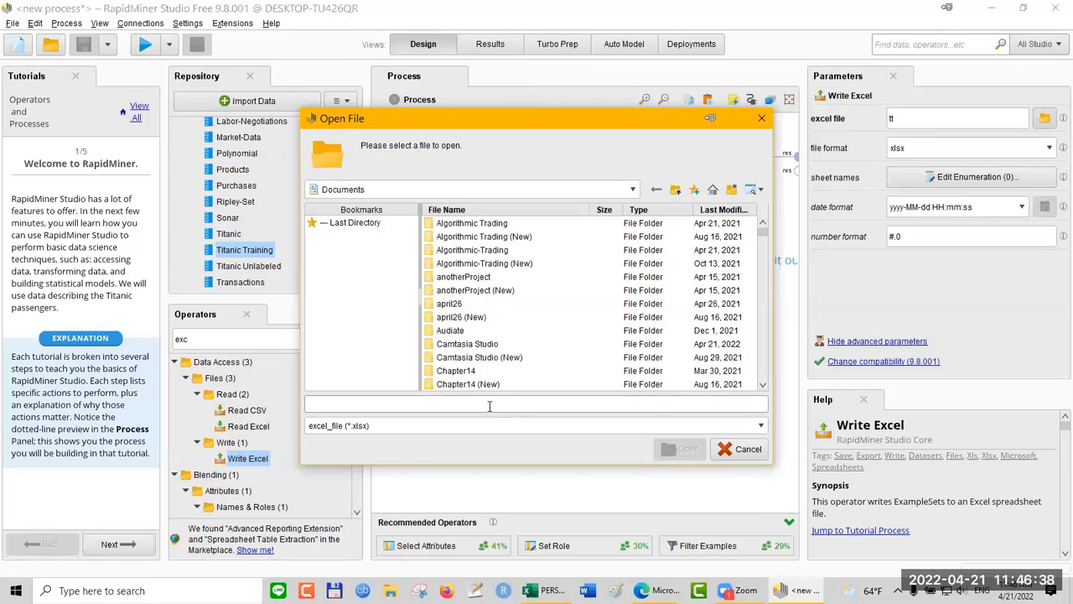
text(tt)
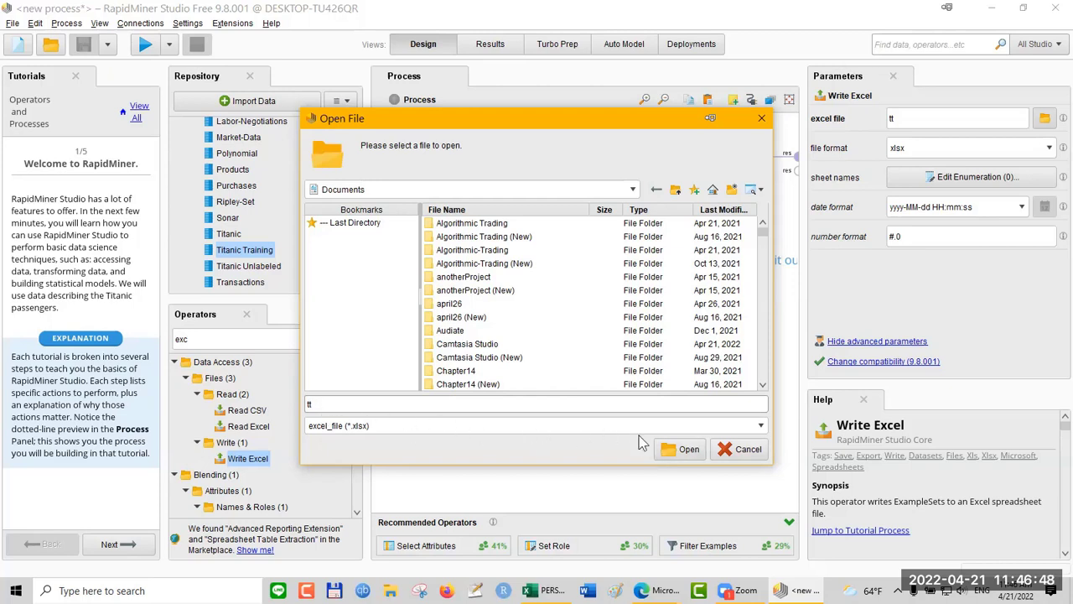
click(681, 452)
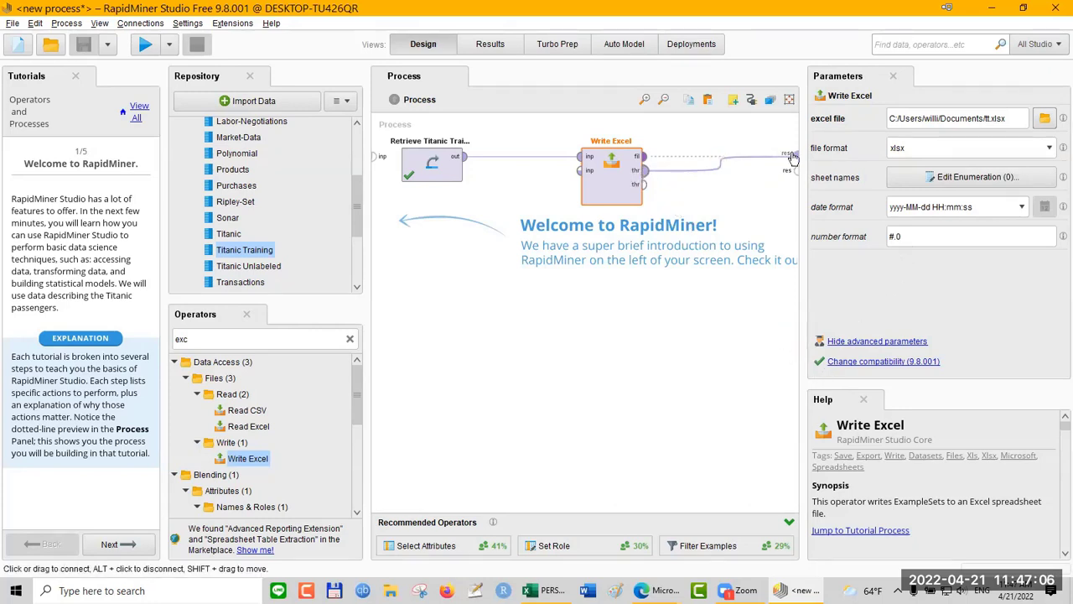
Step: Run the process and check the Documents folder in File Explorer for the exported tt.xlsx
click(145, 48)
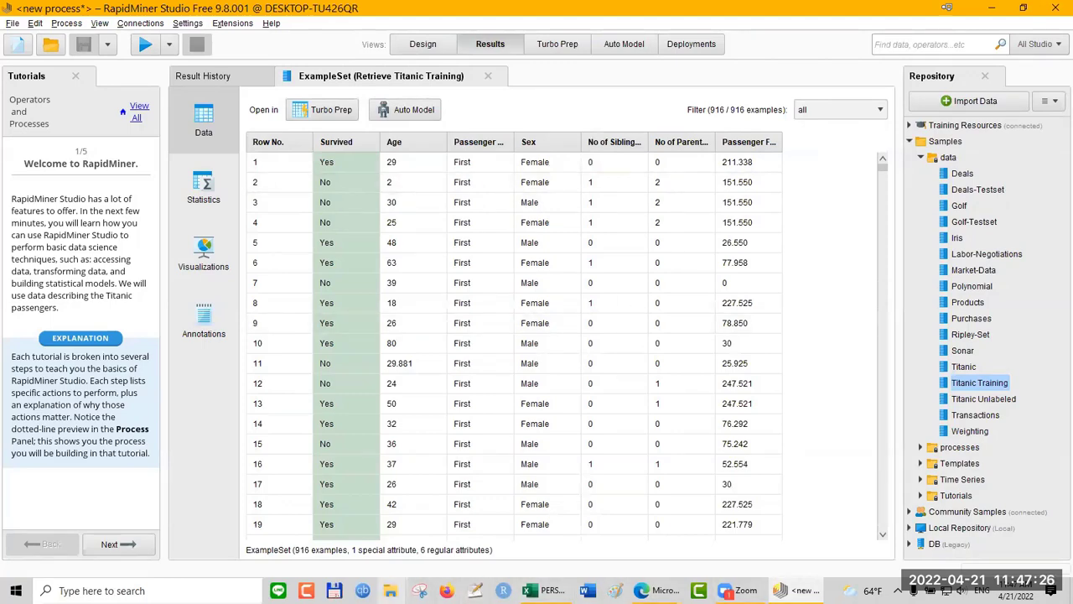
click(391, 590)
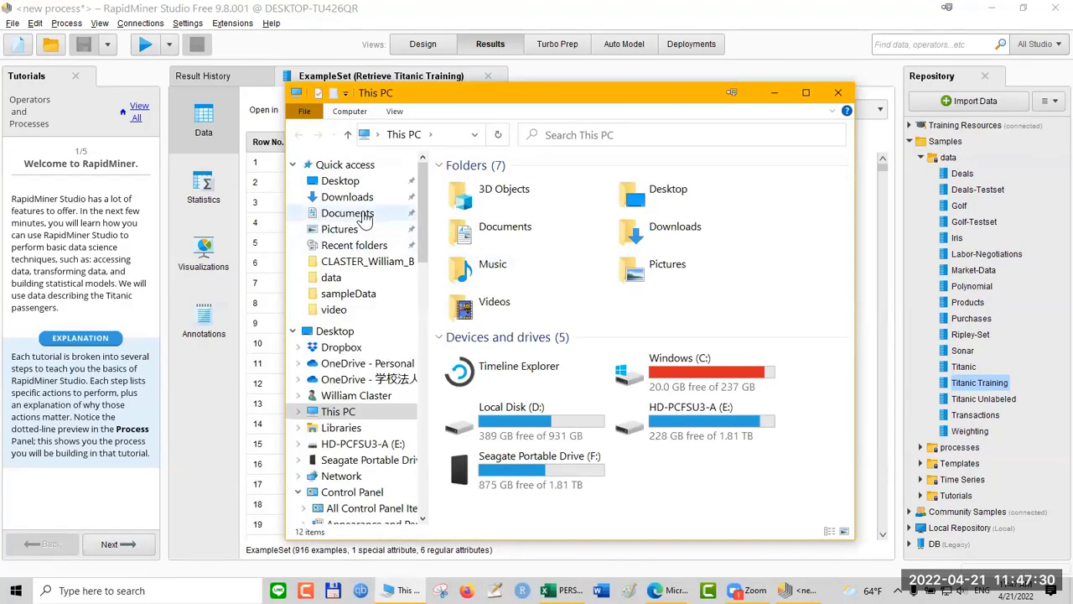
click(363, 216)
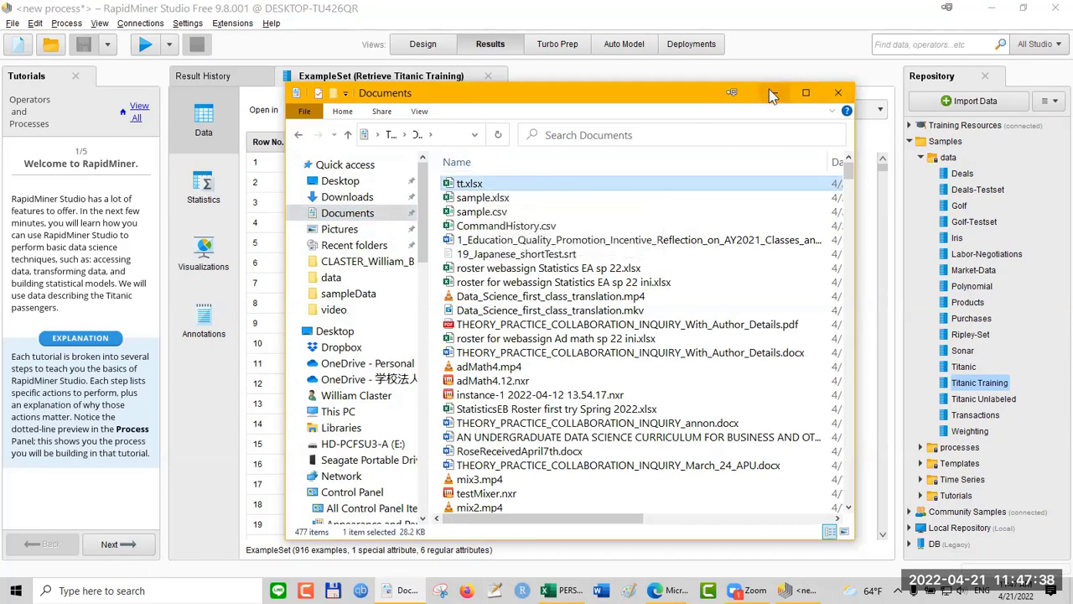
click(837, 94)
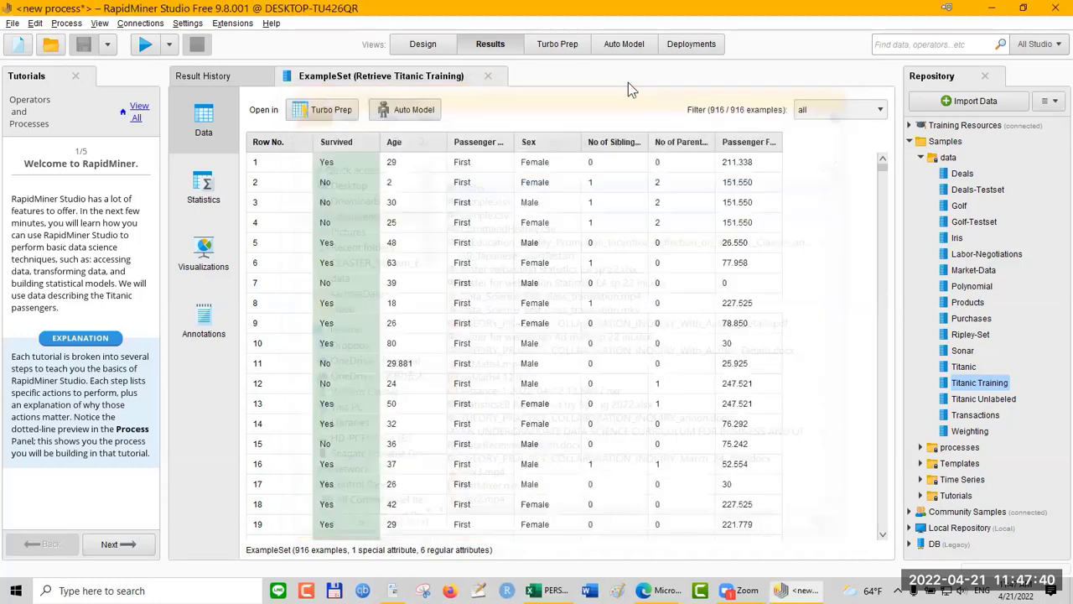
Step: Return to the process design, close RapidMiner Studio without saving the process, and minimize the tutorial video window
click(418, 47)
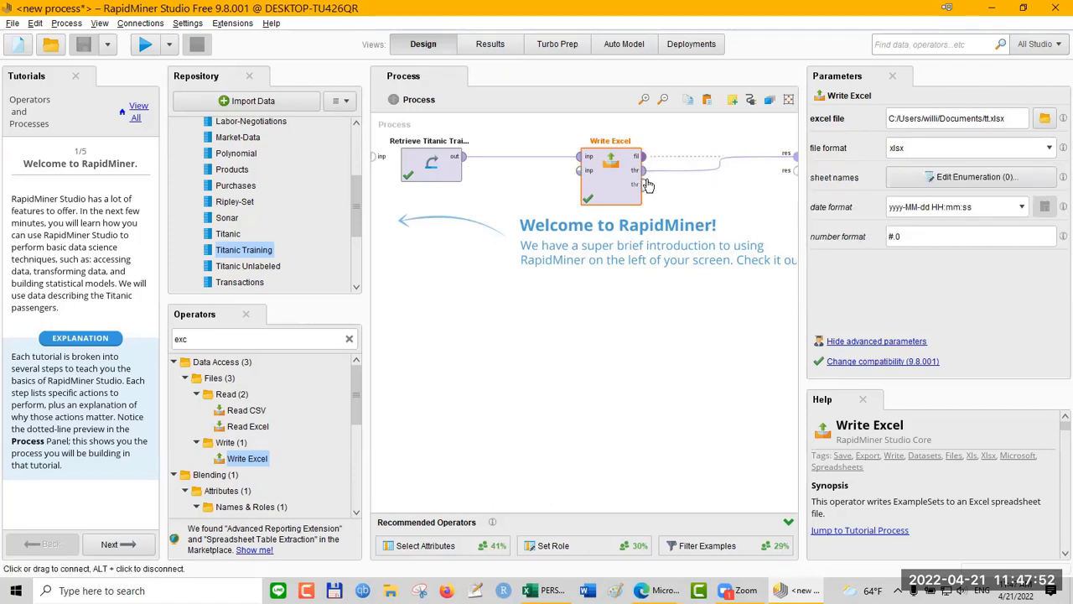
mouse_move(793, 159)
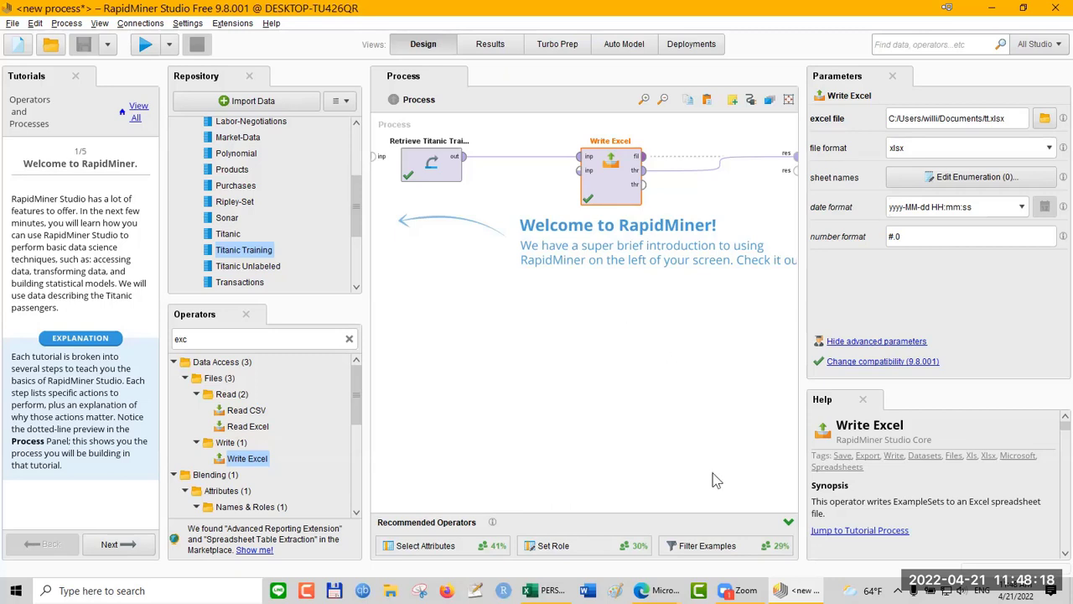
mouse_move(641, 590)
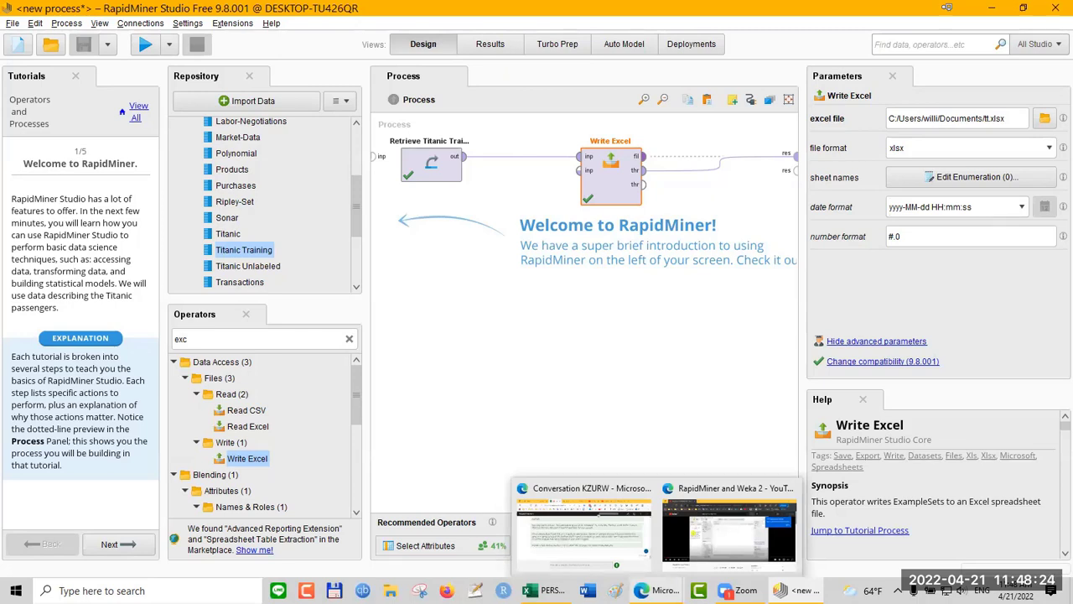
mouse_move(541, 590)
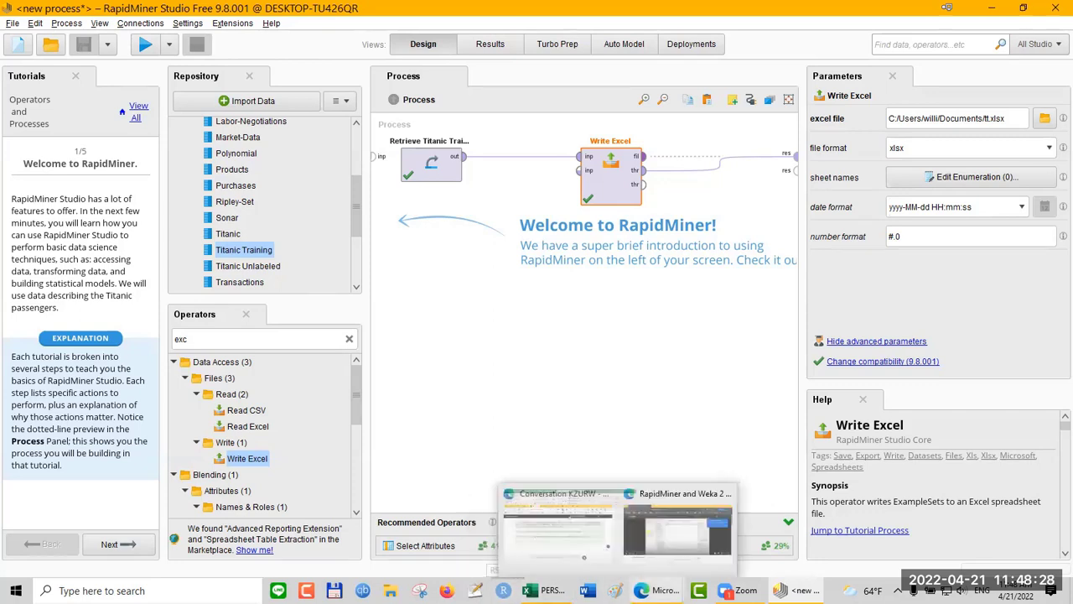
click(1050, 8)
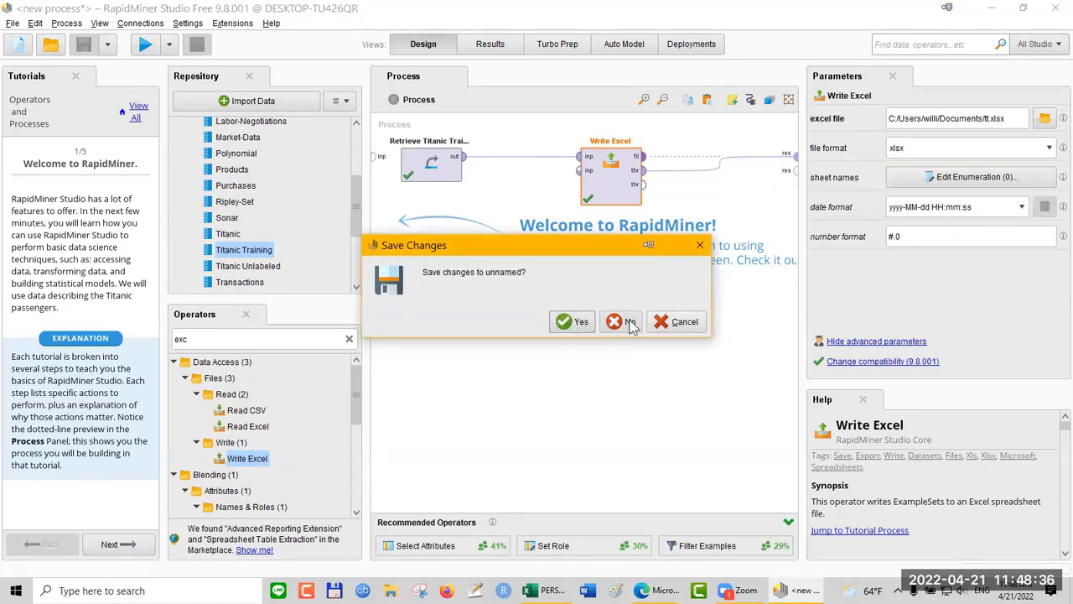
key(Escape)
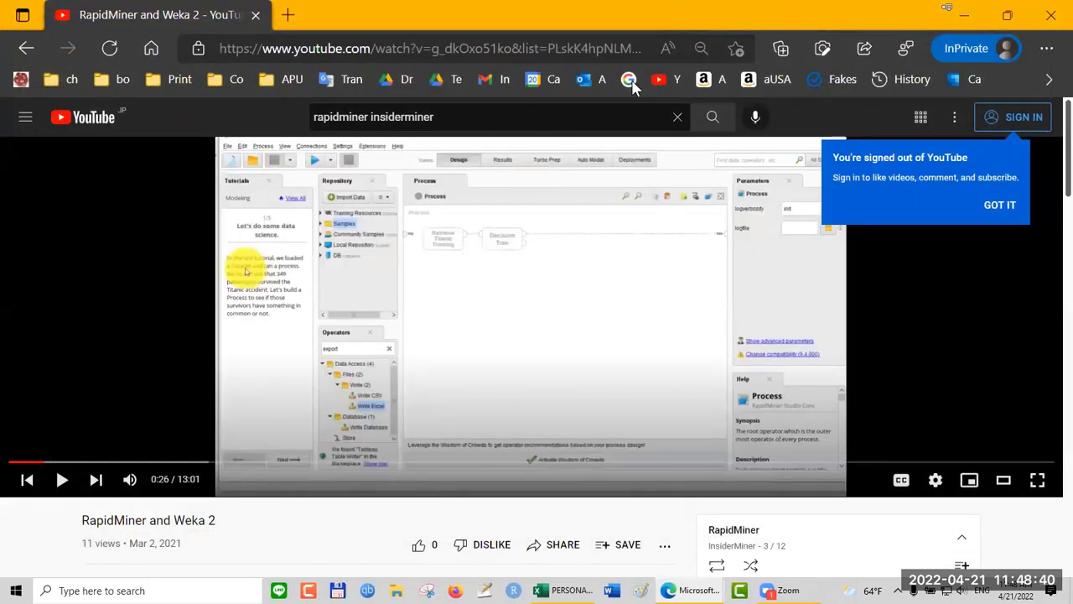
click(968, 14)
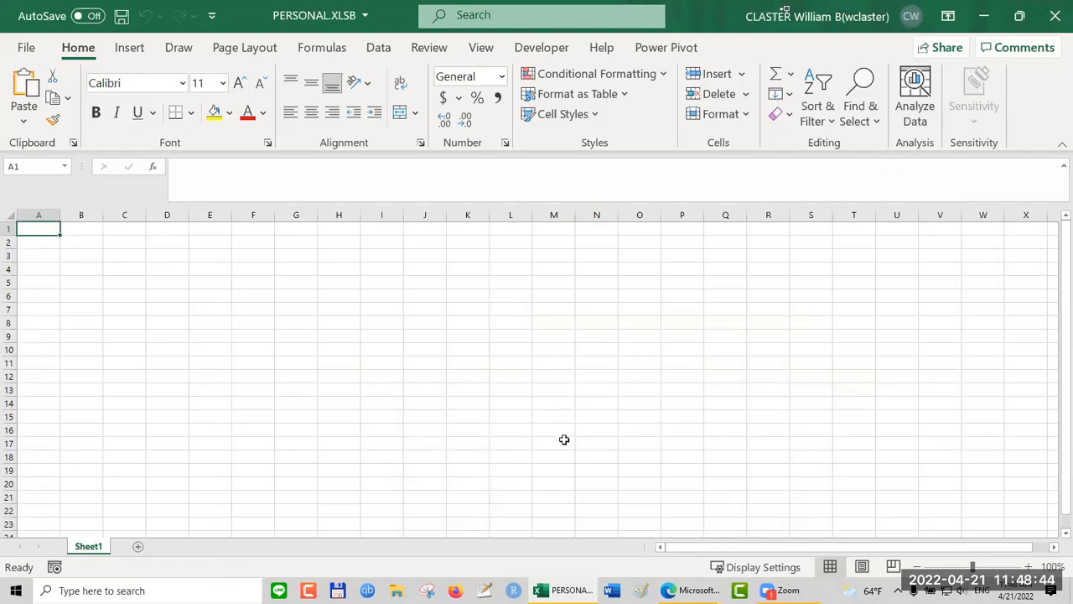
Step: Search the computer for Weka, launch Weka 3.8.5 and open its Explorer, moving the Explorer window clear of the GUI Chooser
click(101, 590)
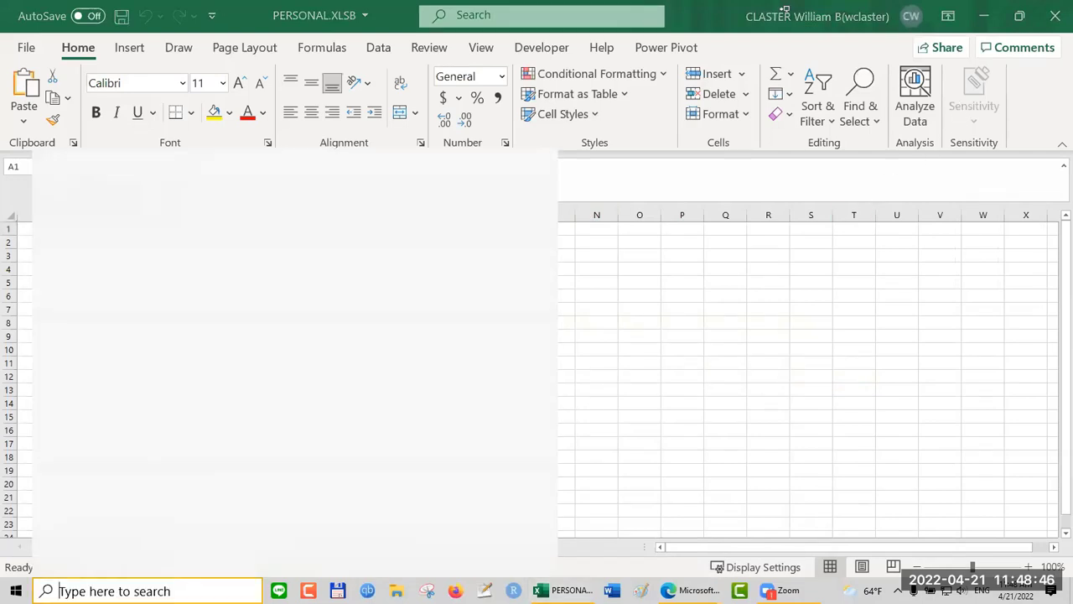
text(we)
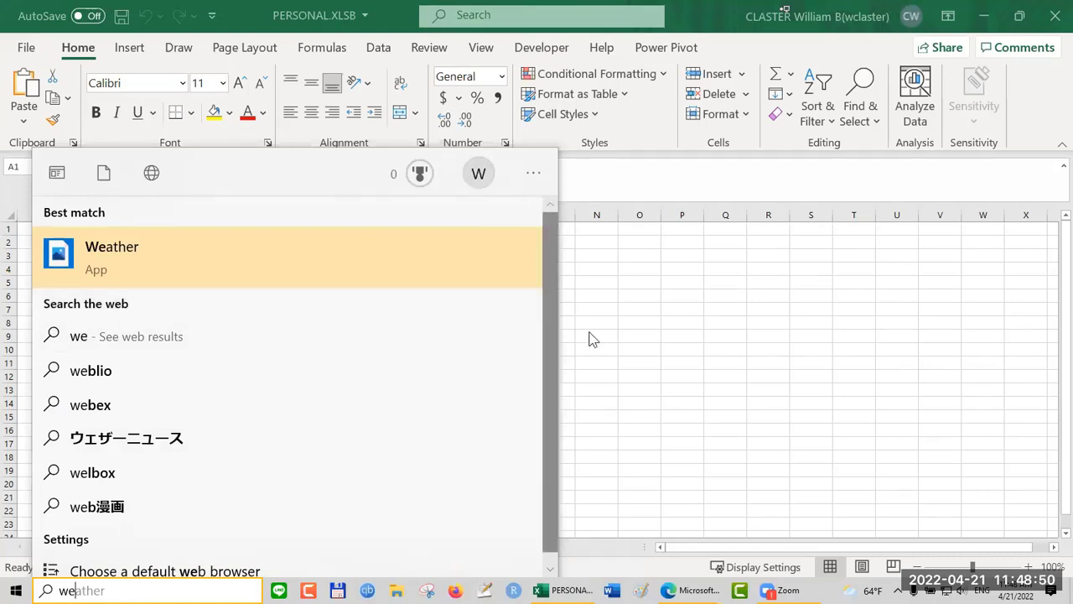
text(k)
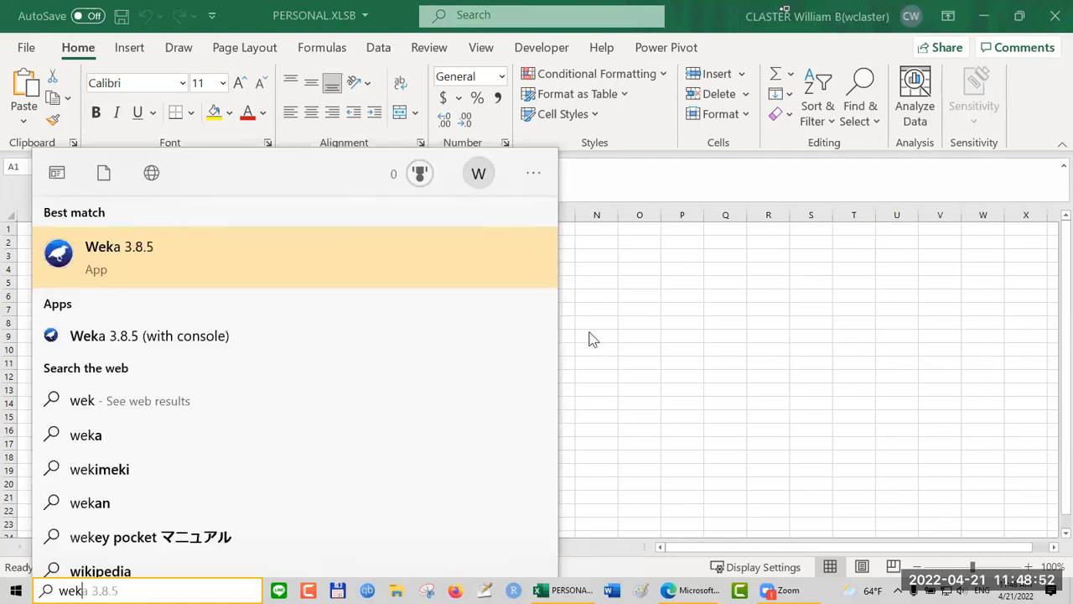
text(a)
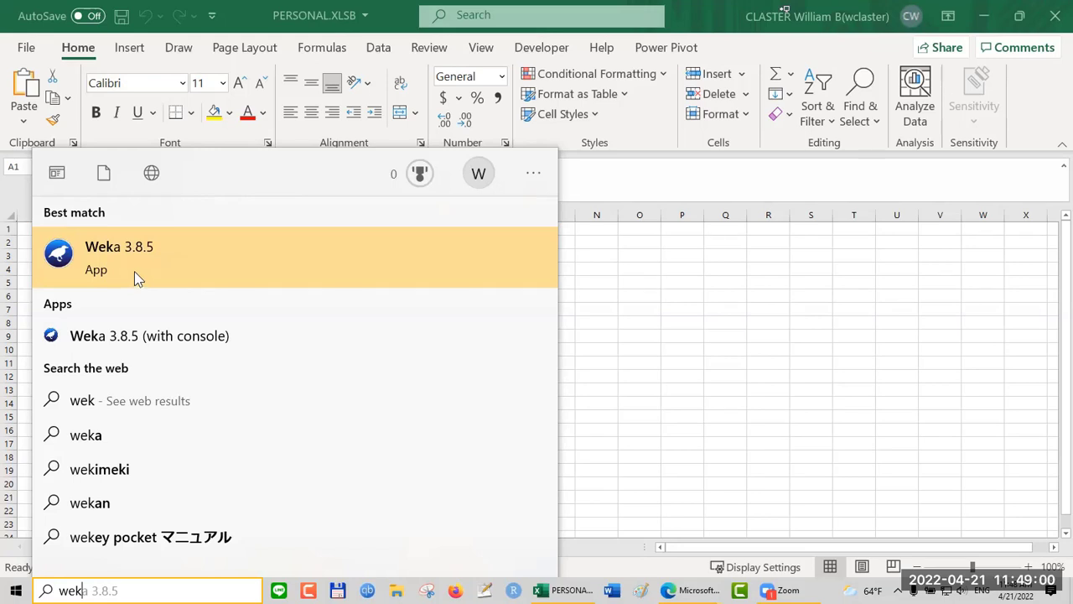
click(135, 271)
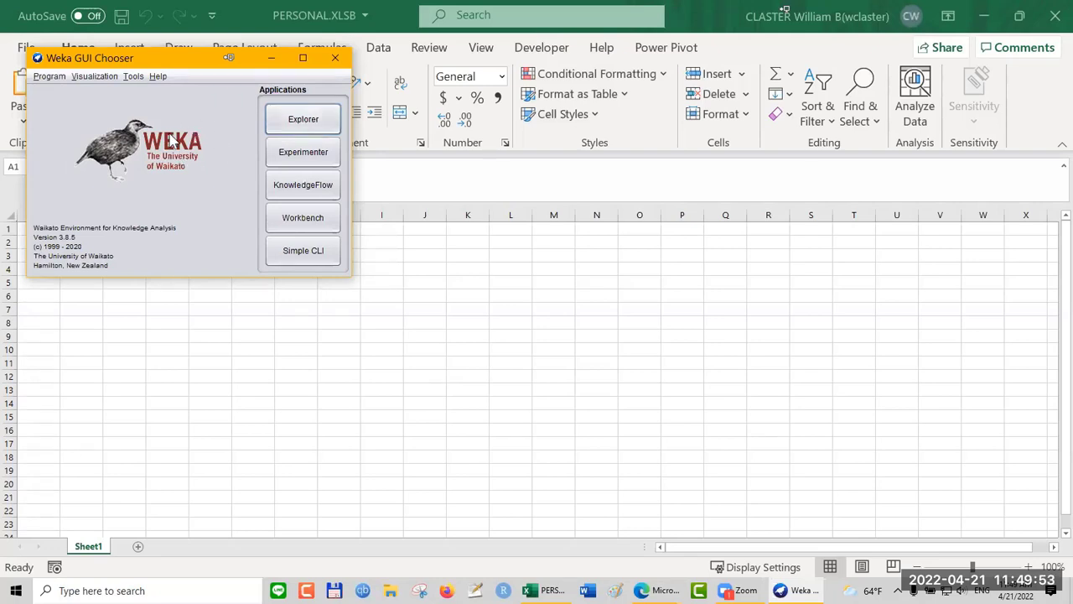
mouse_move(171, 142)
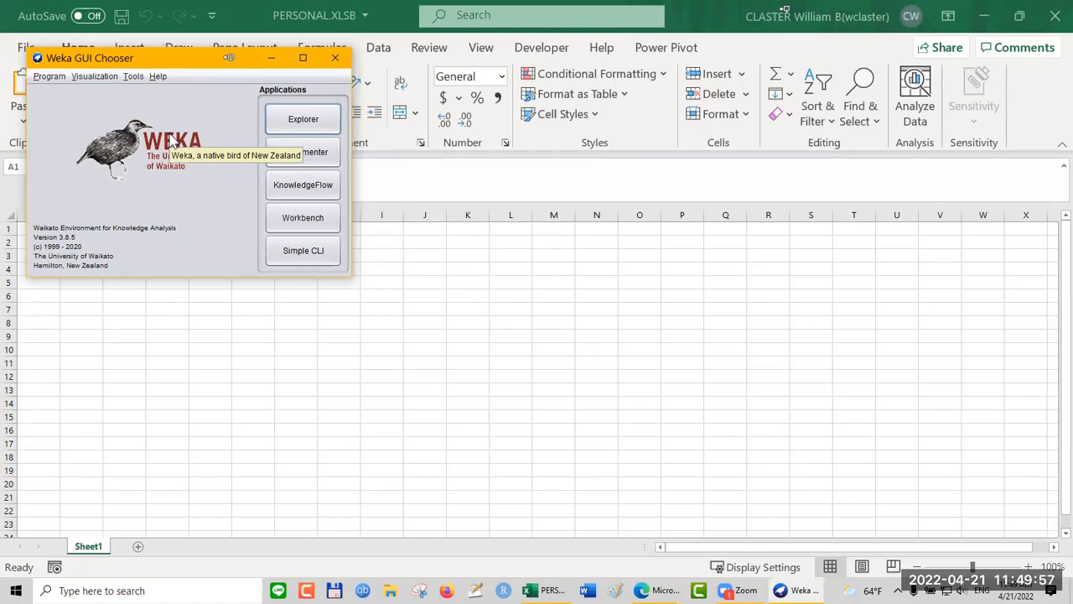
click(309, 124)
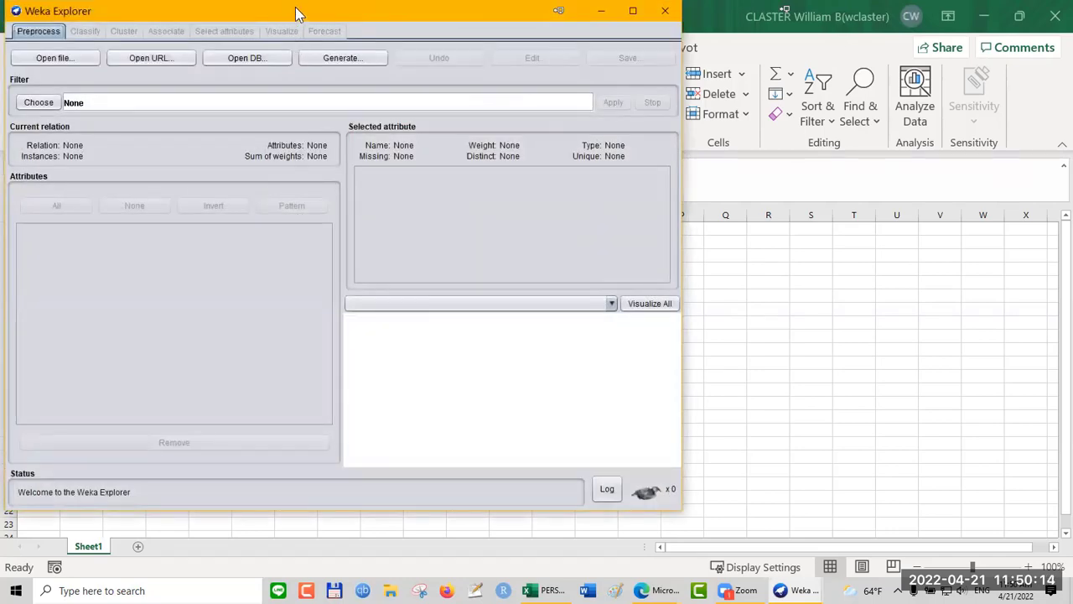
drag(300, 8, 457, 58)
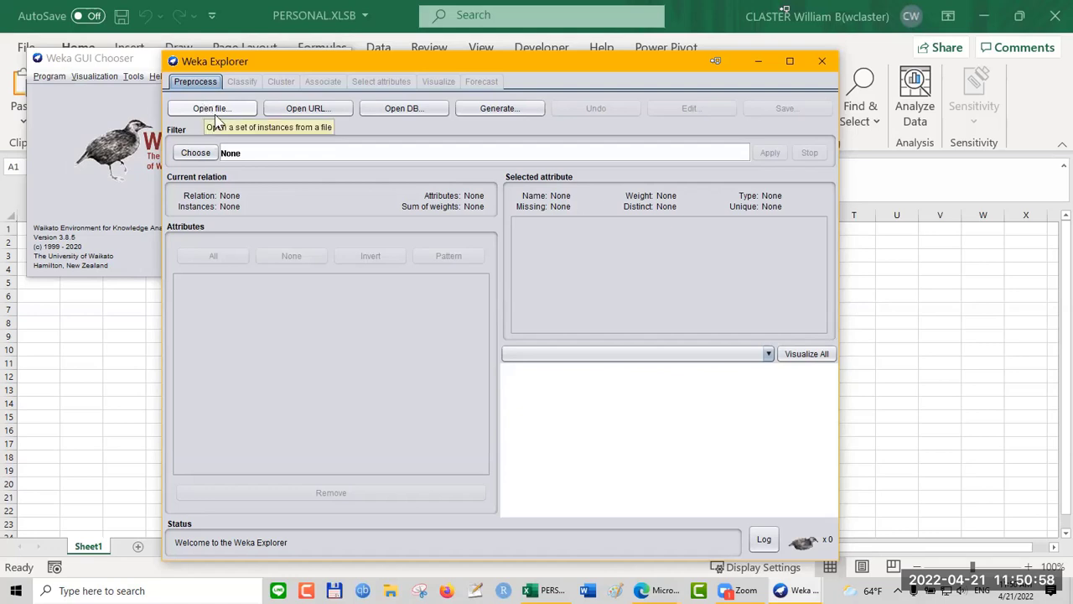
Step: Start opening a data file from Documents in Weka Explorer and set the file type to Excel Spreadsheets (*.xlsx)
click(215, 110)
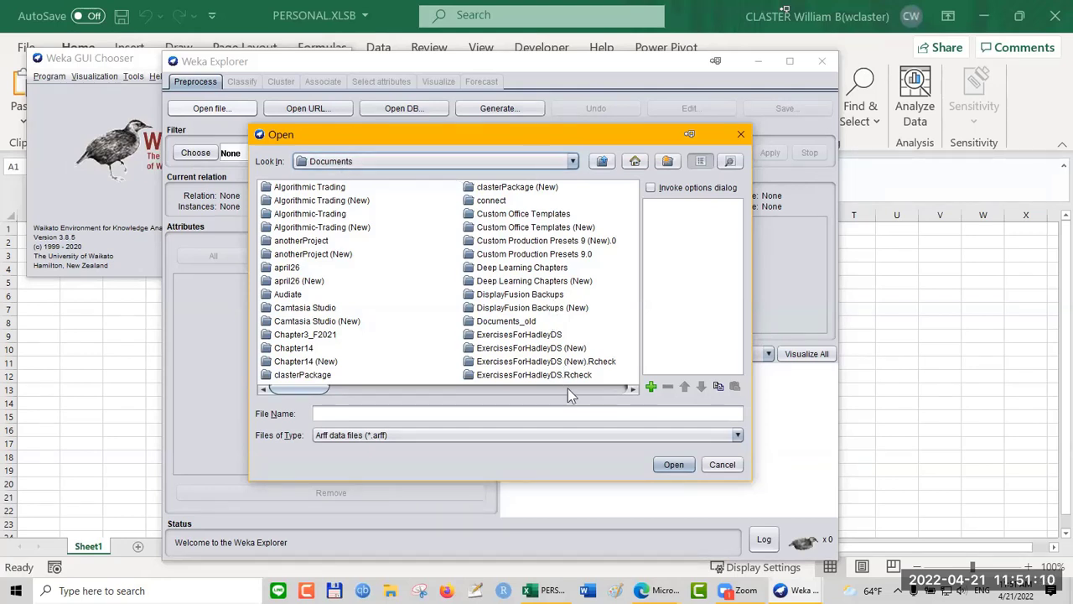
scroll(568, 388, right, 4)
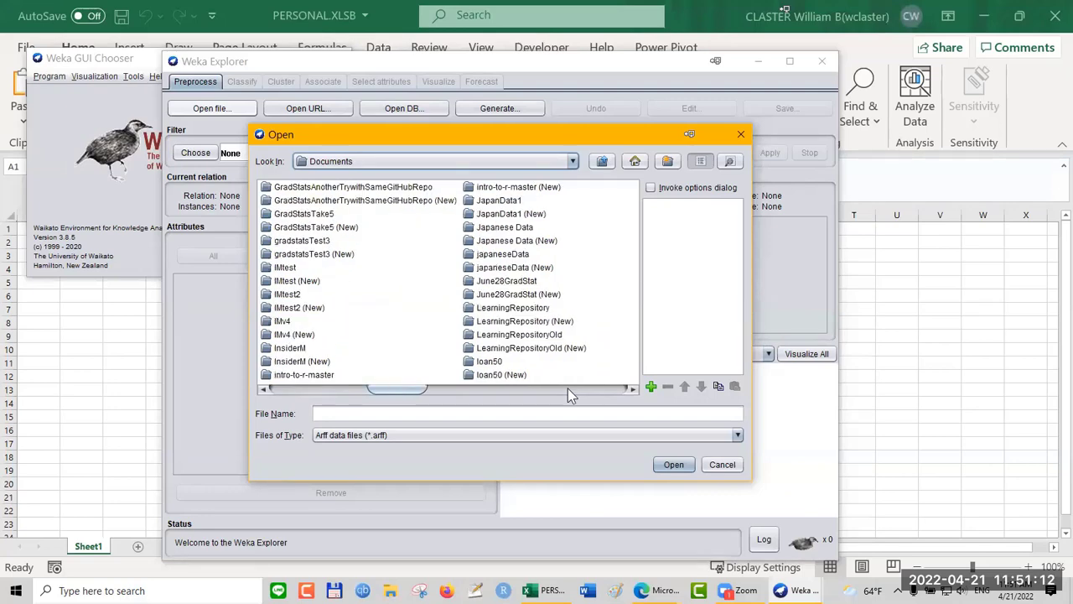
scroll(568, 388, right, 4)
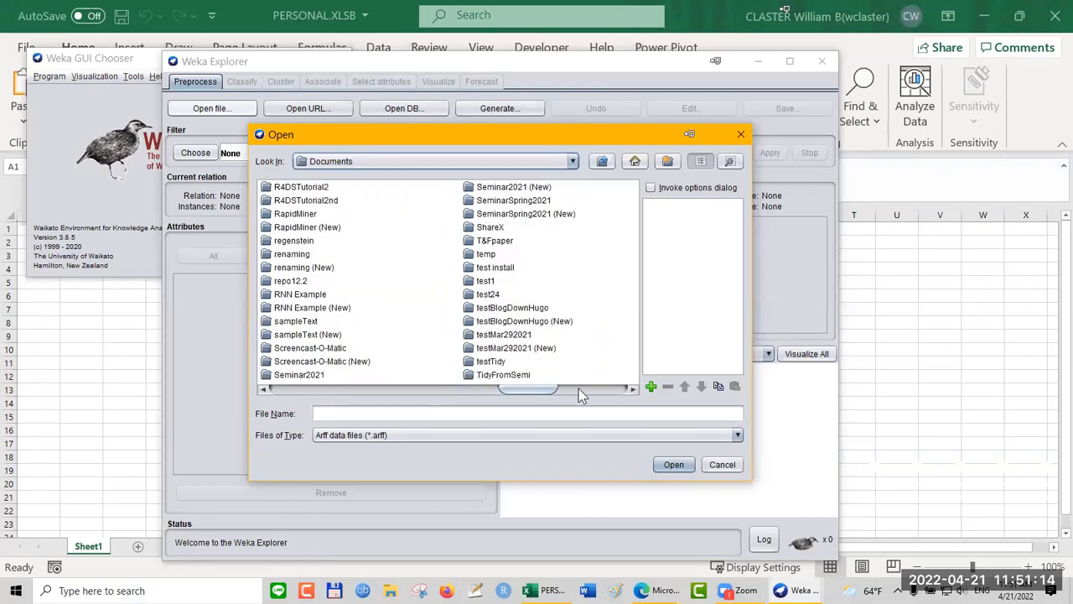
scroll(582, 388, right, 2)
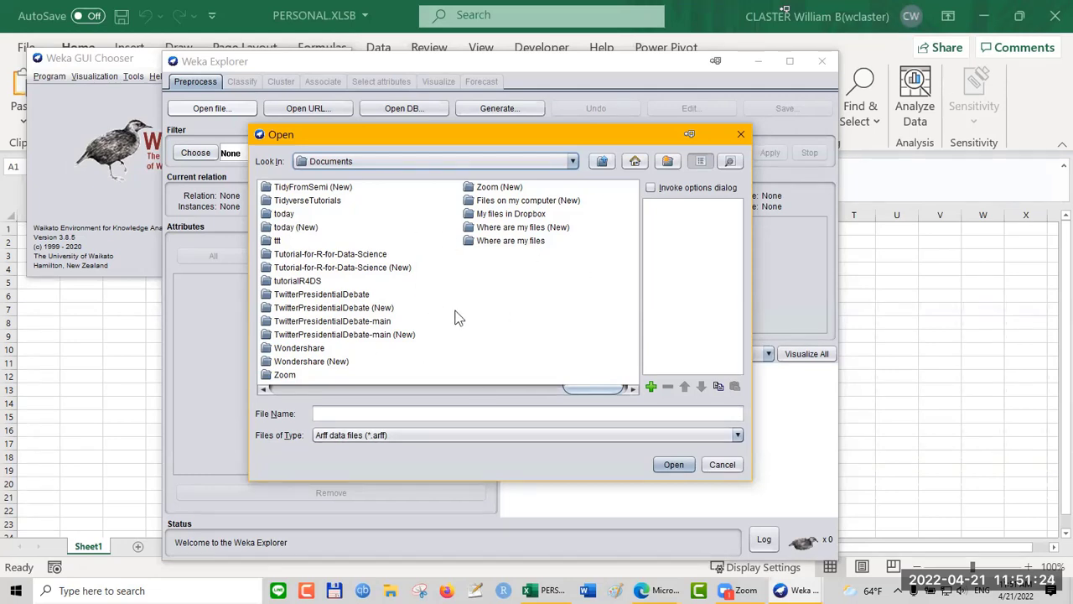
click(435, 439)
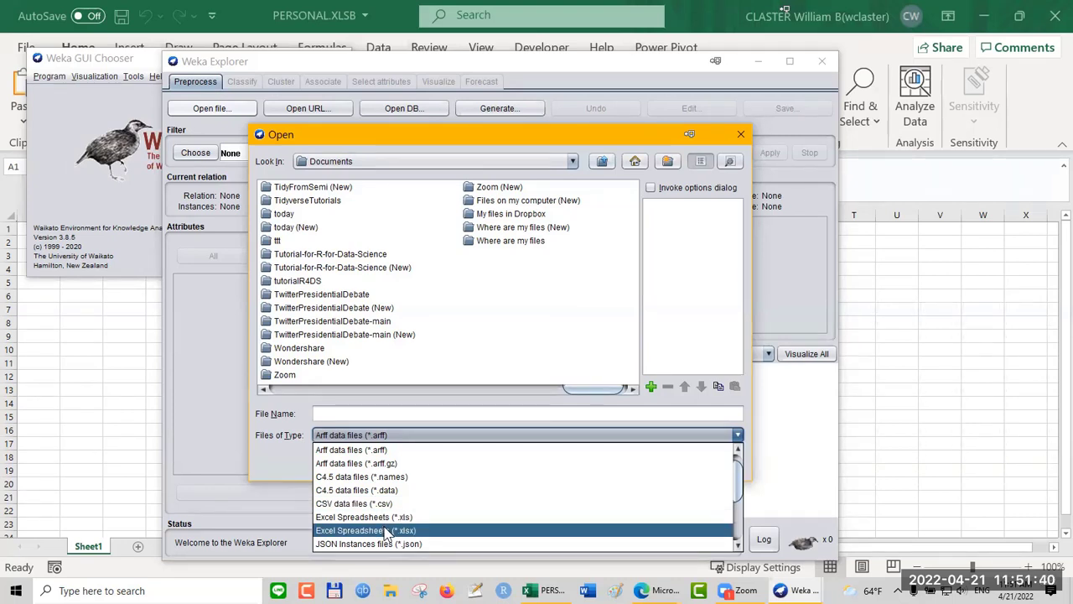
scroll(507, 510, down, 3)
scroll(508, 511, up, 3)
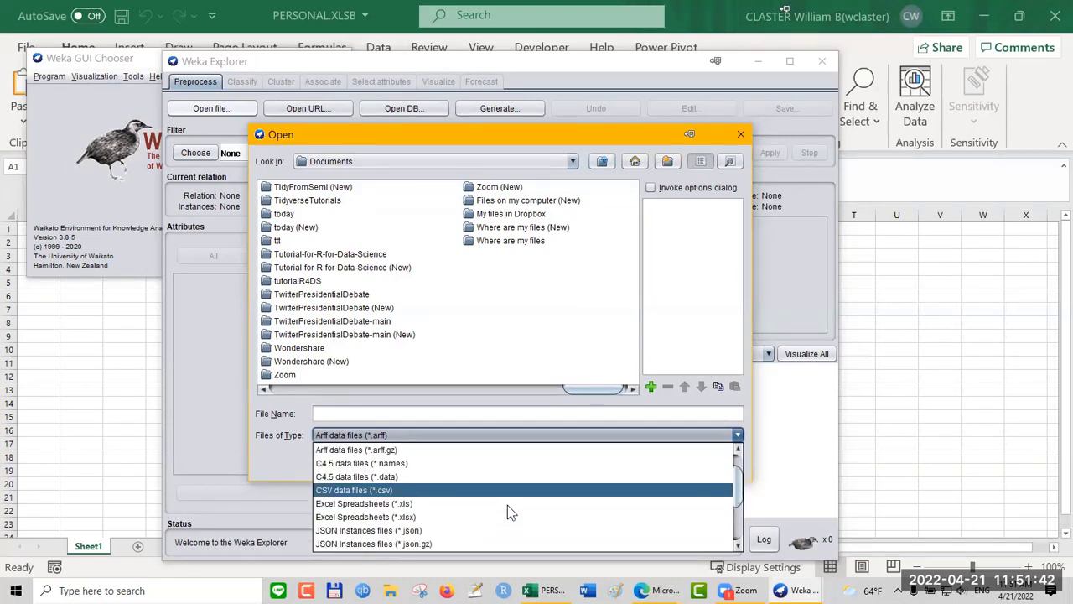
click(434, 517)
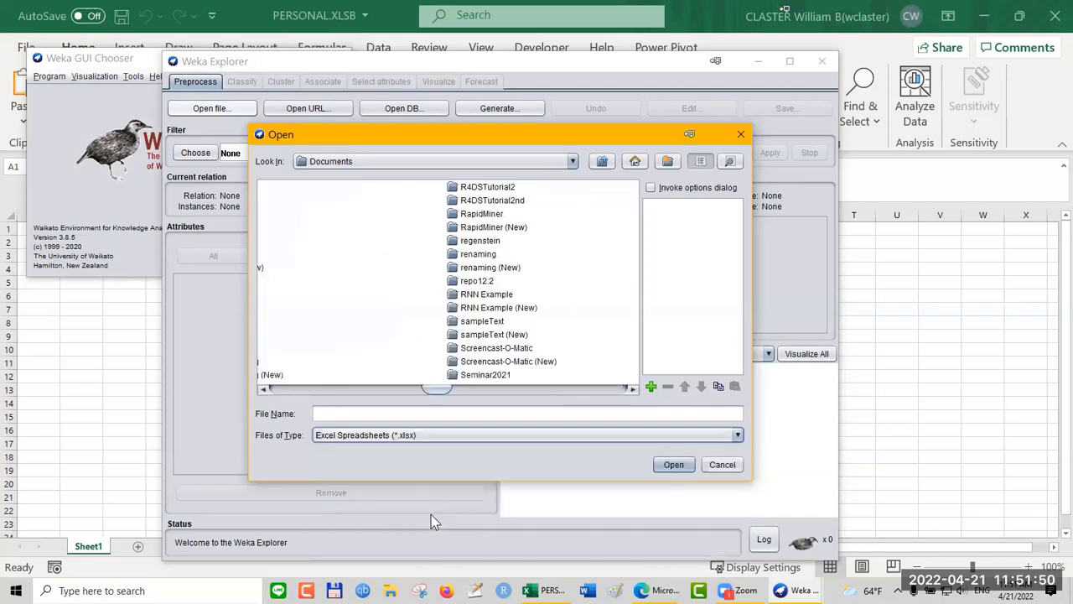
Step: Load tt.xlsx from the Documents folder into Weka Explorer
click(500, 389)
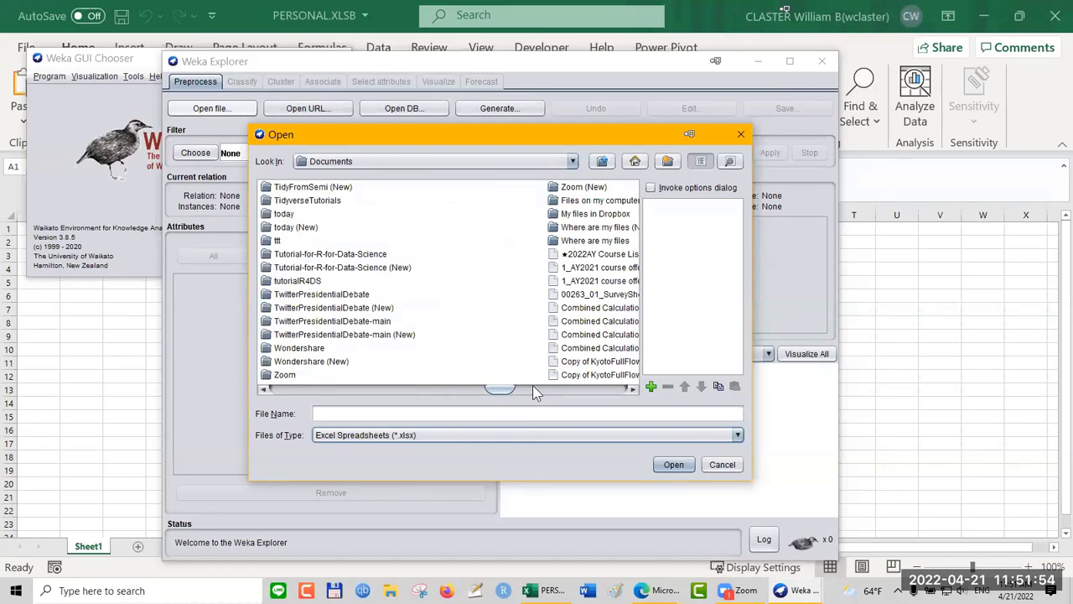
click(530, 389)
click(570, 388)
click(583, 389)
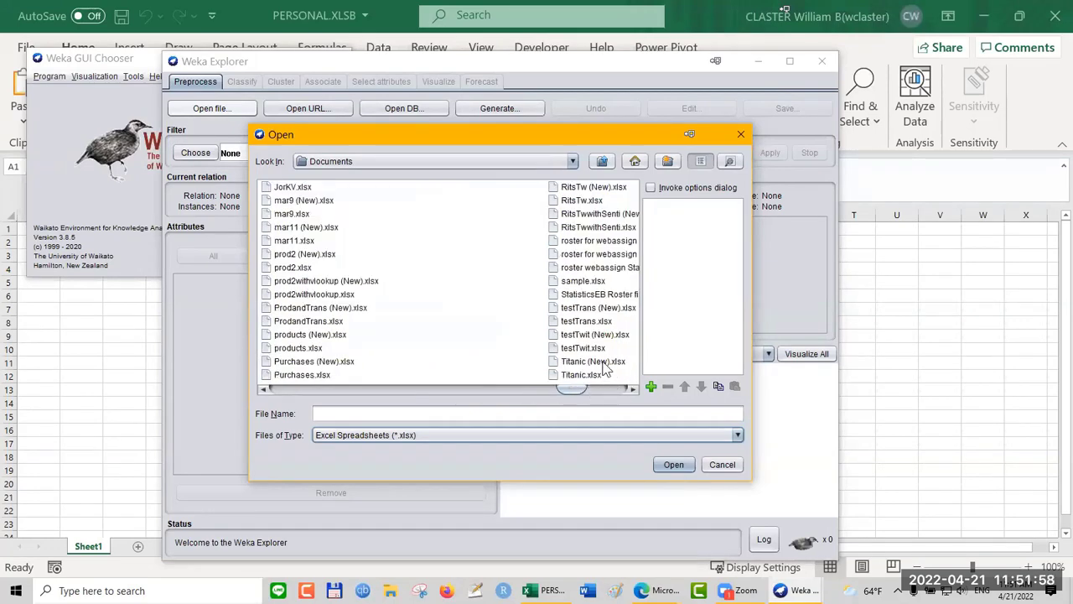
click(602, 387)
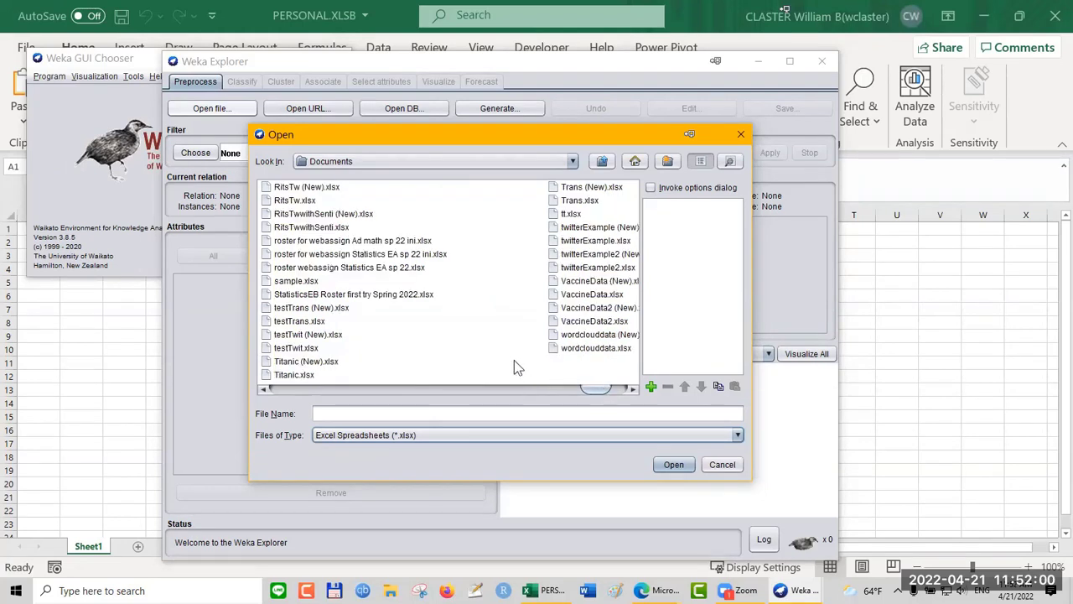
click(571, 214)
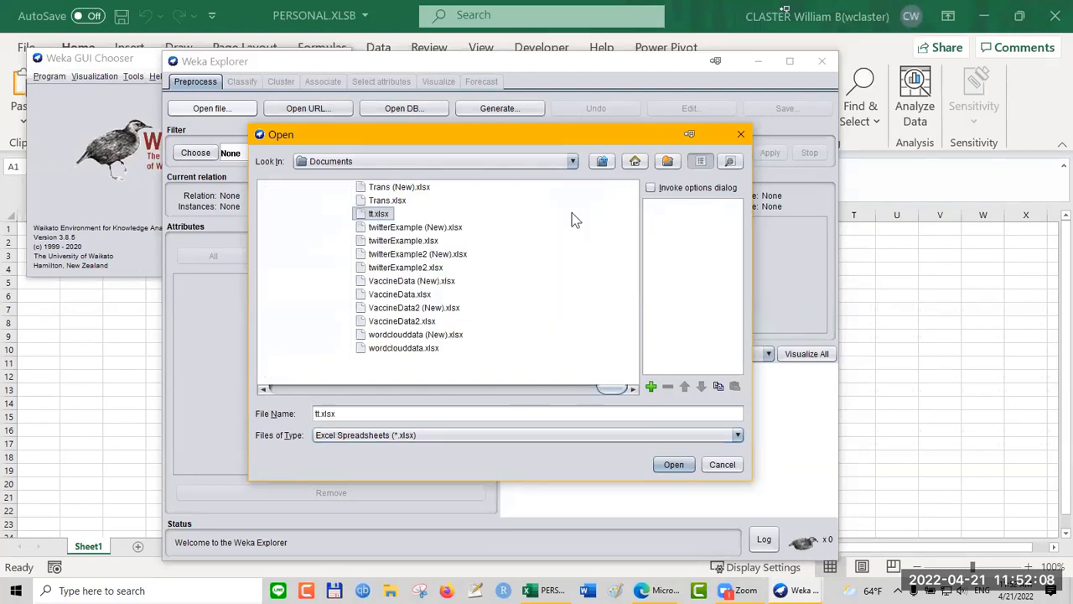
click(673, 464)
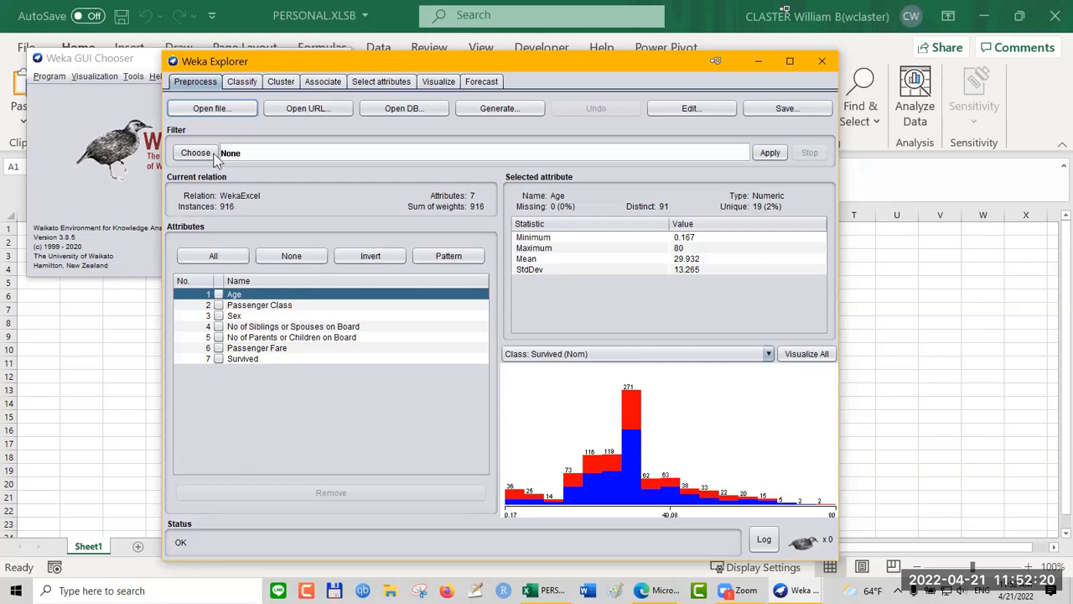
Step: Start opening another data file in Weka Explorer, then switch to File Explorer and browse to C:\Program Files
click(212, 109)
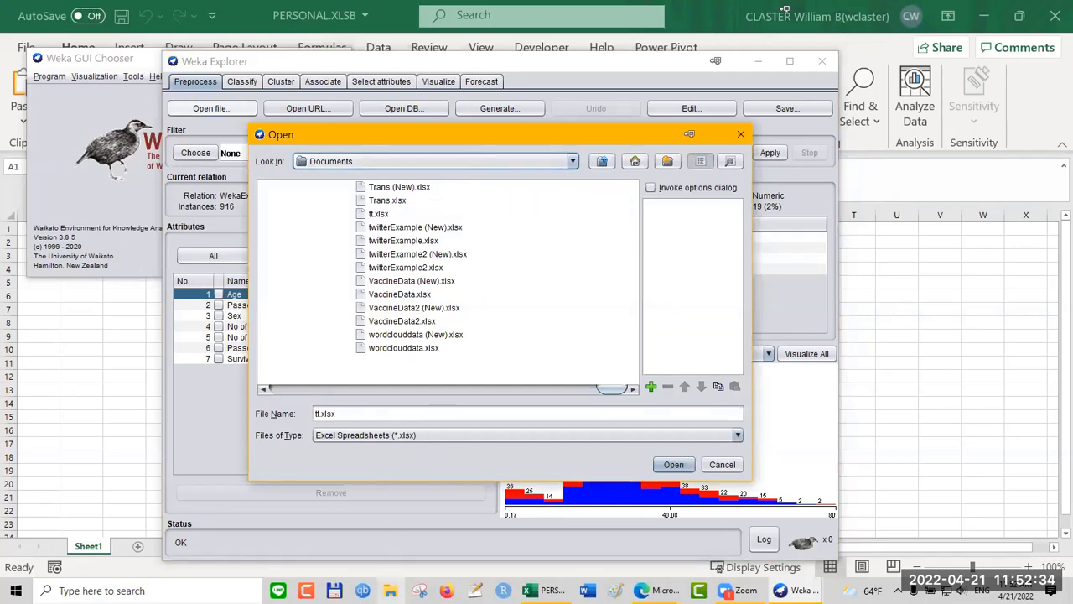
click(391, 590)
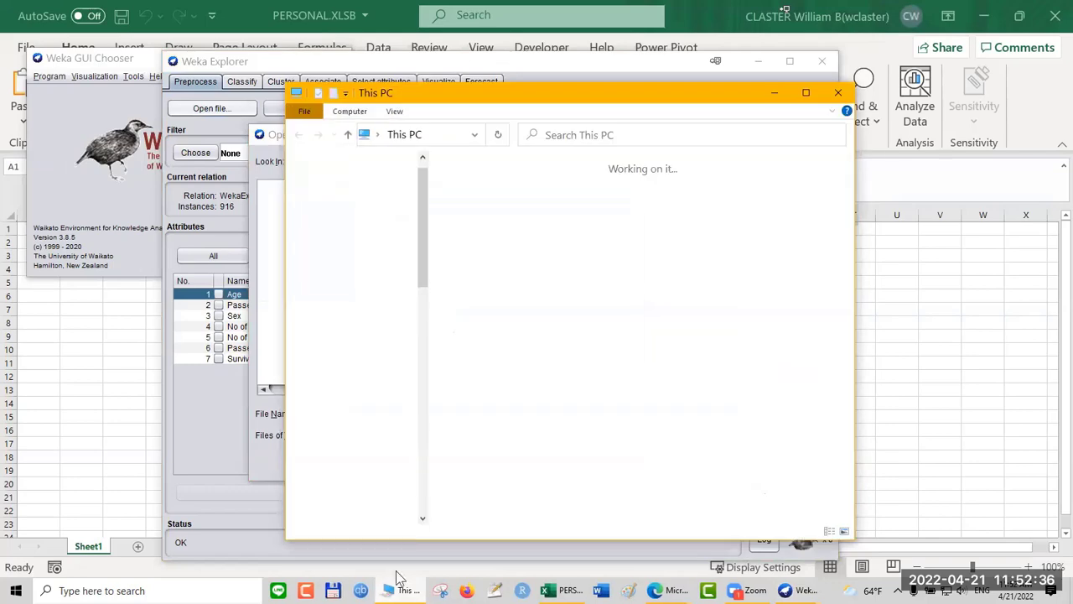
click(446, 427)
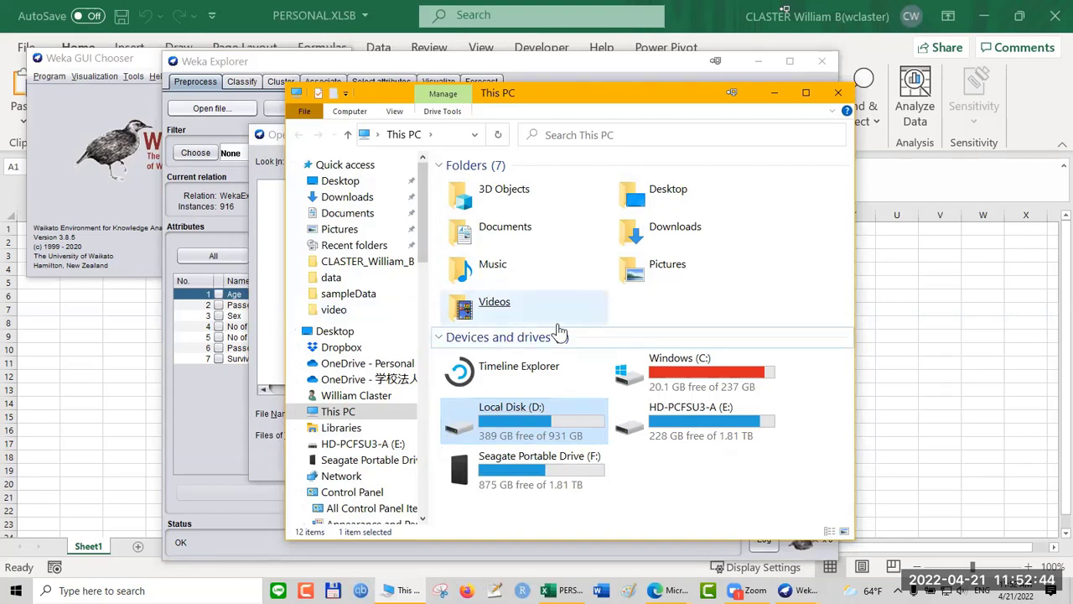
click(493, 304)
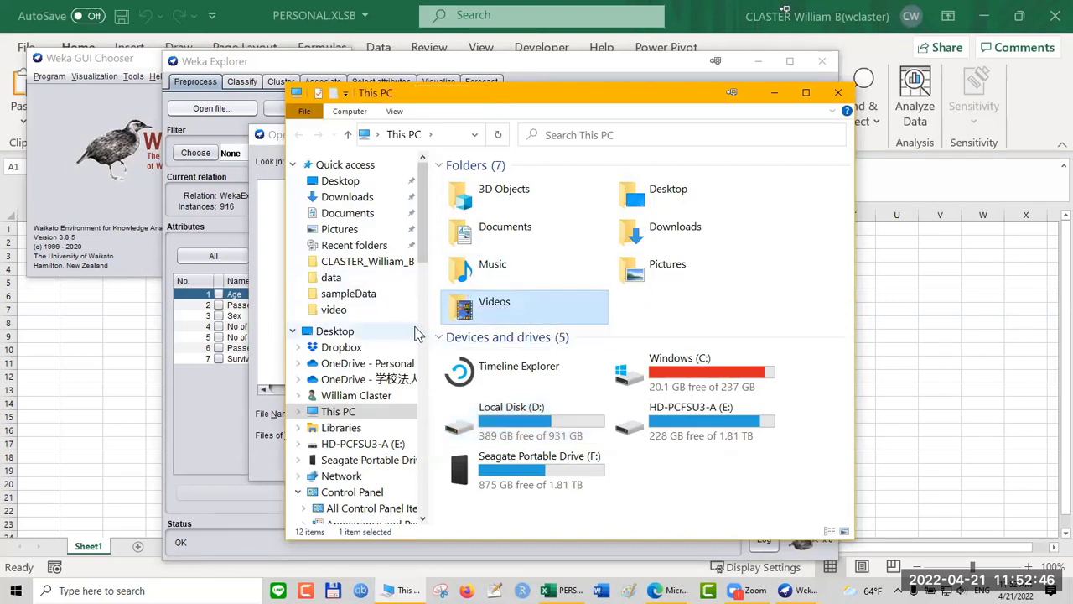
click(627, 384)
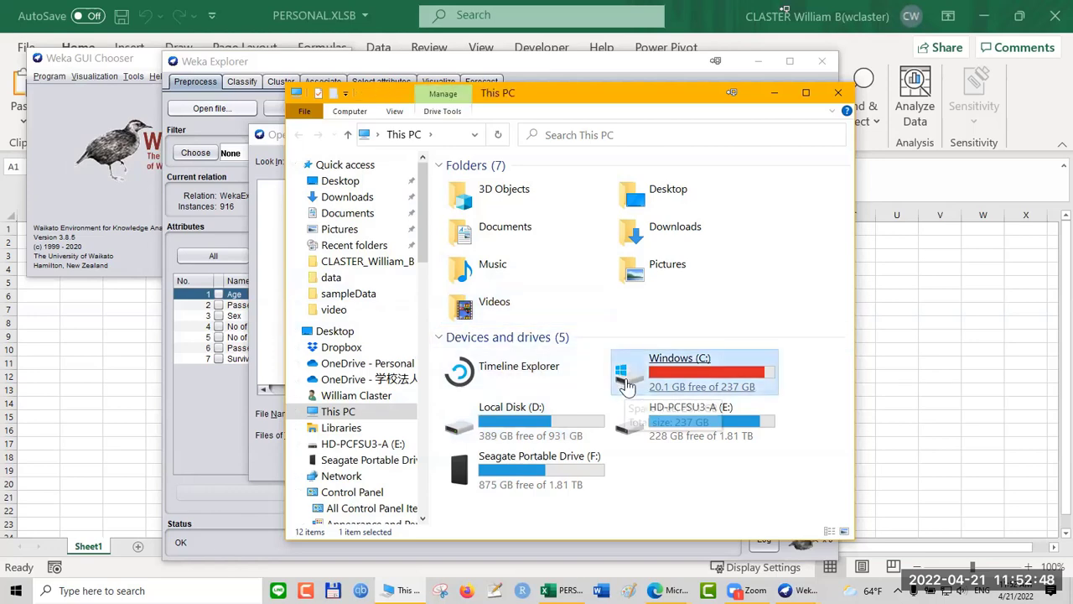
double_click(626, 381)
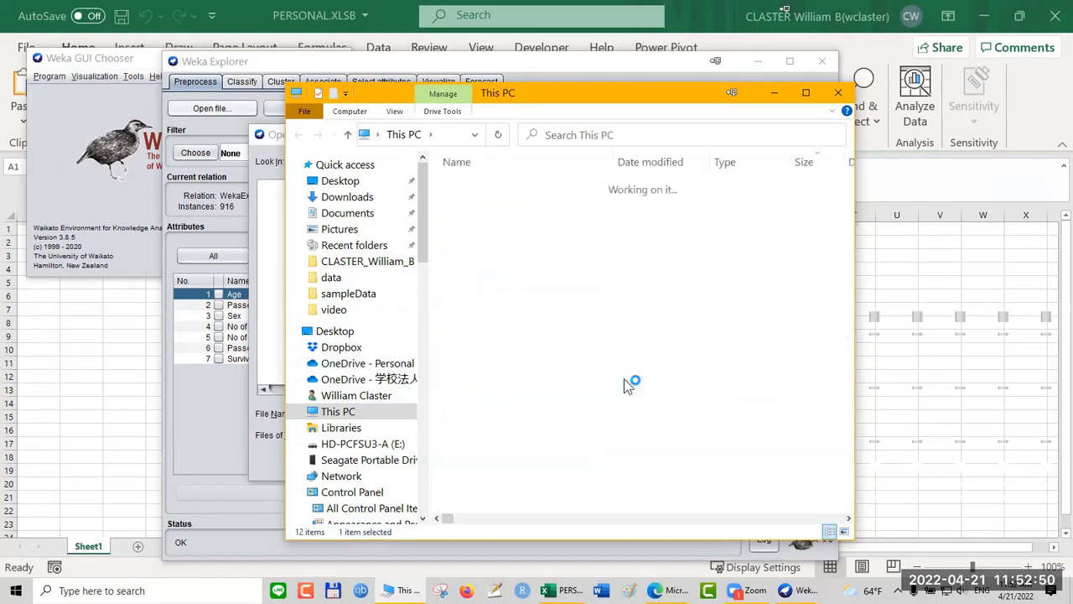
click(577, 367)
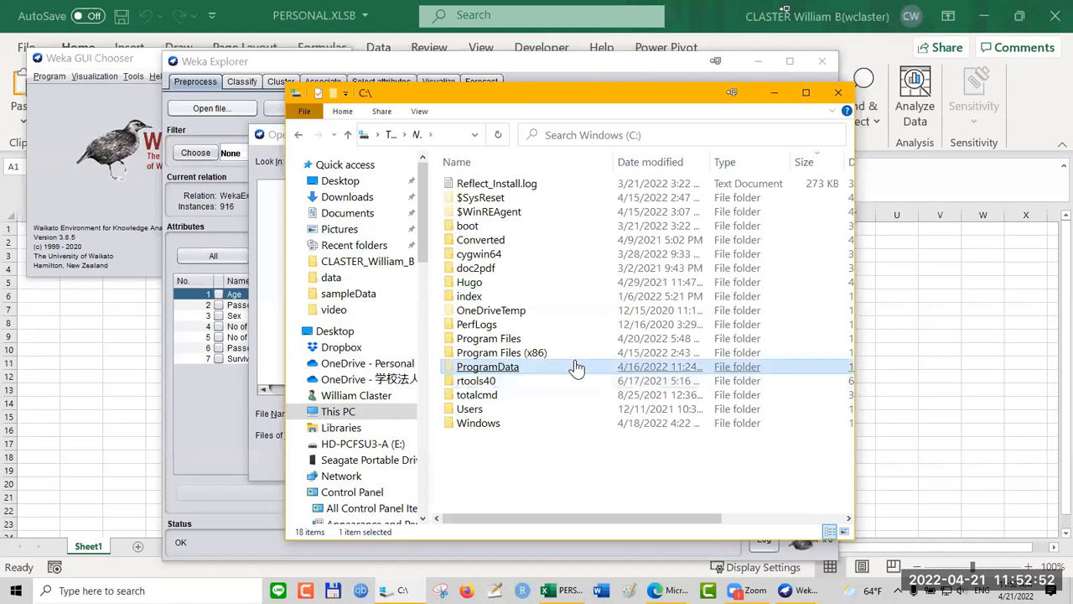
click(541, 289)
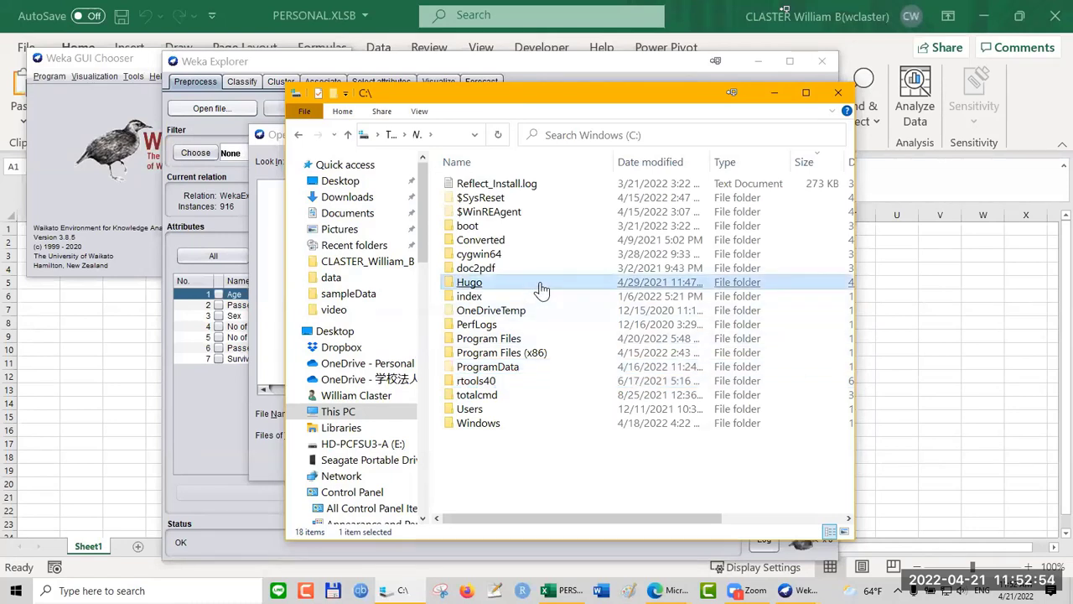
click(518, 339)
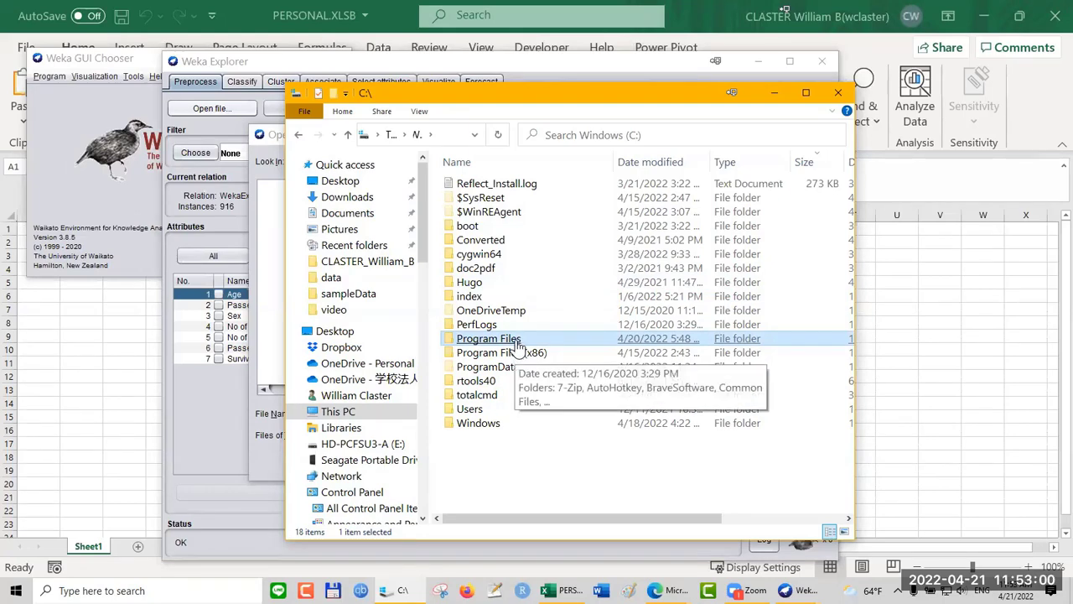
double_click(517, 344)
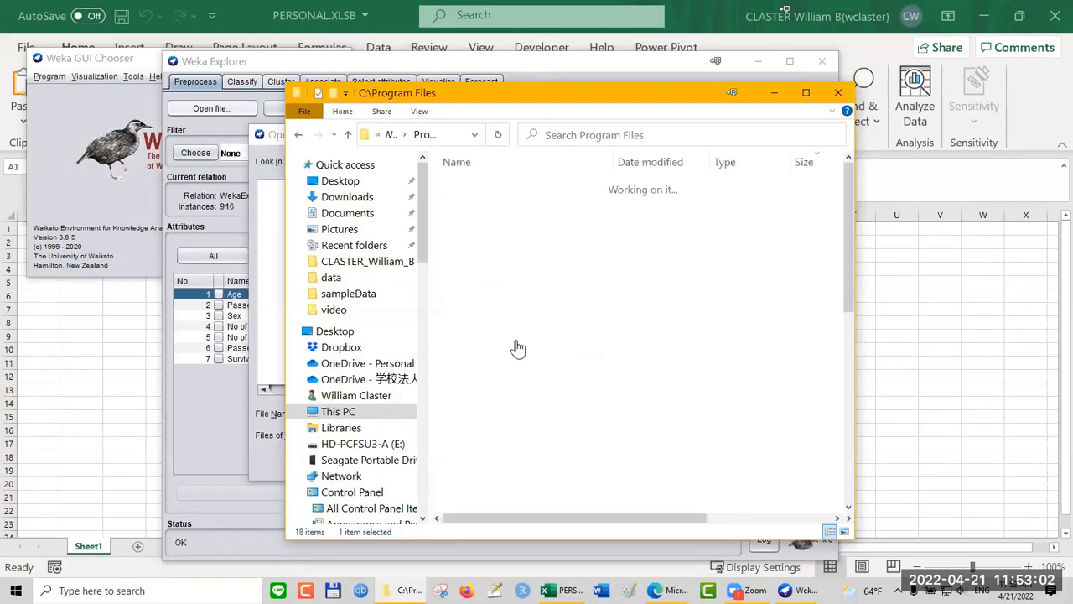
Step: Open the data folder inside Weka-3-8-5 and look over the sample ARFF files supplied with Weka
click(849, 487)
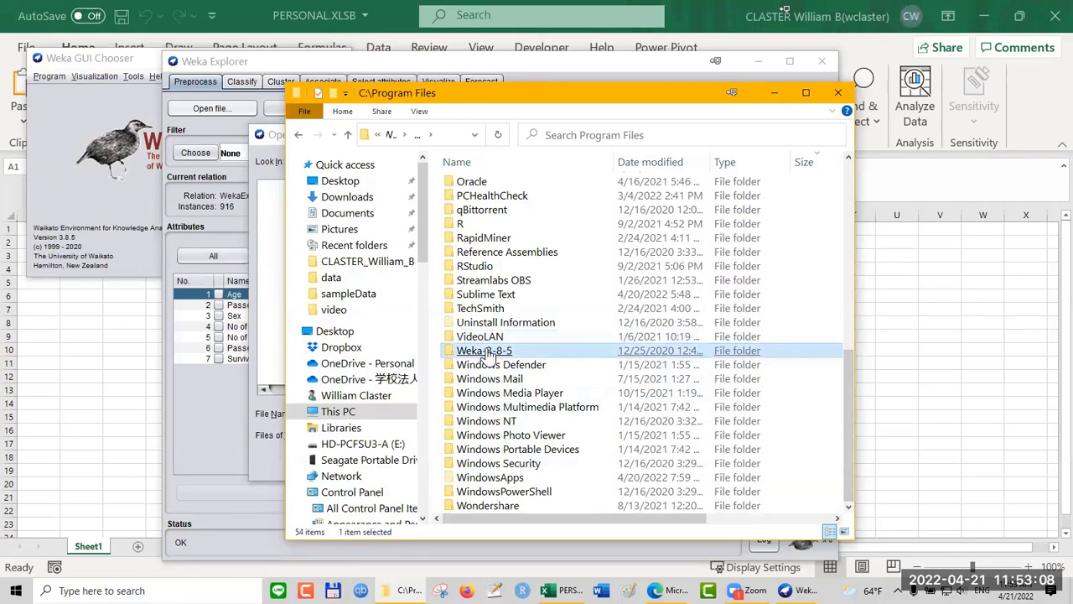
click(485, 352)
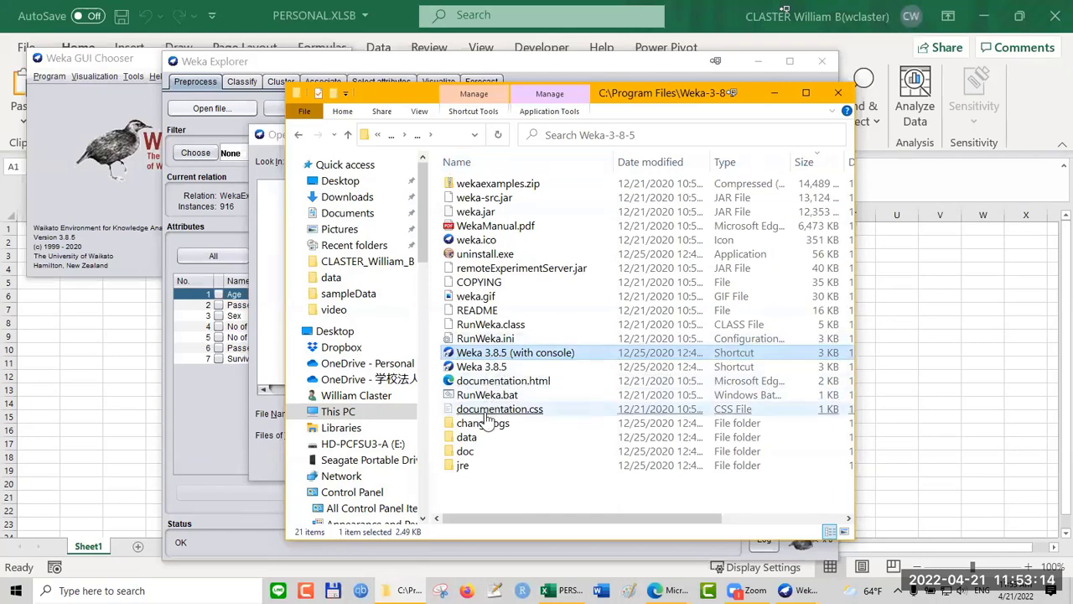
click(475, 445)
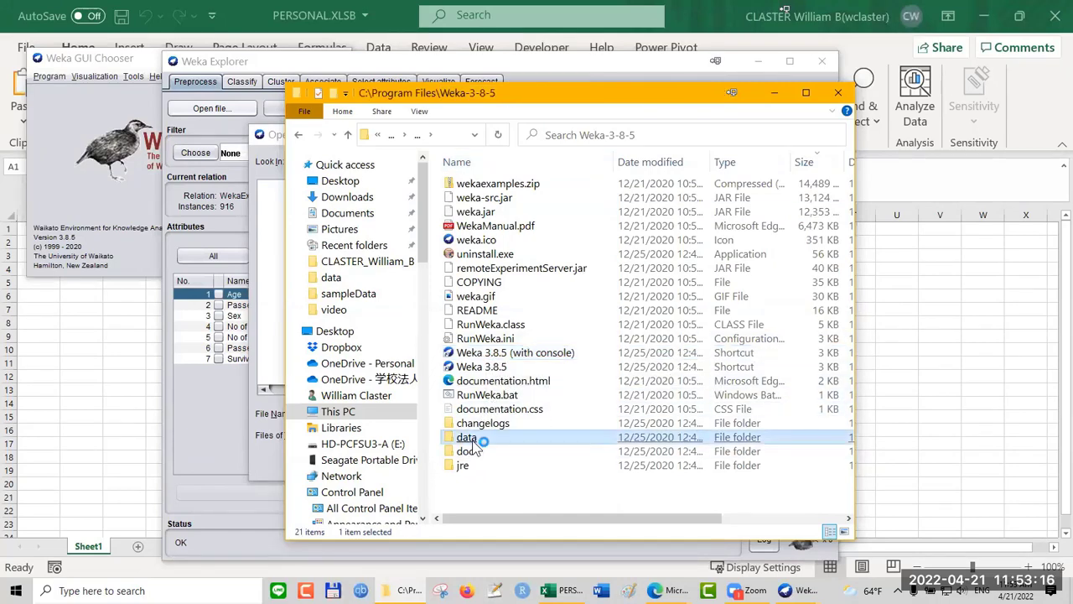
click(473, 436)
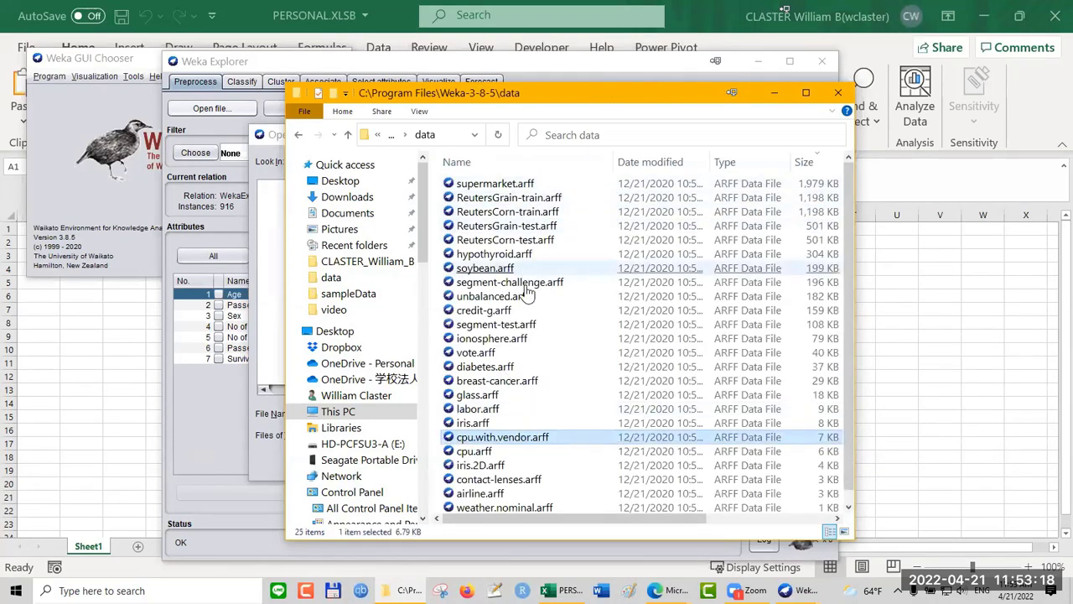
click(520, 422)
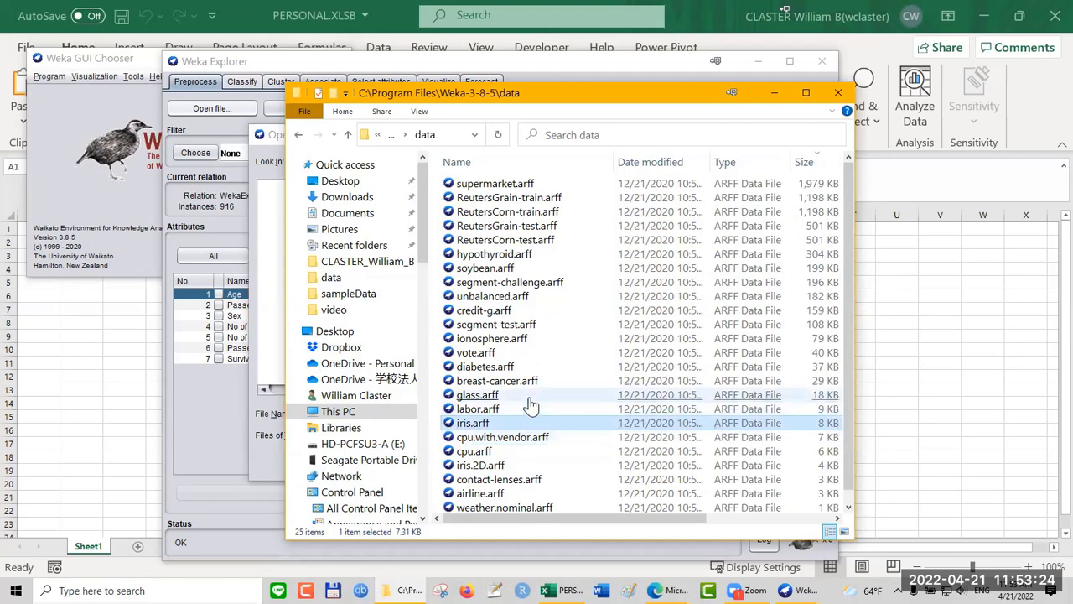
click(536, 372)
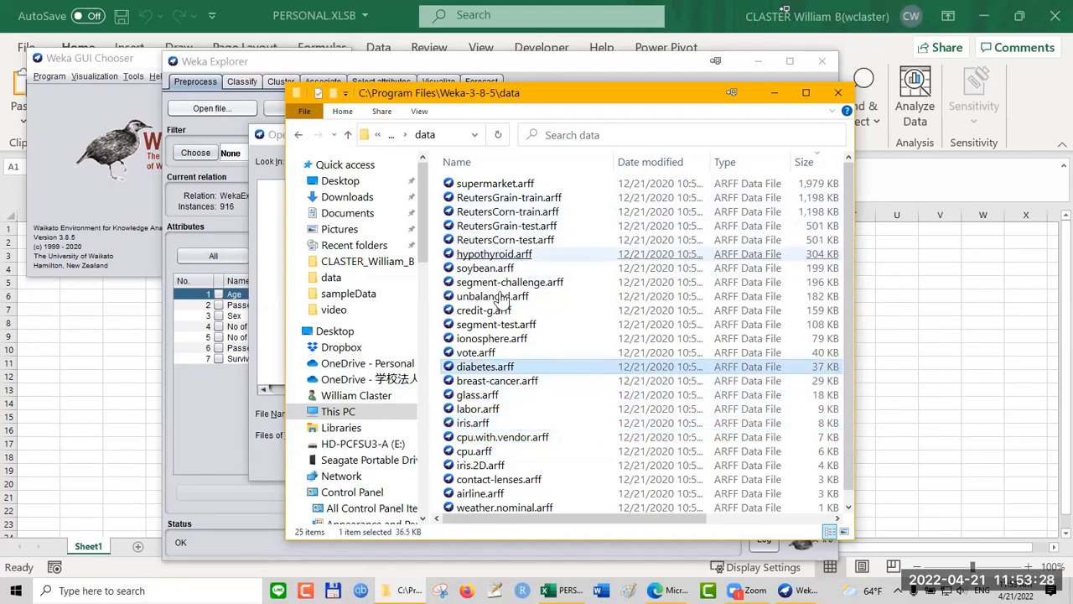
click(503, 438)
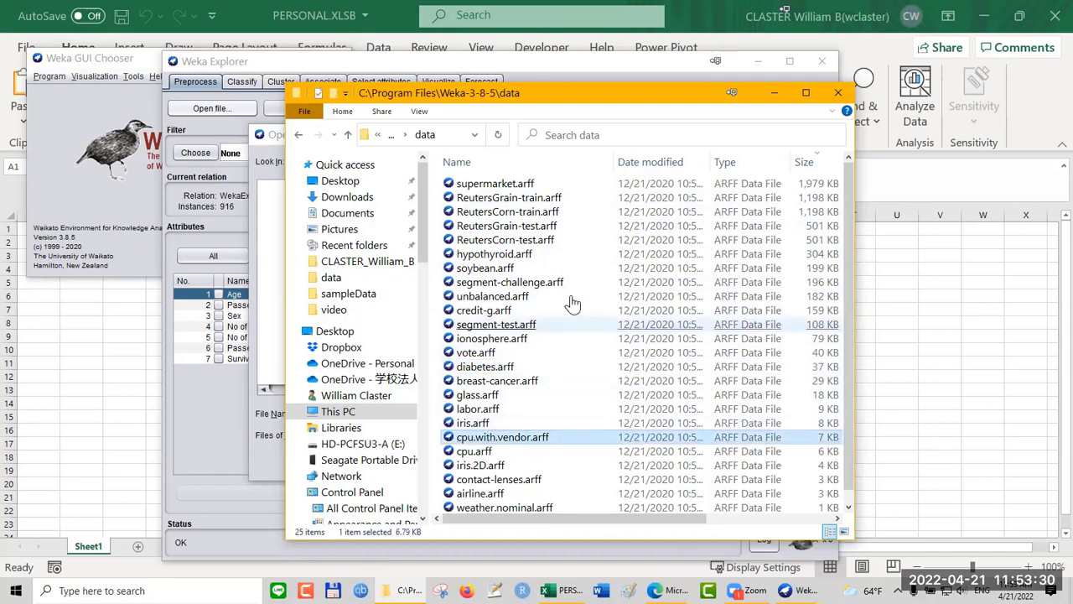
Step: Go back up through the parent folders to the C: drive and close File Explorer
click(348, 136)
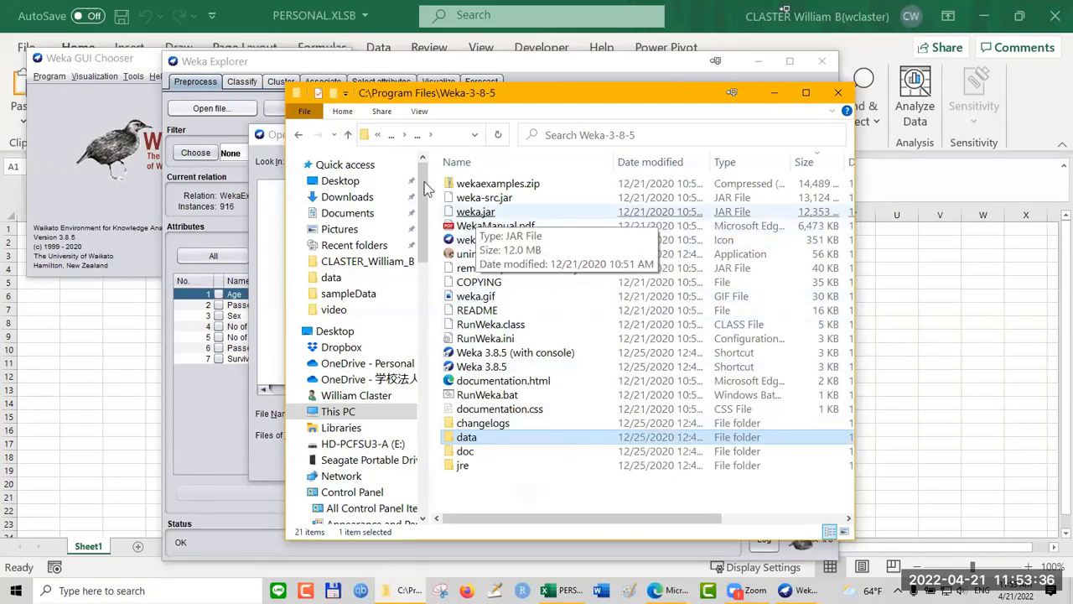
click(349, 135)
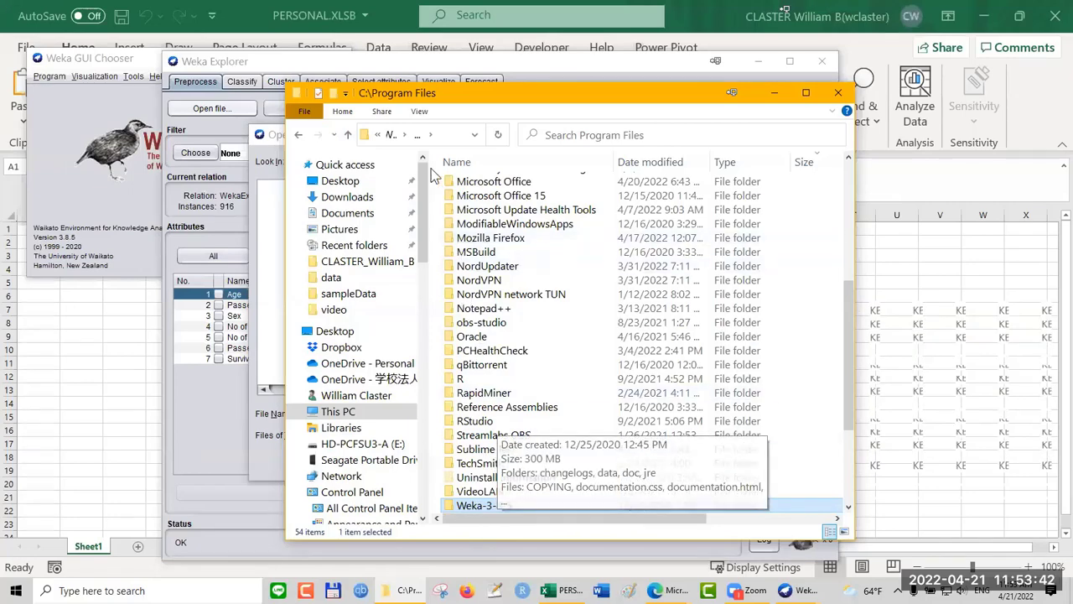
click(349, 136)
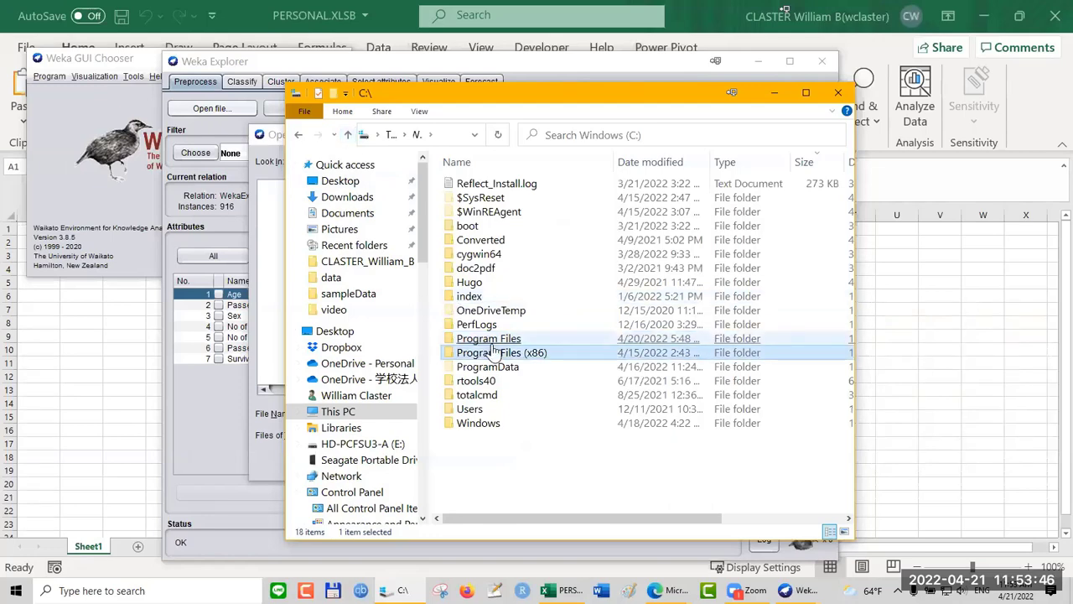
click(838, 94)
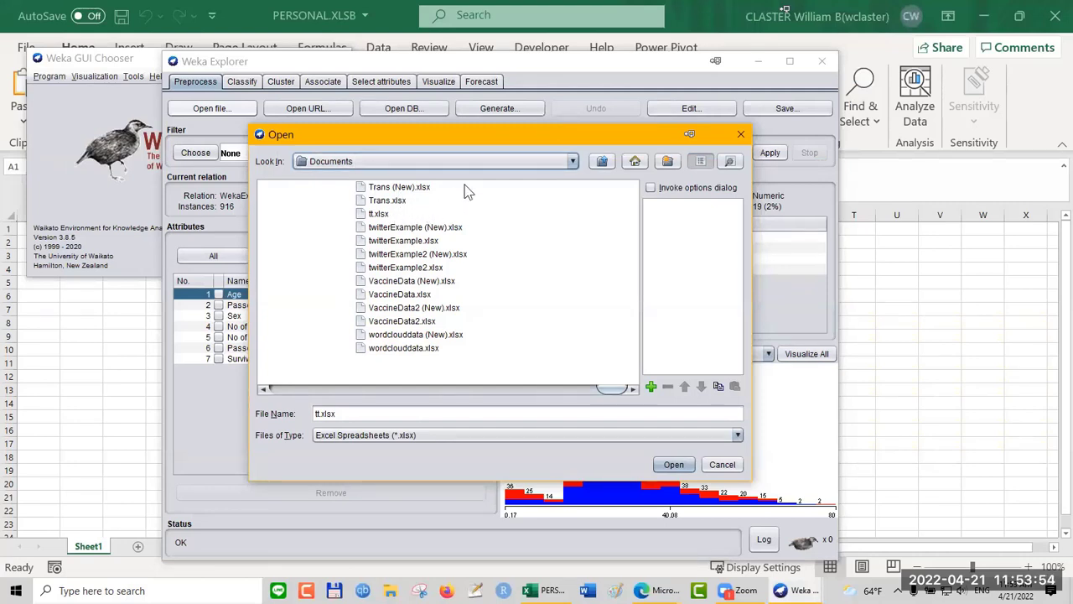
Step: Browse the Open dialog to the data folder under C:\Program Files\Weka-3-8-5
click(500, 165)
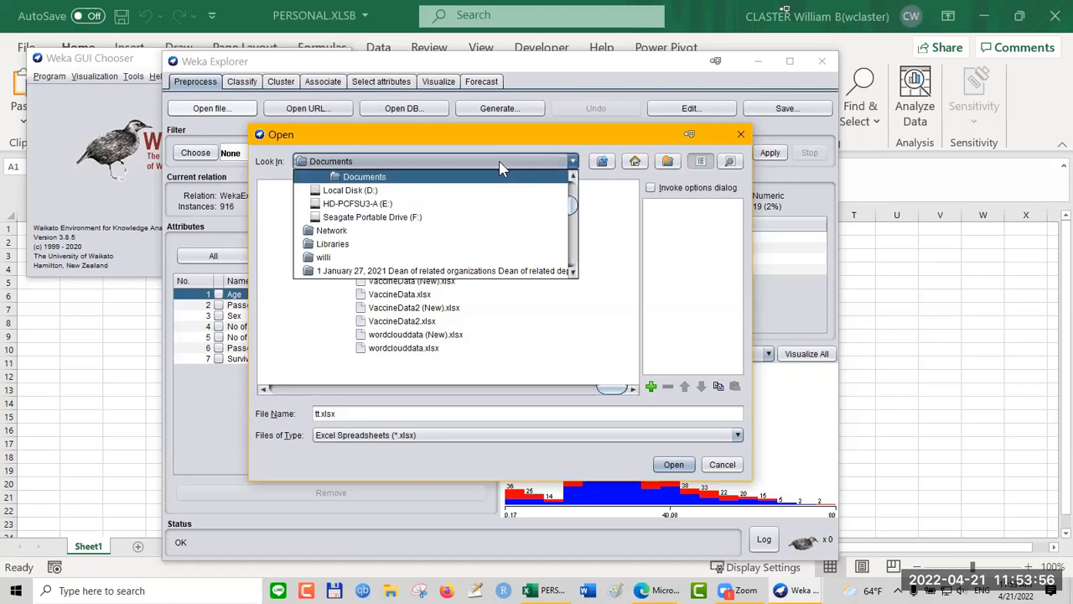
click(575, 198)
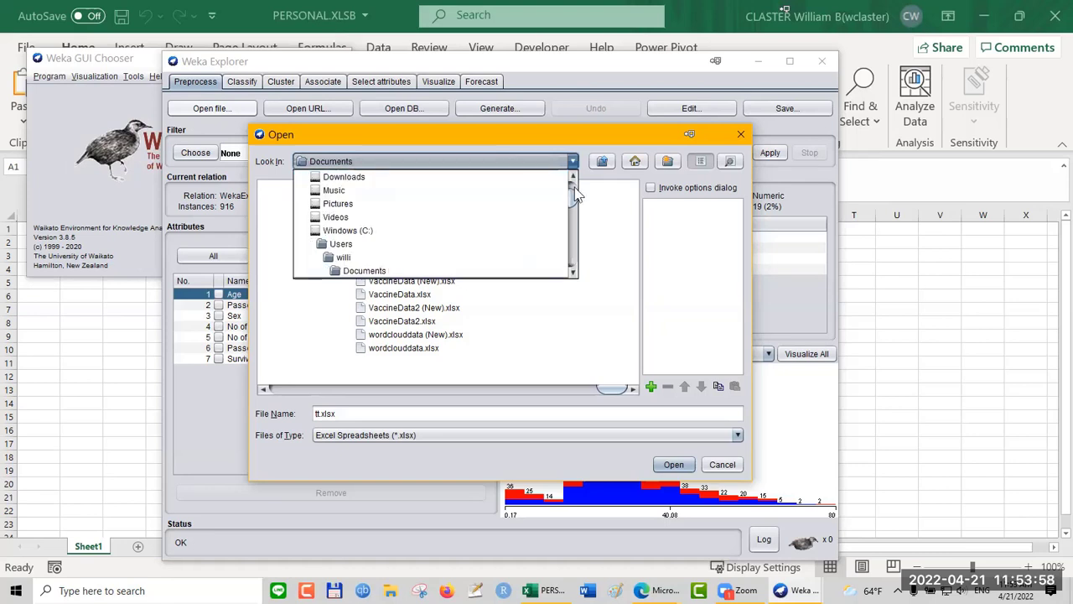
click(389, 234)
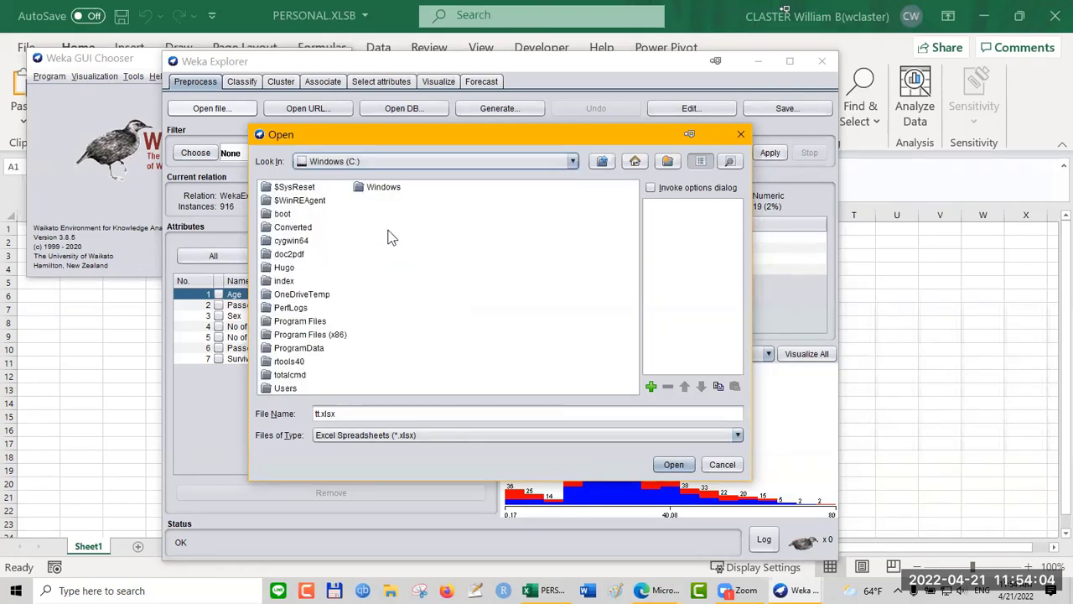
click(289, 322)
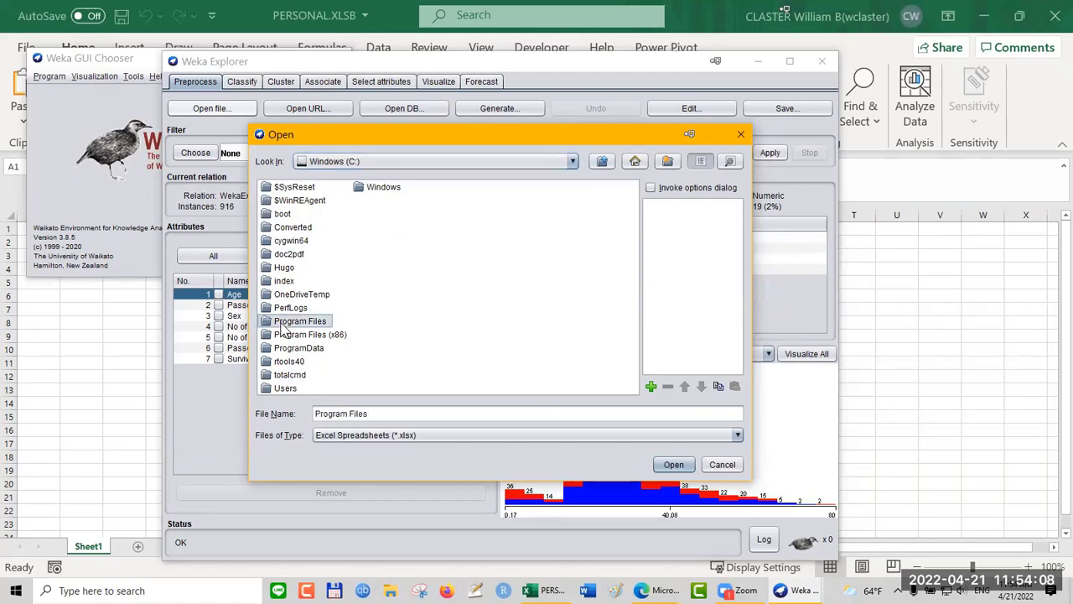
double_click(284, 327)
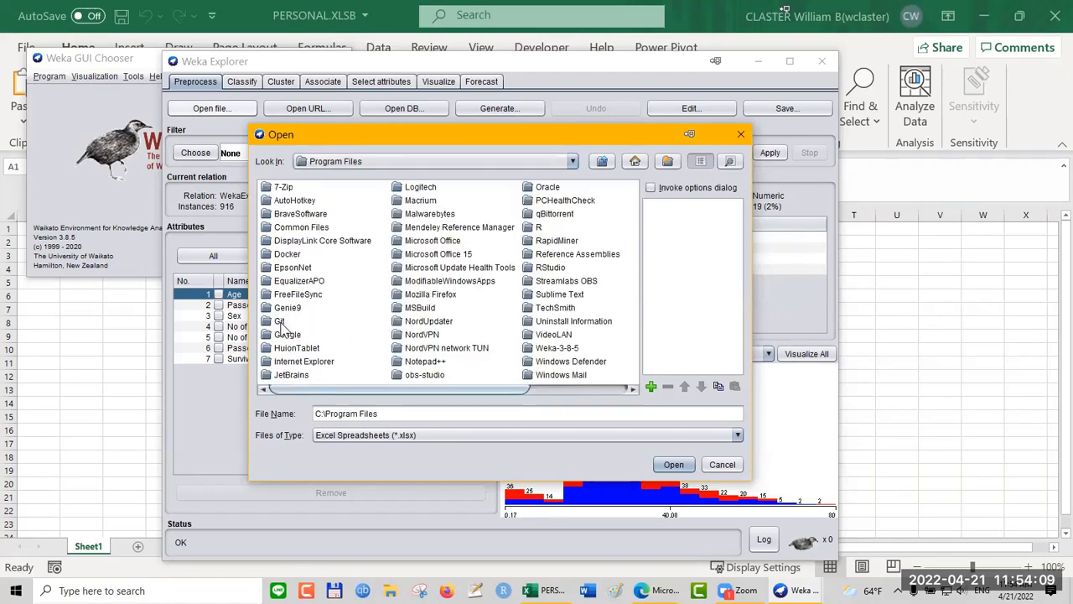
click(543, 351)
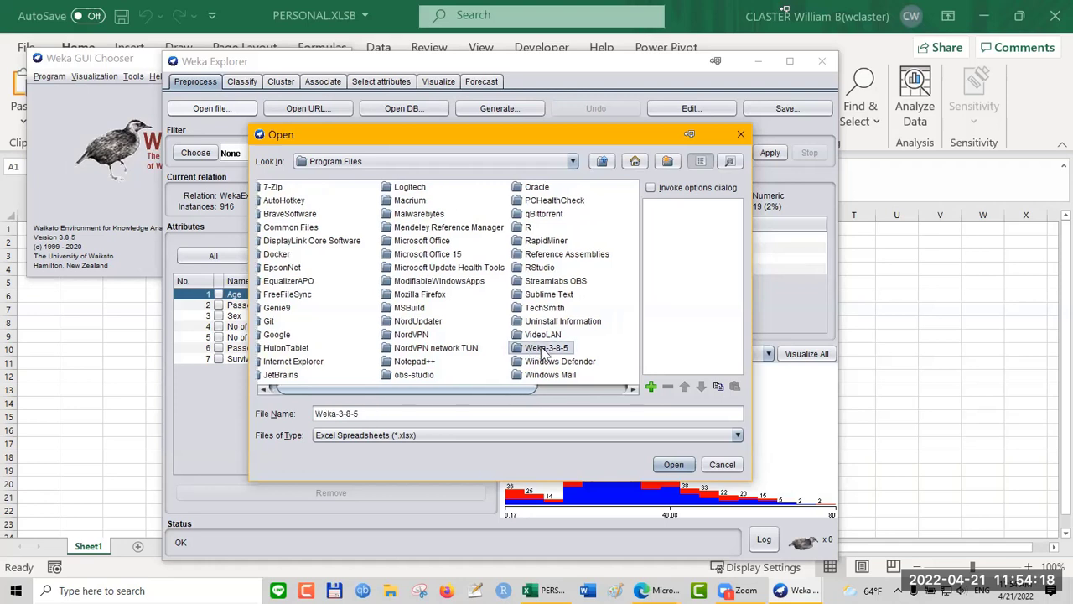
double_click(543, 350)
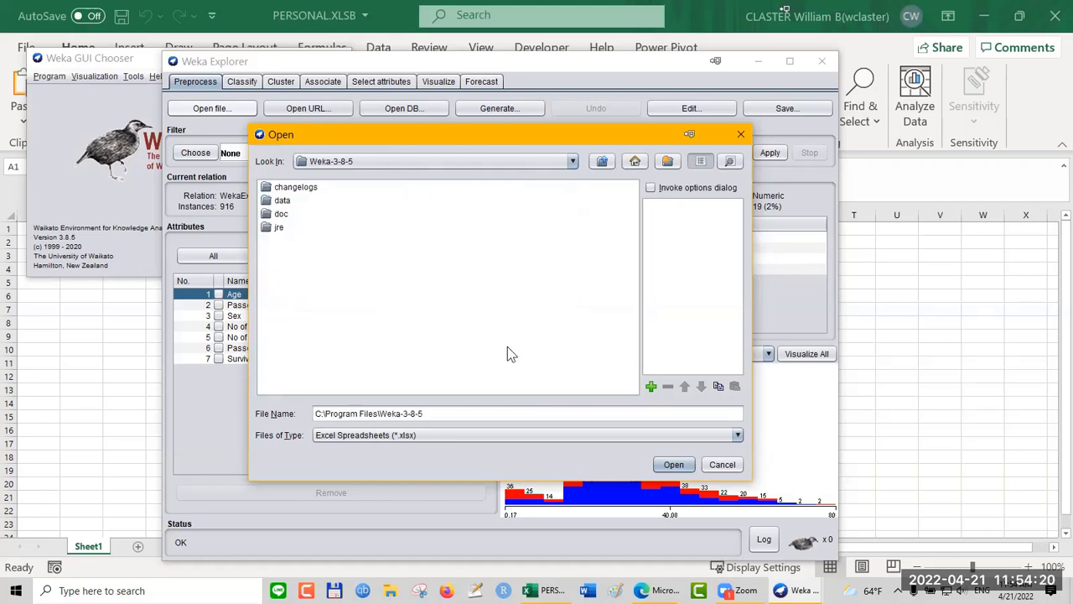
click(282, 201)
double_click(281, 202)
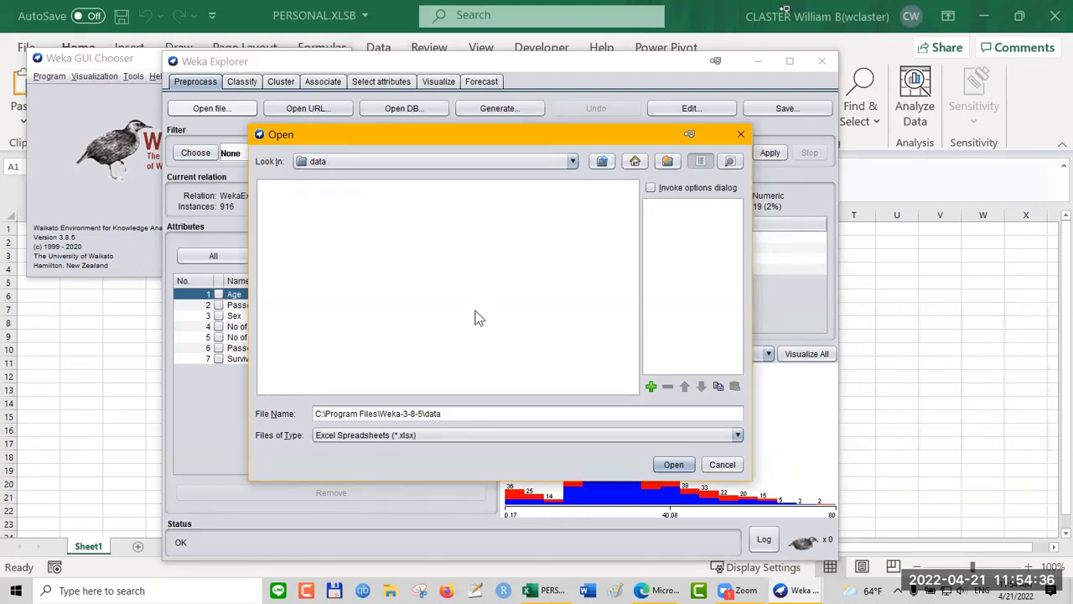
Step: Filter the file list to Arff data files (*.arff) and load weather.nominal.arff into Weka Explorer
click(374, 436)
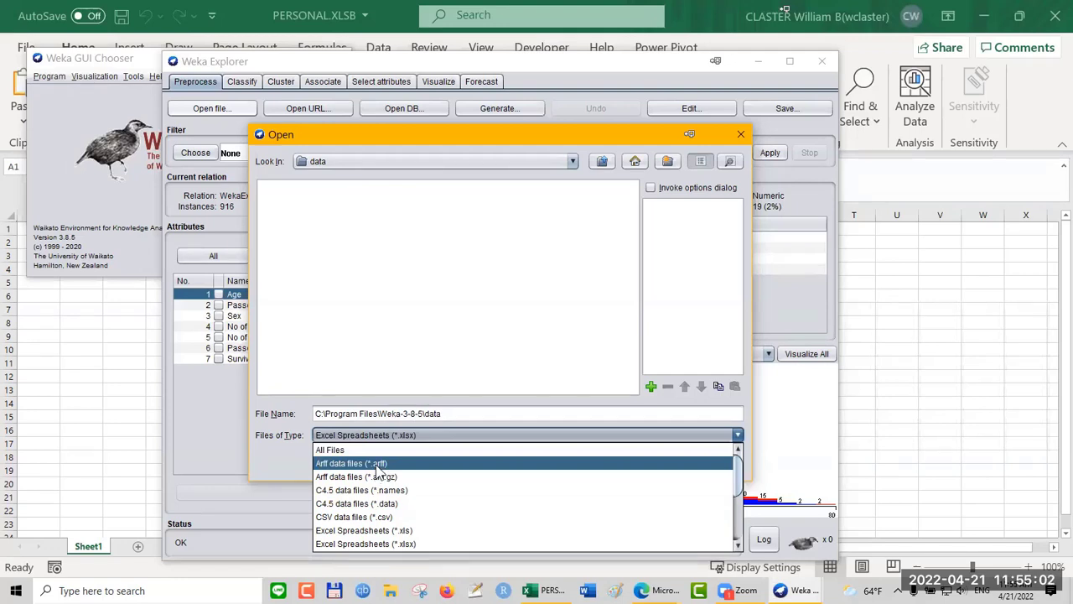
click(375, 463)
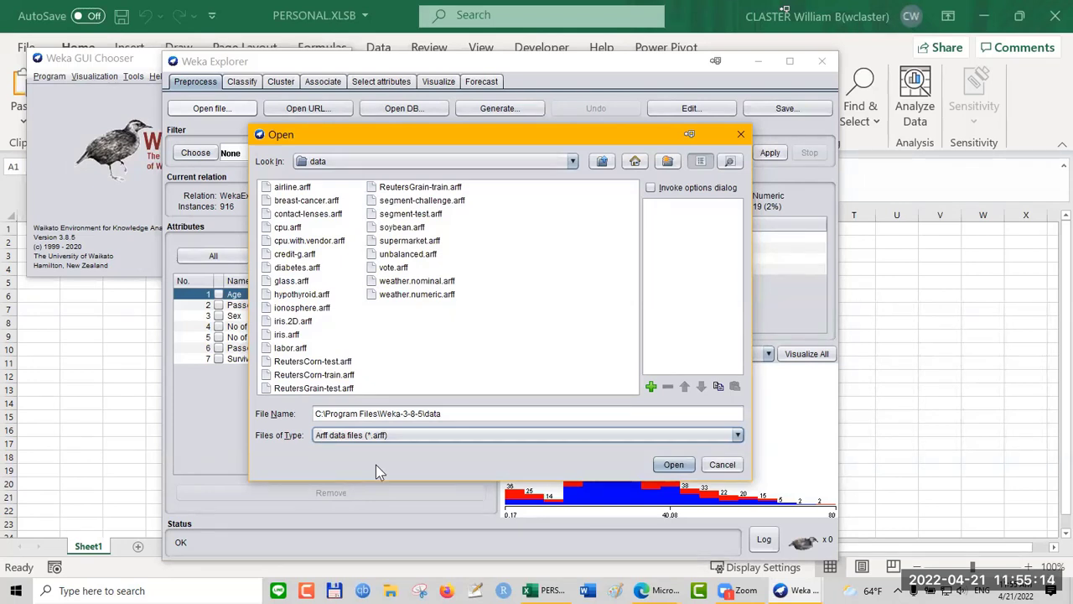
double_click(421, 284)
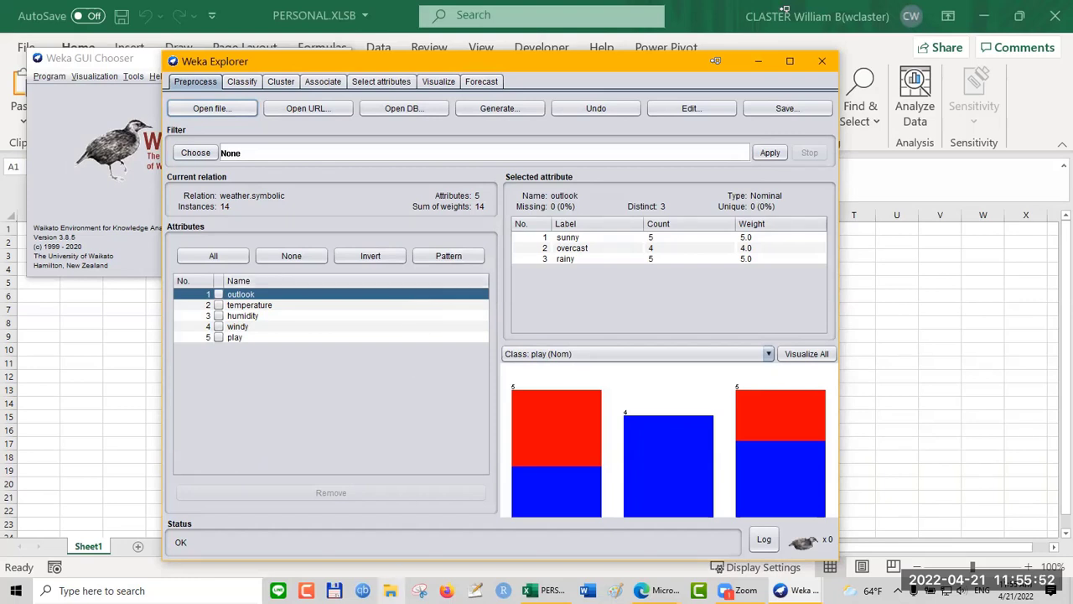
Step: Switch to File Explorer and browse to the Program Files folder on the C: drive
click(212, 108)
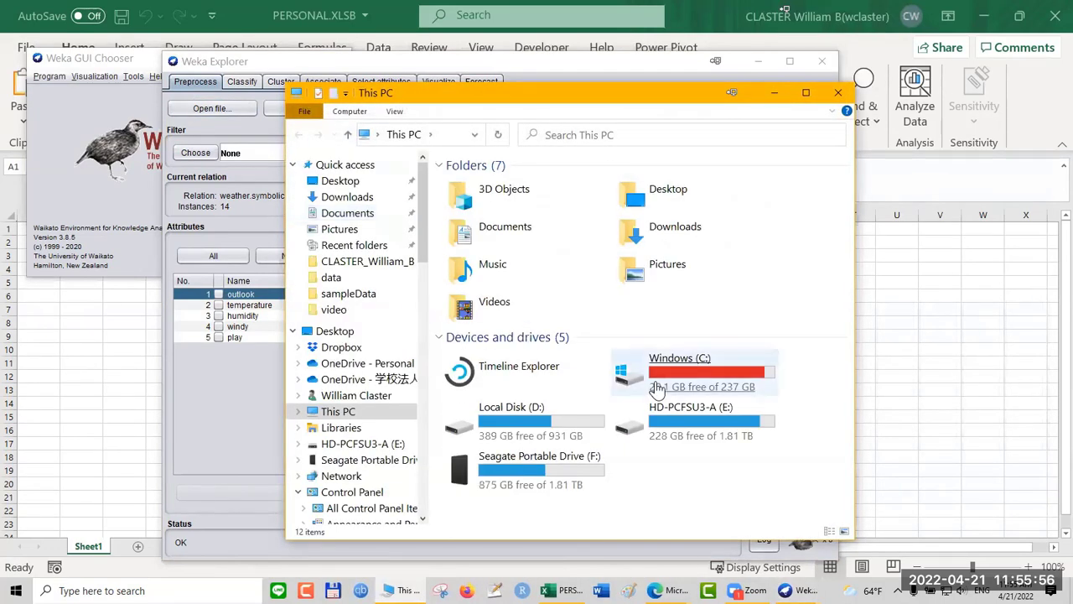
click(658, 389)
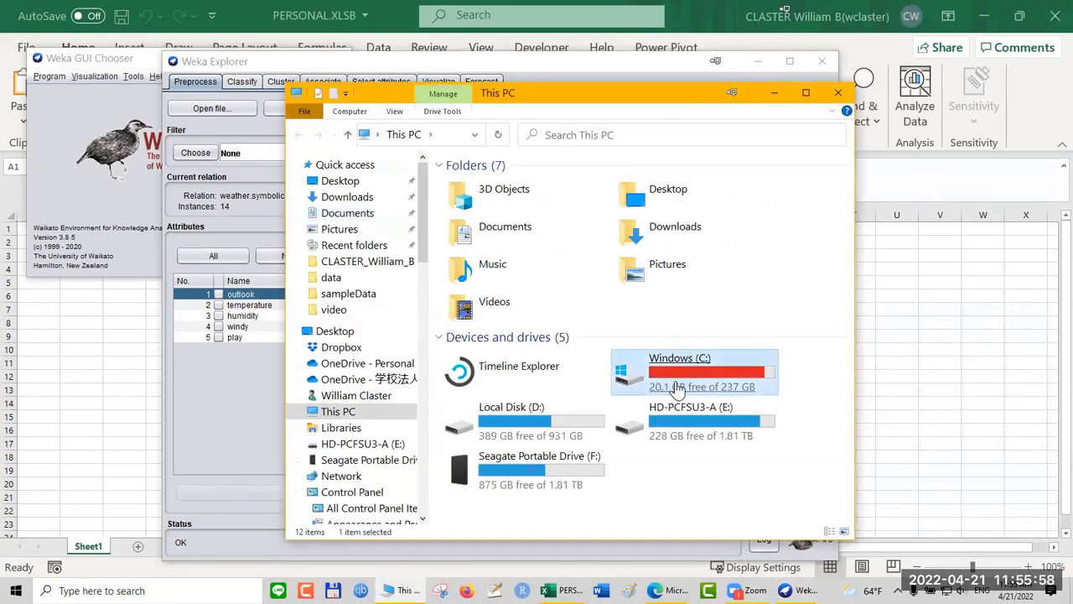
double_click(679, 388)
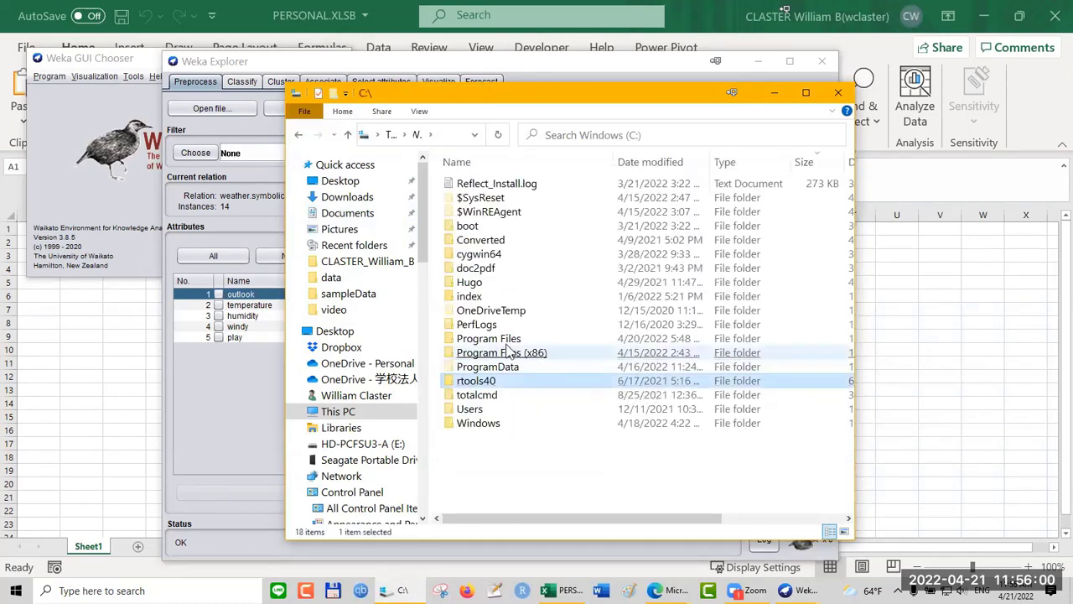
click(507, 338)
double_click(507, 338)
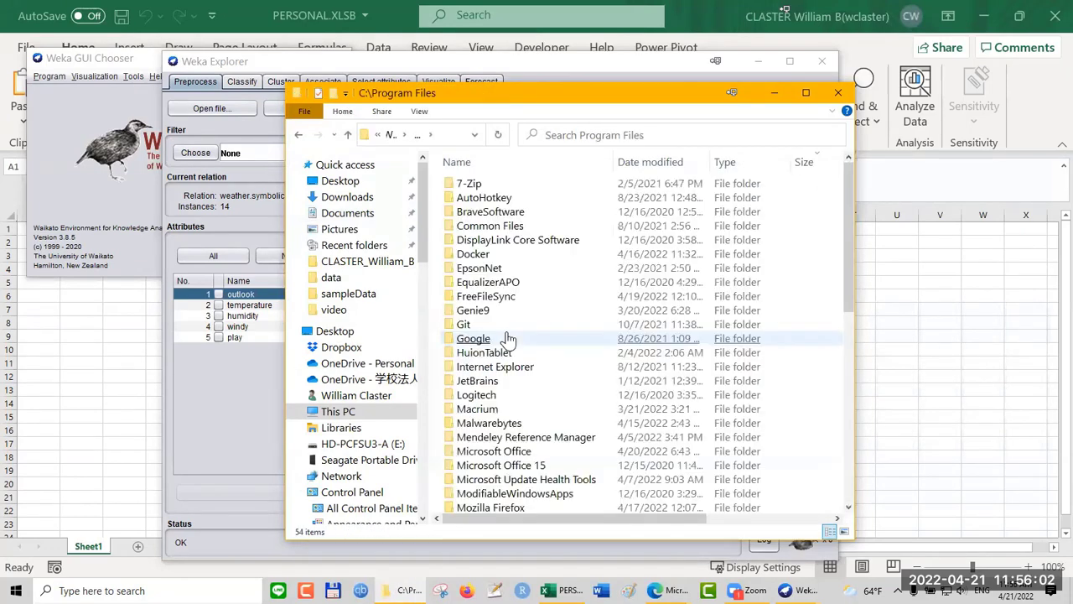
Step: Open the Weka-3-8-5 folder within Program Files and go into its data folder
click(507, 338)
scroll(510, 344, down, 4)
scroll(510, 350, down, 4)
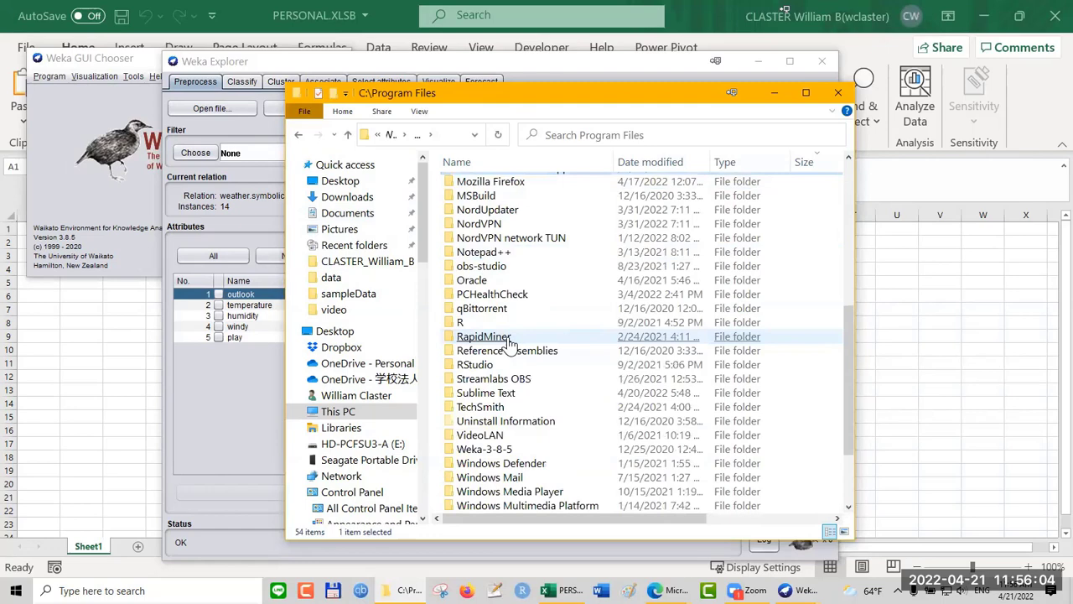
click(510, 350)
scroll(512, 350, down, 2)
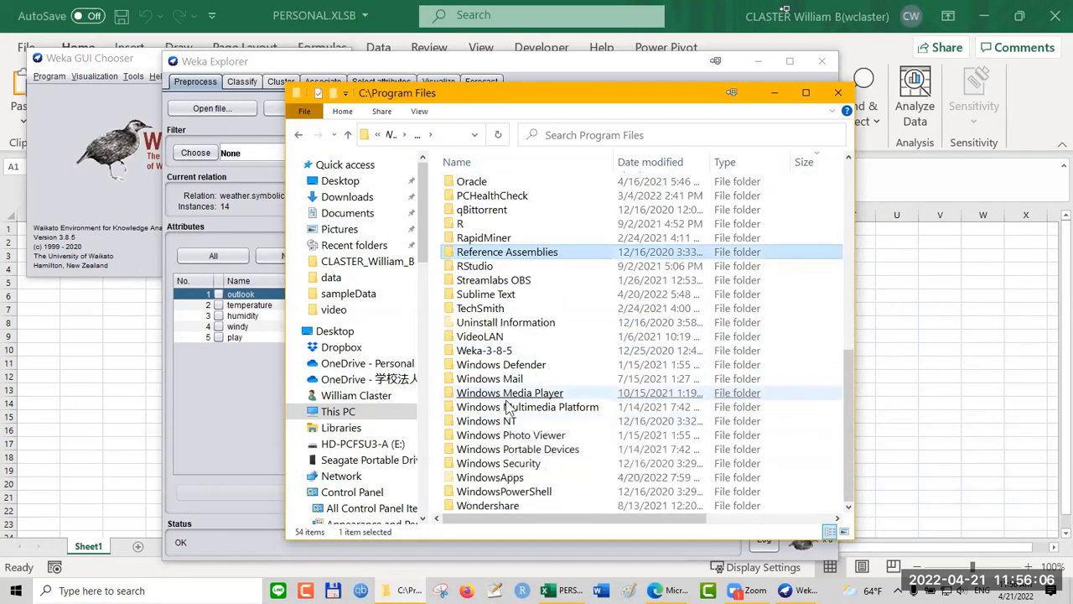
click(504, 354)
double_click(503, 352)
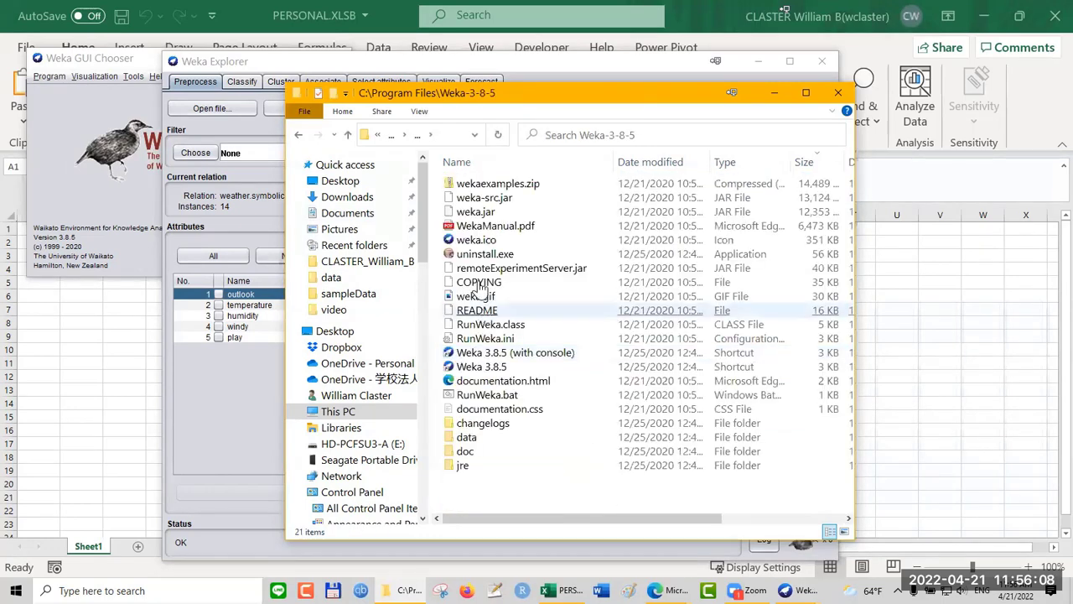
click(482, 268)
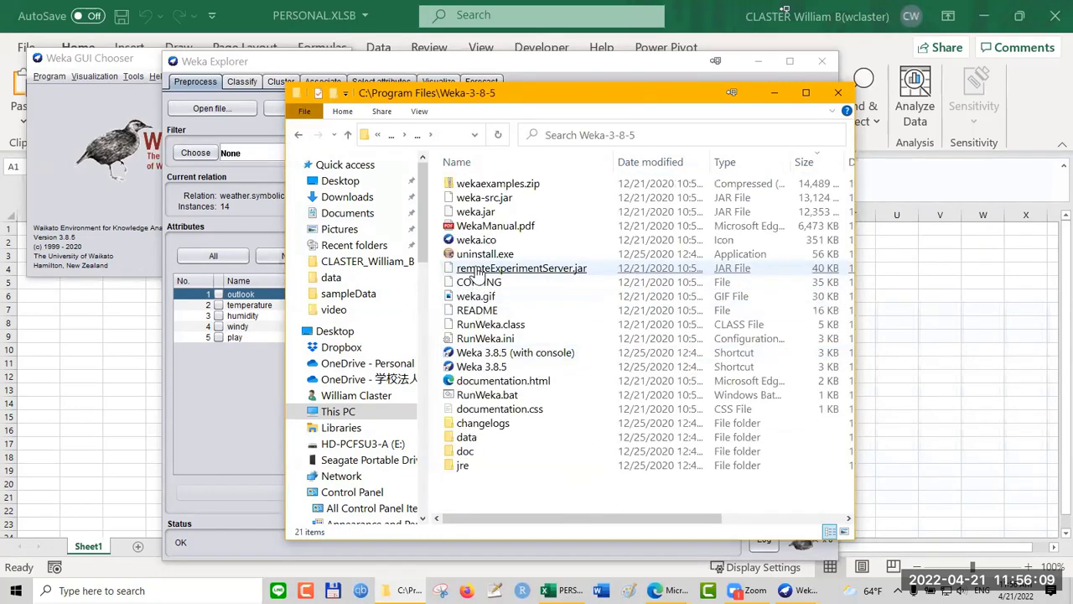
double_click(472, 438)
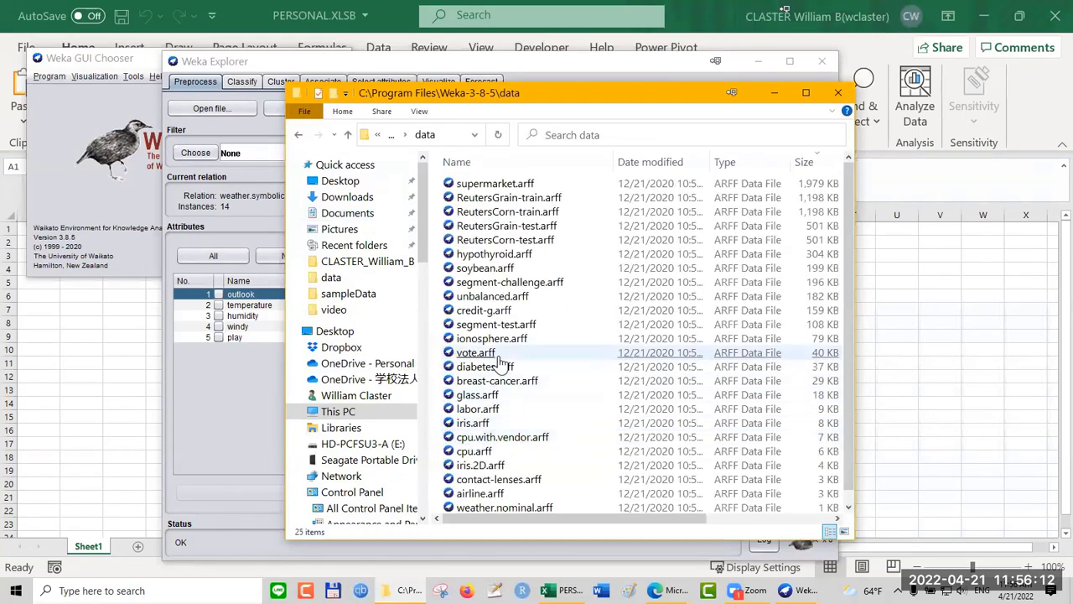
Step: Open weather.nominal.arff in Notepad without making it the default app for .arff files
click(494, 394)
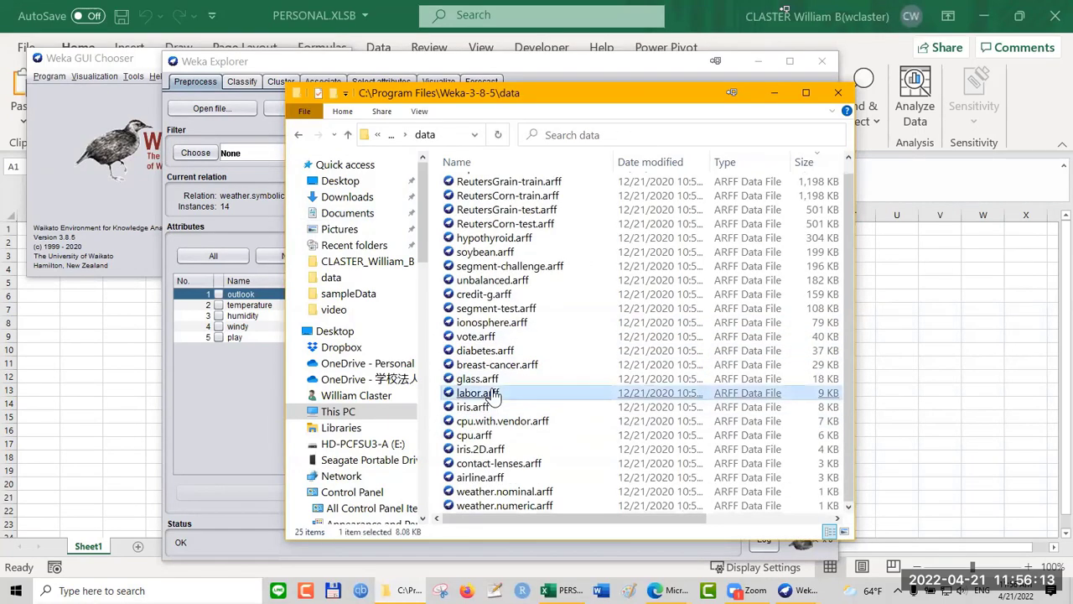
click(511, 494)
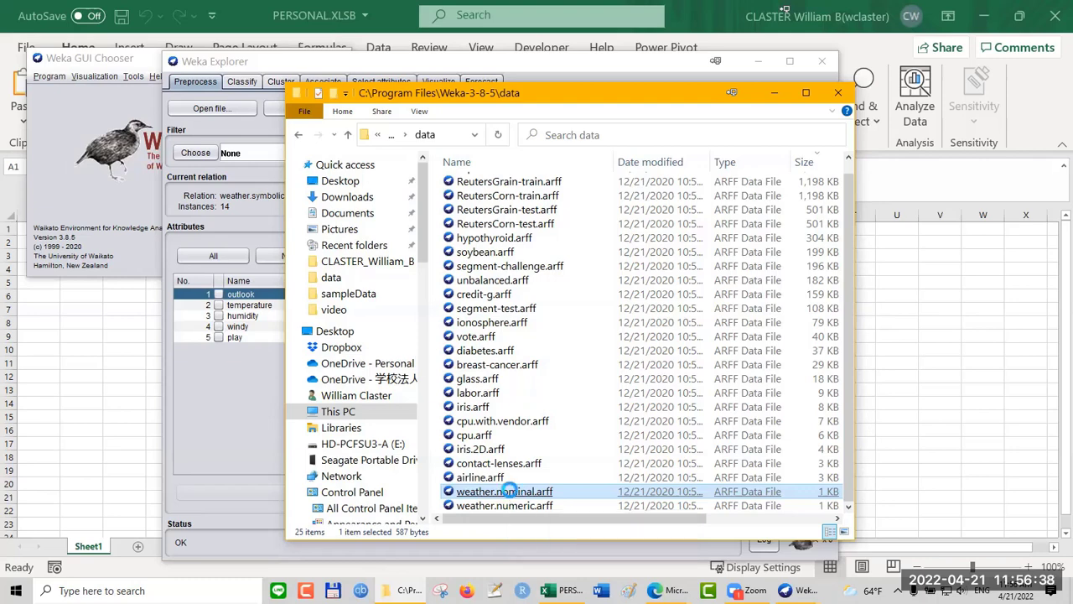
right_click(513, 496)
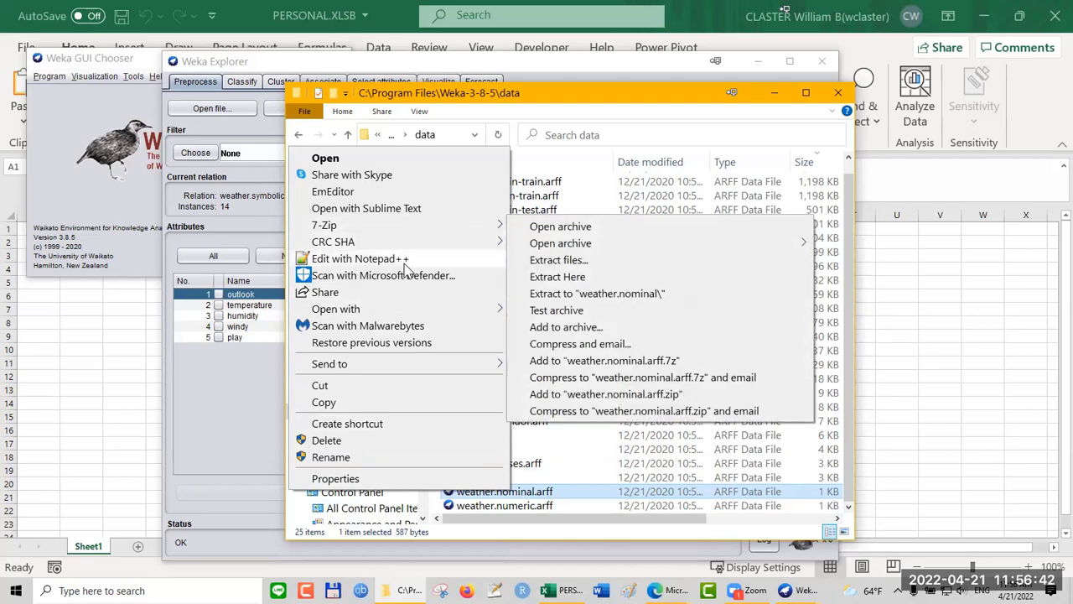
mouse_move(470, 312)
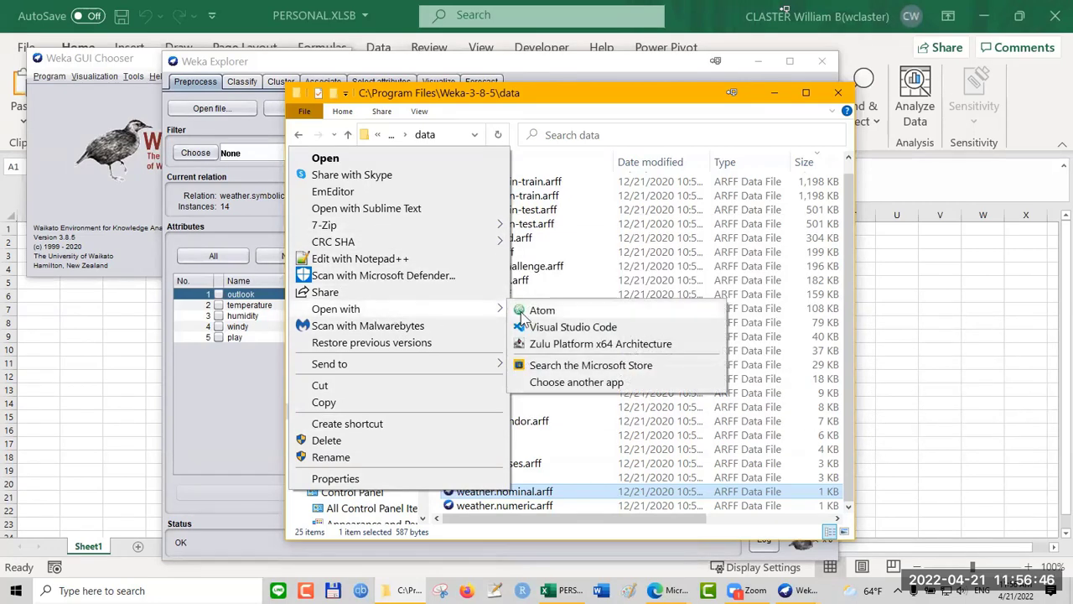
click(570, 383)
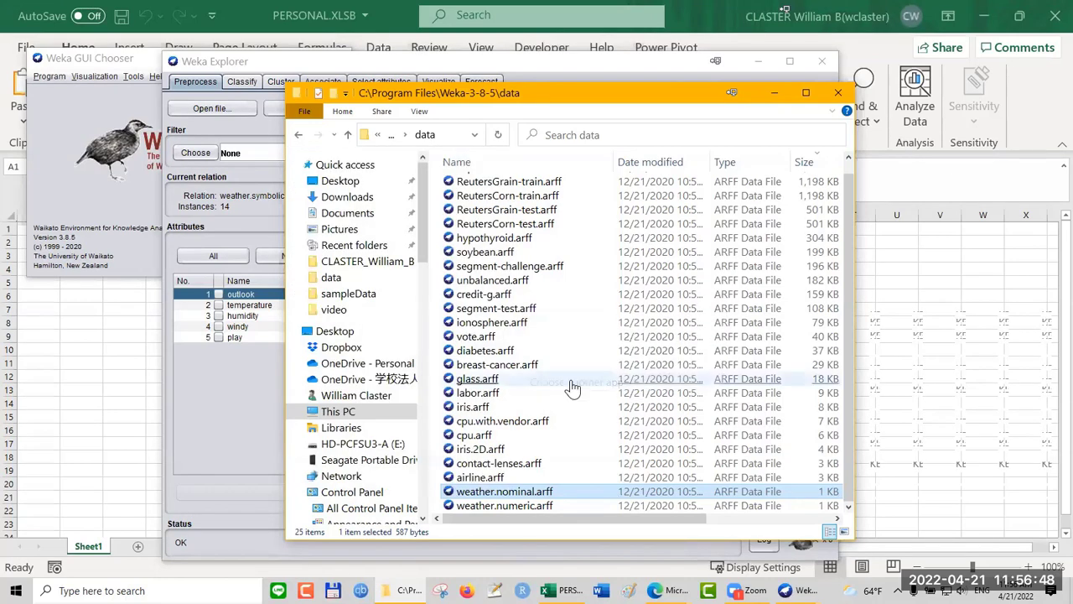
scroll(555, 382, down, 1)
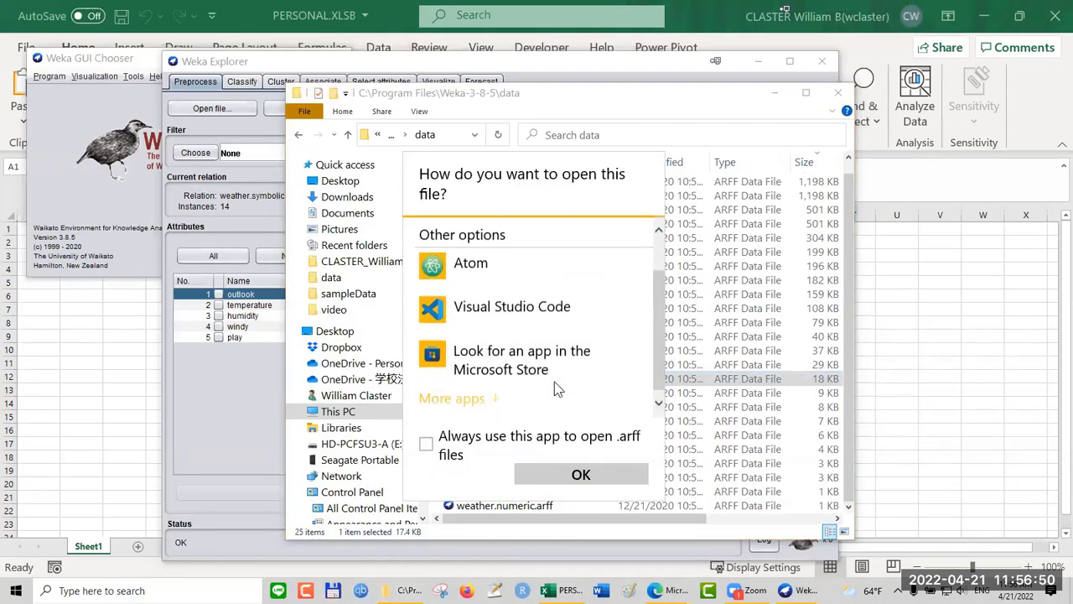
click(464, 392)
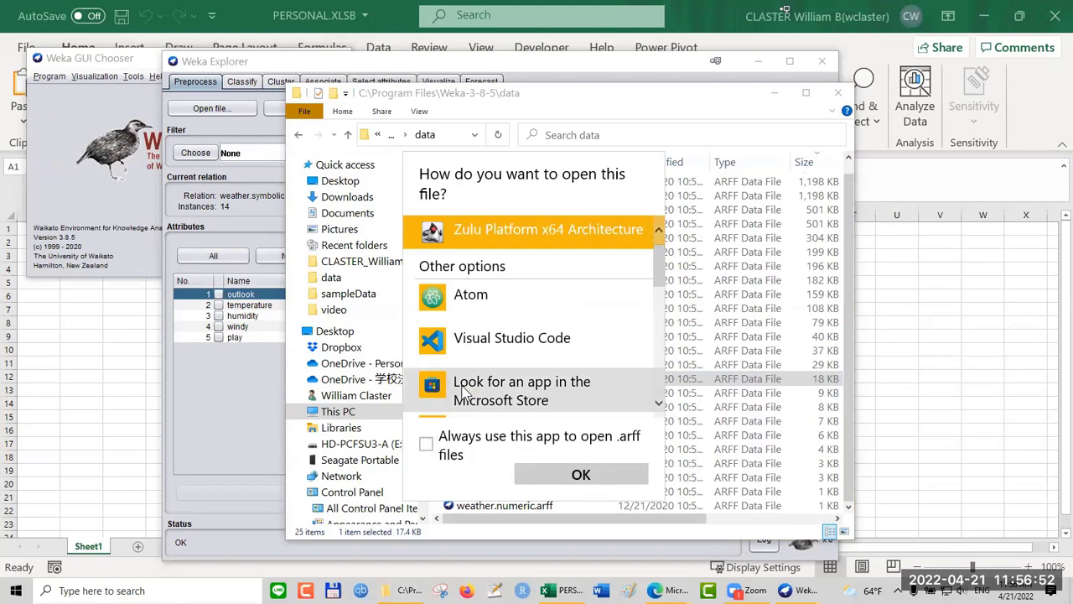
scroll(463, 392, down, 3)
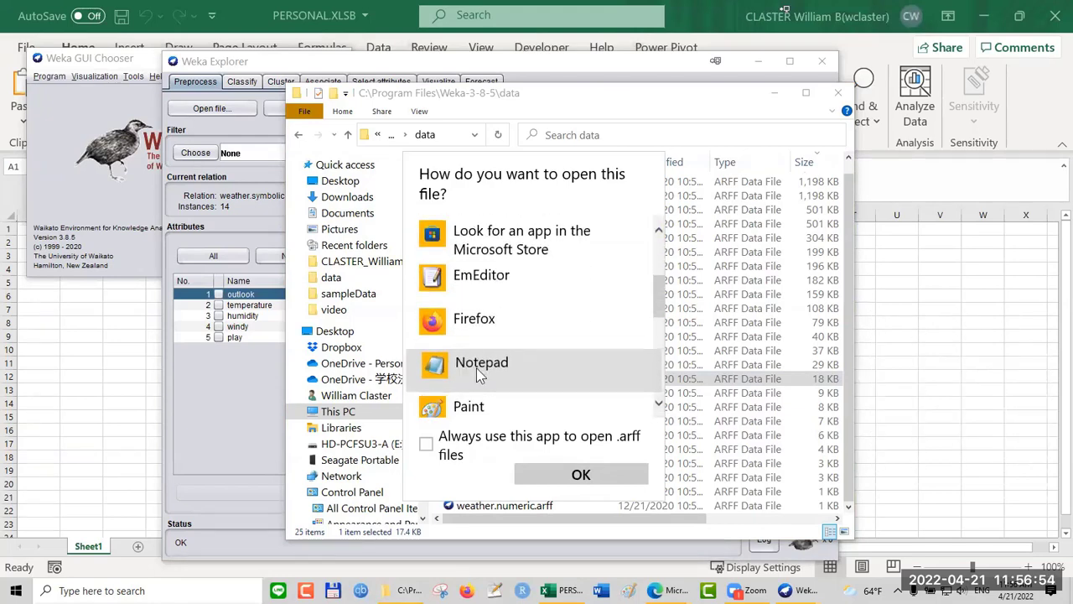
click(477, 369)
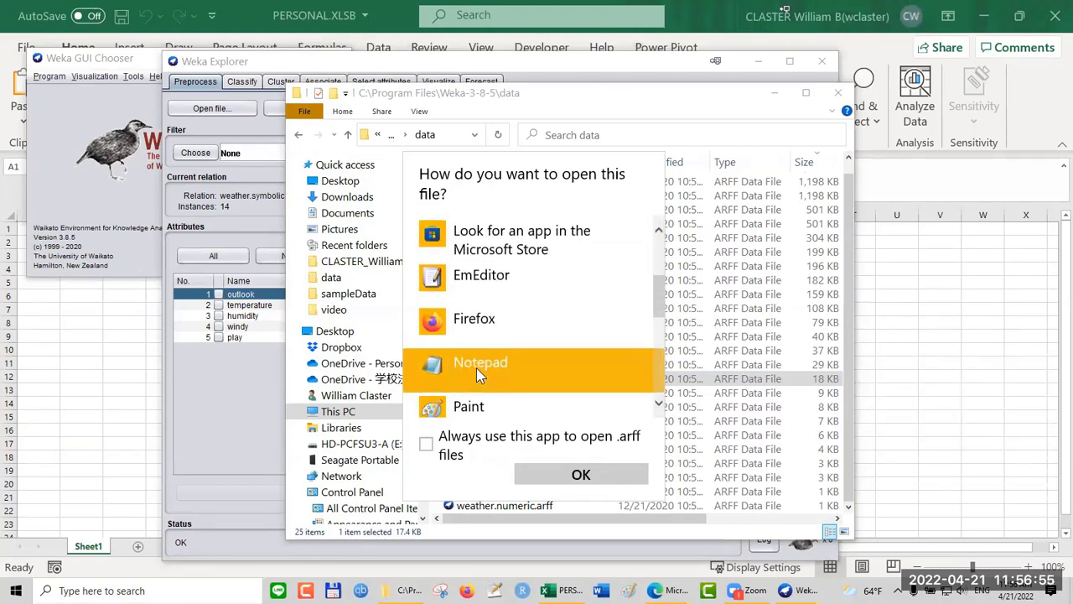
click(543, 473)
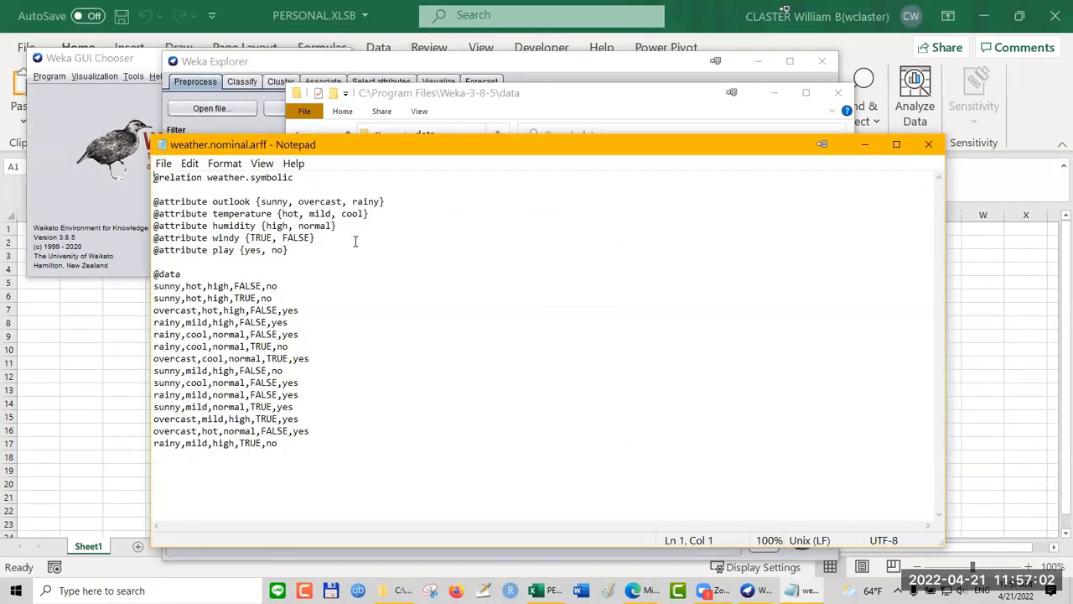
Step: Switch back to Weka Explorer and move its window aside to compare the loaded weather data with the ARFF text in Notepad
click(754, 590)
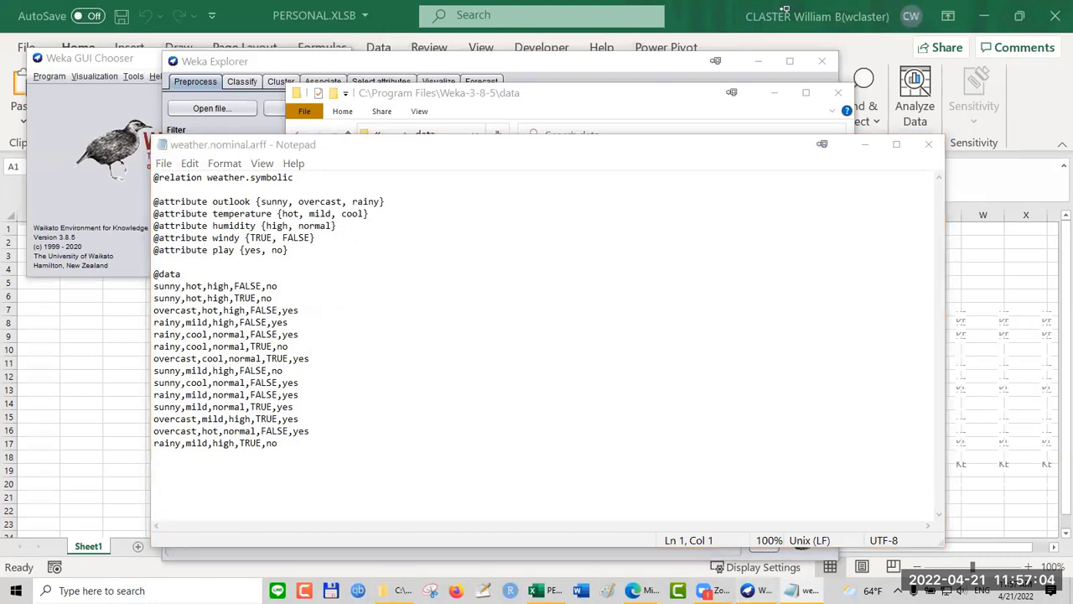
click(773, 536)
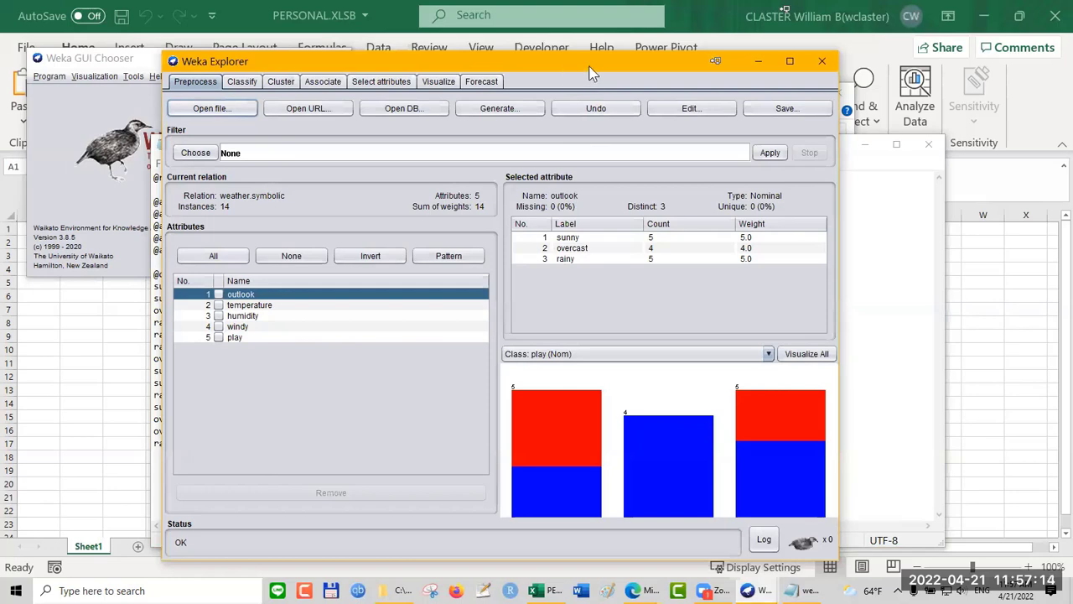
drag(567, 67, 683, 77)
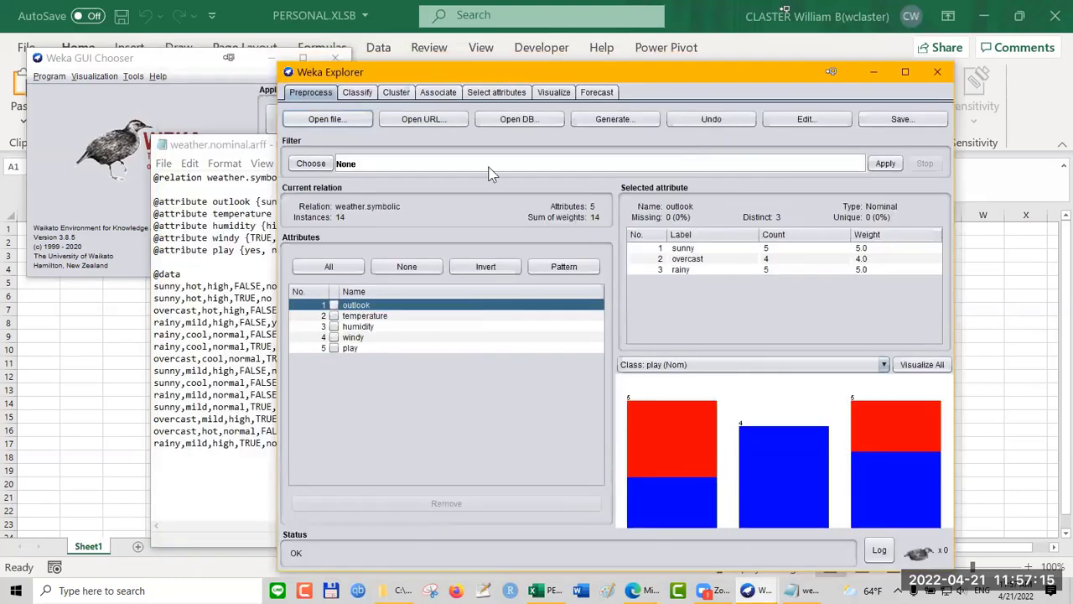
click(193, 322)
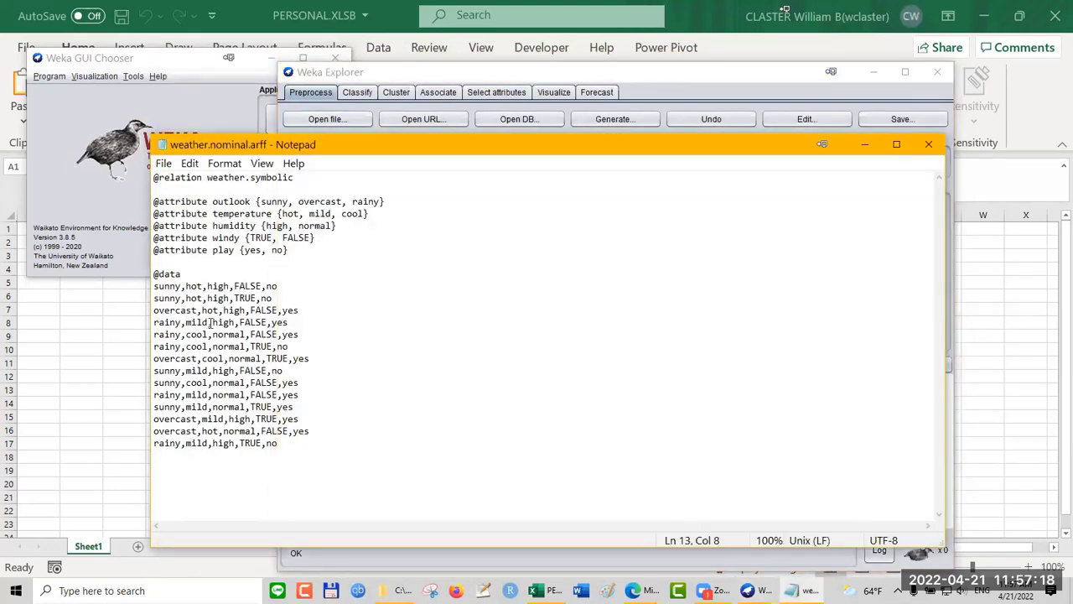
click(661, 87)
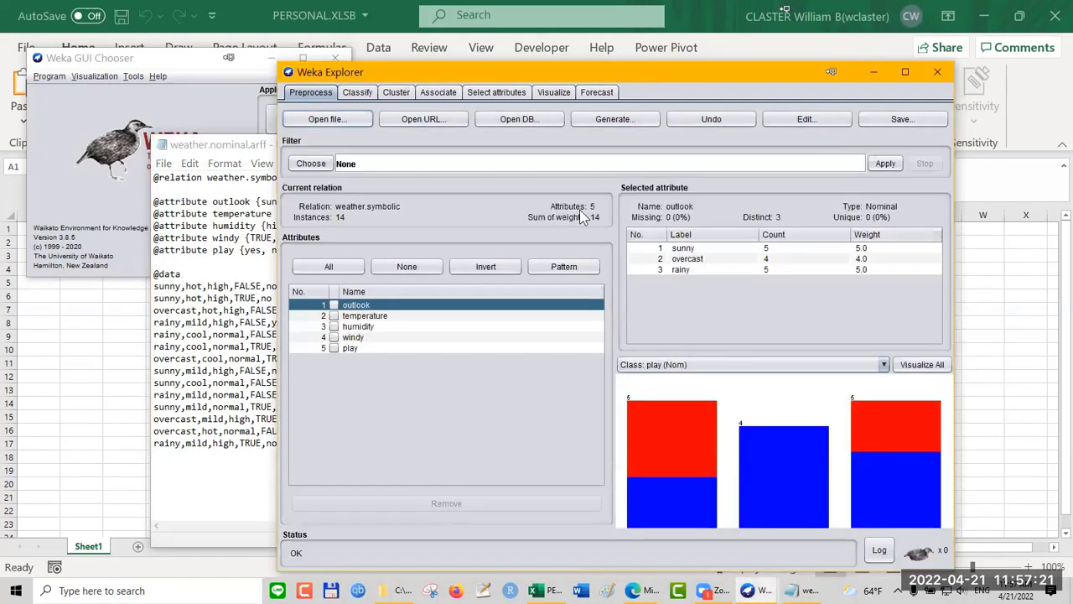
Step: Examine the five attribute declarations in the weather.nominal.arff text and compare them with the attribute list in Weka Explorer
click(218, 346)
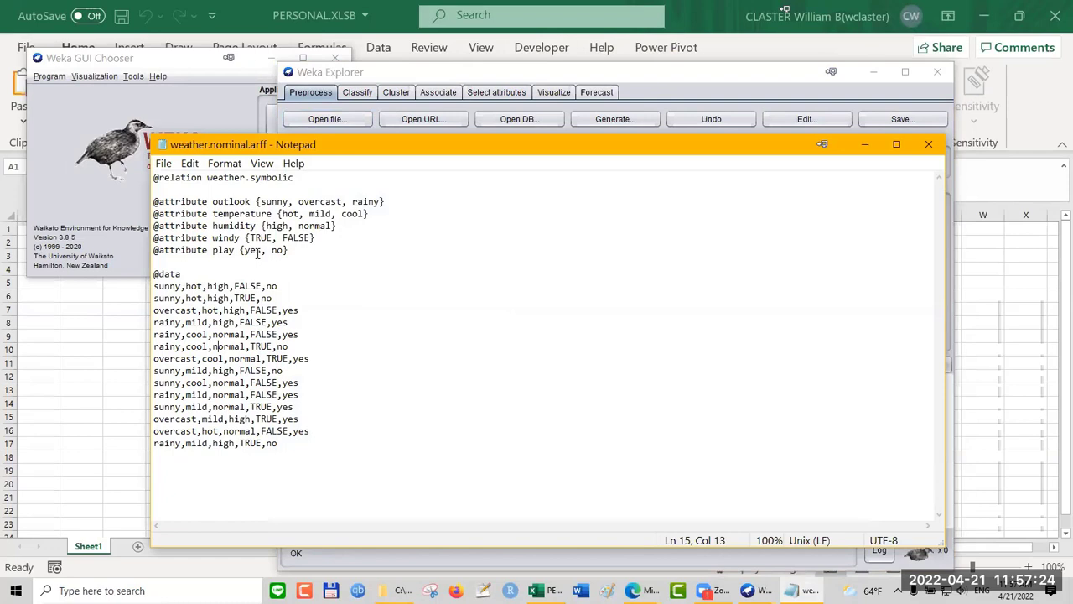
click(194, 201)
click(189, 213)
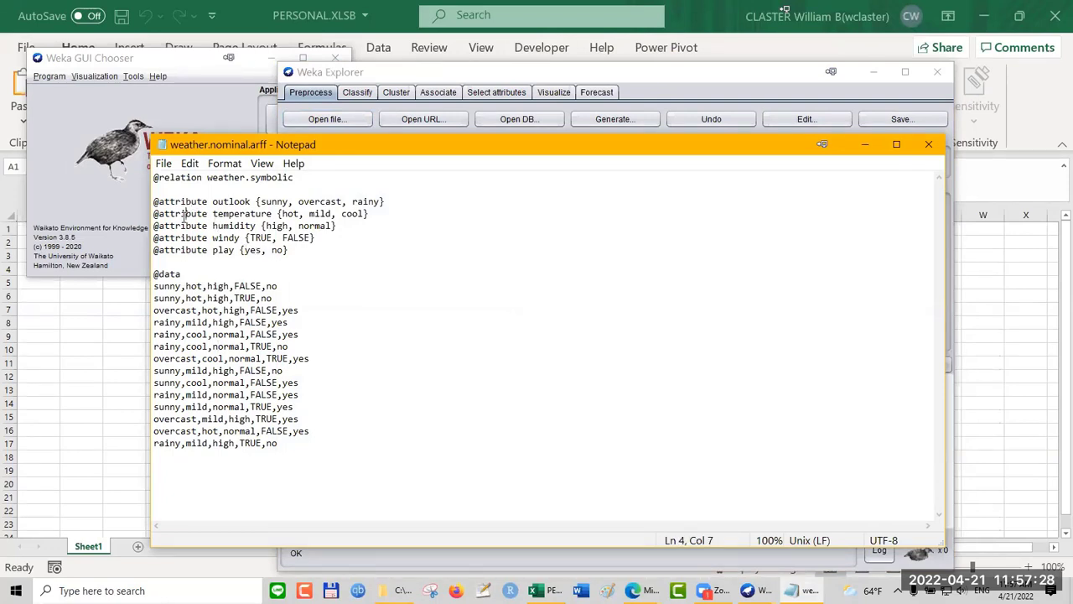
click(184, 225)
click(183, 238)
click(225, 199)
click(227, 214)
click(227, 226)
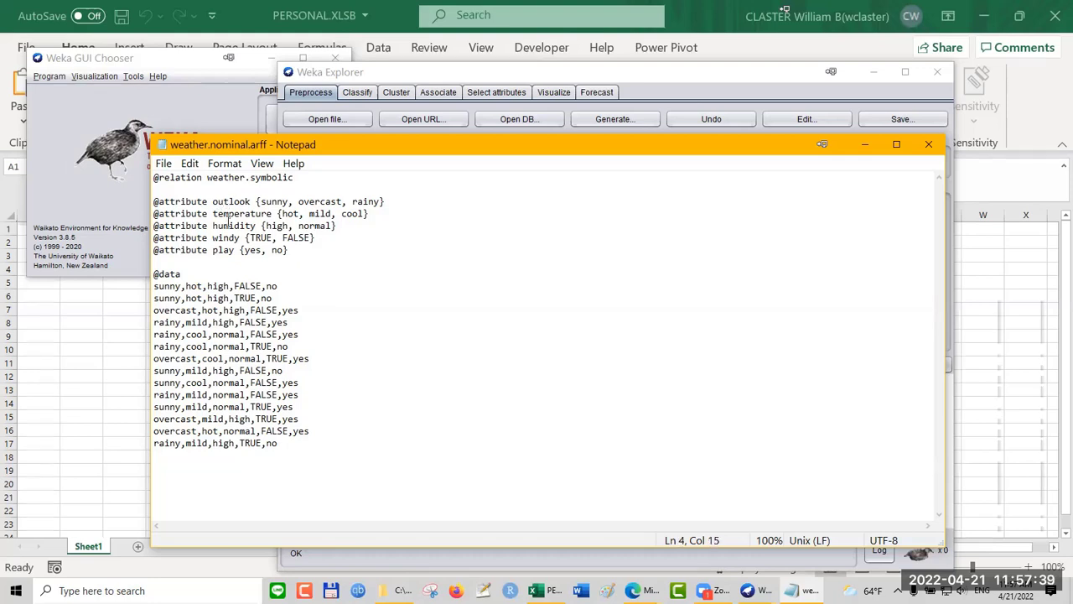
click(442, 74)
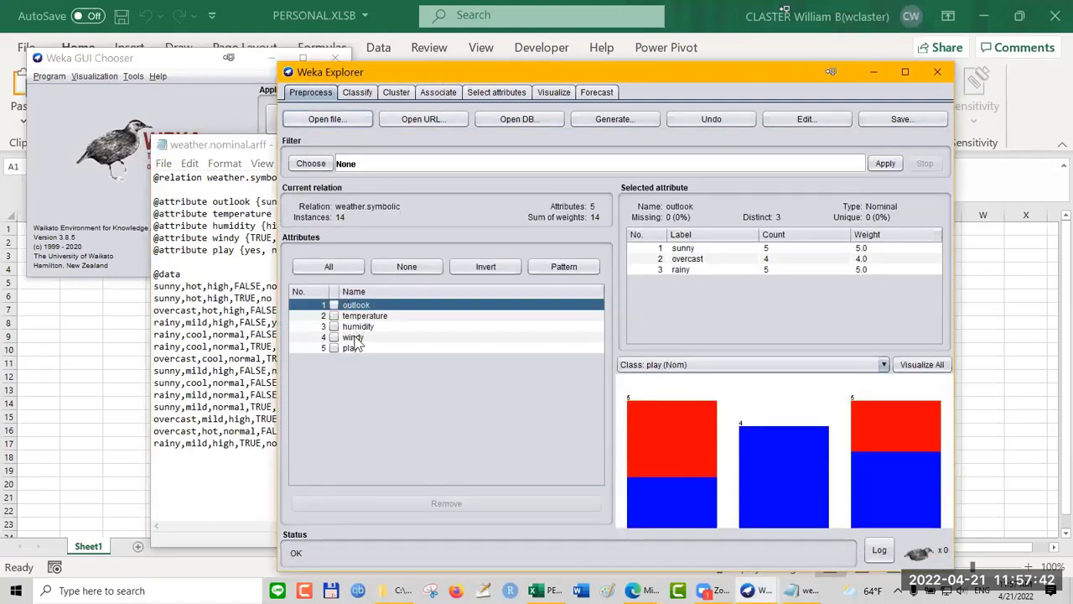
Step: Examine the values of the first data row in the ARFF text against the attribute declarations above it
click(227, 202)
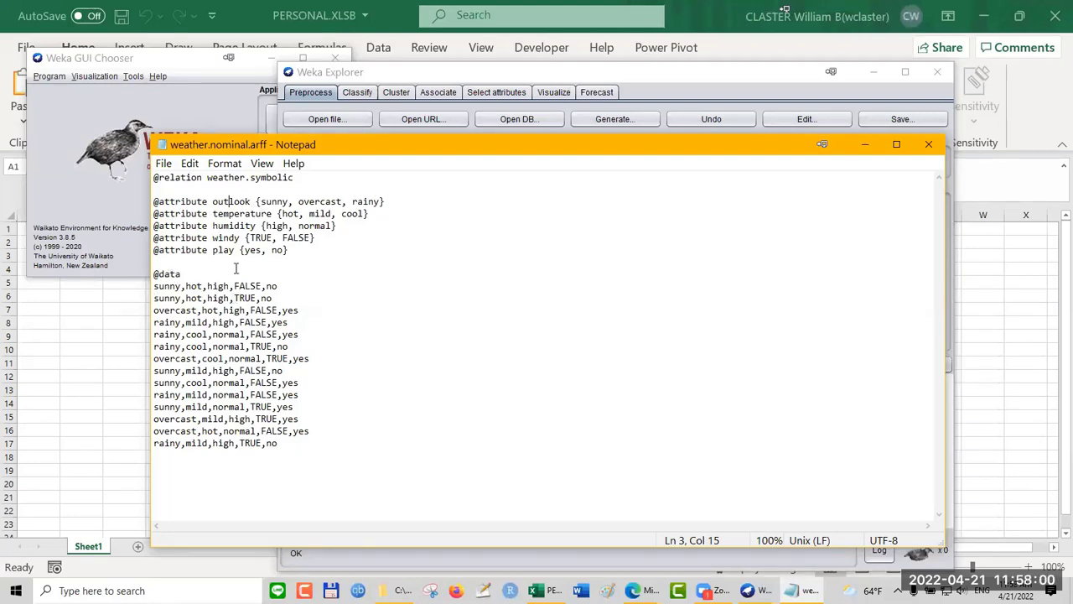
click(165, 286)
click(224, 286)
click(245, 286)
click(271, 285)
Step: Close the weather.nominal.arff text file and return to Weka Explorer
drag(633, 145, 633, 251)
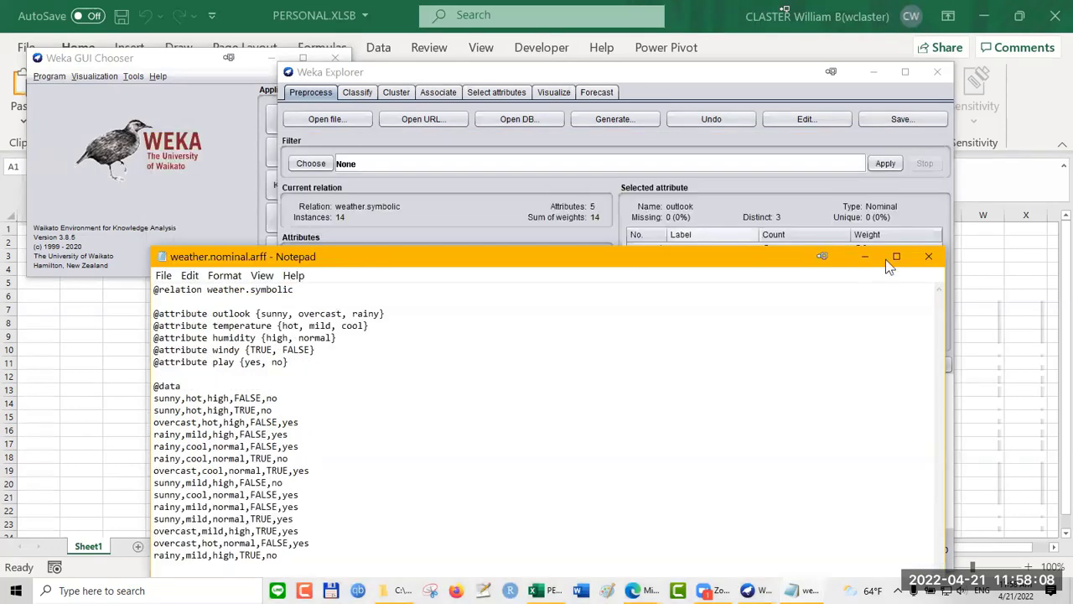
click(928, 252)
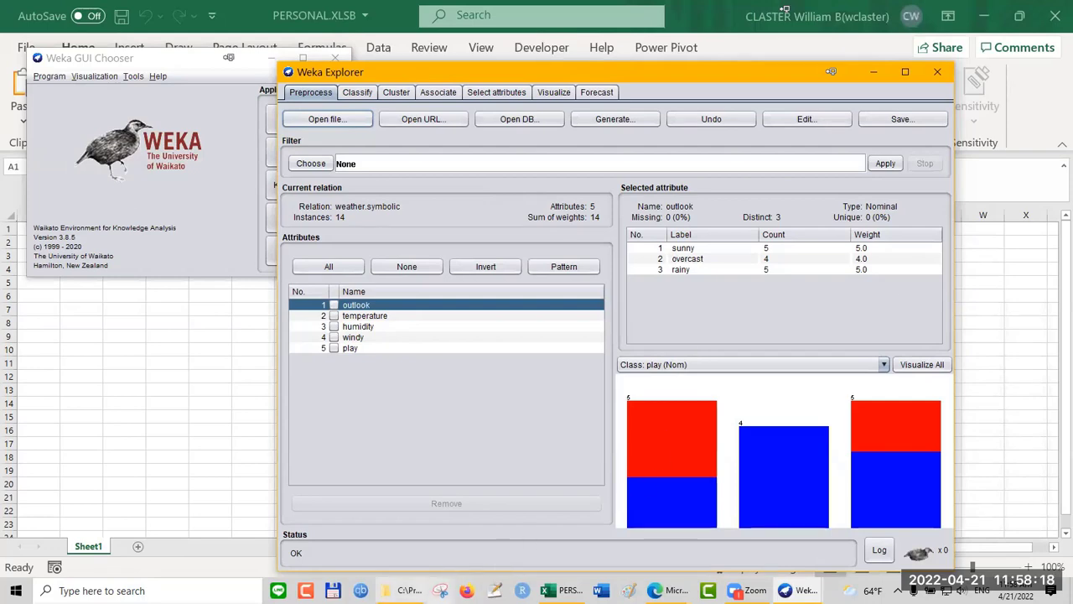
click(409, 590)
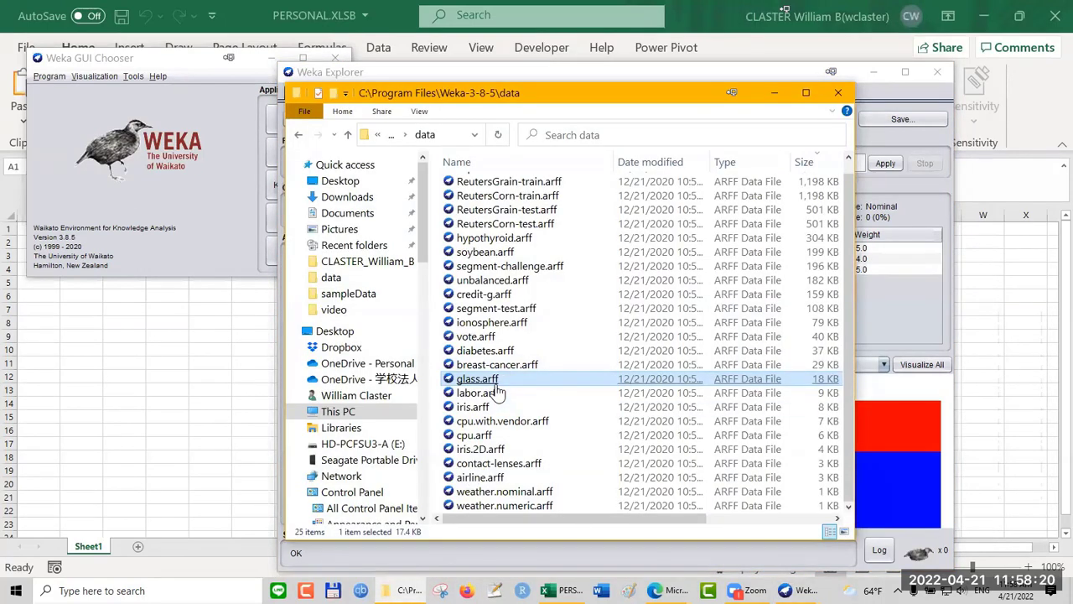
click(905, 210)
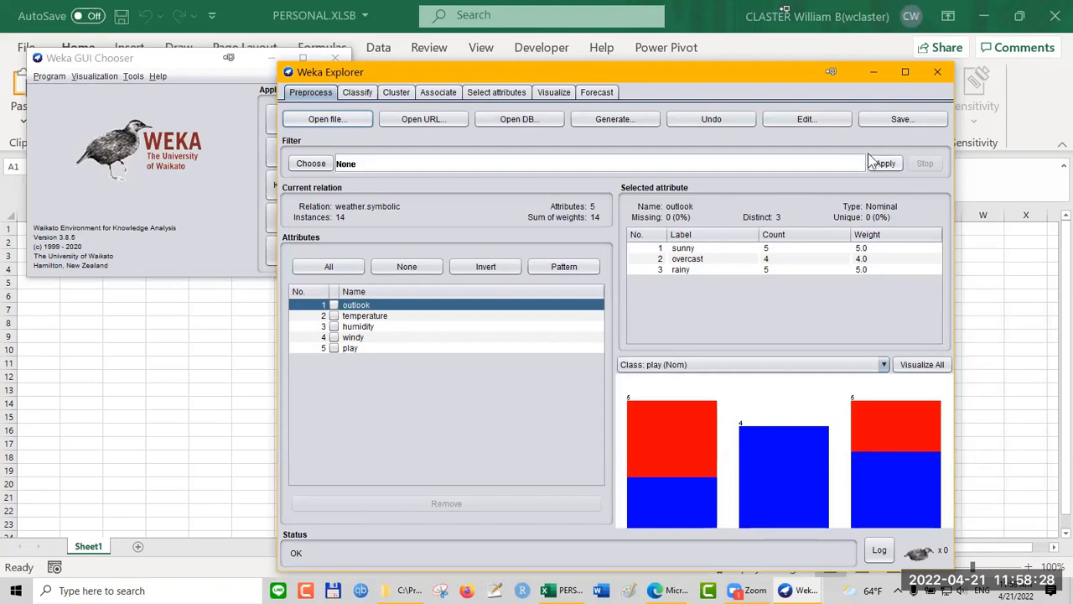
Step: Start saving the loaded dataset to the Desktop with CSV comma separated files as the file type
click(888, 121)
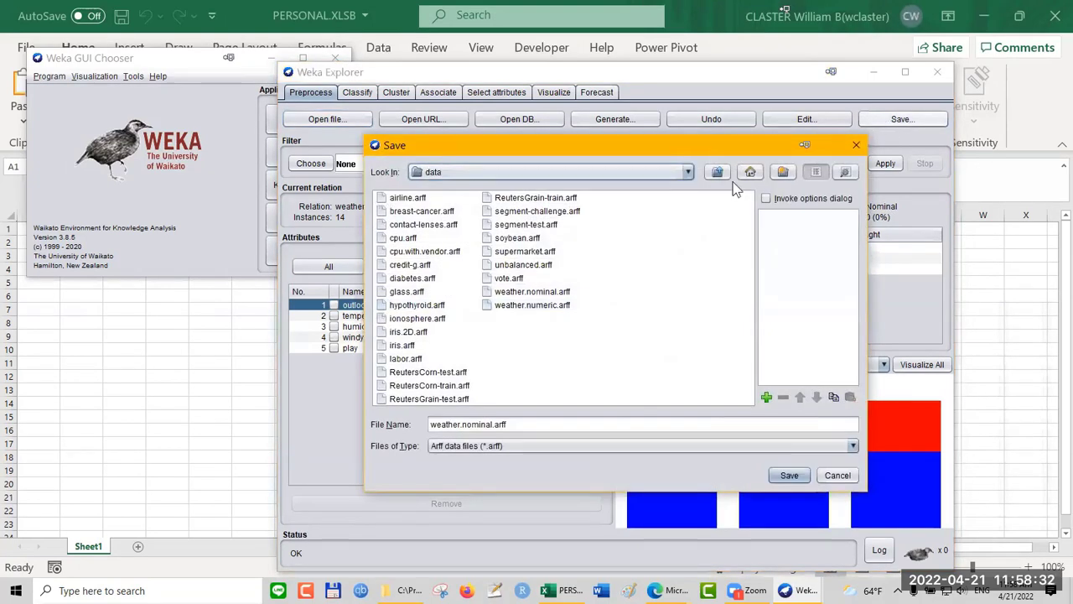
click(750, 173)
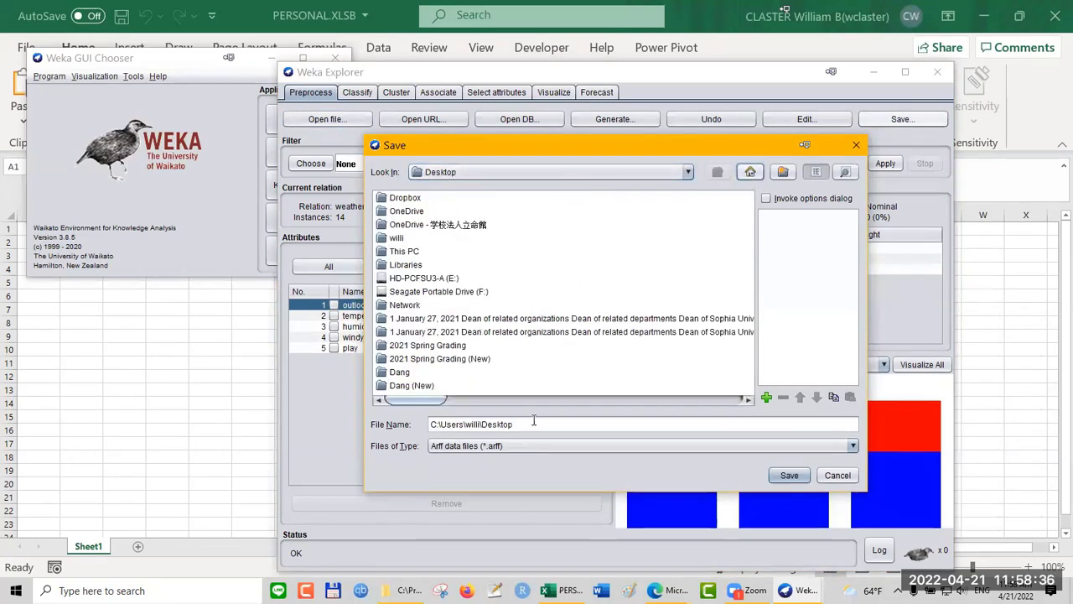
click(521, 447)
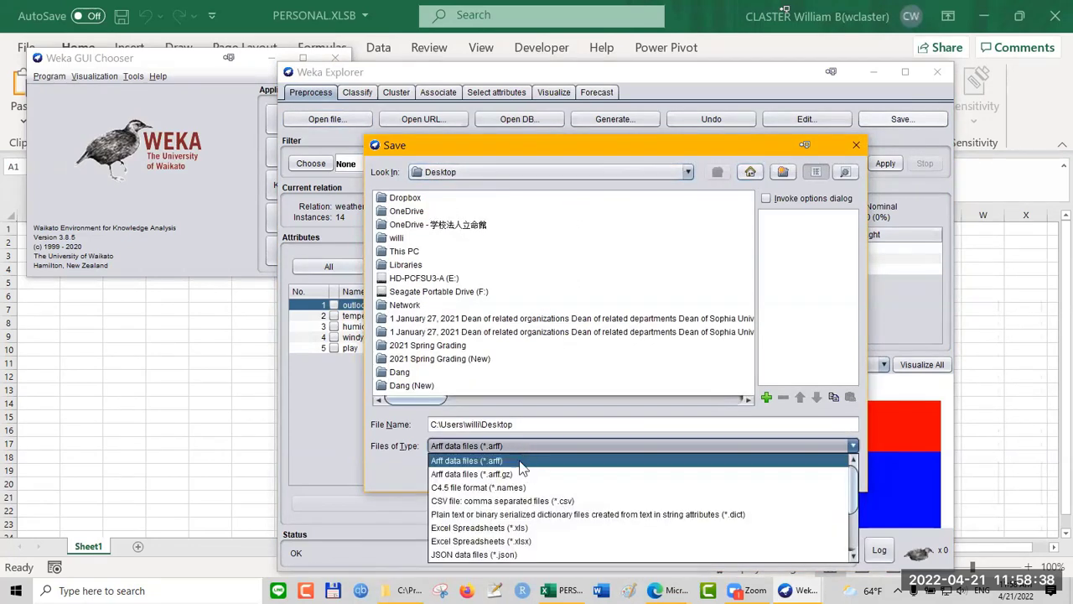
click(517, 503)
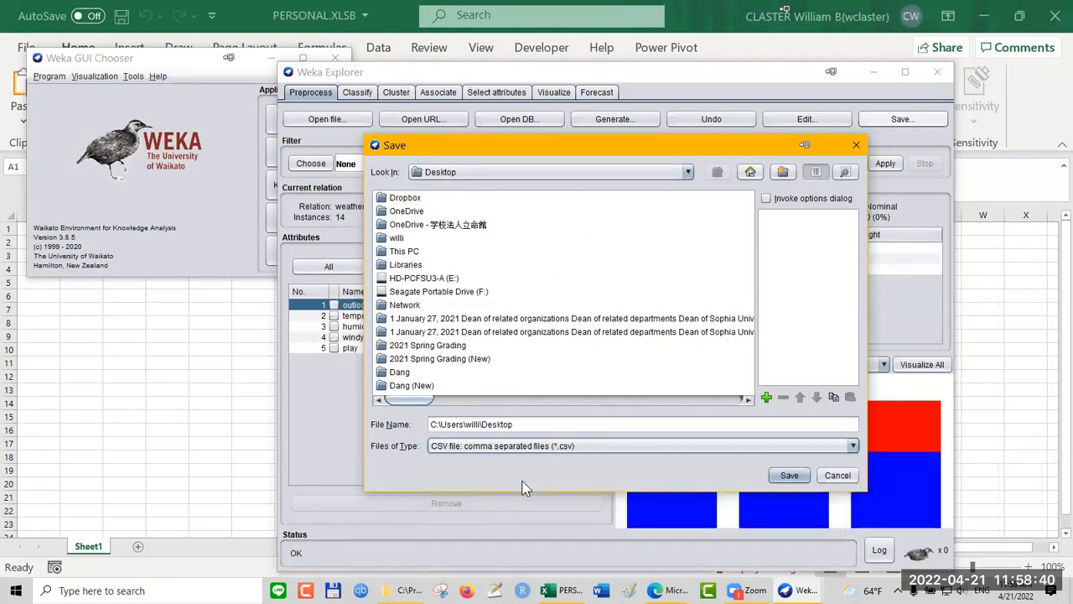
Step: Replace the file name with weather.nominal and save the CSV export
click(539, 422)
drag(516, 425, 429, 425)
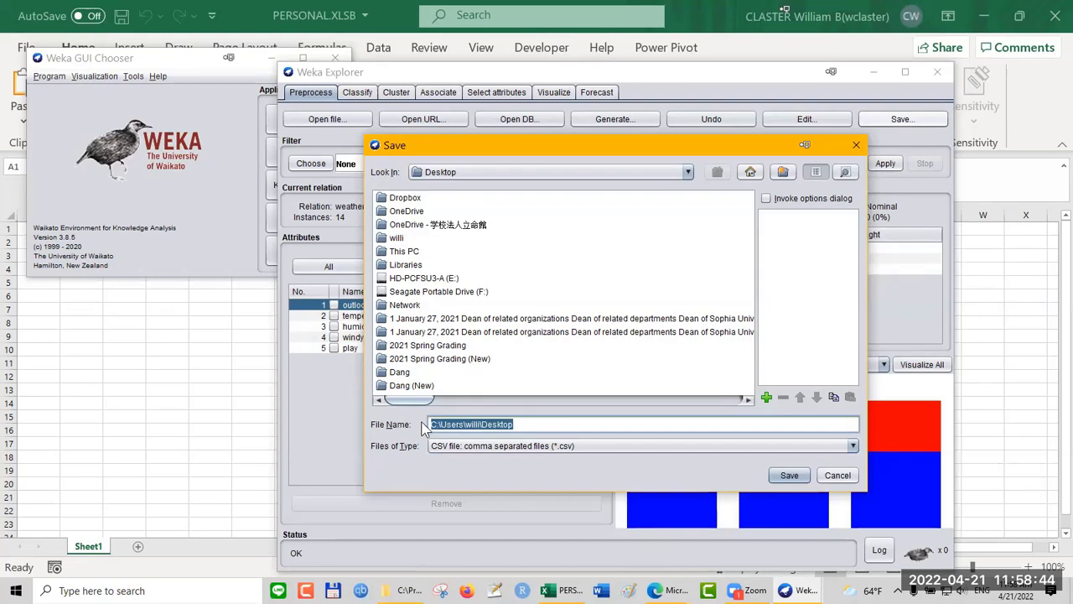
key(BackSpace)
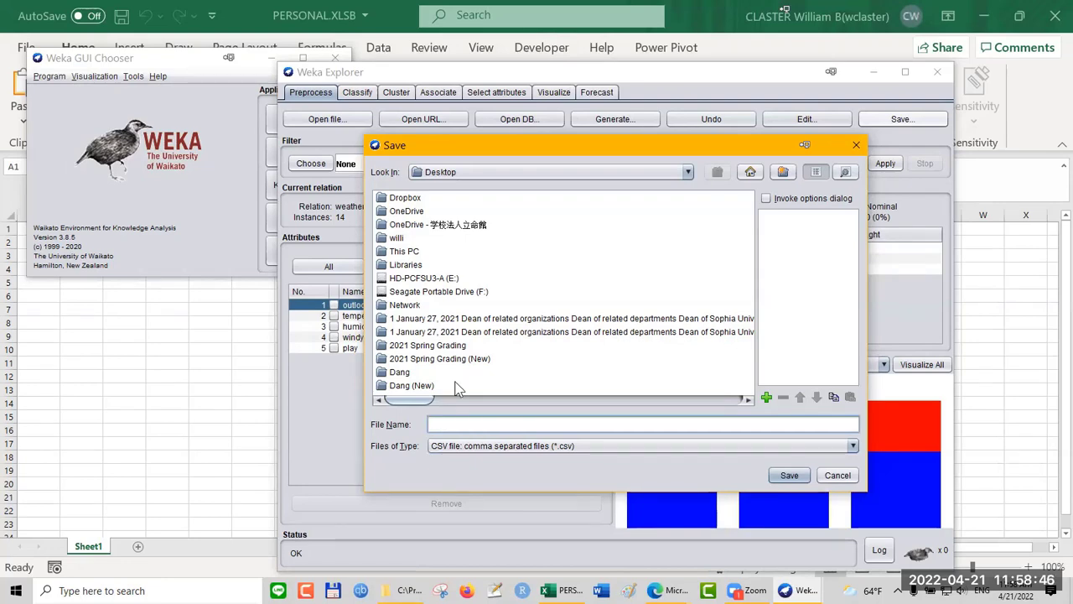
text(weather)
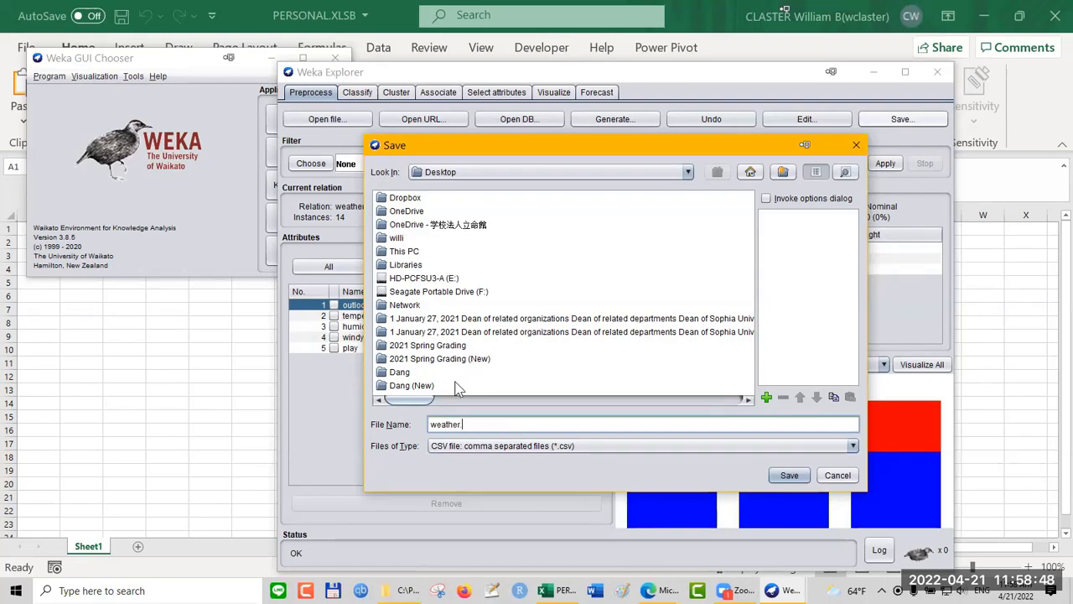
text(.nominal)
click(796, 477)
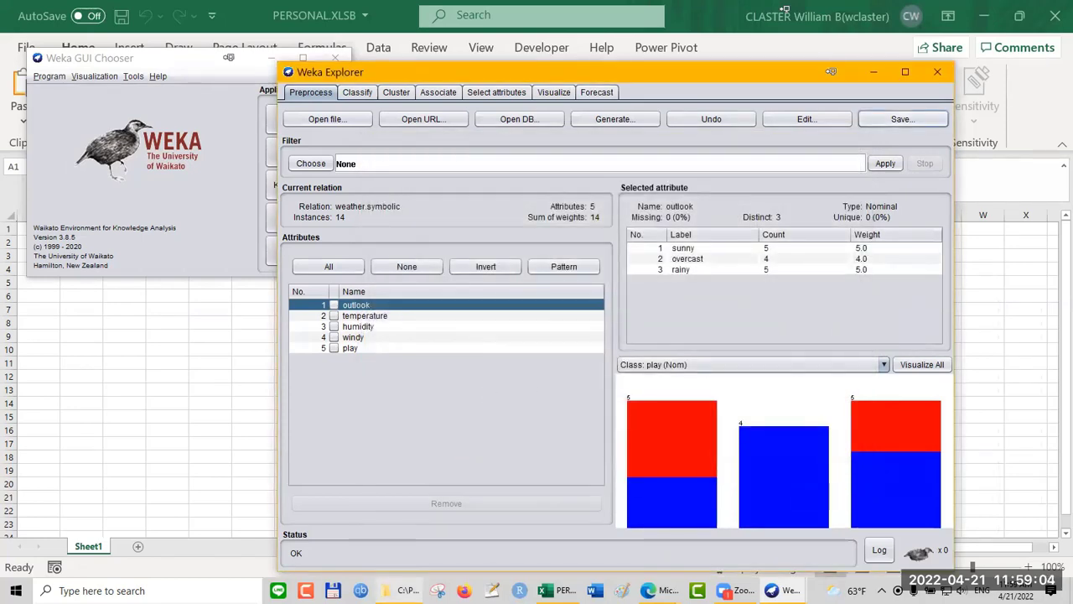
Step: Switch to File Explorer, go to the Desktop and open weather.nominal.csv in Notepad
mouse_move(409, 590)
click(401, 537)
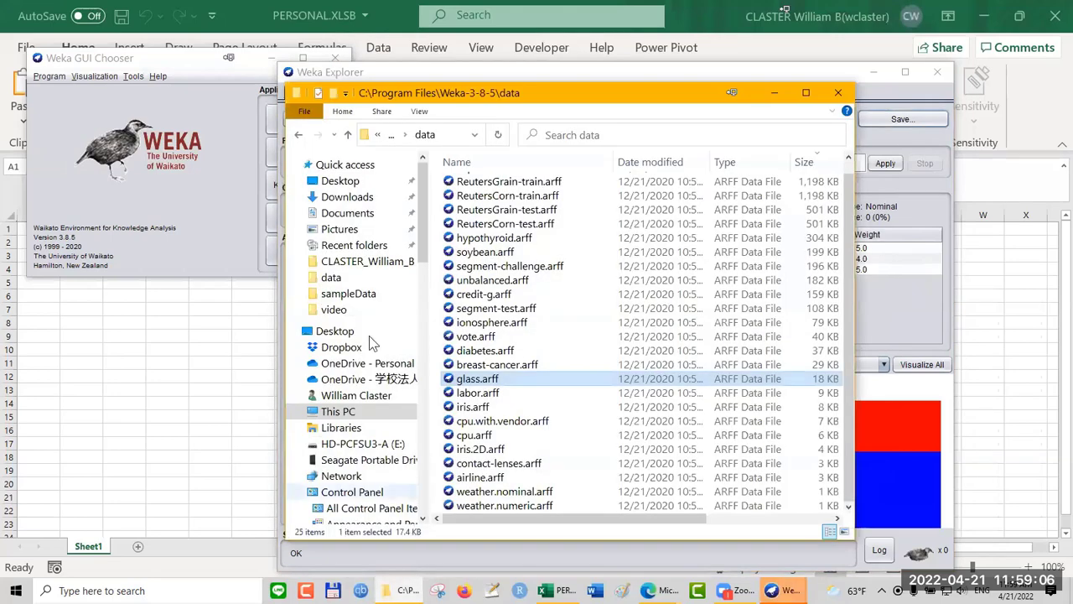
click(341, 182)
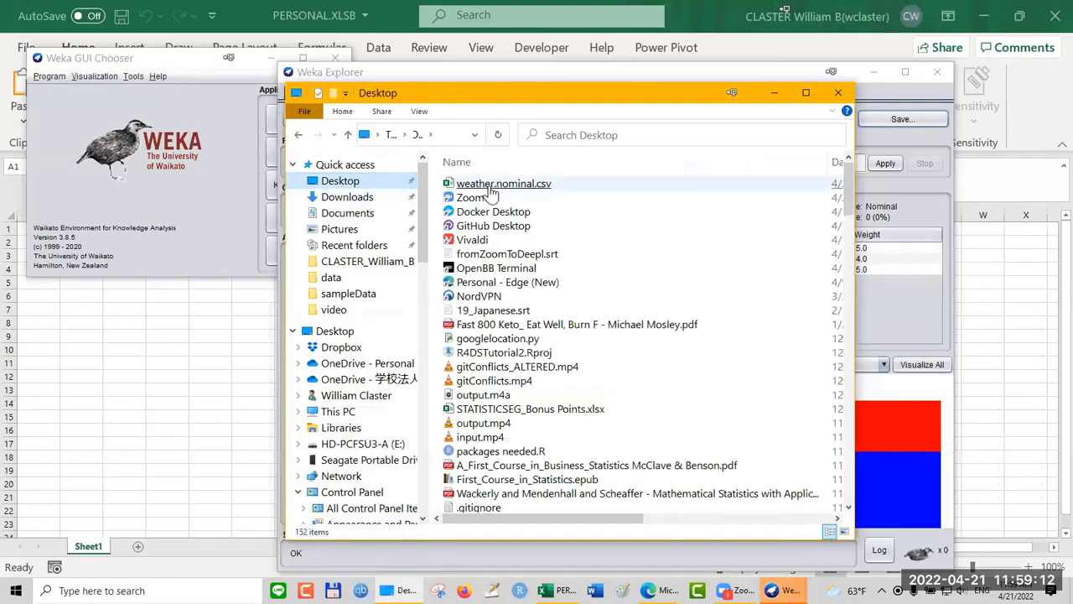
click(494, 192)
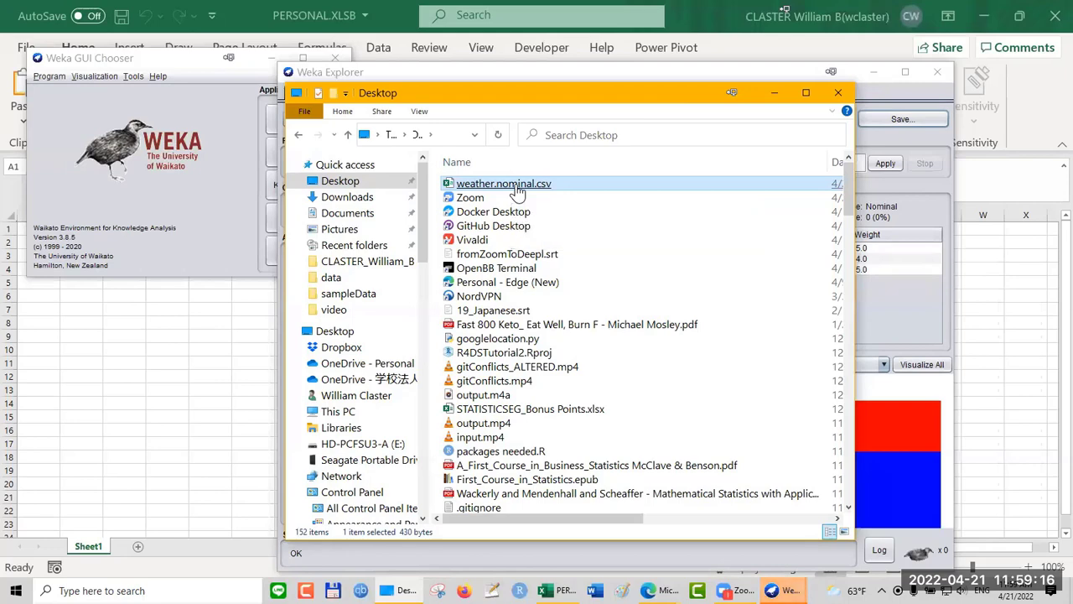
right_click(516, 184)
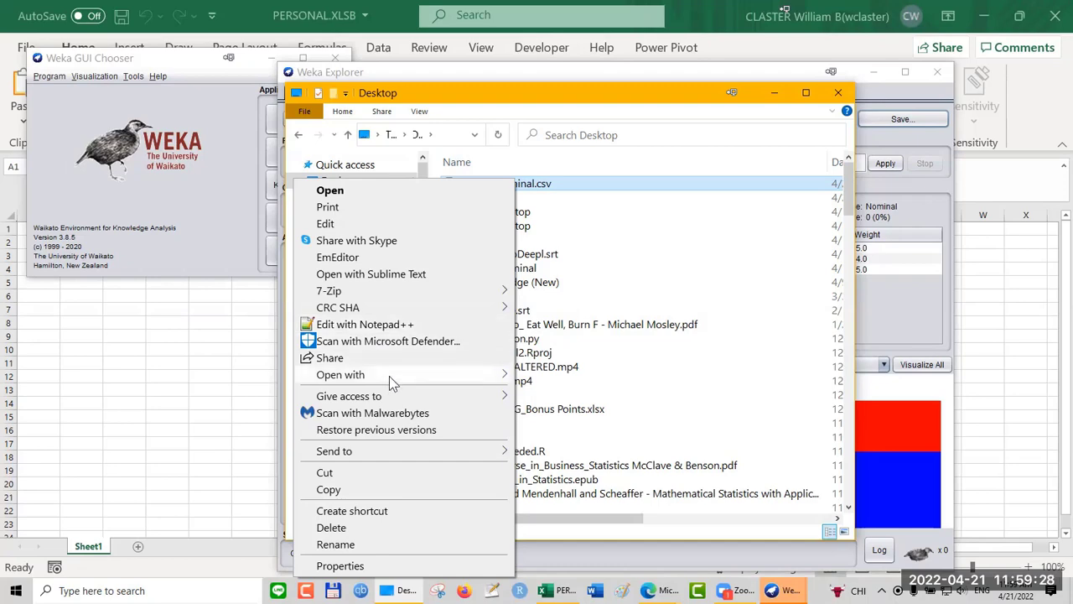
mouse_move(389, 376)
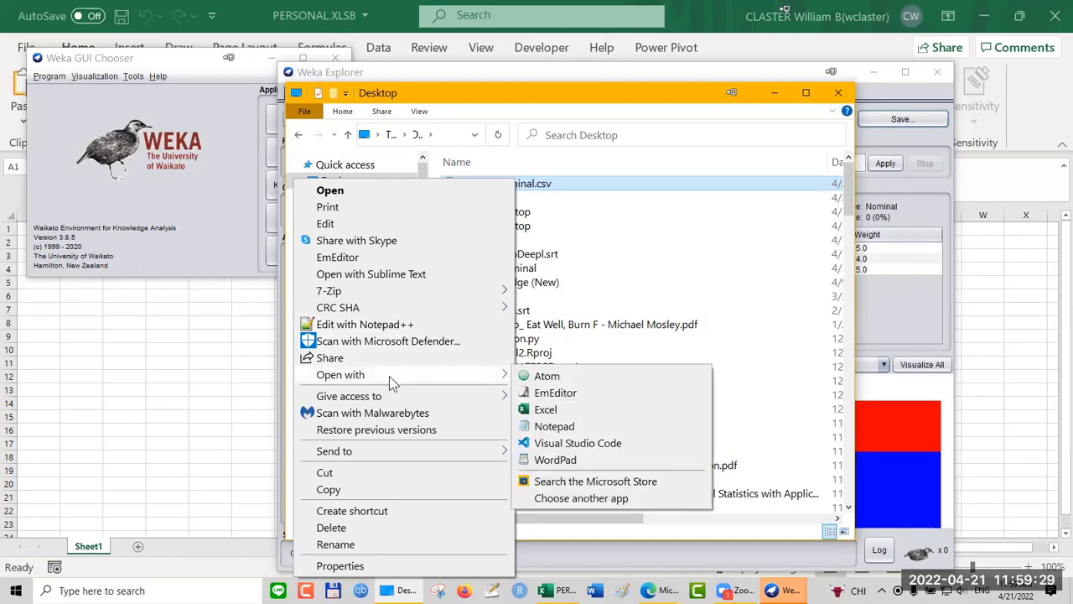
click(549, 426)
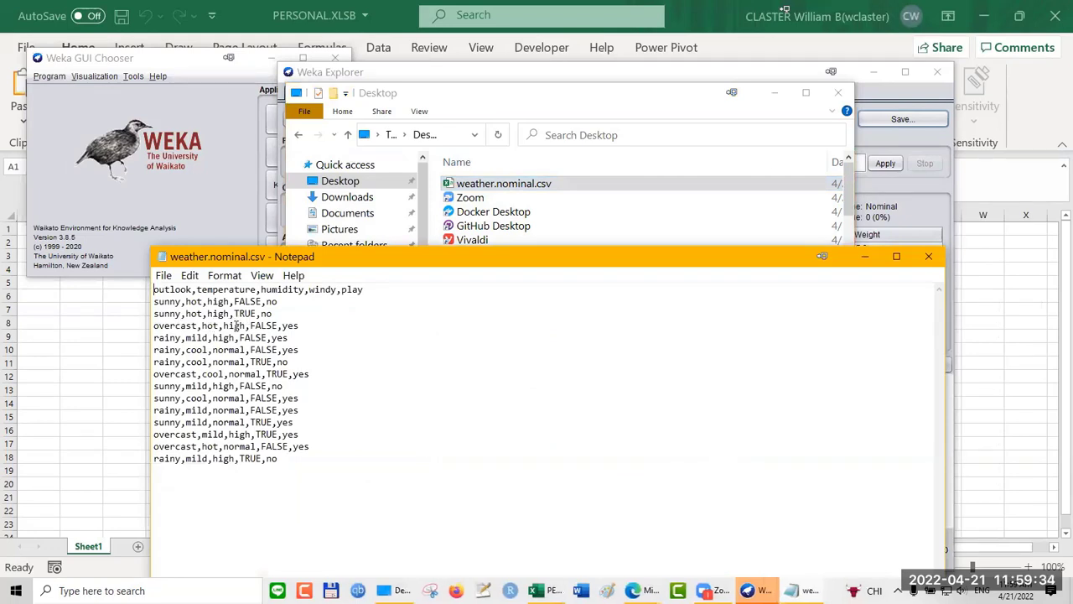
Step: Examine the header row of the CSV text, and close Notepad and File Explorer to return to Weka Explorer
triple_click(176, 289)
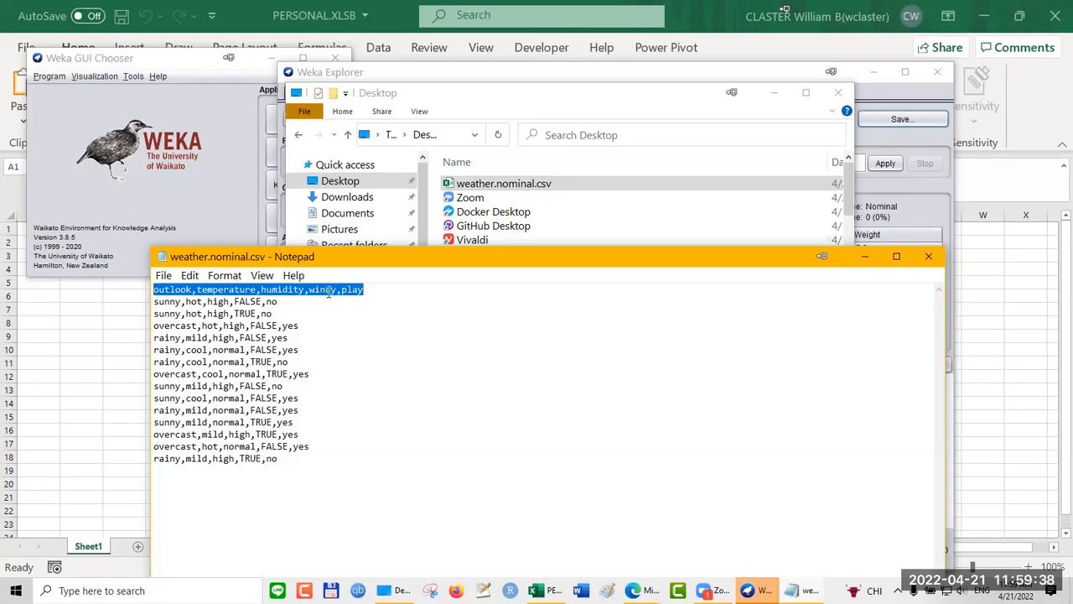
click(928, 256)
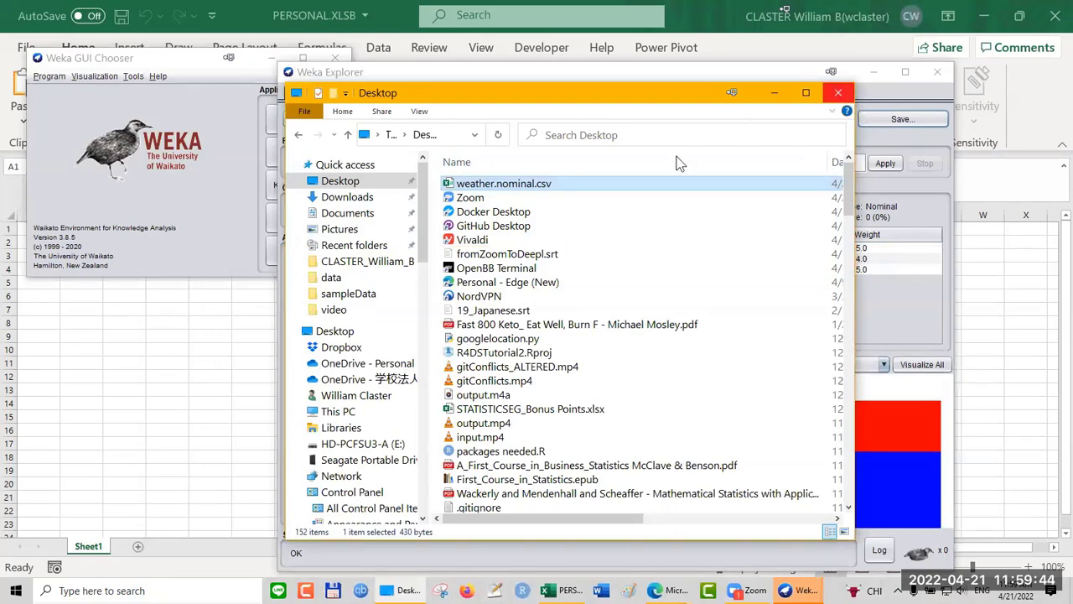
click(543, 198)
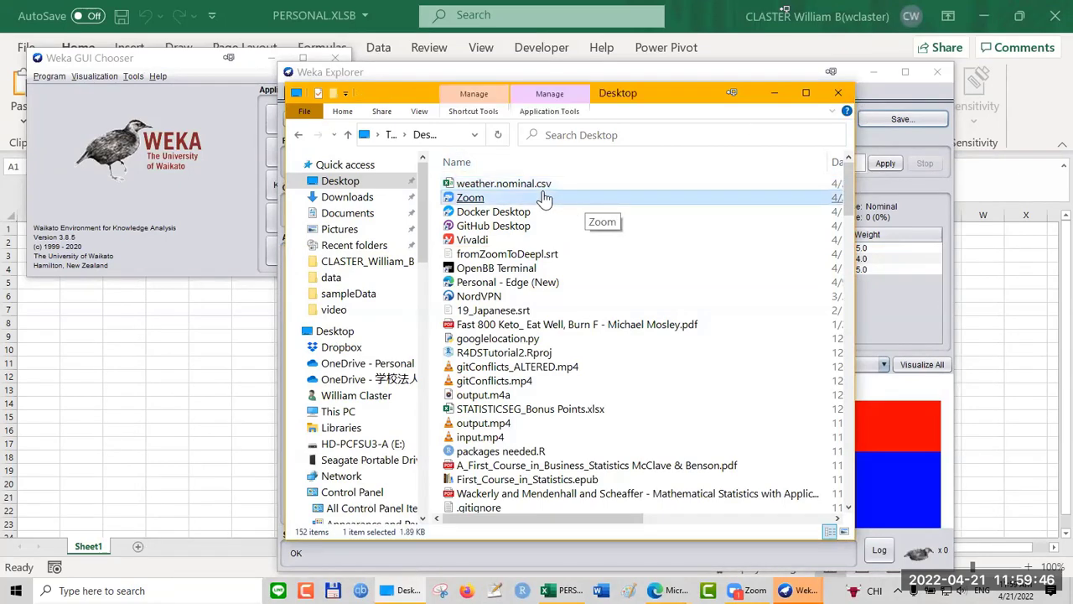
click(830, 94)
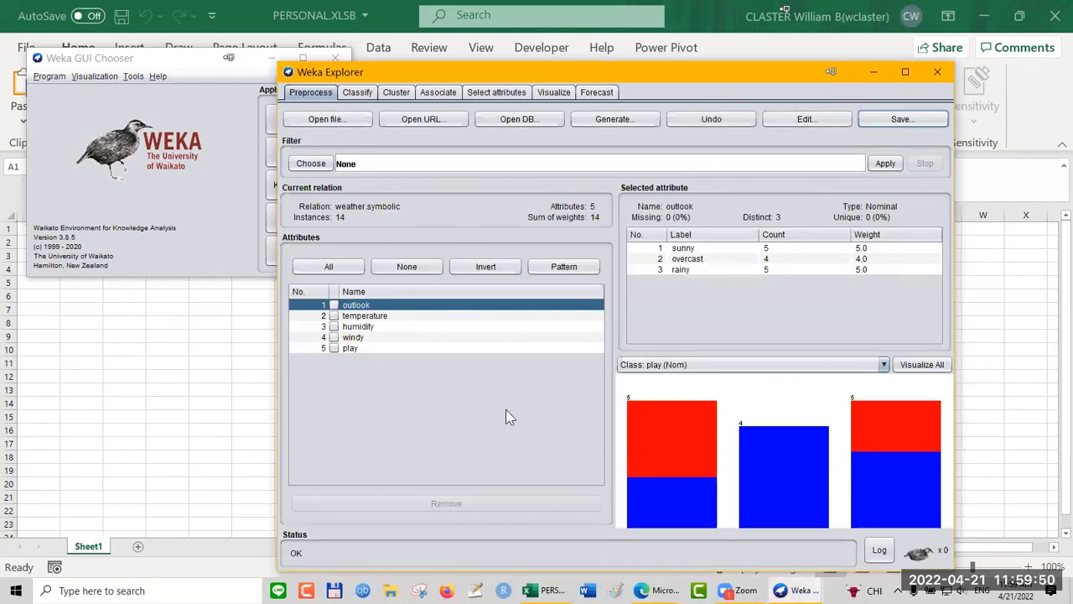
click(339, 118)
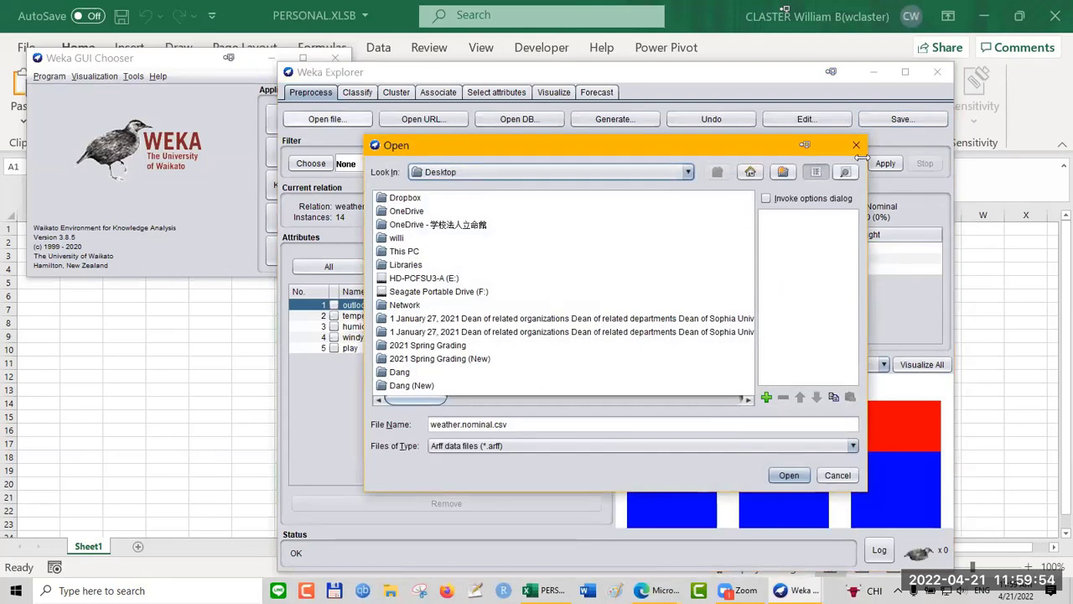
click(855, 145)
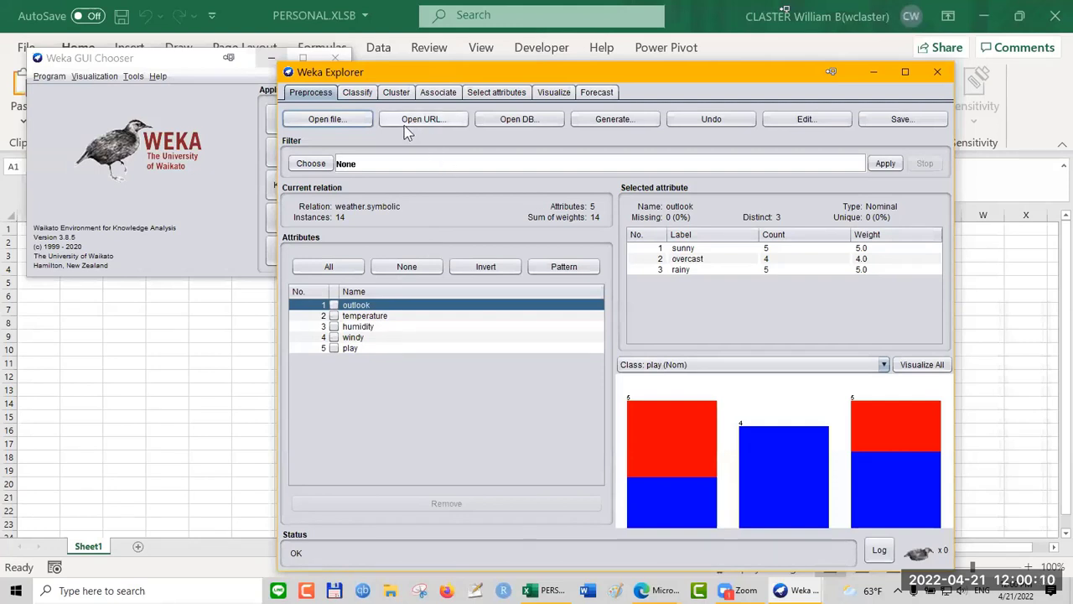
click(317, 94)
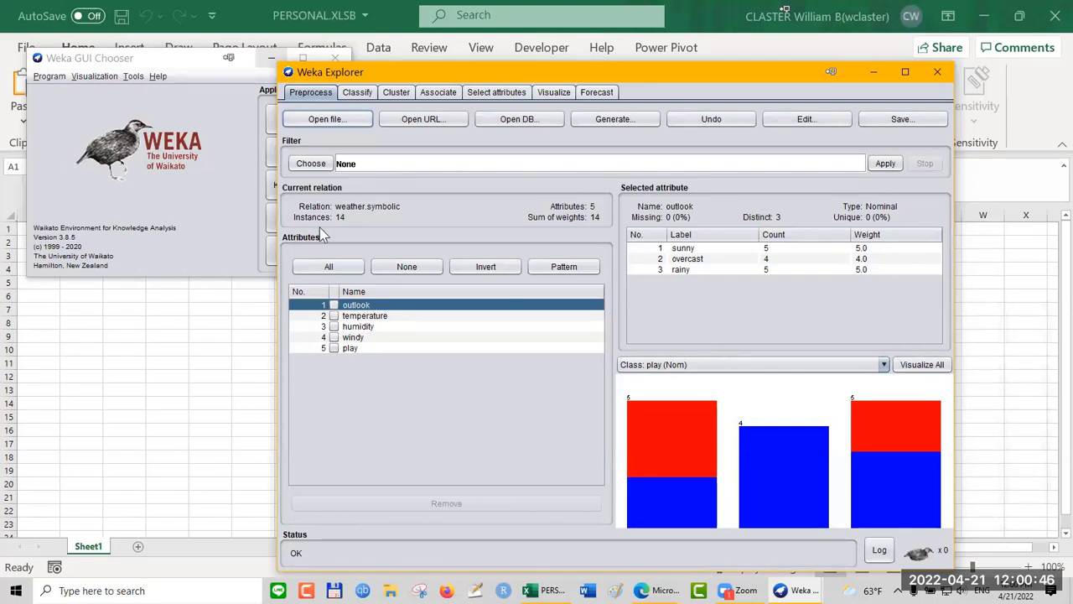
Step: Open the classifier list for the dataset and look through the bayes, functions and lazy groups
click(360, 97)
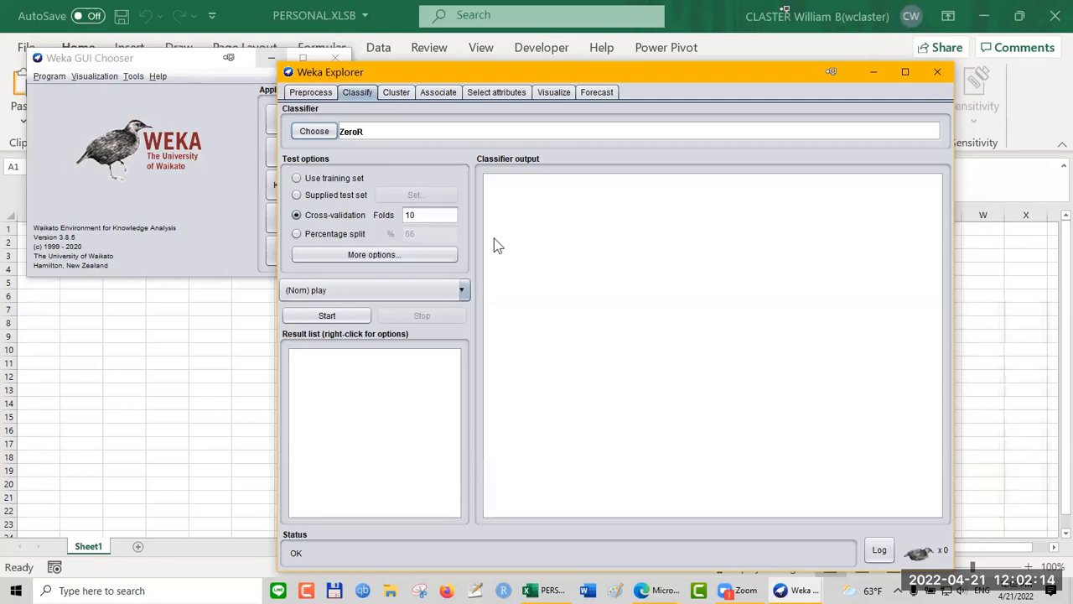
click(317, 139)
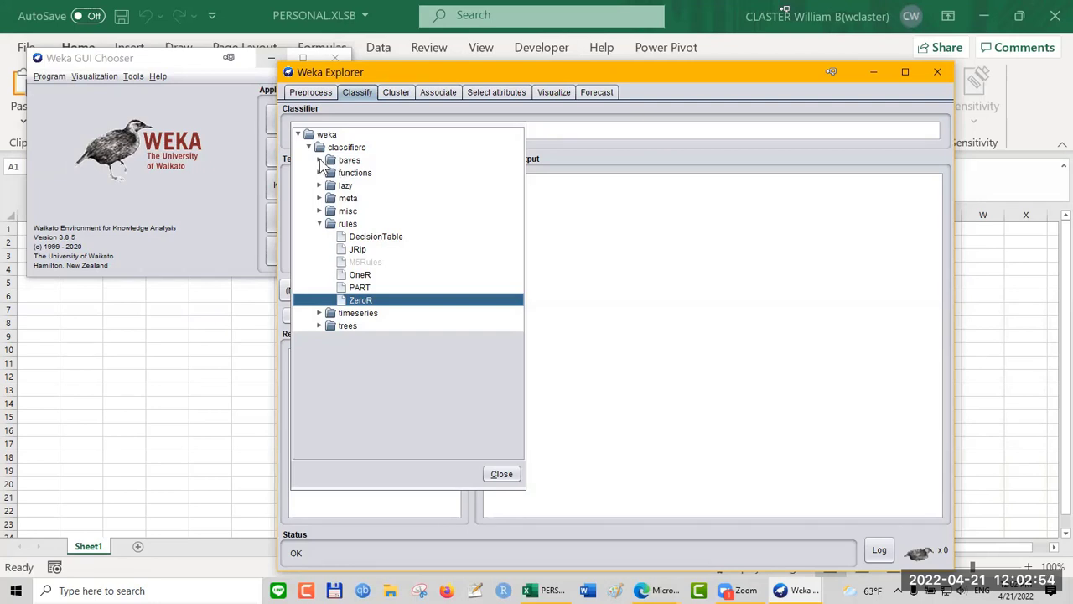
click(319, 160)
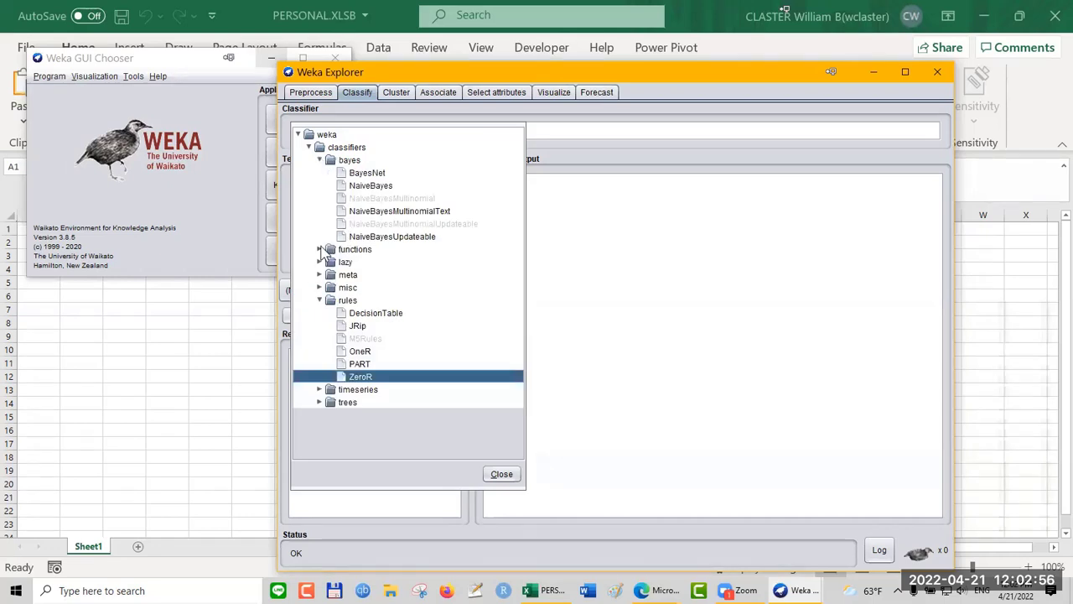
click(319, 249)
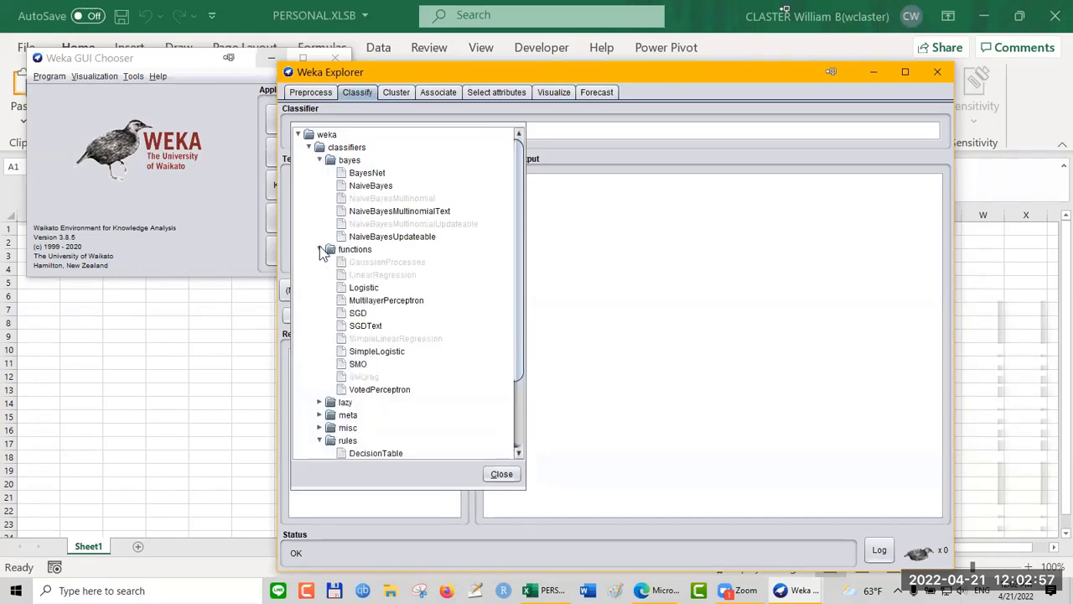
click(320, 403)
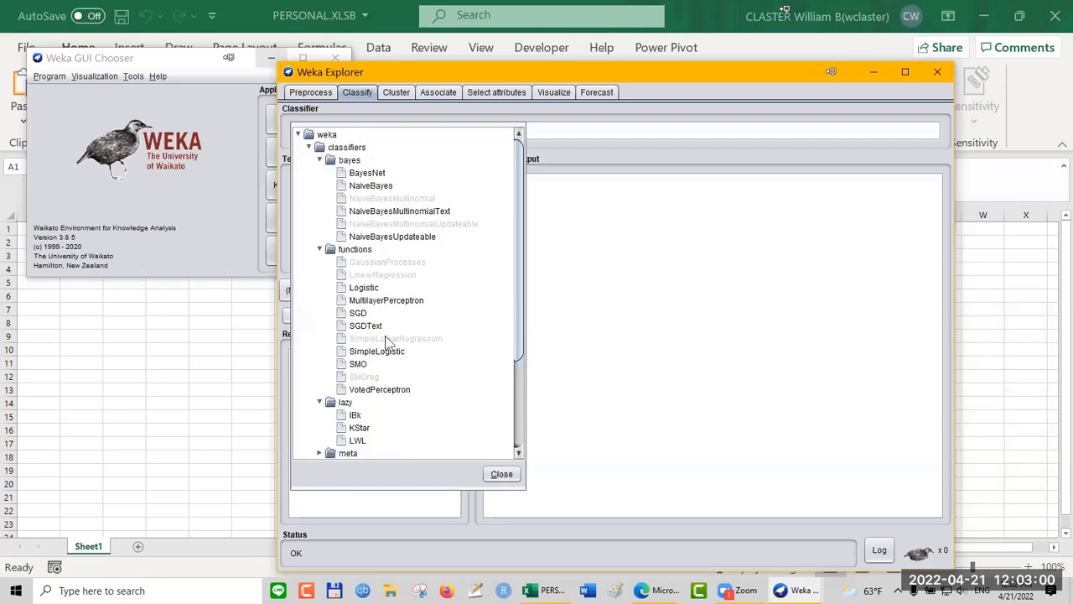
mouse_move(388, 354)
Step: Collapse the functions, bayes, lazy and rules groups, and choose J48 from the trees group as the classifier
click(322, 251)
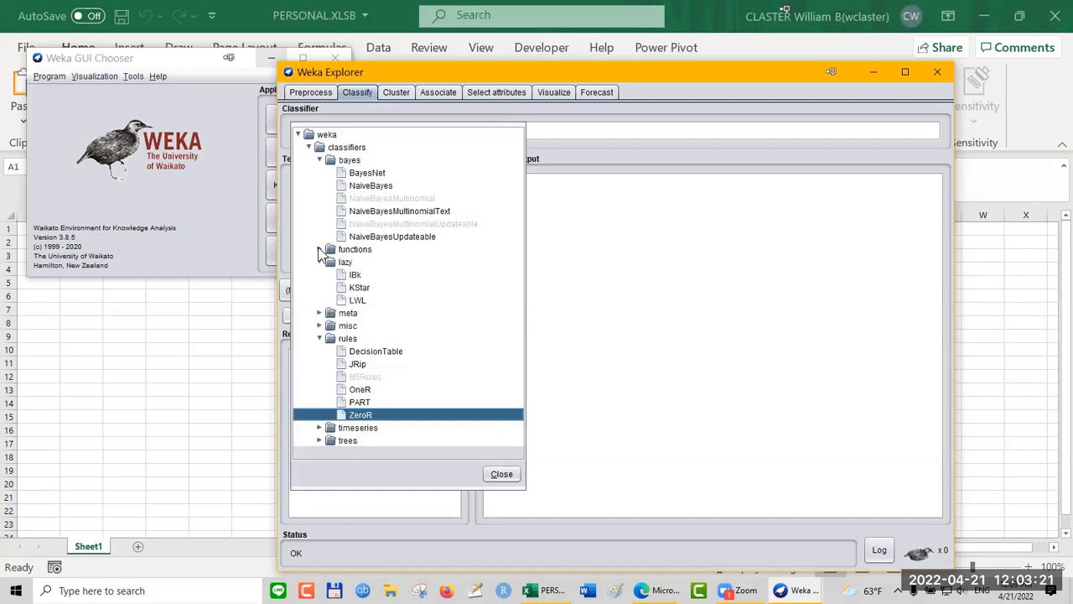
click(321, 160)
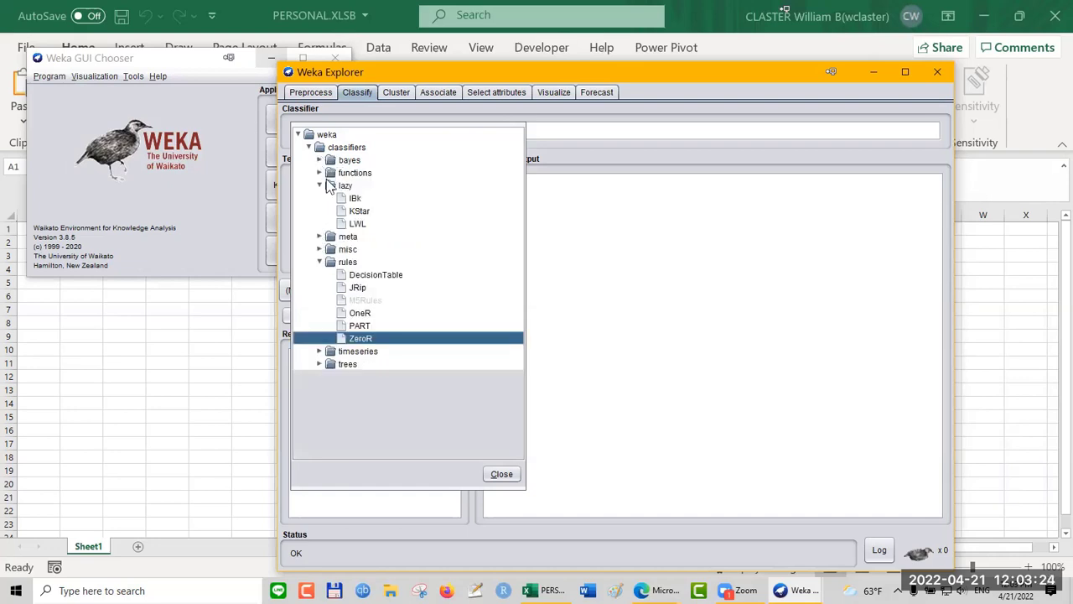
click(319, 185)
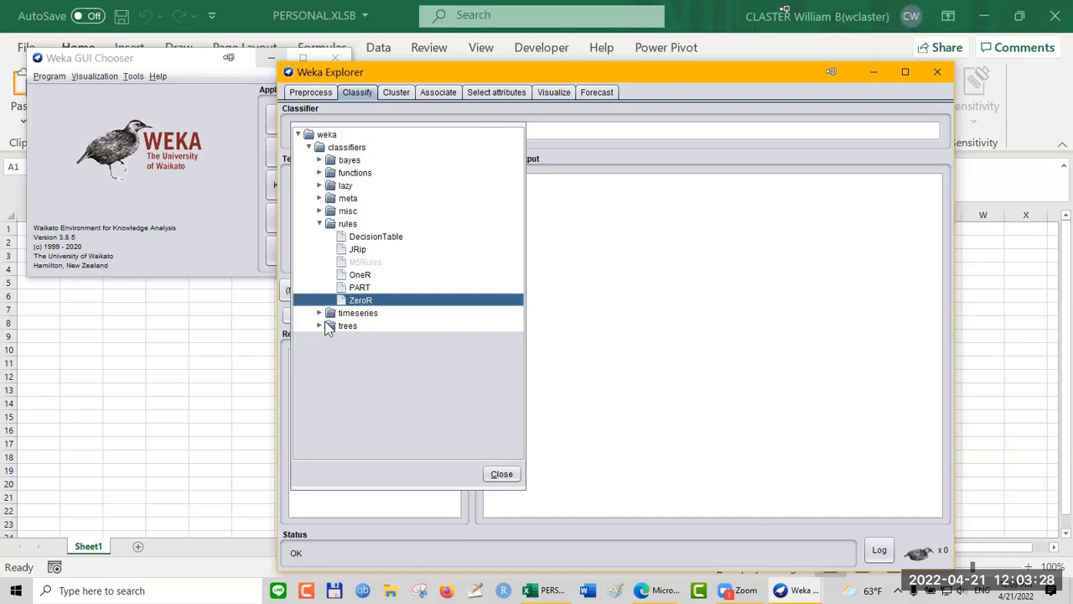
click(320, 225)
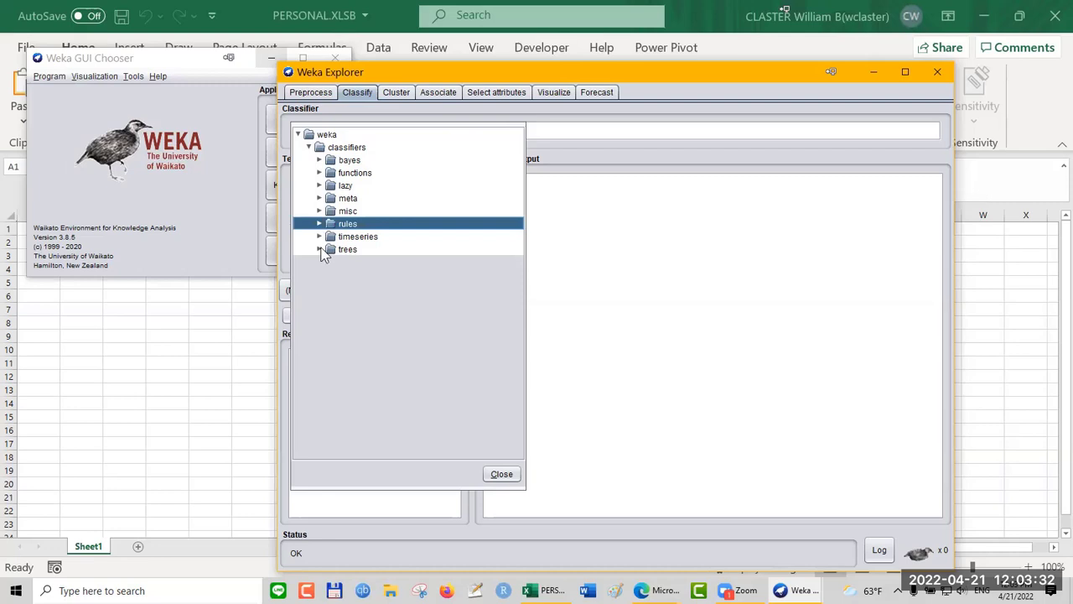
click(321, 250)
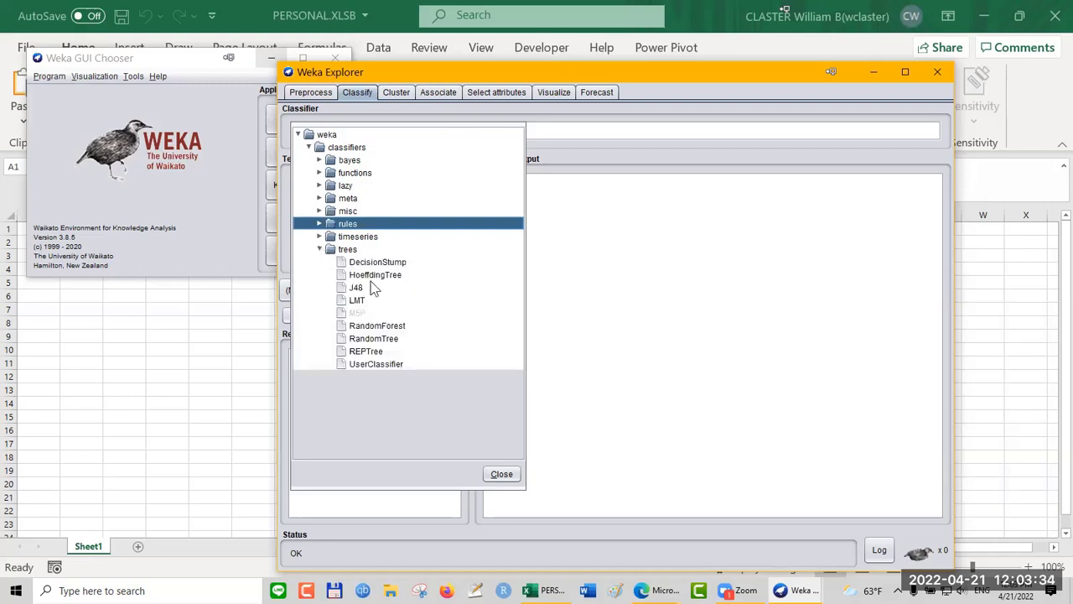
mouse_move(359, 300)
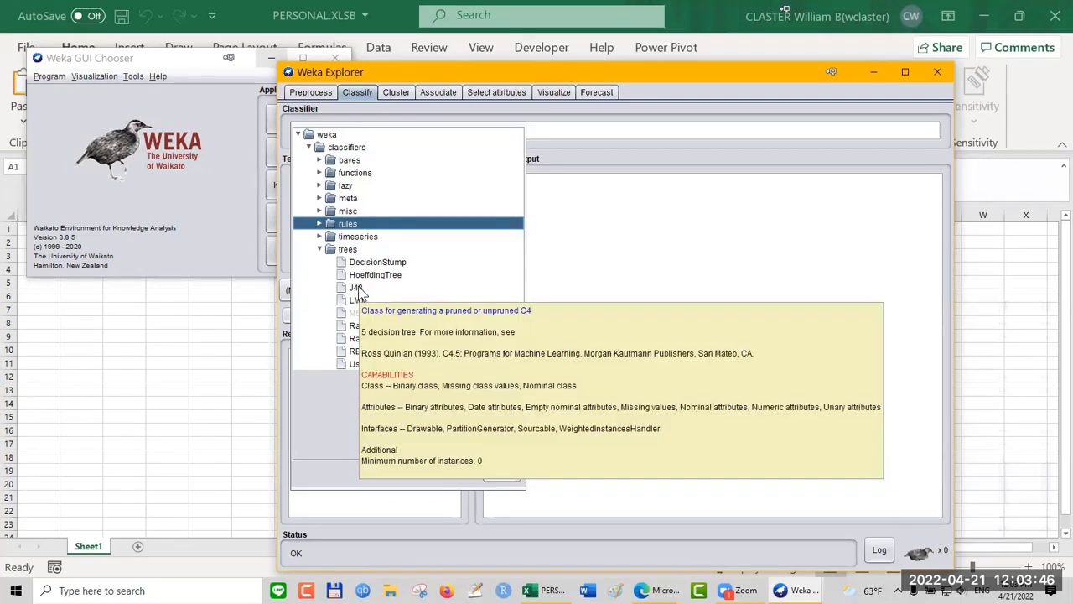
click(358, 289)
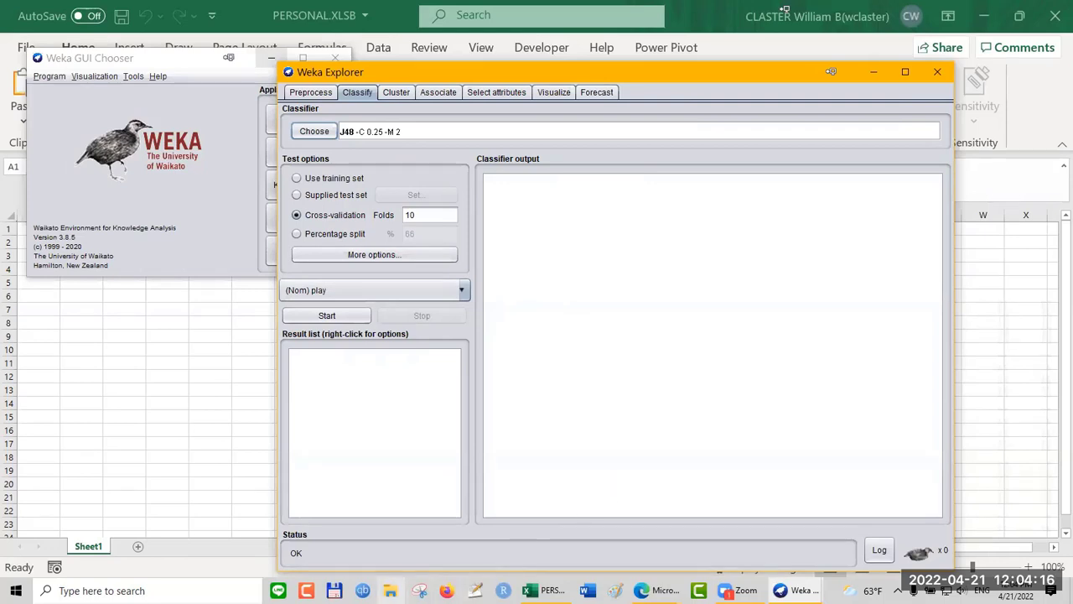
click(318, 94)
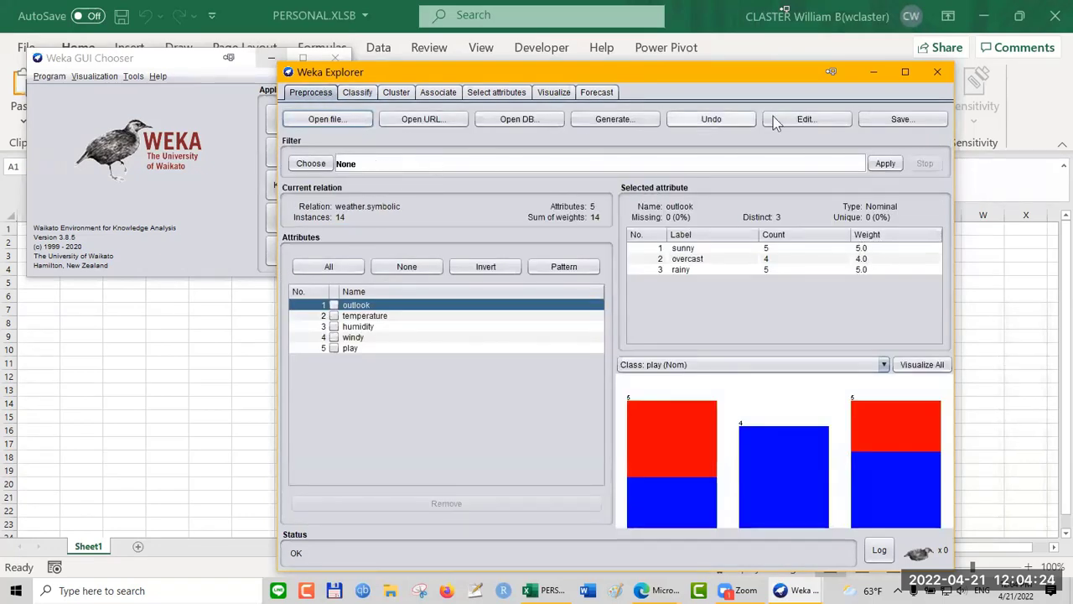
click(883, 118)
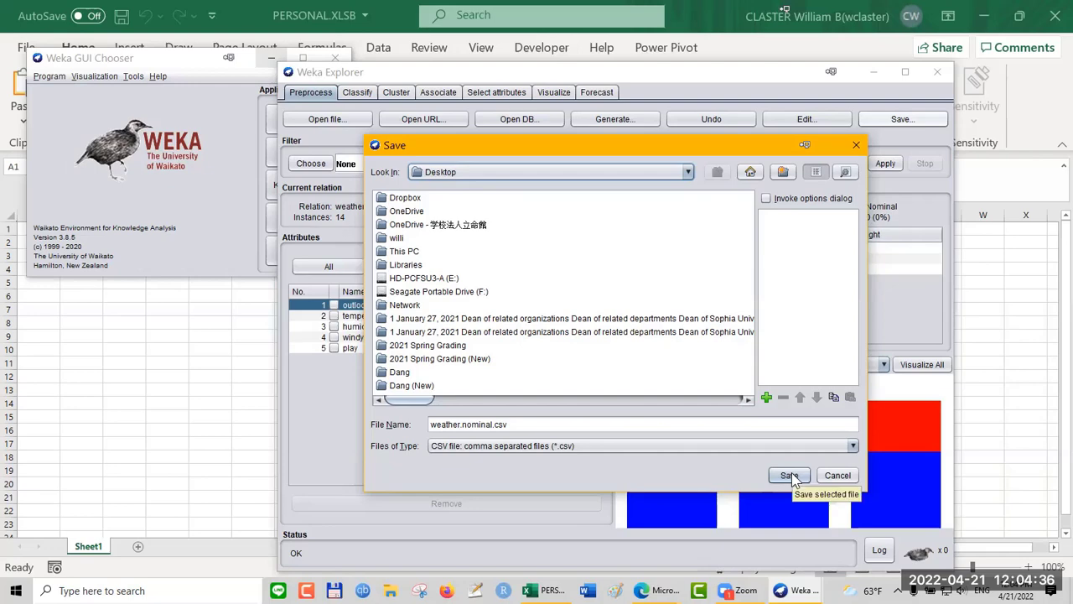
click(837, 475)
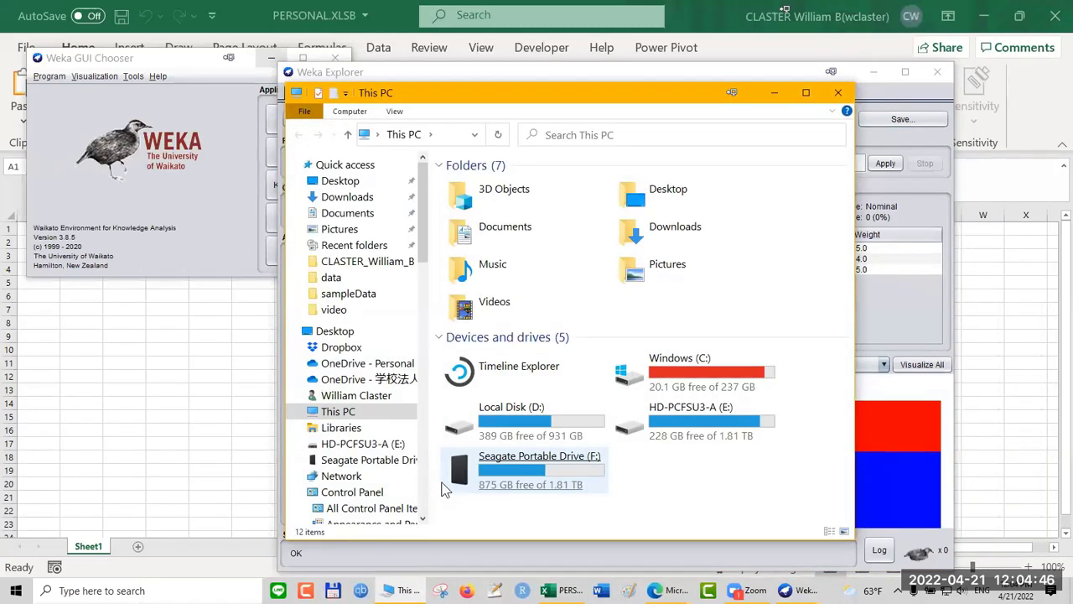
Step: Go to the Desktop in File Explorer and open weather.nominal.csv in Excel
click(356, 183)
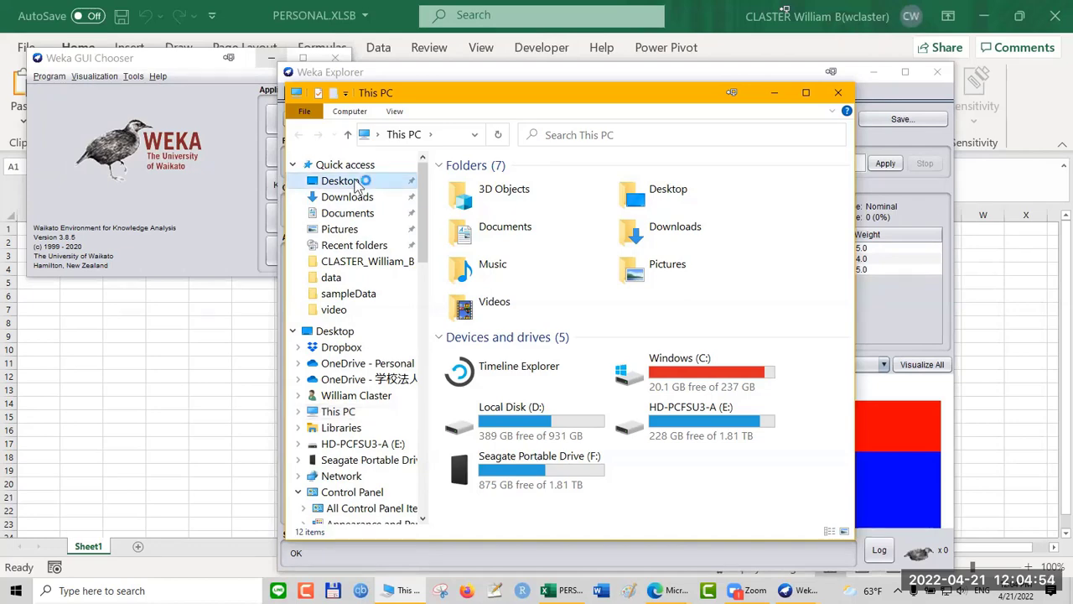
click(513, 187)
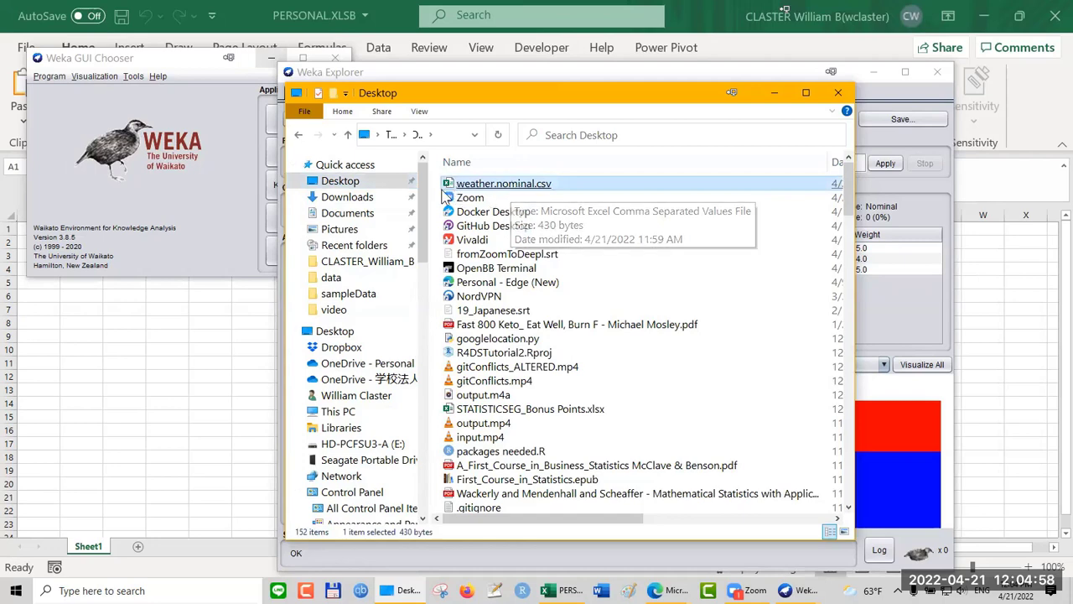
double_click(537, 187)
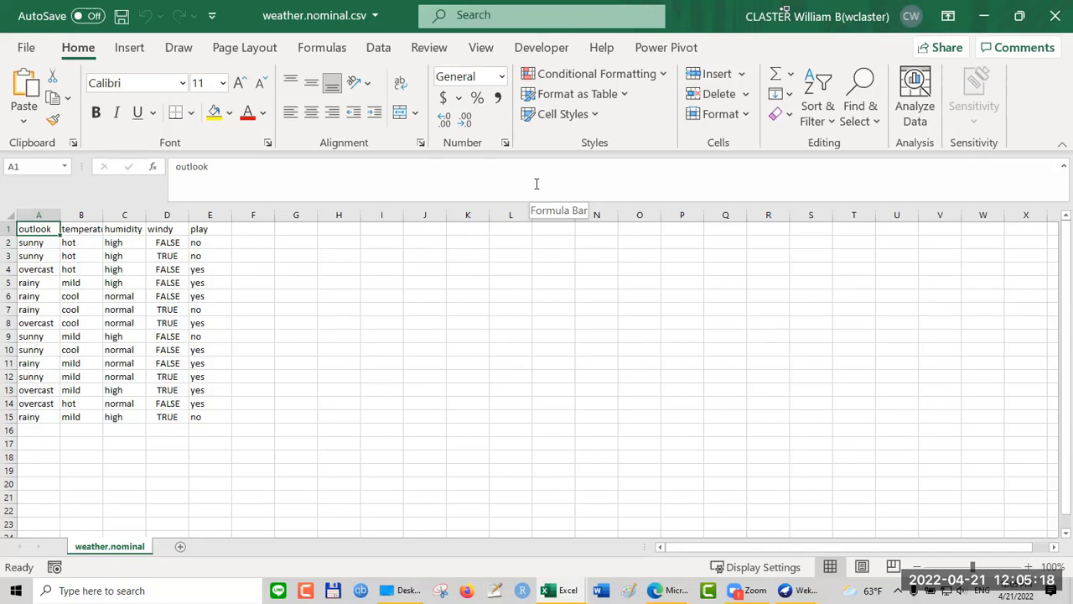
Step: Highlight the play column, cells E1 to E15, with a yellow fill
click(218, 214)
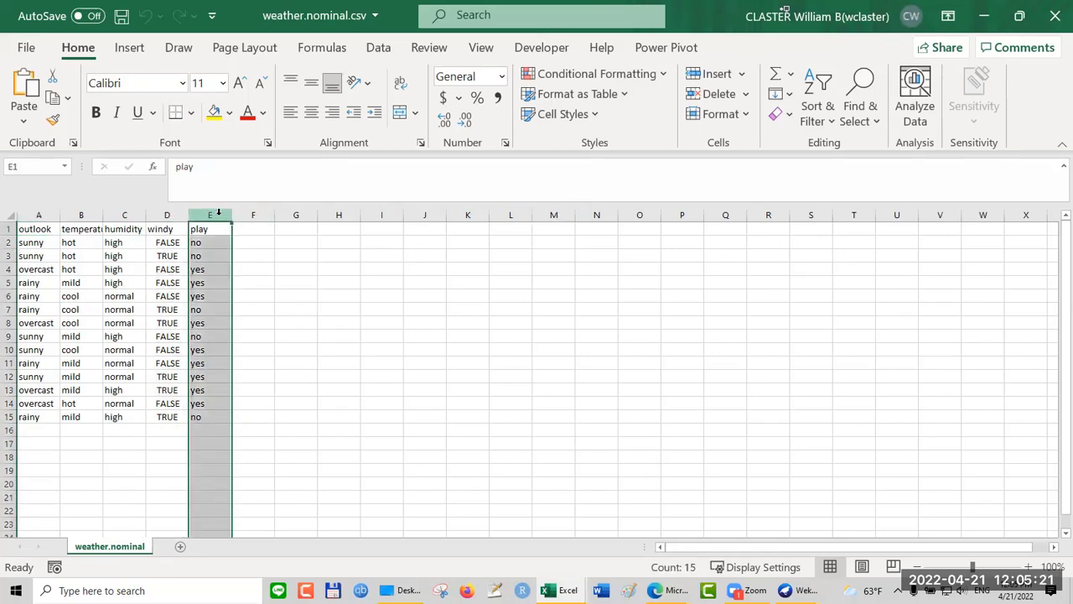
drag(211, 225, 222, 422)
click(216, 114)
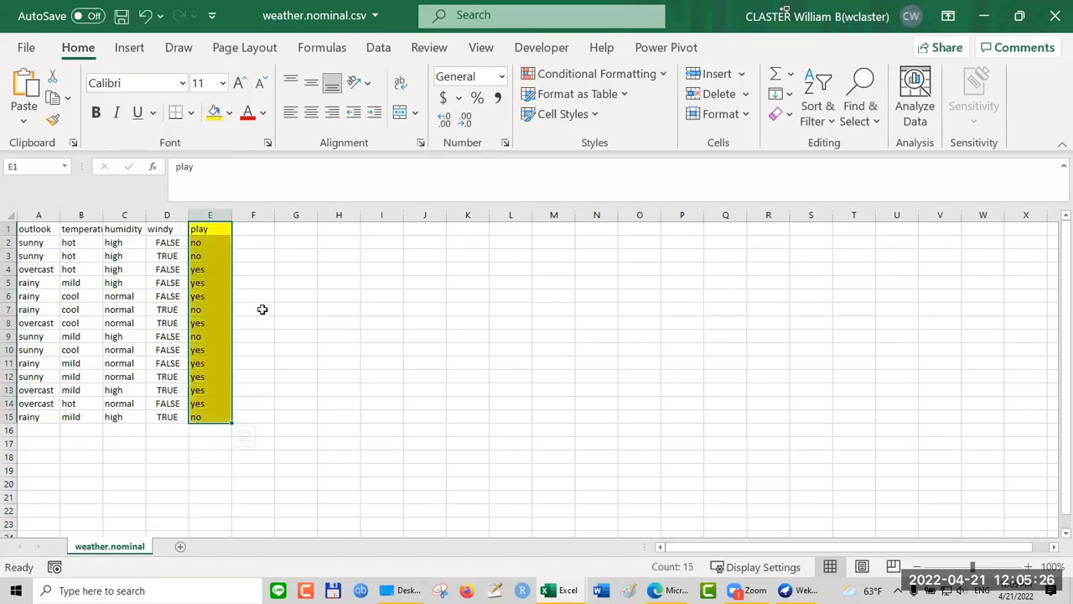
click(260, 322)
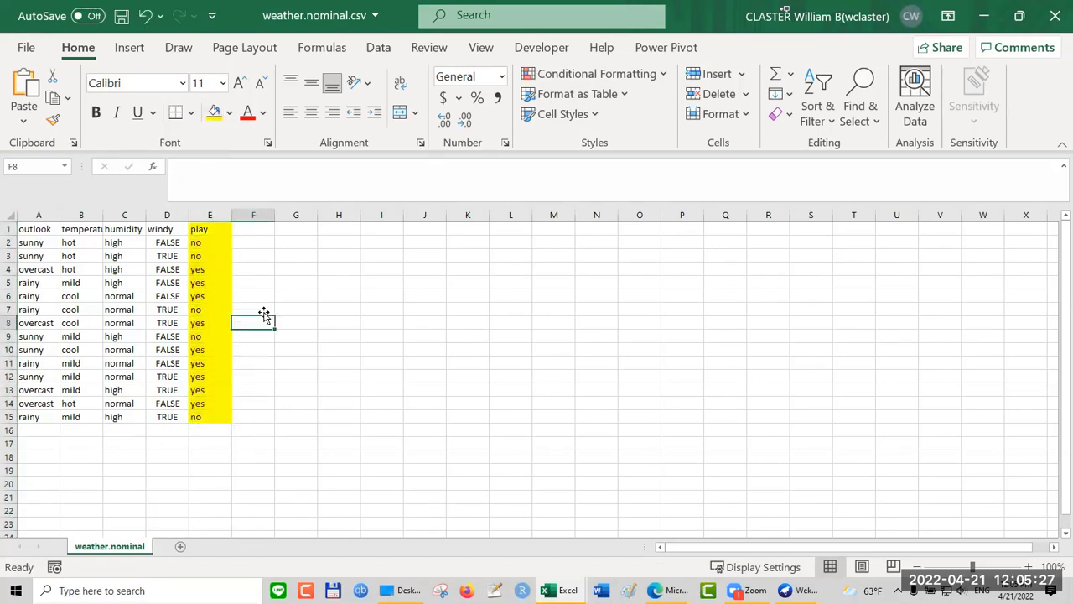
Step: Enter the note "playing golf" in cell G4
click(310, 268)
text(playing golf)
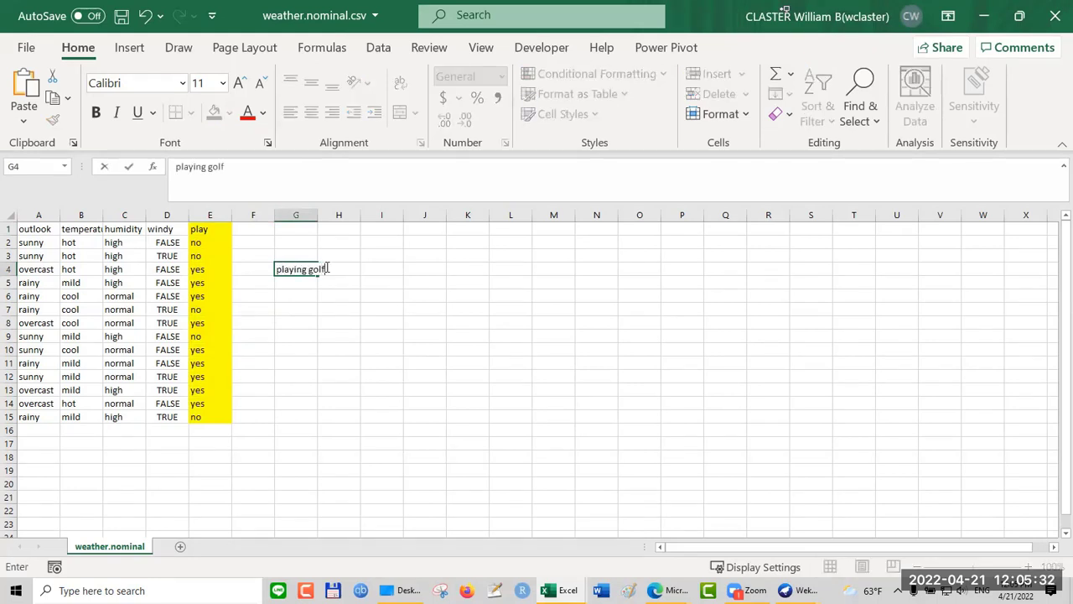
click(606, 379)
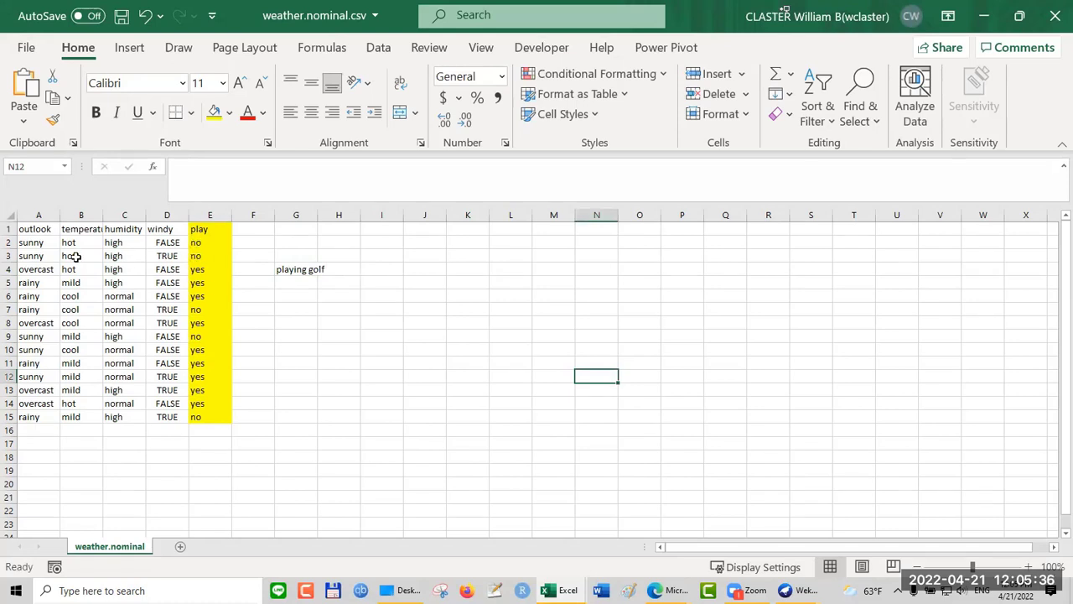
Step: Examine the outlook, temperature, humidity and windy values in row 2 together with its play outcome
drag(27, 245, 172, 245)
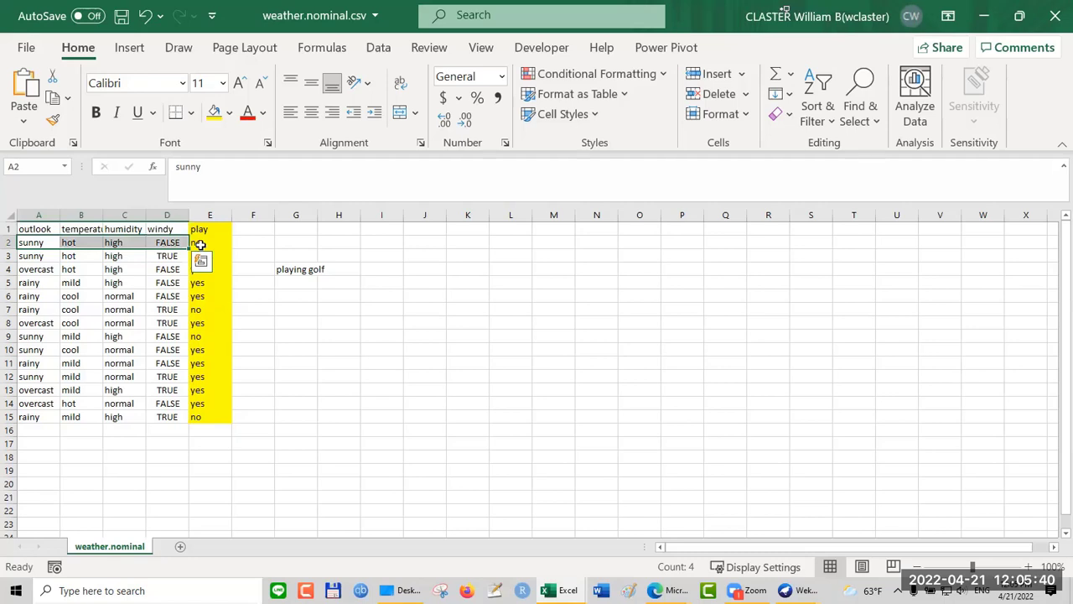
click(27, 242)
click(74, 242)
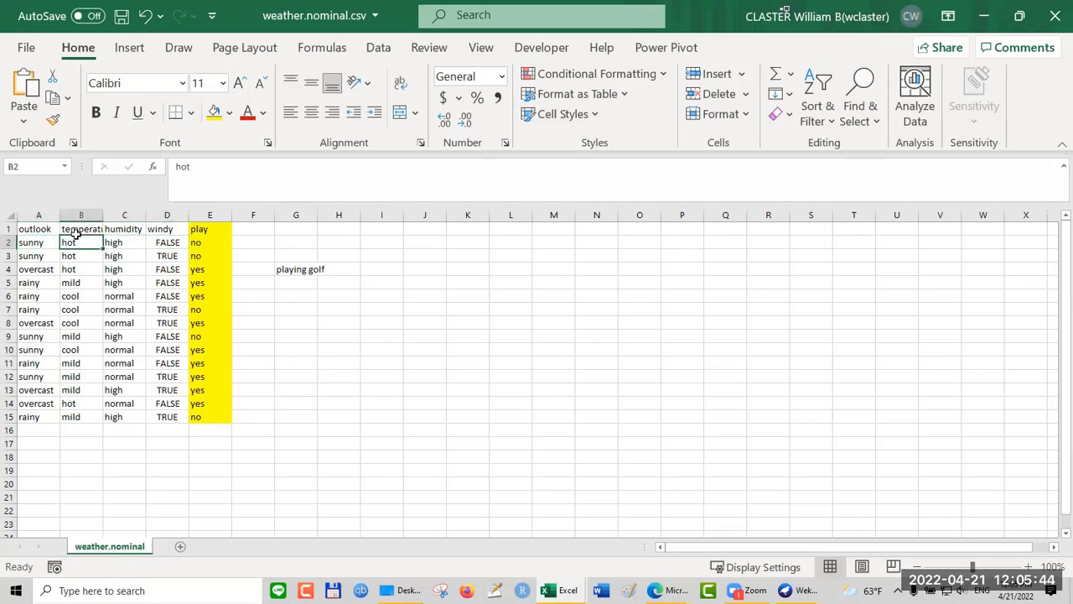
click(73, 231)
click(135, 228)
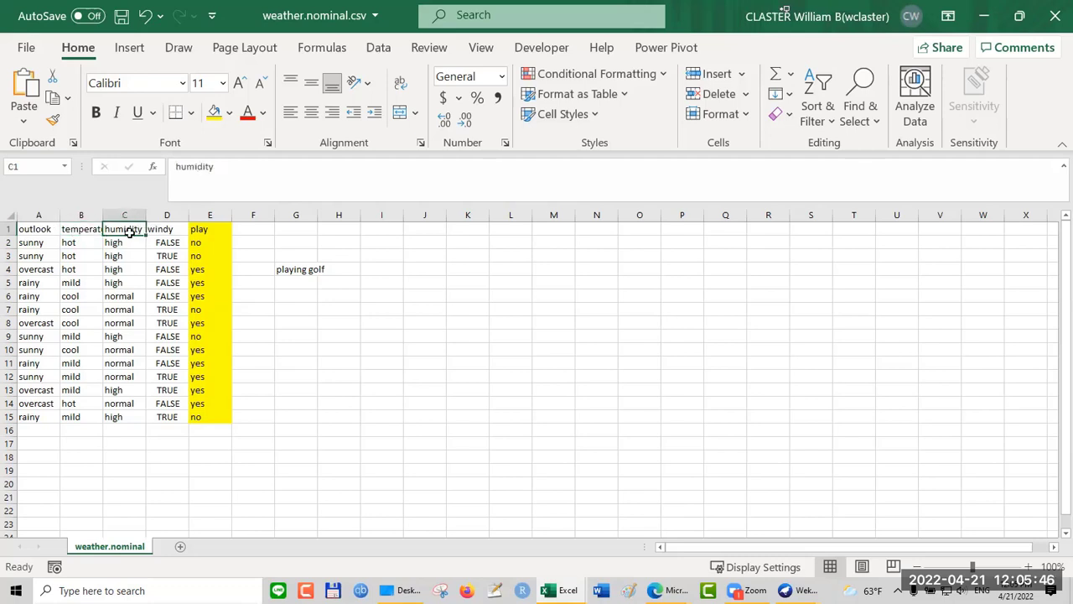
click(119, 241)
click(156, 228)
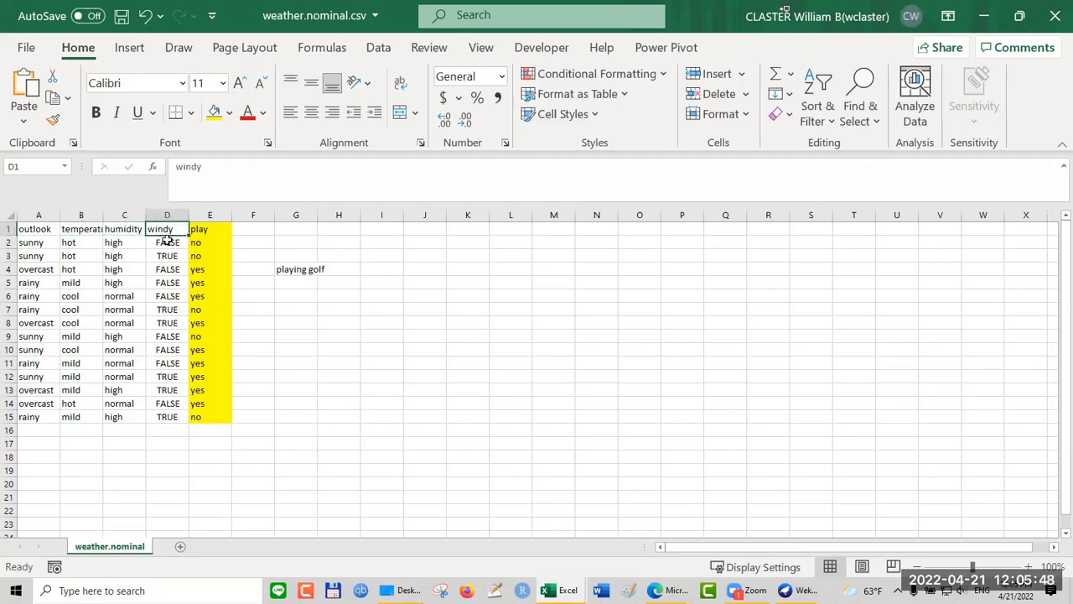
click(165, 240)
click(194, 243)
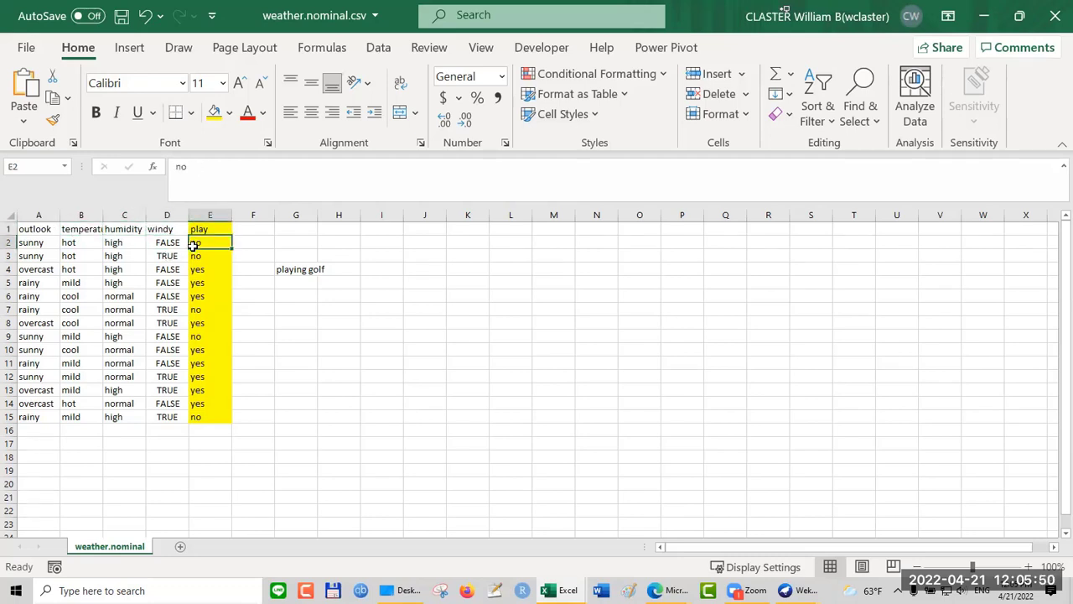
Step: Examine row 3 attribute by attribute, matching each value to its column header and the play outcome
click(35, 255)
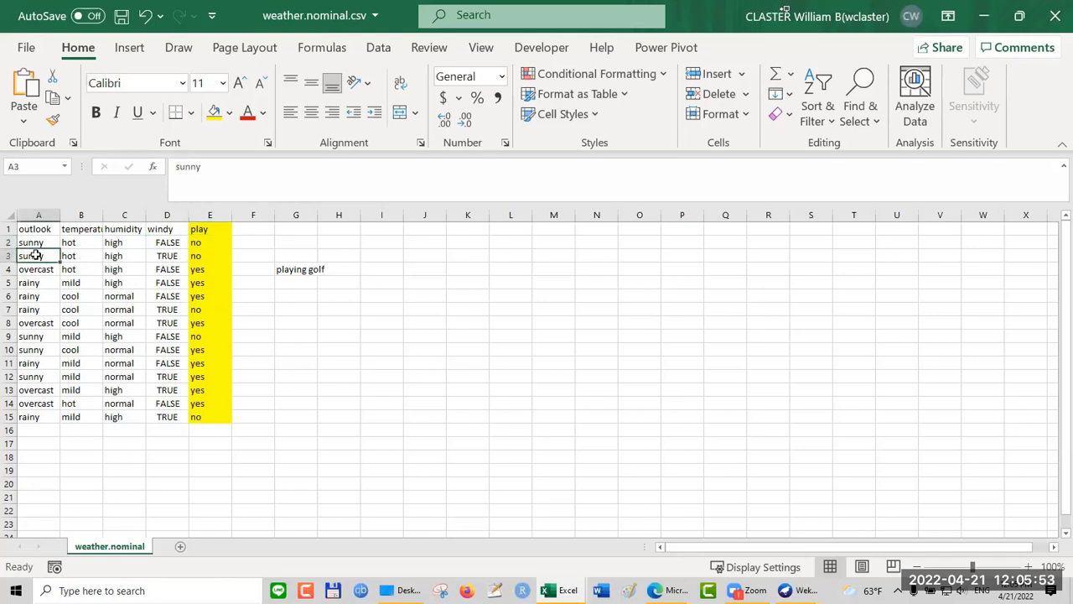
click(85, 230)
click(78, 259)
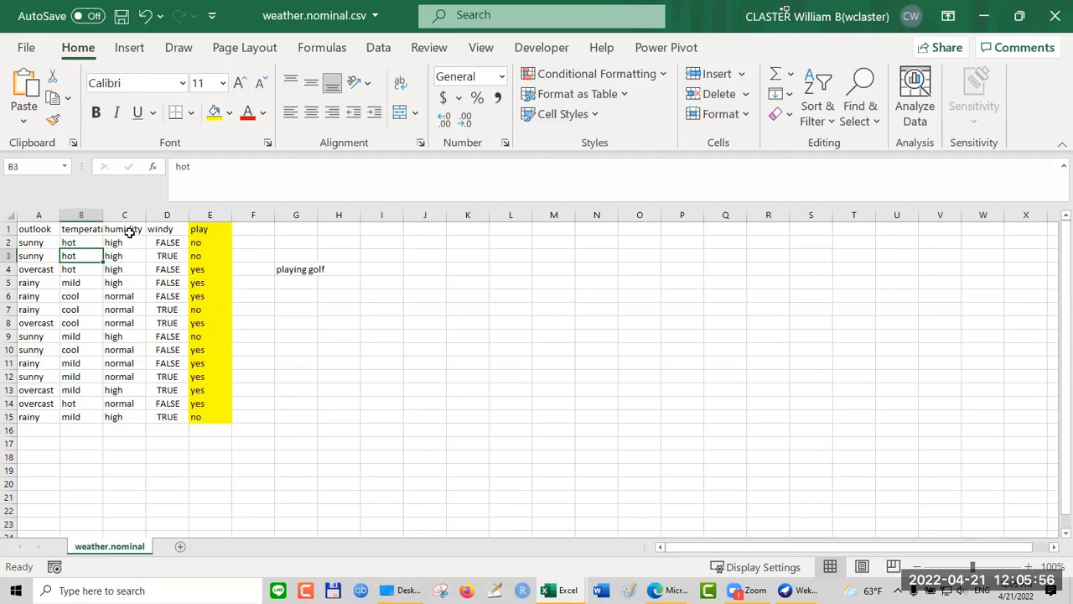
click(130, 230)
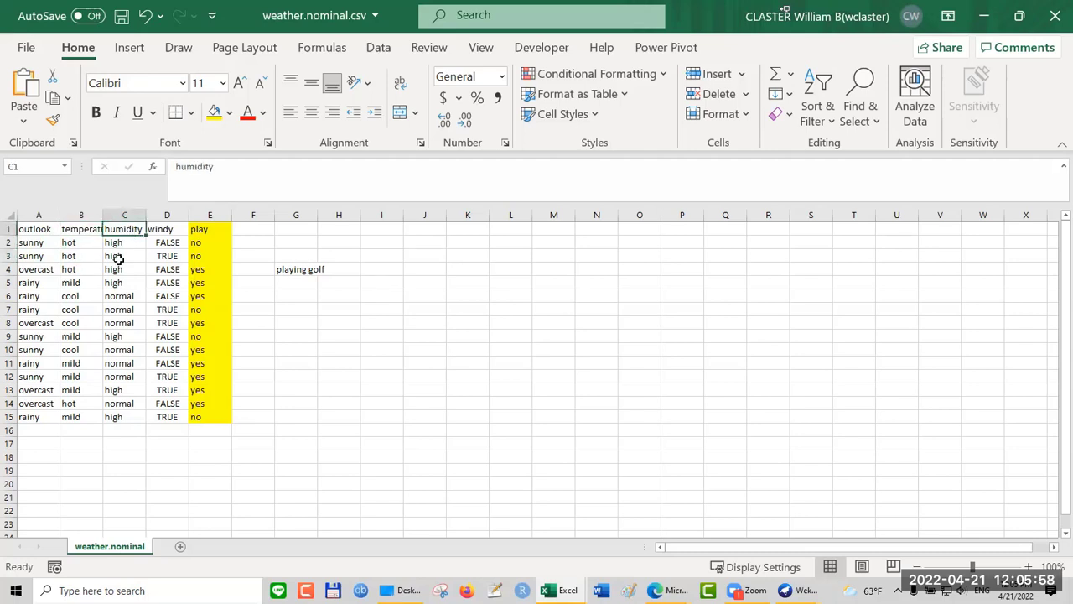
click(118, 259)
click(165, 228)
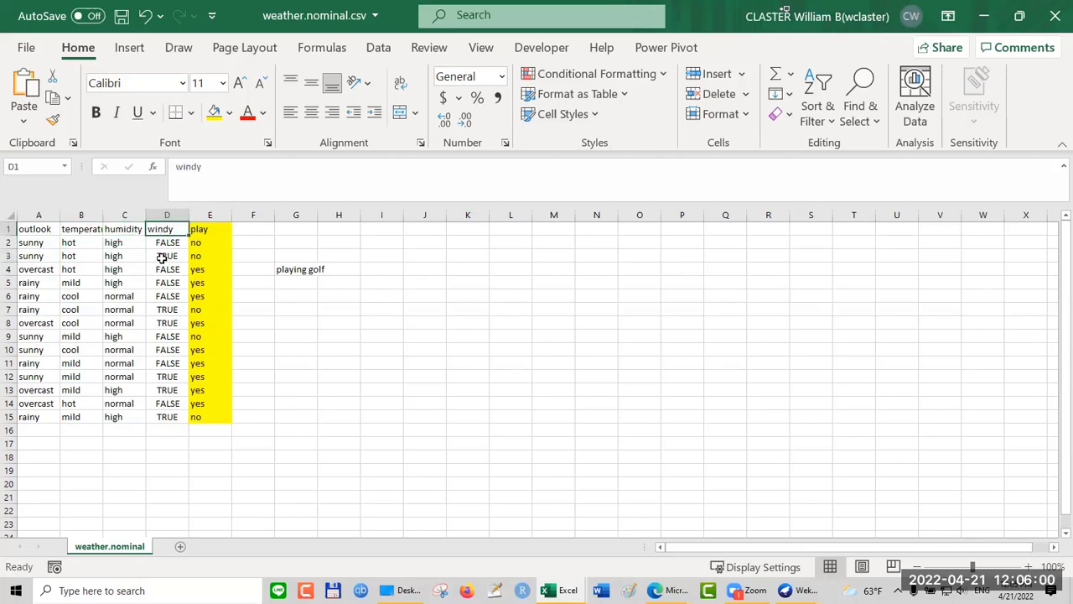
click(167, 256)
click(196, 255)
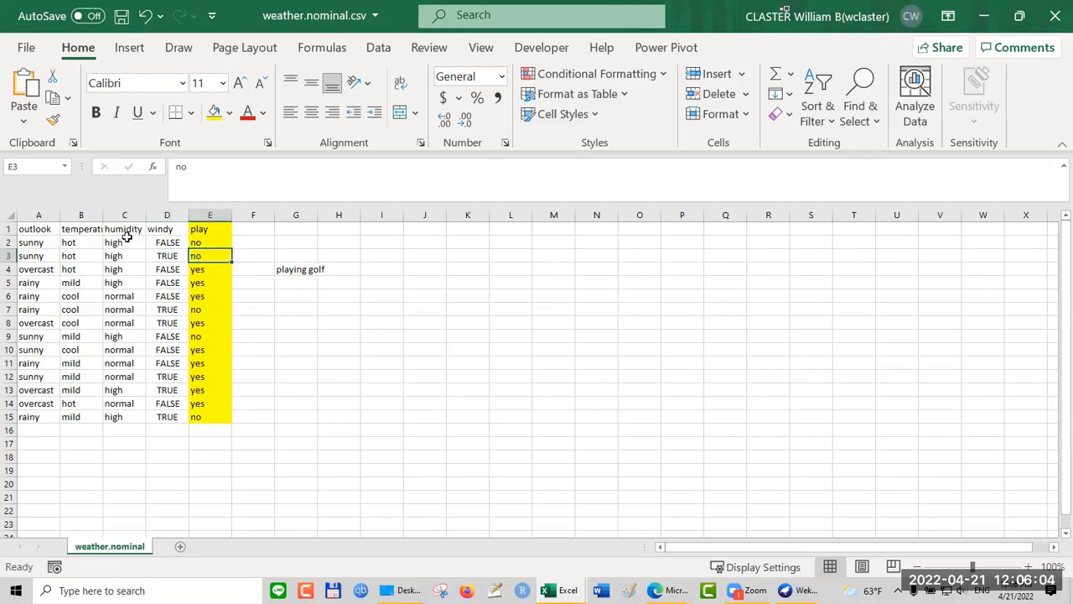
Step: Select the four weather attribute columns with their data, A1 to D15, and switch back to Weka Explorer
drag(44, 229, 158, 410)
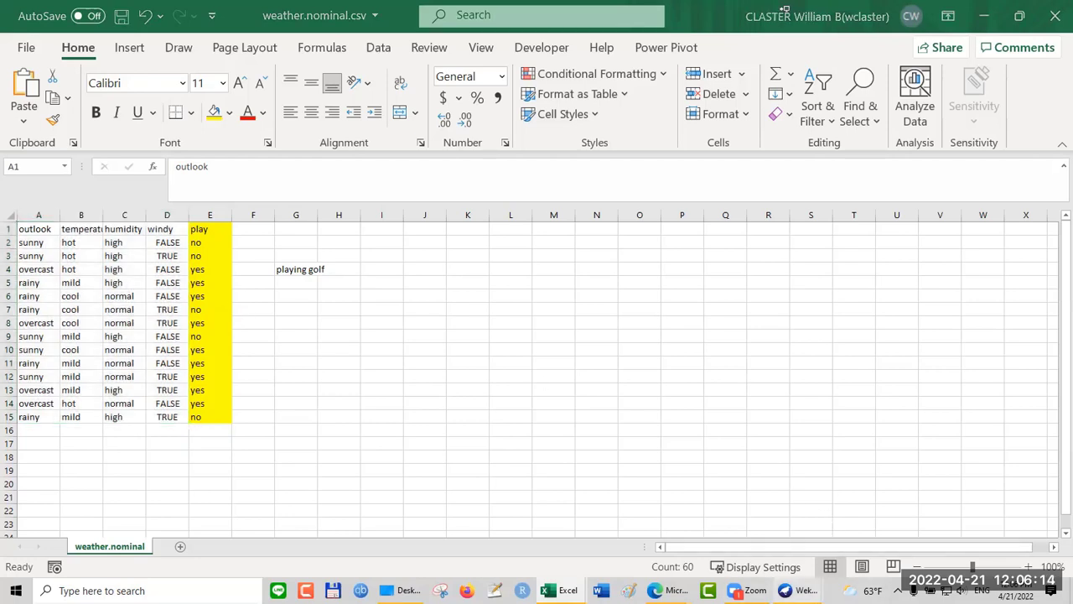
mouse_move(797, 590)
click(827, 504)
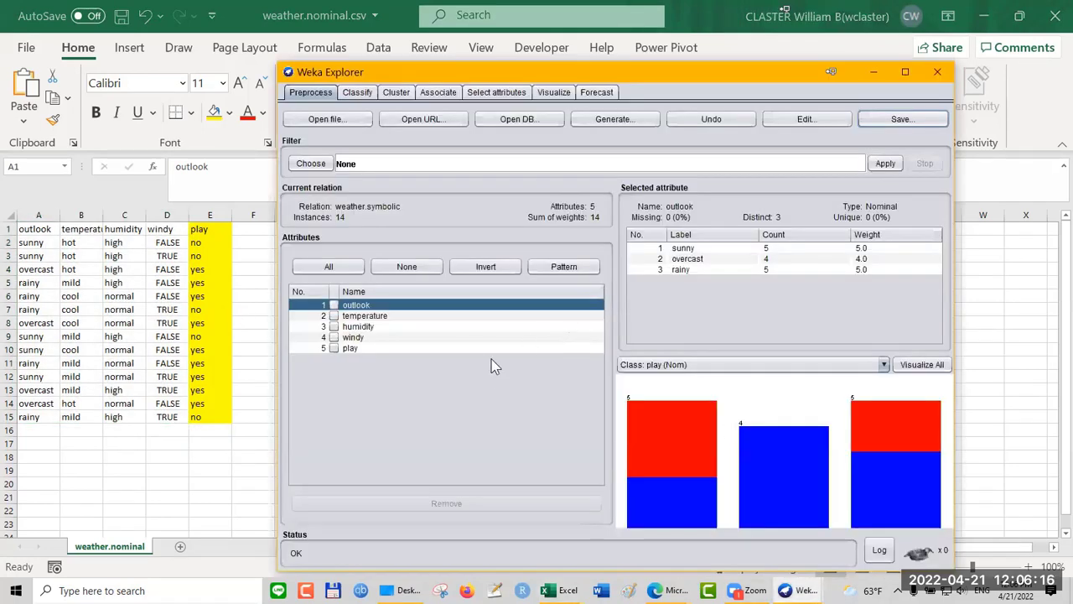
Step: Run the J48 classifier on the weather data with 10-fold cross-validation and play as the class
click(357, 93)
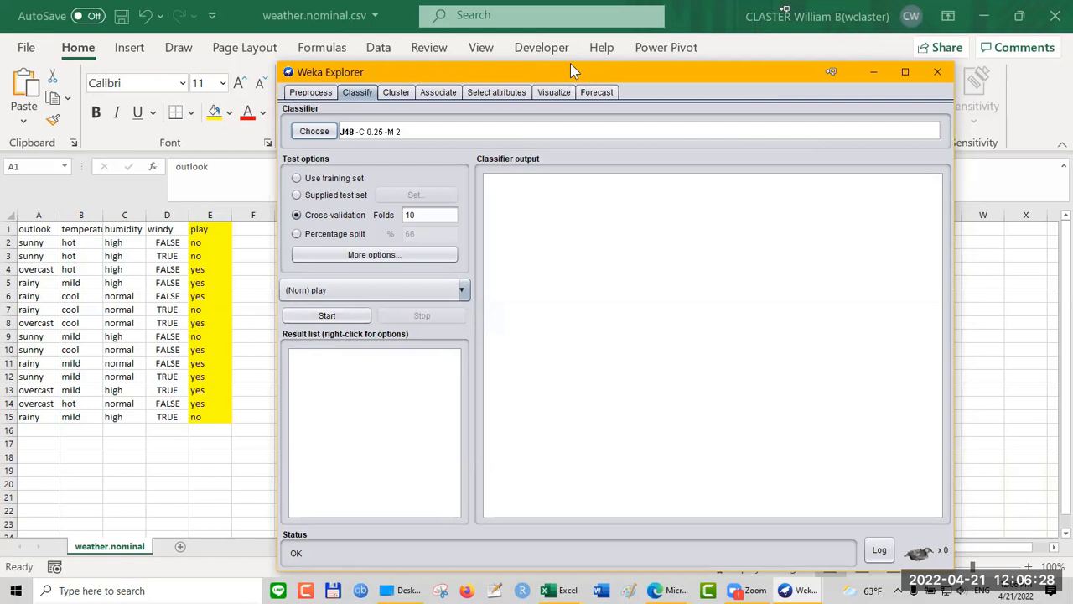
drag(575, 69, 510, 54)
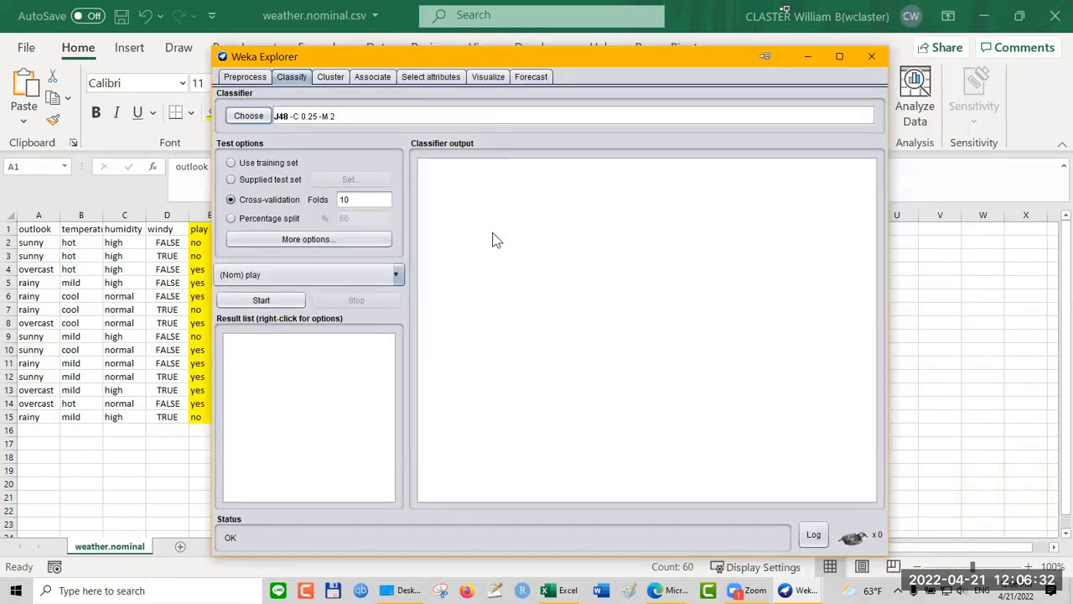
click(277, 300)
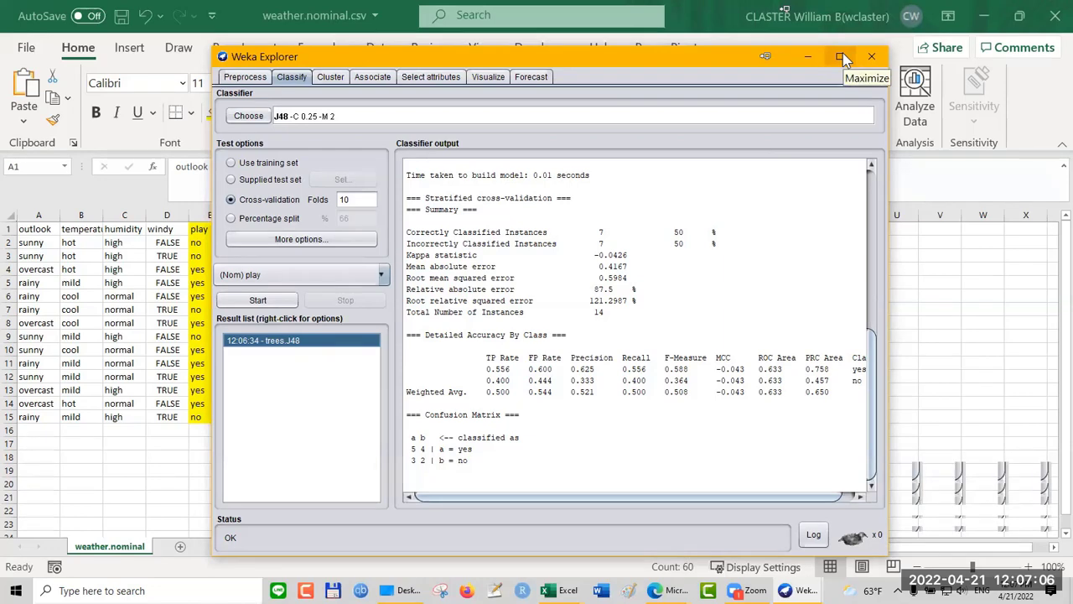
Step: Maximize the Weka Explorer window and open the available options for the J48 result
click(841, 58)
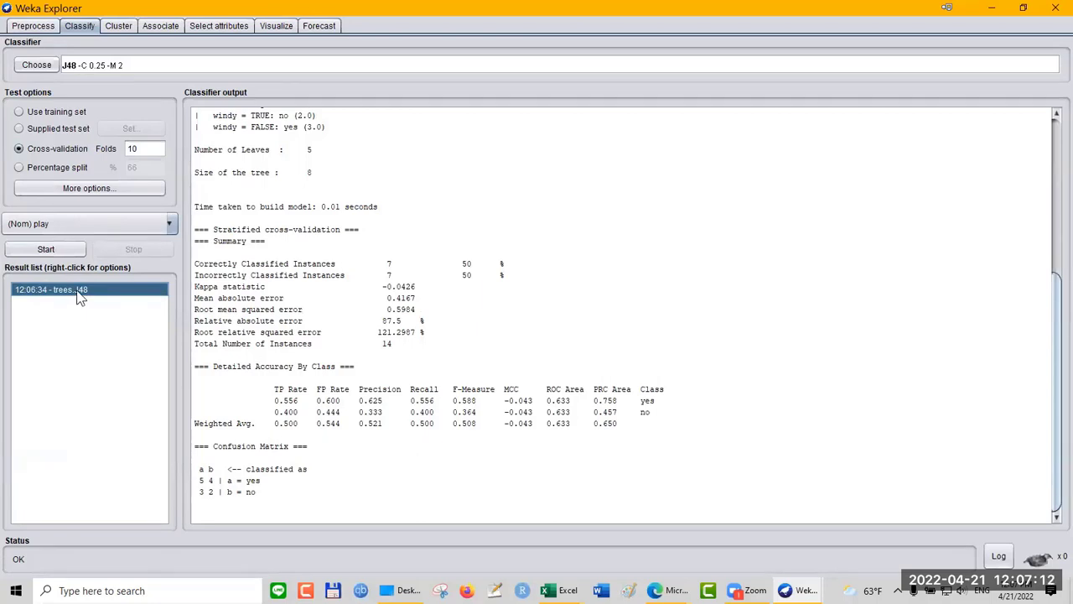
right_click(78, 297)
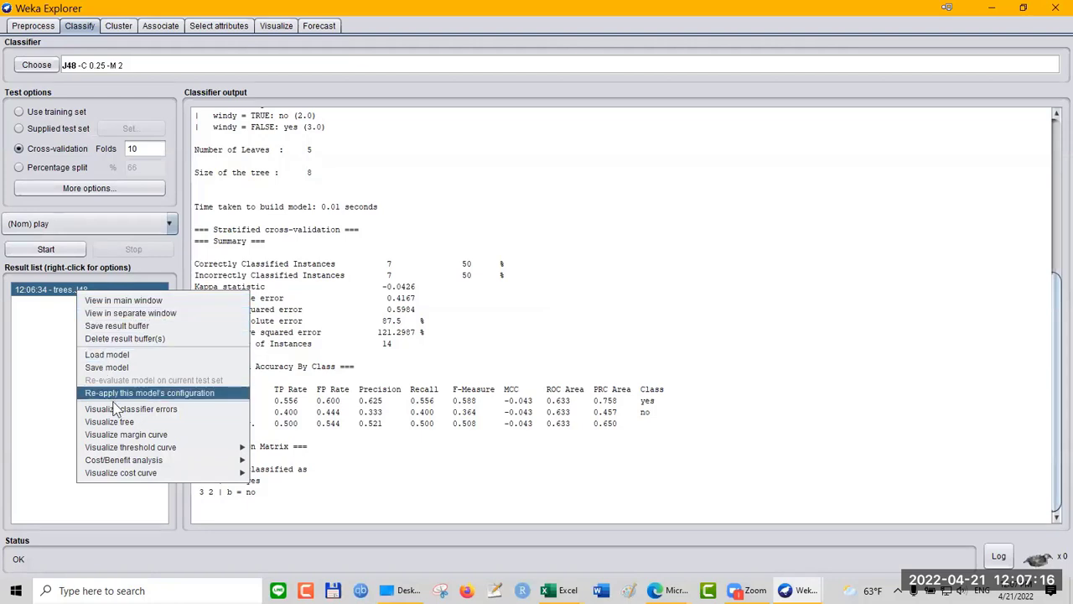
click(47, 292)
right_click(49, 292)
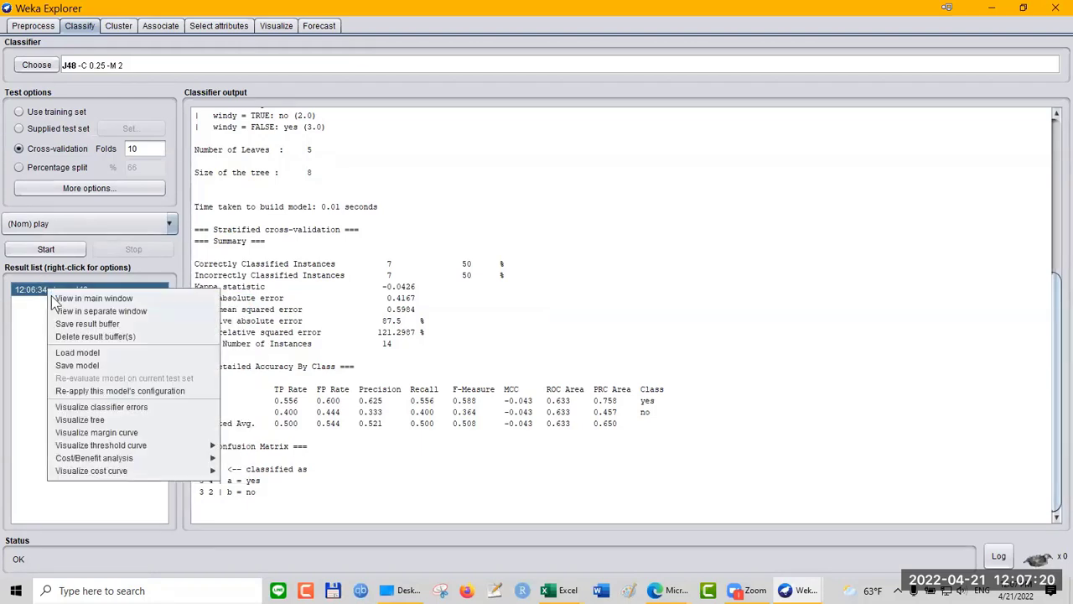